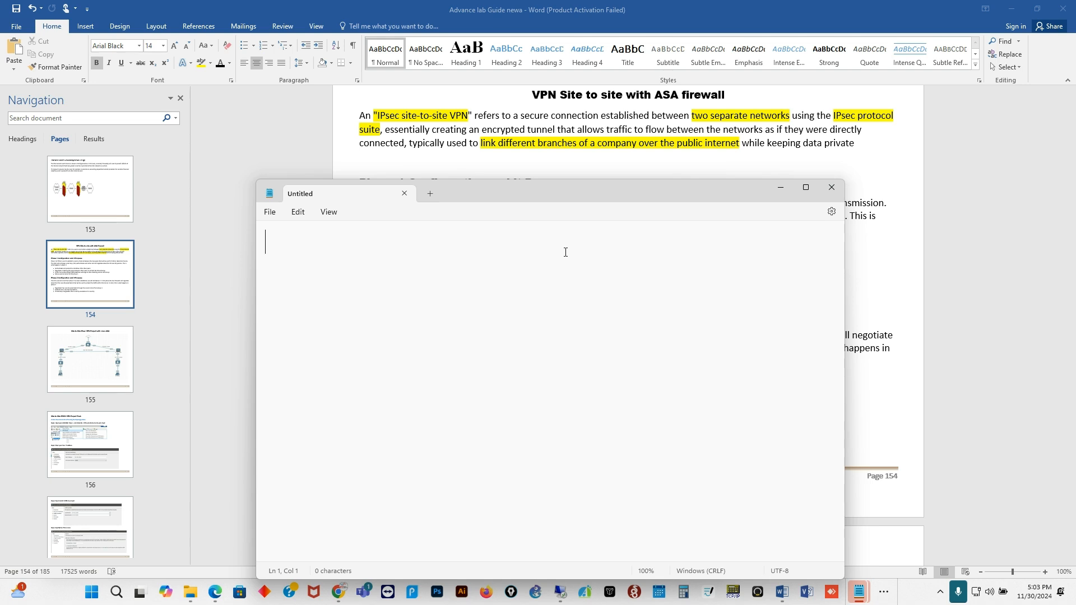
# - Title the new note 'VPN-Privacy online'
pyautogui.write('VPN=')
pyautogui.press('BackSpace')
pyautogui.press('Return')
pyautogui.click(334, 250)
pyautogui.write('-')
pyautogui.write('Privacy ')
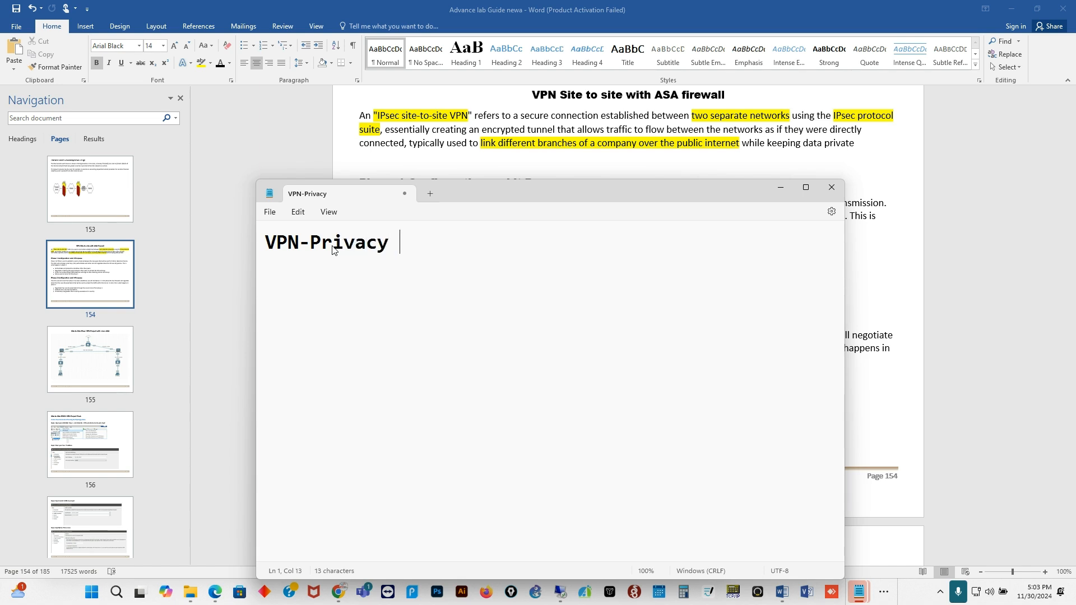
pyautogui.write('online')
pyautogui.press('Return')
pyautogui.press('Return')
# - Add lines 'Types', 'Site to Site VPN' and 'LAN to LAN, Data connecting Partner = B2 B'
pyautogui.write('Types')
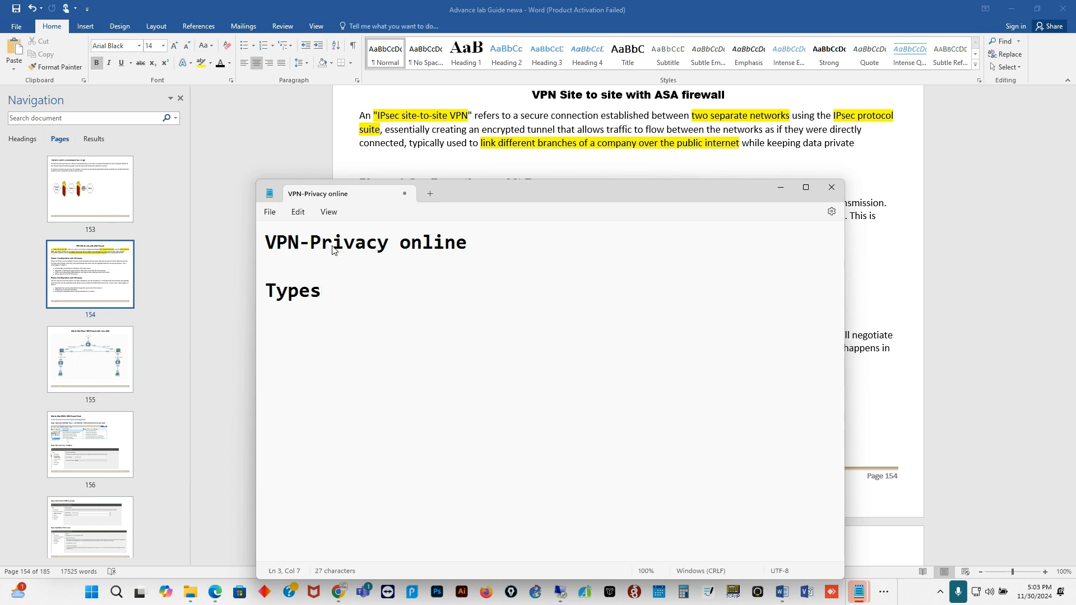
pyautogui.press('Return')
pyautogui.press('Return')
pyautogui.write('Site to S')
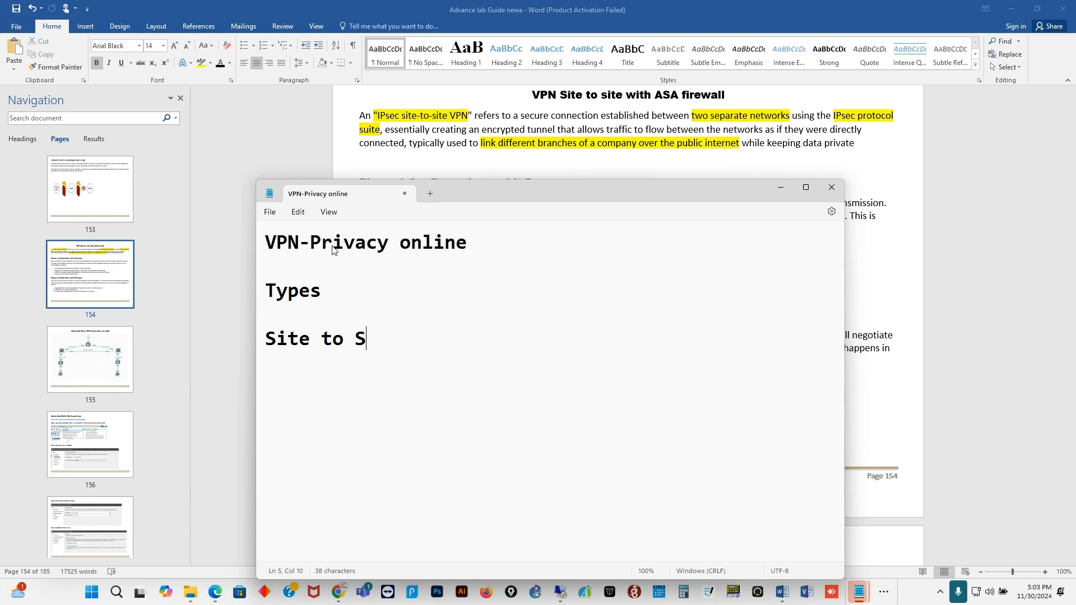
pyautogui.write('ite VPN')
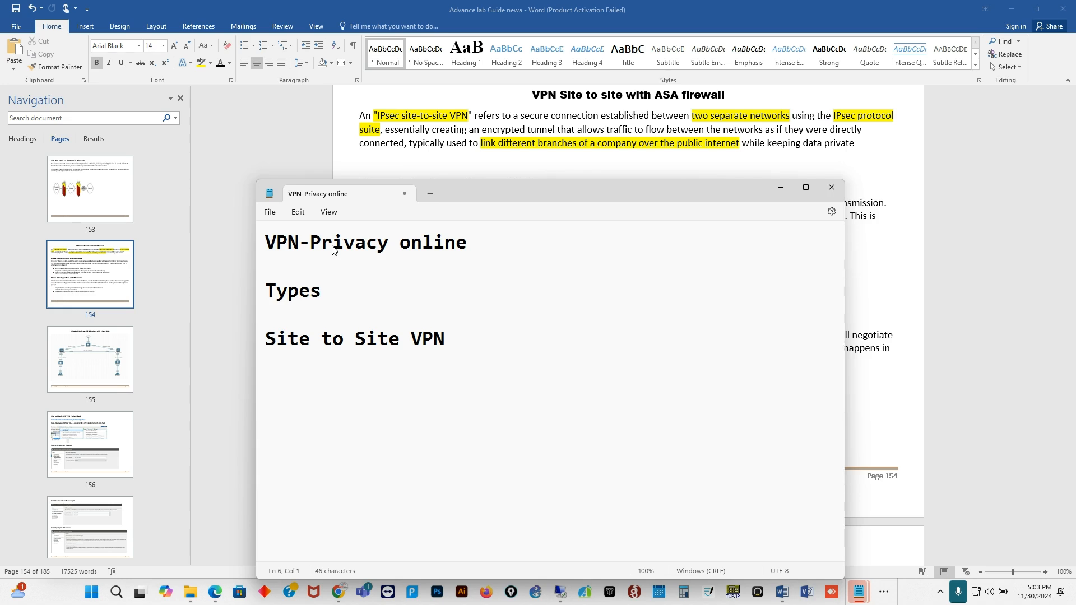
pyautogui.write('LAN to LAN')
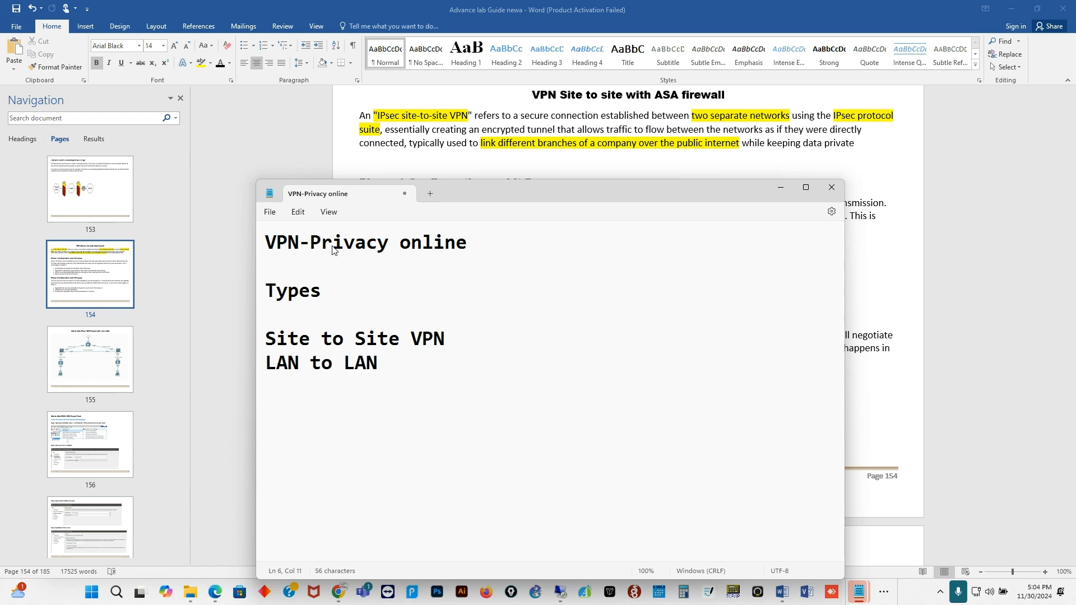
pyautogui.write(', Data co')
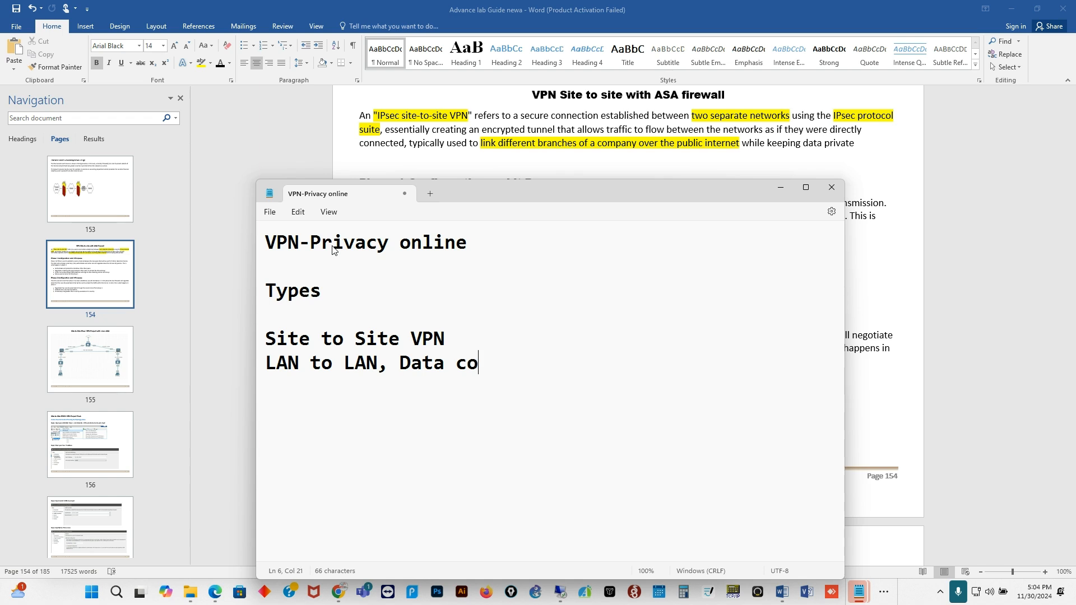
pyautogui.write('nnecting ')
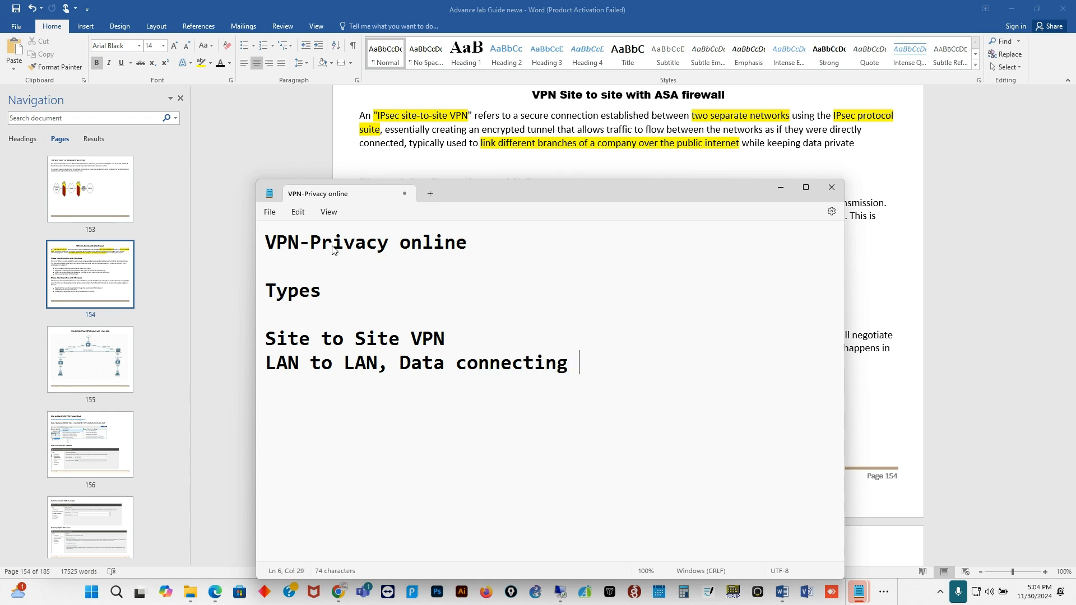
pyautogui.write('Partner')
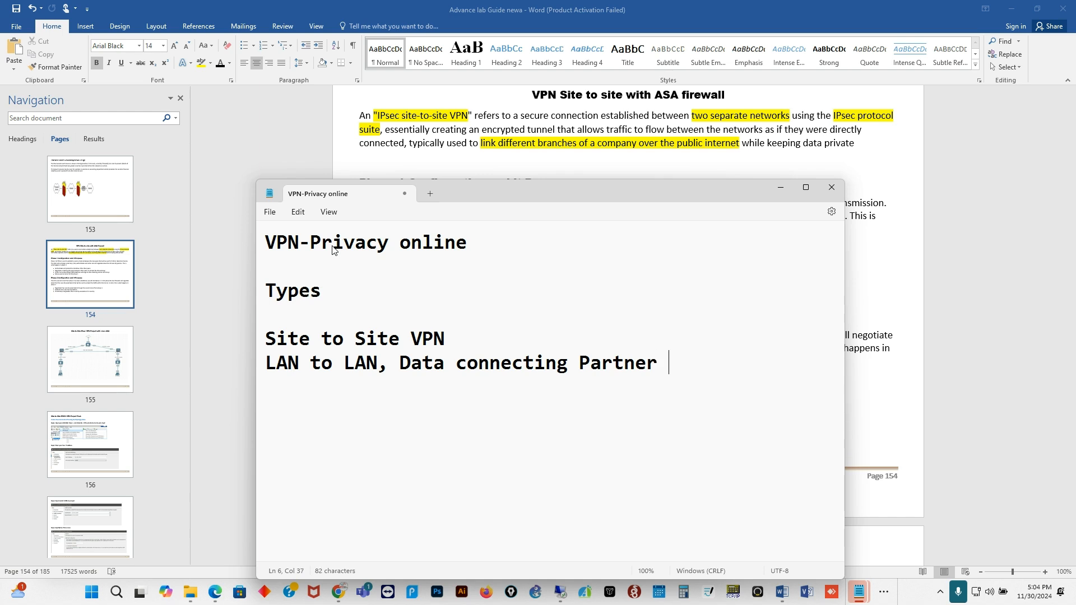
pyautogui.write(' = B2 B')
# - Change the partner line to end in B2B and add an 'IPSec' line below it
pyautogui.press('Left')
pyautogui.press('BackSpace')
pyautogui.press('Return')
pyautogui.write('IPSec')
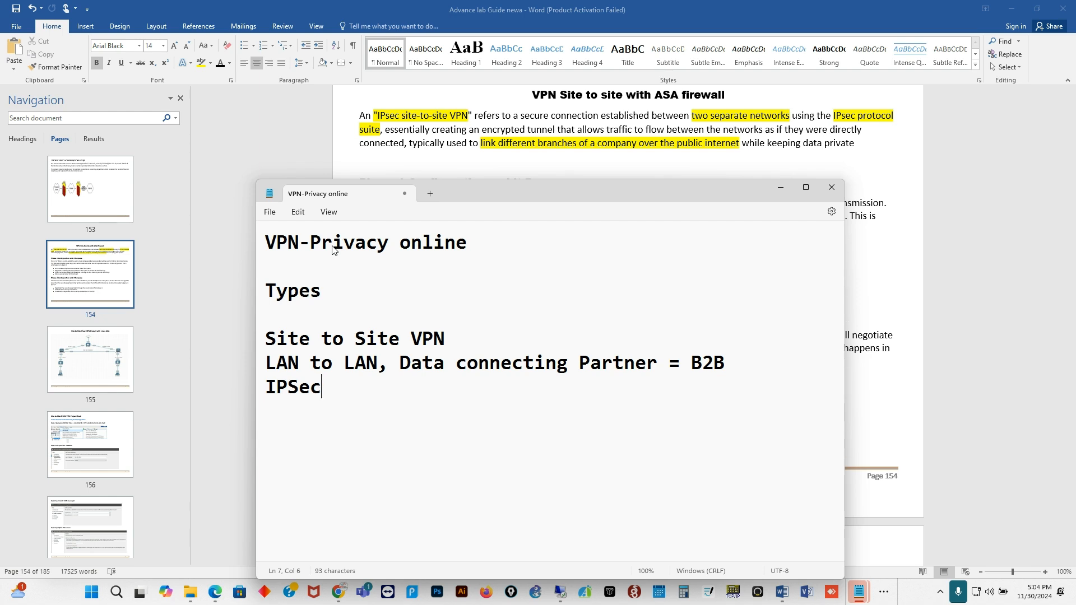
# - Append '( IPsec or SSL)' to the title and select 'IPsec or SSL'
pyautogui.click(485, 247)
pyautogui.write('( IPSec')
pyautogui.press('BackSpace')
pyautogui.press('BackSpace')
pyautogui.press('BackSpace')
pyautogui.write('sec or SSL)')
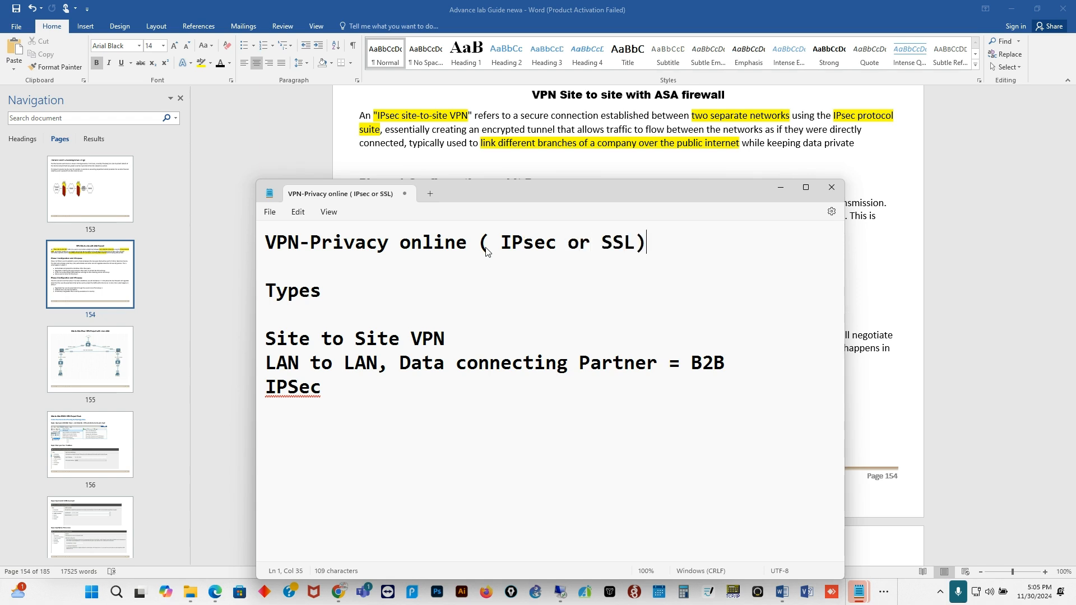
pyautogui.moveTo(500, 249); pyautogui.dragTo(635, 256)
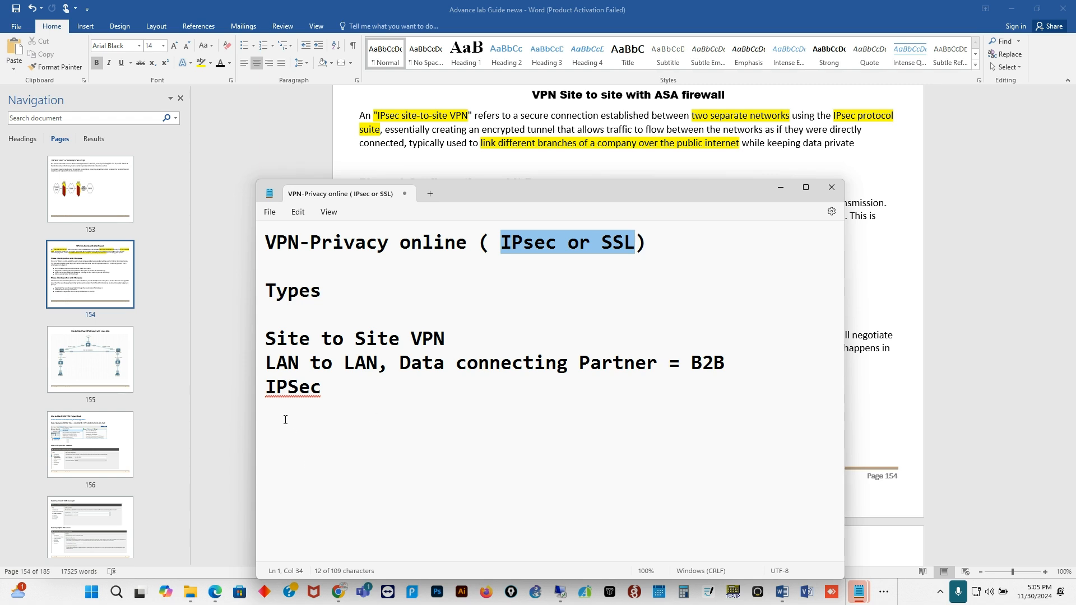
# - Extend the IPSec line to read 'IPsec - Policy Base VPn - Unicast'
pyautogui.click(351, 391)
pyautogui.write('- ')
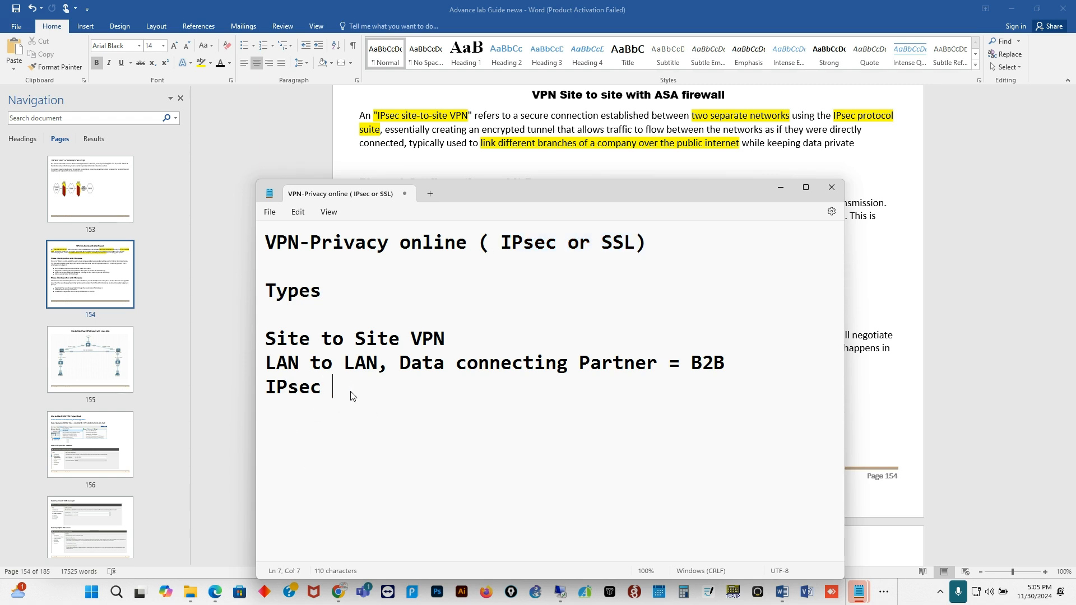
pyautogui.write('Policy Pase')
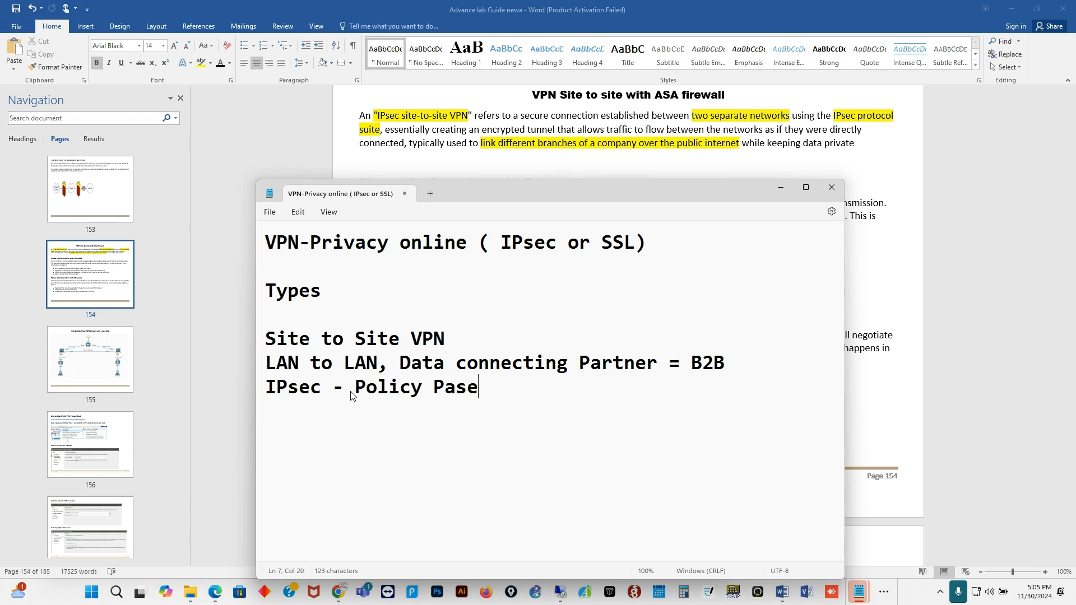
pyautogui.press('BackSpace')
pyautogui.press('BackSpace')
pyautogui.press('BackSpace')
pyautogui.press('BackSpace')
pyautogui.write('Base VPn - Unicast')
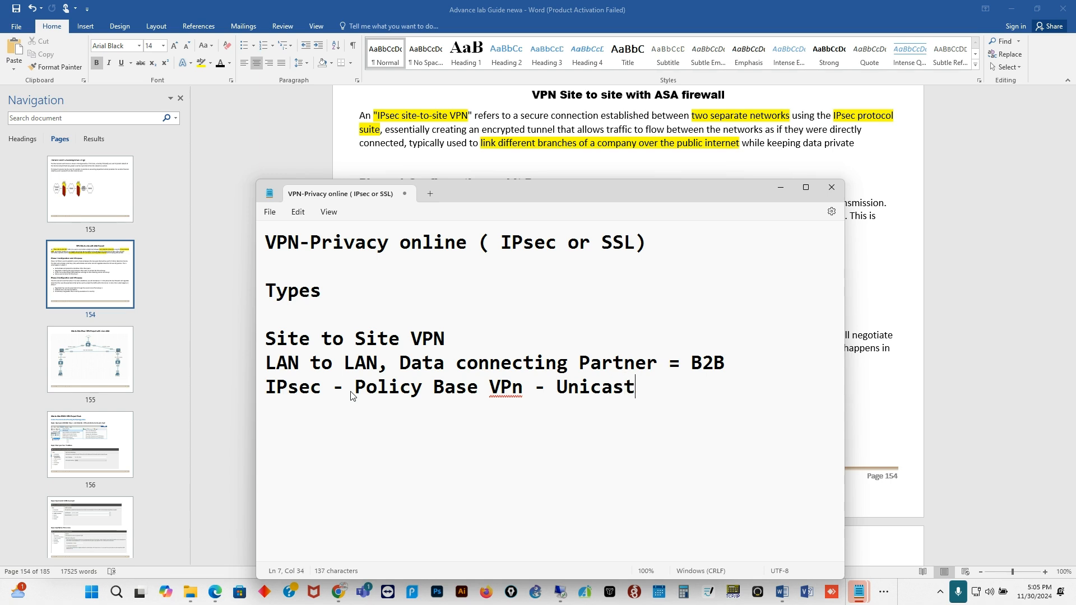
pyautogui.press('Return')
# - Add the line 'Site to site = GRE/IPsec= Multicast', then a blank line and an 'RA' heading
pyautogui.write('Site to site ')
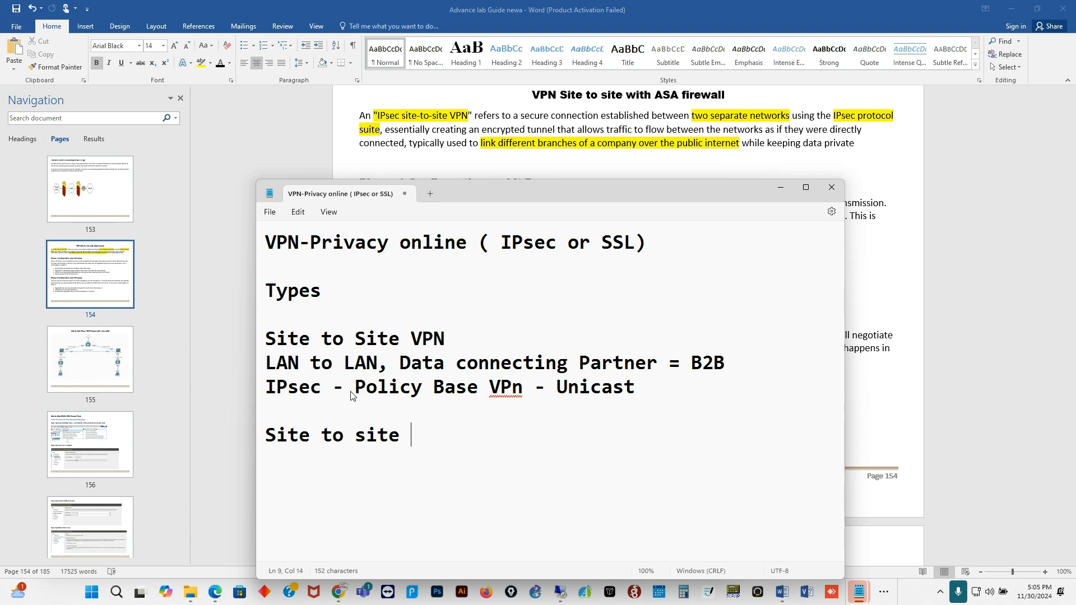
pyautogui.write('= ')
pyautogui.write('GRE')
pyautogui.write('-')
pyautogui.write('?')
pyautogui.press('BackSpace')
pyautogui.write('/IPsec')
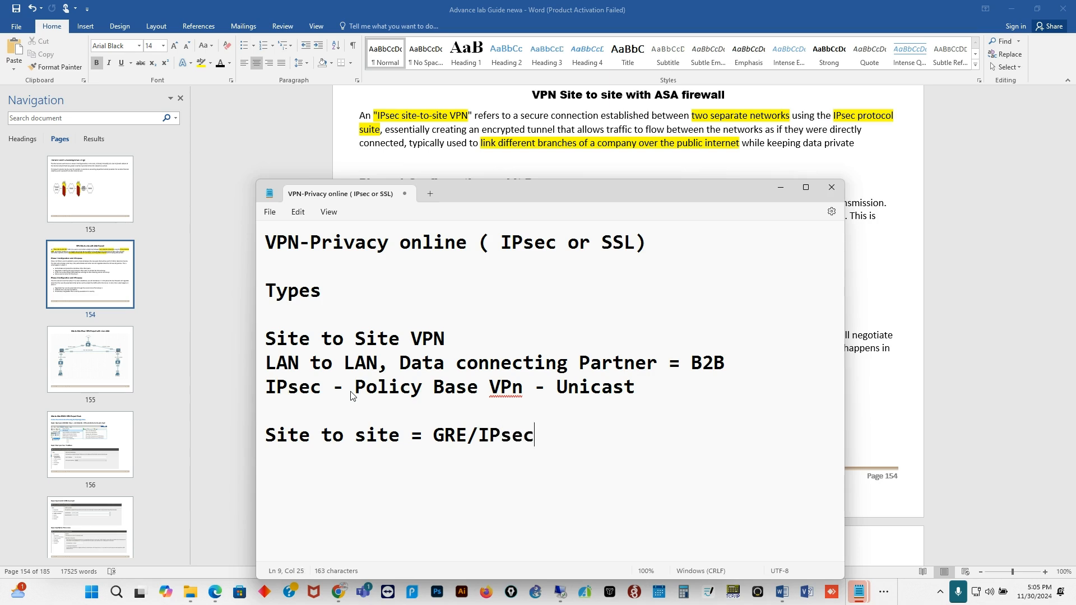
pyautogui.write('= Multicst')
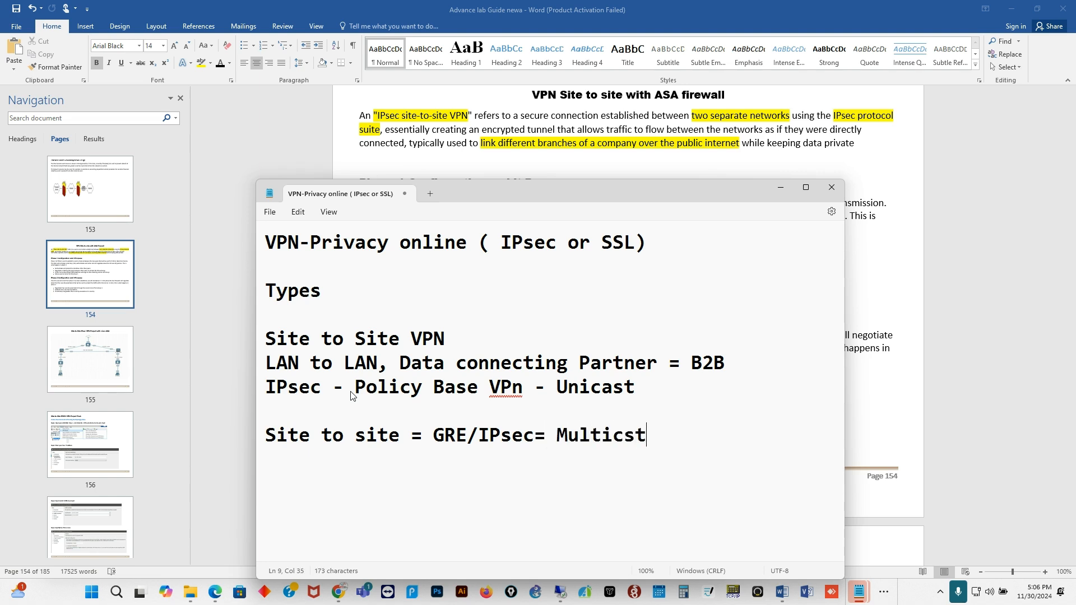
pyautogui.press('BackSpace')
pyautogui.press('BackSpace')
pyautogui.write('ast')
pyautogui.press('Return')
pyautogui.press('Return')
pyautogui.write('RA')
# - List 'Client VPN= IPsec or SSl' and 'Clientless VPN' under the RA heading
pyautogui.press('Return')
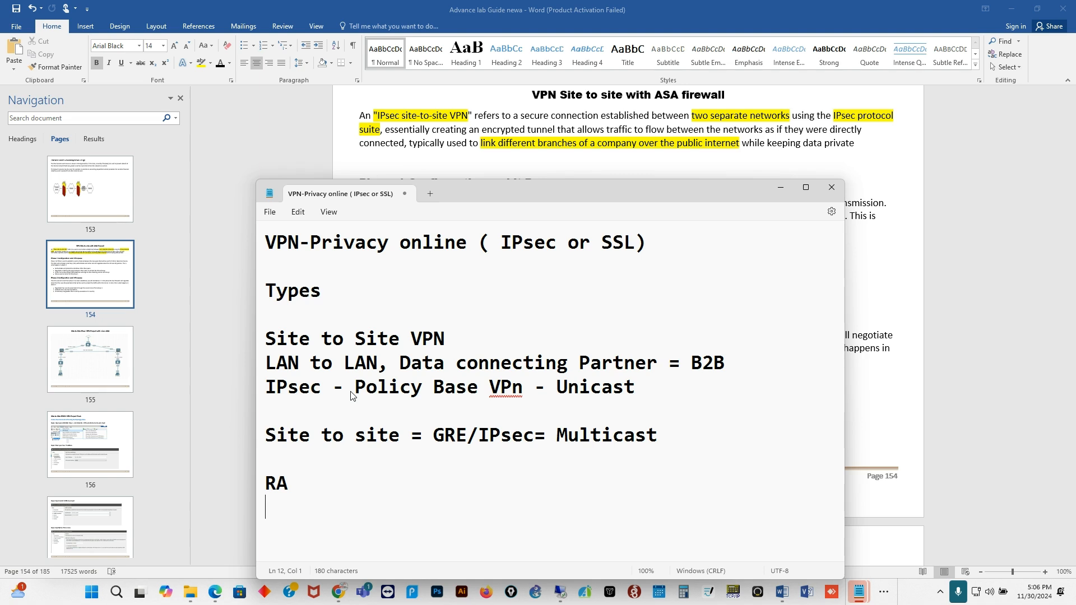
pyautogui.write('Client ')
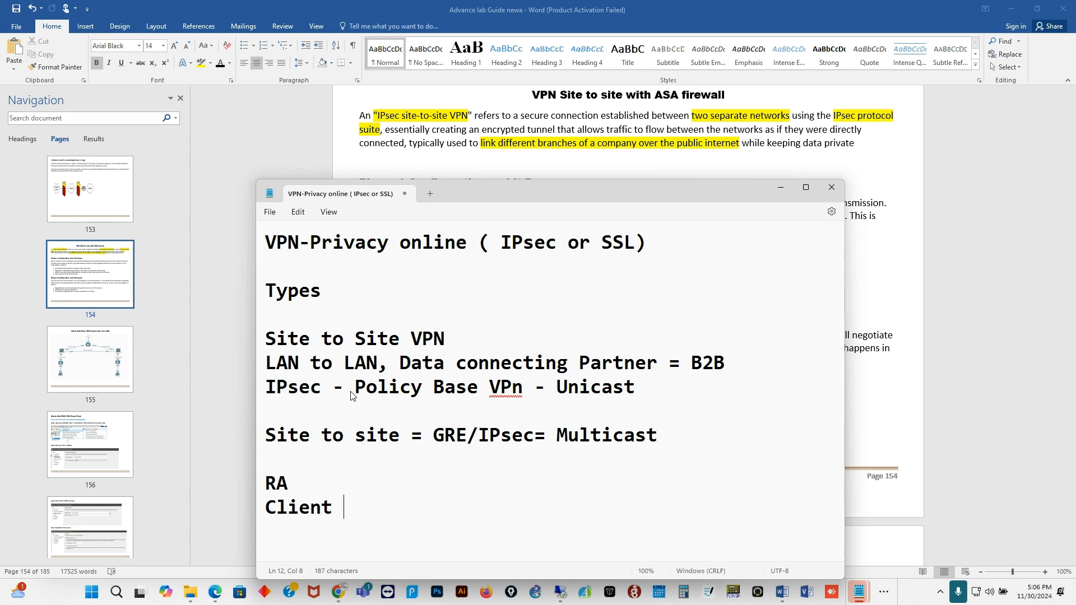
pyautogui.write('V')
pyautogui.press('Return')
pyautogui.write('Clientless VPN')
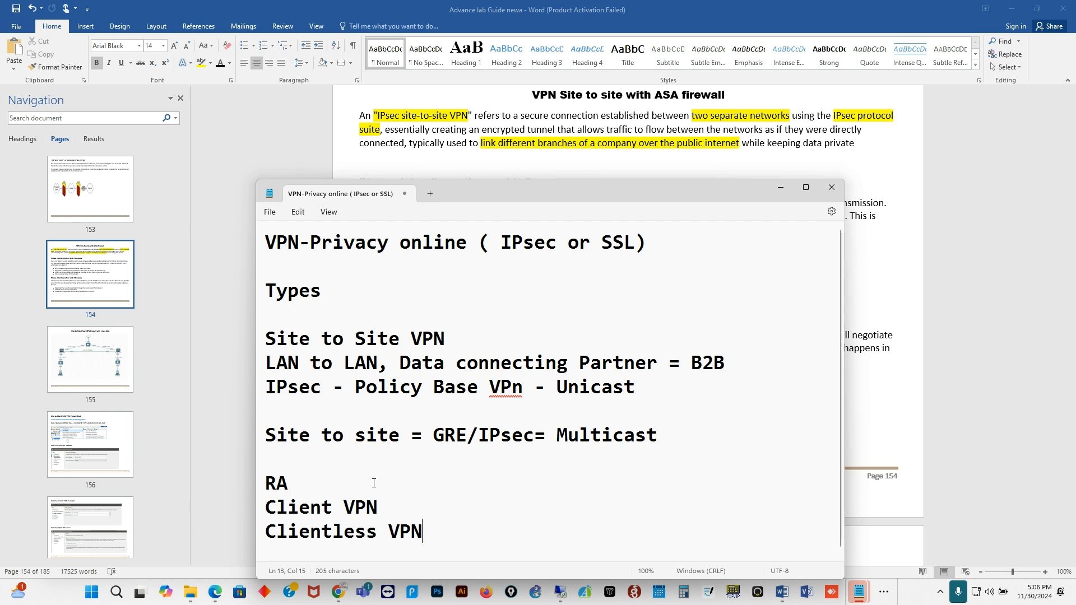
pyautogui.click(407, 506)
pyautogui.write('= ')
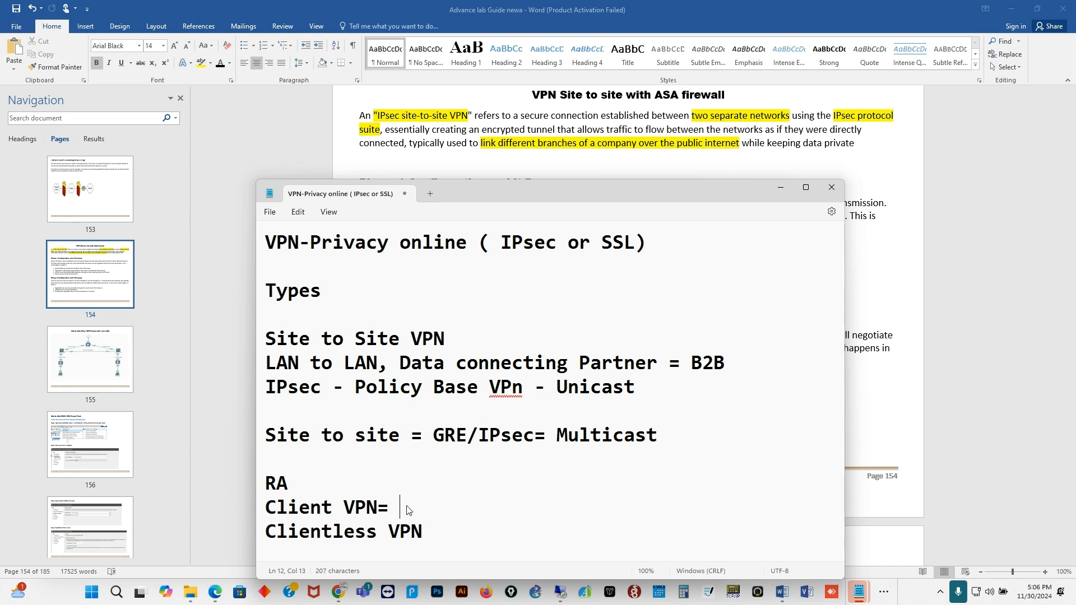
pyautogui.write('IPsec or SSl')
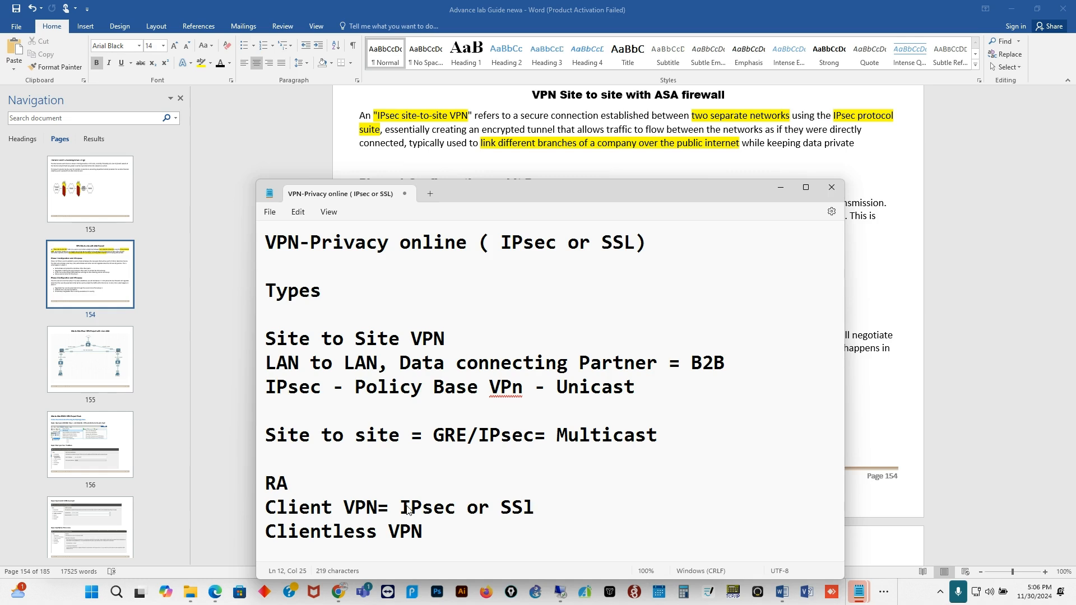
pyautogui.rightClick(421, 532)
pyautogui.click(438, 536)
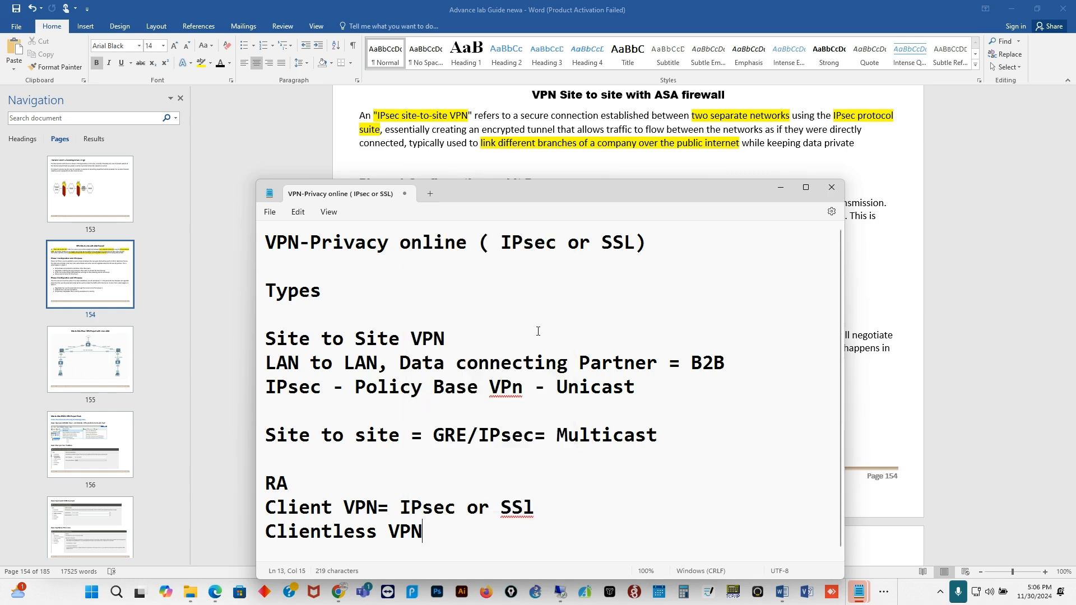
# - Move the notes window higher and select words on the Client VPN line
pyautogui.moveTo(532, 187); pyautogui.dragTo(614, 117)
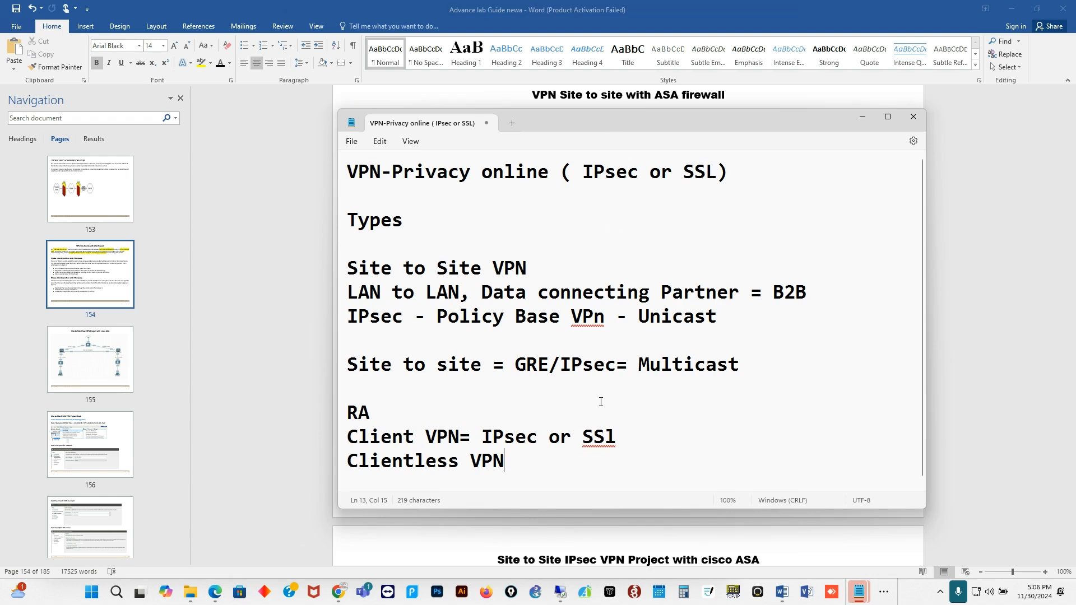
pyautogui.click(627, 439)
pyautogui.moveTo(481, 440); pyautogui.dragTo(539, 440)
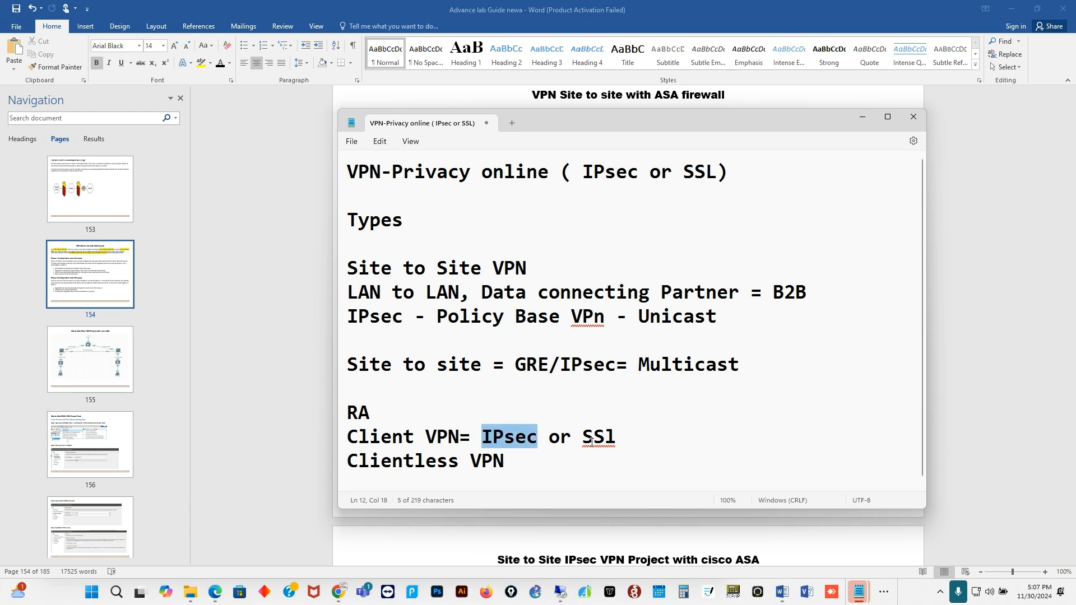
pyautogui.moveTo(358, 438); pyautogui.dragTo(426, 437)
pyautogui.moveTo(538, 440); pyautogui.dragTo(482, 442)
pyautogui.click(620, 441)
pyautogui.doubleClick(605, 441)
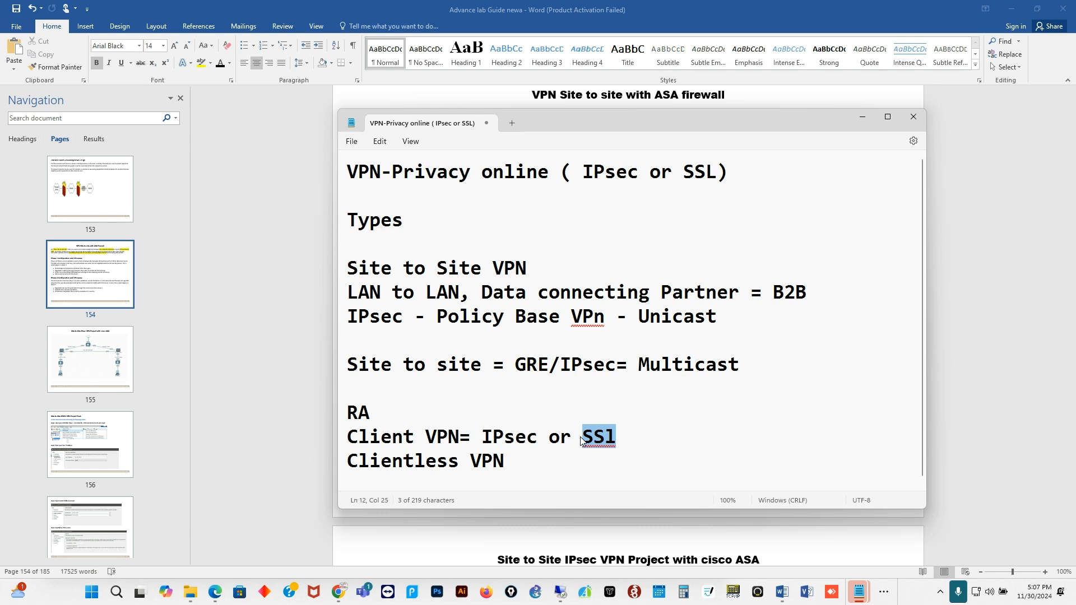
# - Extend the last line to 'Clientless VPN=BYOD=SSL' and select the Site to Site VPN line
pyautogui.click(511, 468)
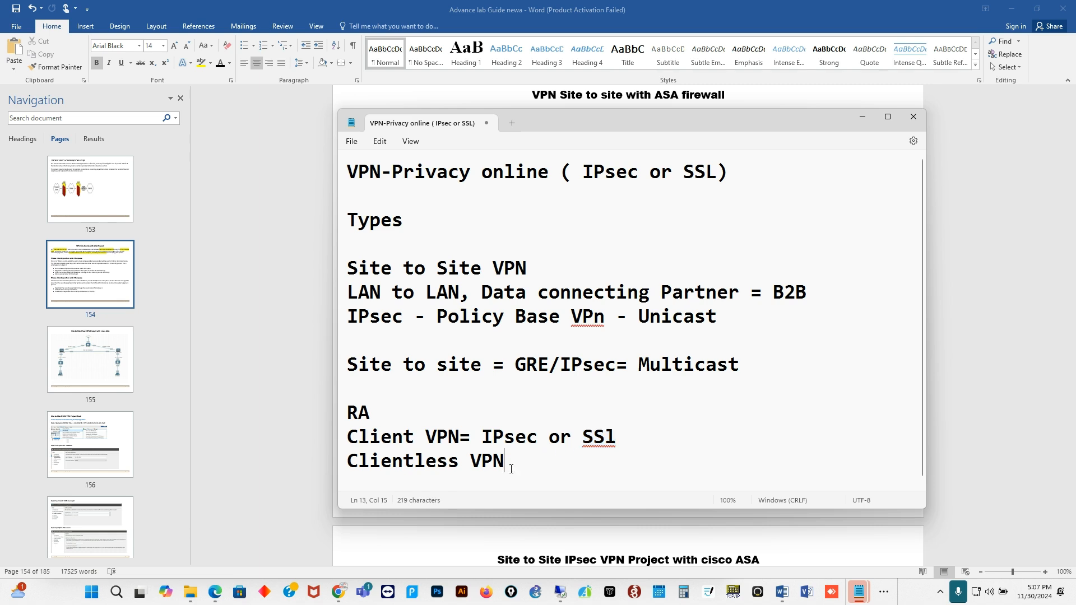
pyautogui.write('=')
pyautogui.click(616, 441)
pyautogui.click(535, 466)
pyautogui.write('BYOD')
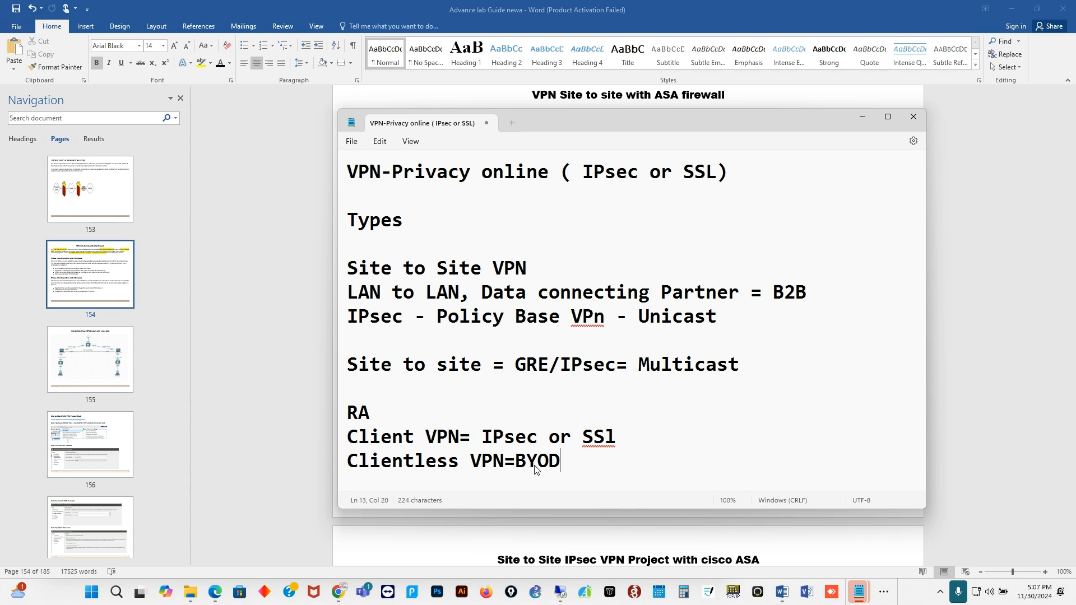
pyautogui.write('=')
pyautogui.write('SSL')
pyautogui.moveTo(359, 268); pyautogui.dragTo(543, 268)
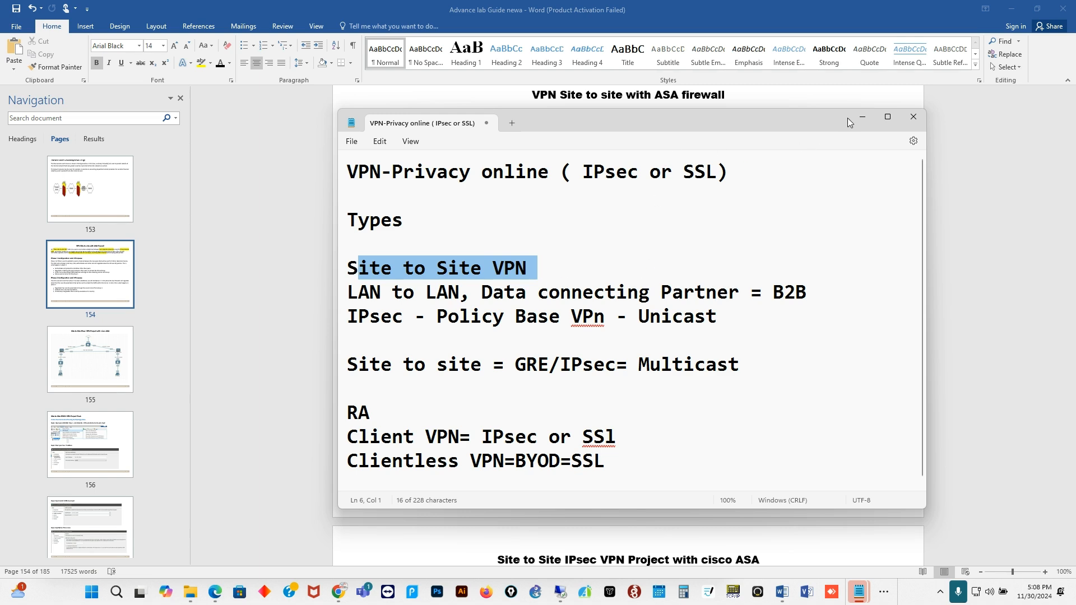
# - Minimize the notes and underline key phrases in page 154's opening paragraph in pink ink
pyautogui.click(862, 122)
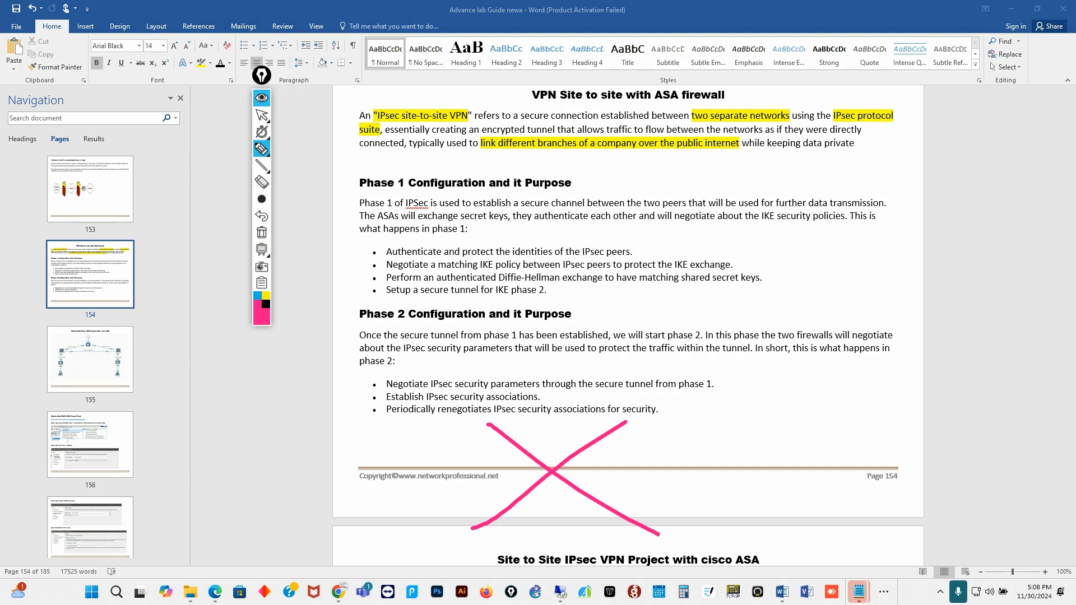
pyautogui.moveTo(690, 120); pyautogui.dragTo(780, 124)
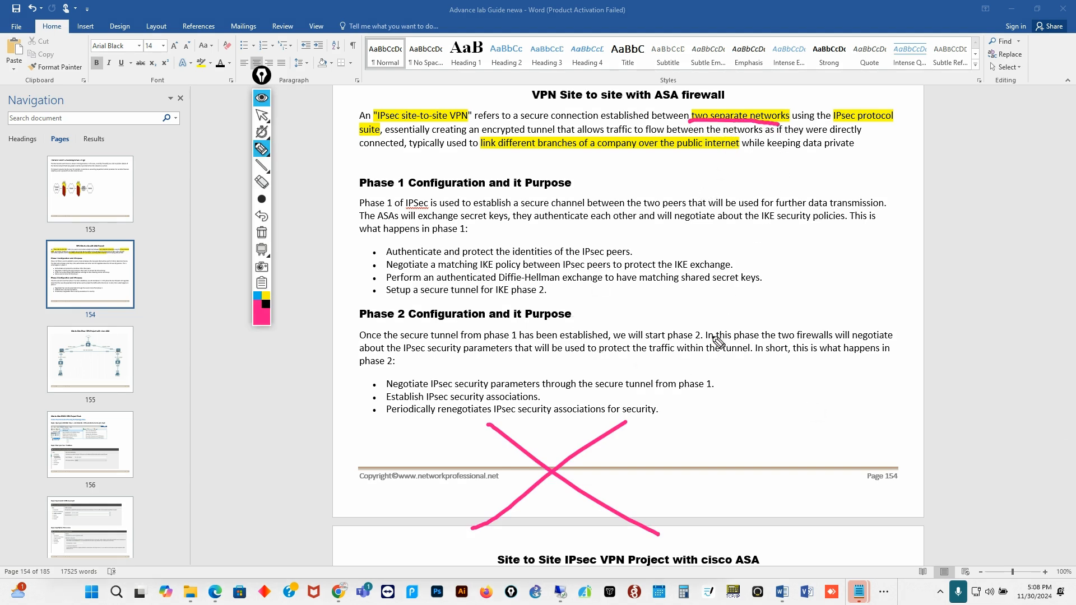
pyautogui.moveTo(401, 120); pyautogui.dragTo(455, 119)
pyautogui.moveTo(520, 150); pyautogui.dragTo(740, 155)
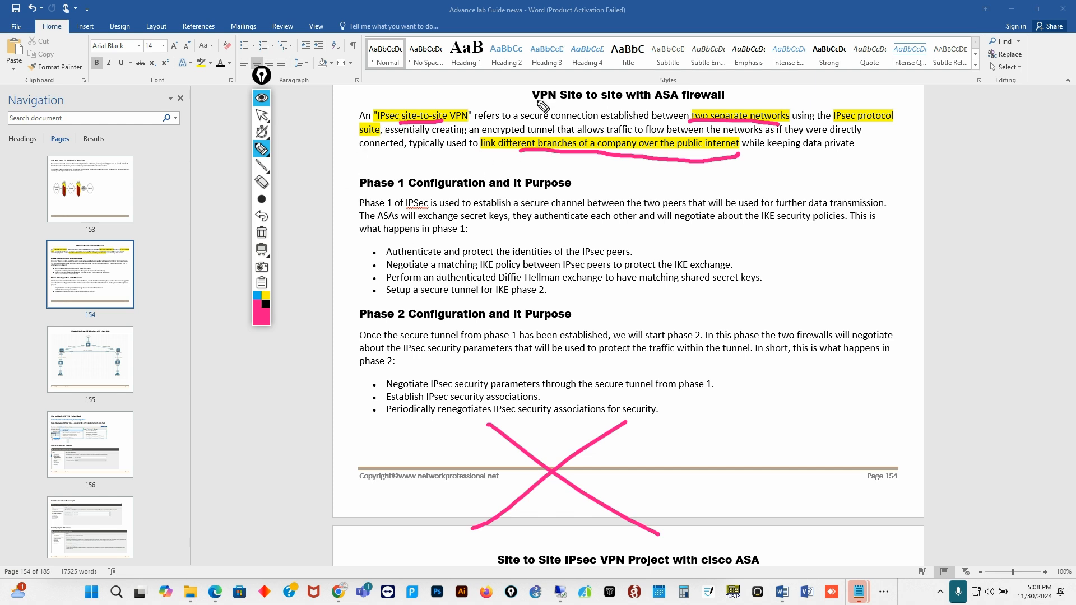
pyautogui.moveTo(534, 104); pyautogui.dragTo(547, 98)
pyautogui.click(448, 133)
pyautogui.moveTo(449, 134); pyautogui.dragTo(565, 133)
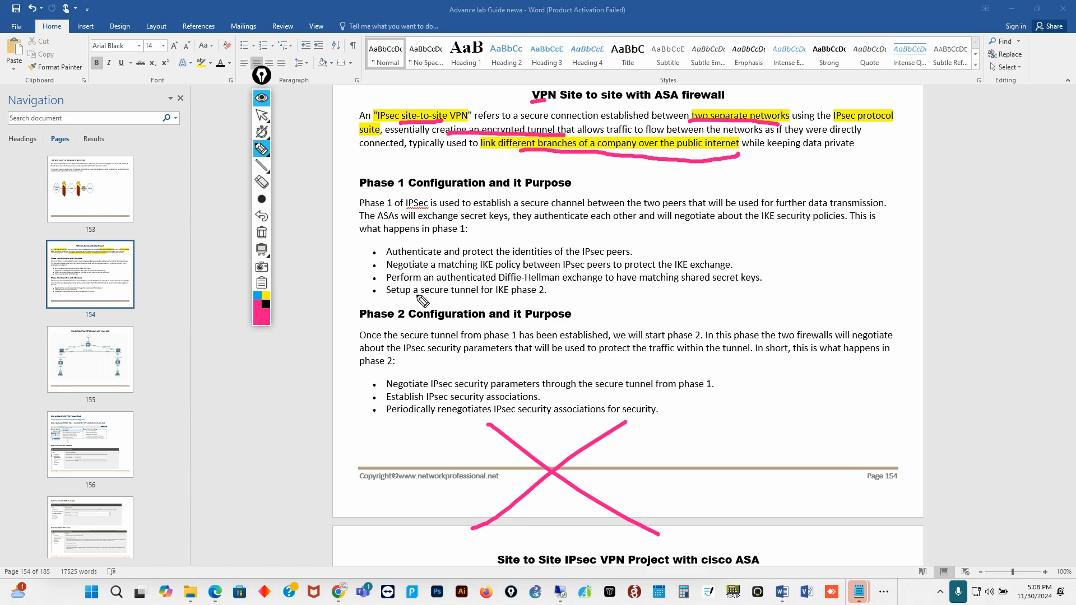
pyautogui.moveTo(371, 122); pyautogui.dragTo(398, 123)
# - Bracket the Phase 1 section and underline its heading, ASAs, secret keys and IKE security policies
pyautogui.moveTo(343, 174)
pyautogui.mouseDown()
pyautogui.moveTo(289, 402)
pyautogui.moveTo(336, 397)
pyautogui.mouseUp()
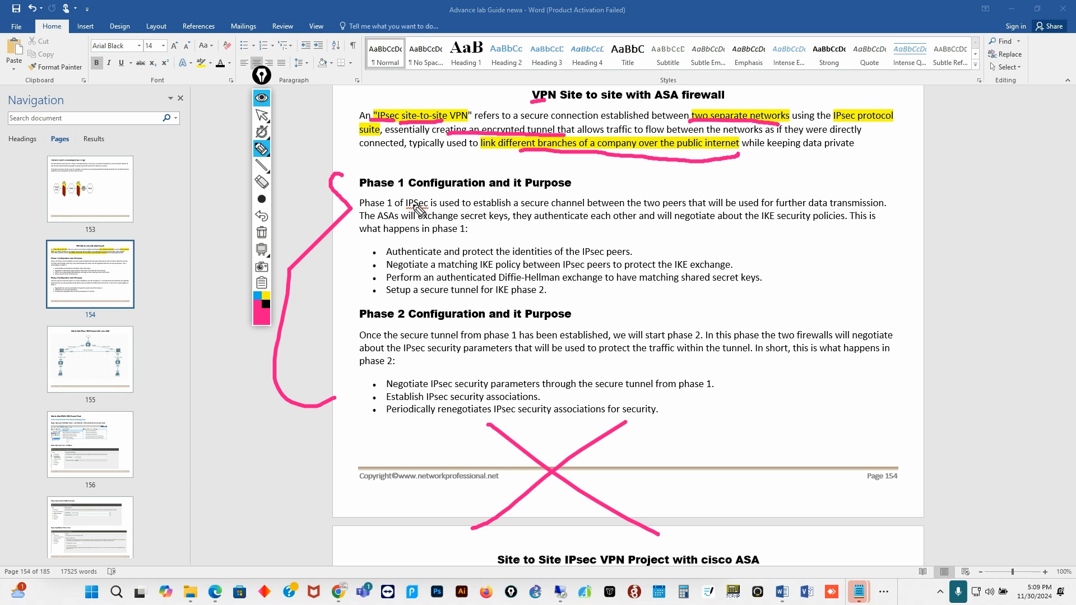
pyautogui.moveTo(363, 189); pyautogui.dragTo(479, 192)
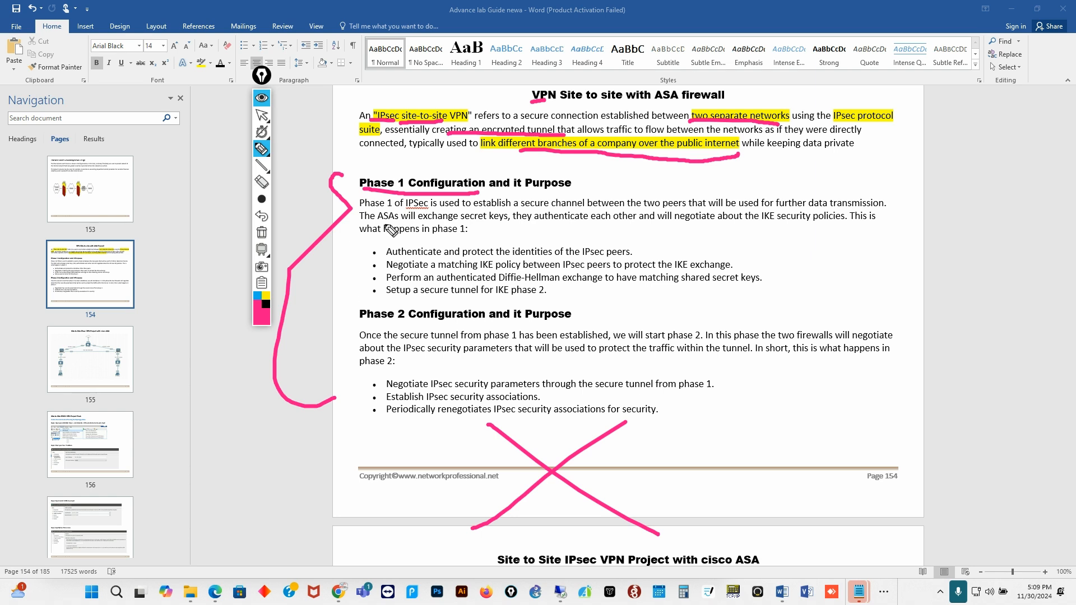
pyautogui.moveTo(368, 223); pyautogui.dragTo(395, 222)
pyautogui.moveTo(461, 222); pyautogui.dragTo(507, 223)
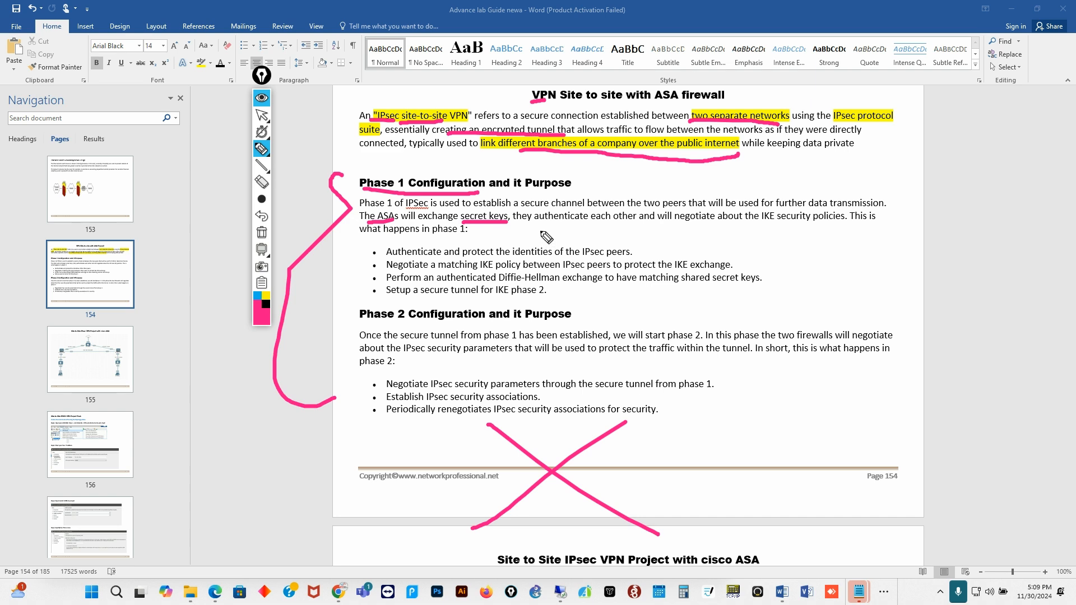
pyautogui.click(553, 227)
pyautogui.moveTo(552, 227); pyautogui.dragTo(701, 225)
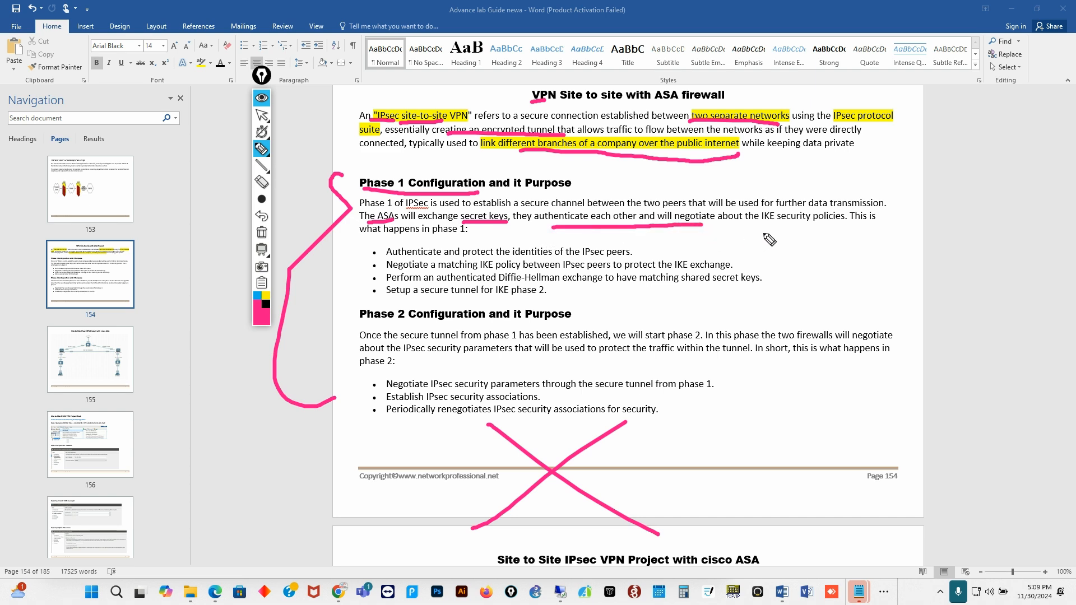
pyautogui.moveTo(765, 228); pyautogui.dragTo(857, 228)
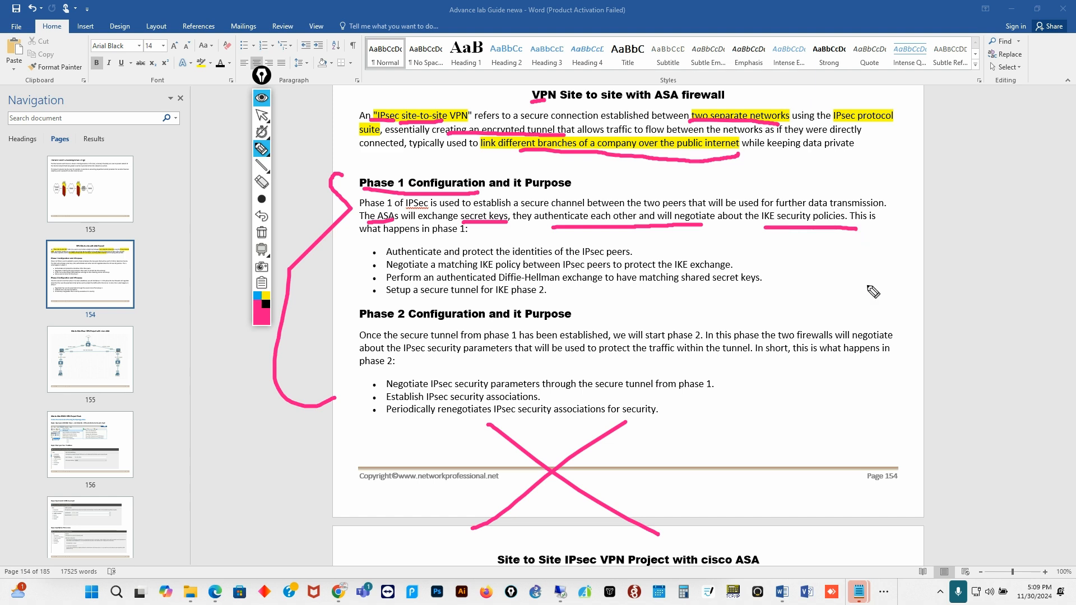
# - Handwrite a note beside the Phase 1 bullets
pyautogui.click(844, 262)
pyautogui.moveTo(844, 262)
pyautogui.mouseDown()
pyautogui.moveTo(895, 293)
pyautogui.moveTo(955, 288)
pyautogui.mouseUp()
pyautogui.click(940, 267)
pyautogui.moveTo(967, 242); pyautogui.dragTo(1025, 275)
pyautogui.moveTo(866, 305); pyautogui.dragTo(896, 293)
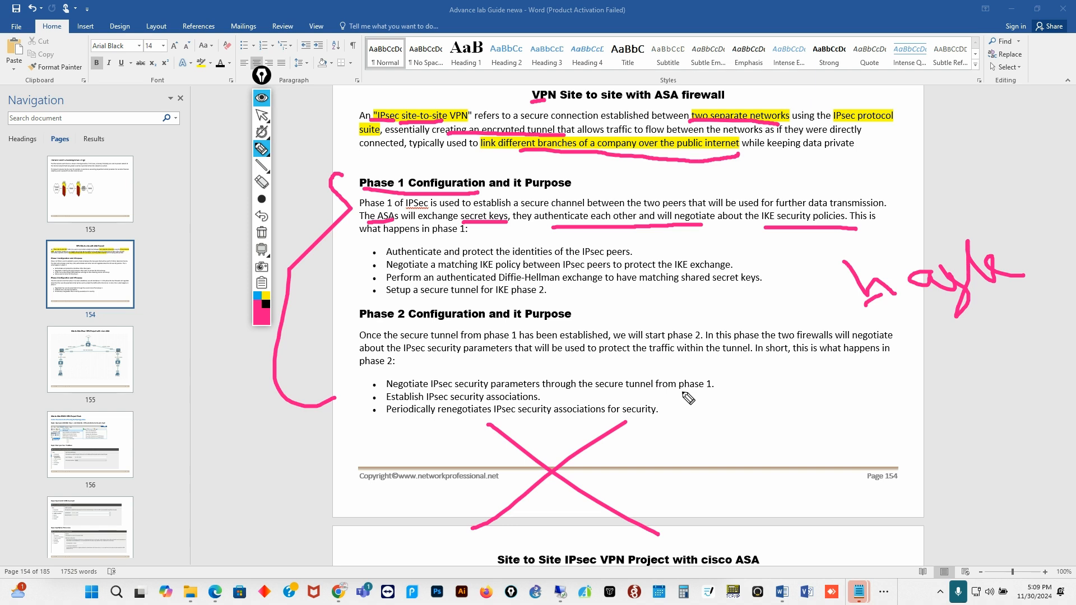
# - Underline the Phase 2 heading, 'phase 2' and 'IPsec security parameters' in pink ink
pyautogui.click(354, 320)
pyautogui.moveTo(354, 320); pyautogui.dragTo(424, 318)
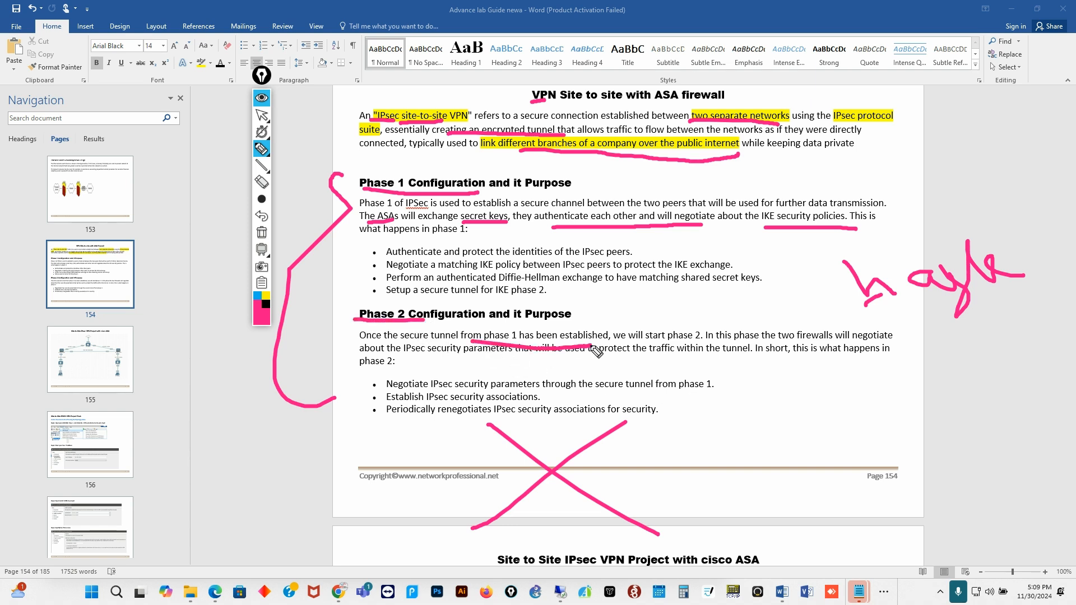
pyautogui.moveTo(663, 340); pyautogui.dragTo(707, 339)
pyautogui.moveTo(384, 355); pyautogui.dragTo(508, 356)
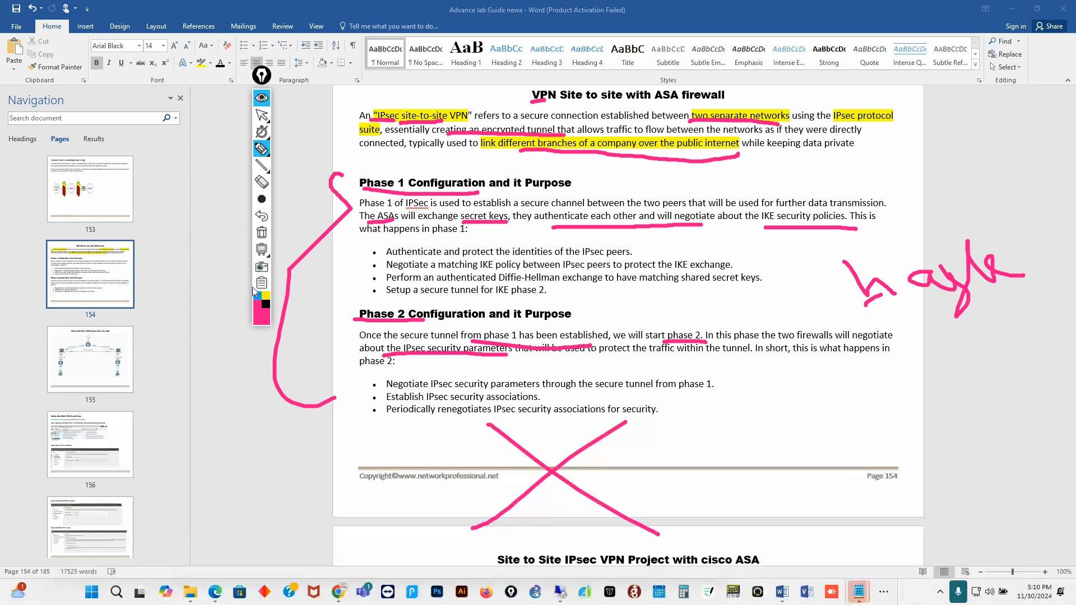
pyautogui.rightClick(266, 304)
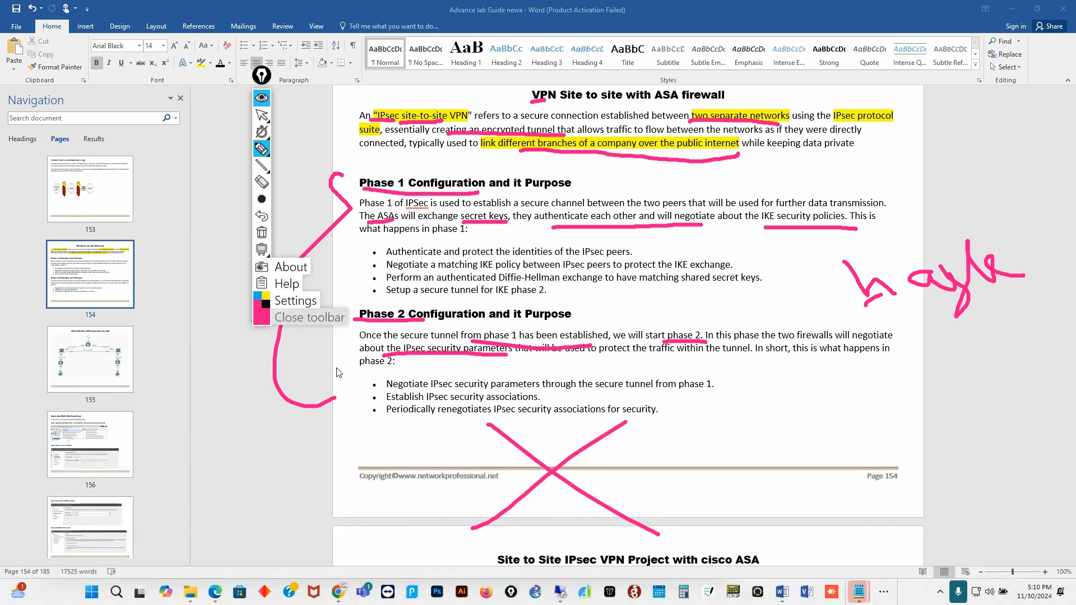
# - Close the pen toolbar and scroll down to the page 155 topology diagram
pyautogui.click(297, 314)
pyautogui.scroll(-6, 708, 338)
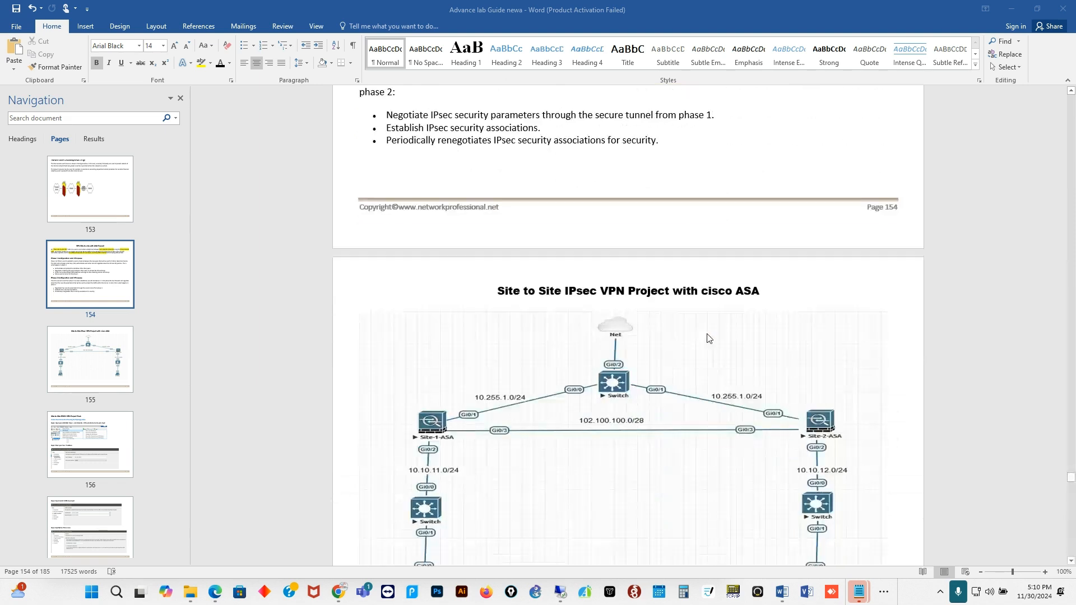
pyautogui.scroll(-2, 706, 327)
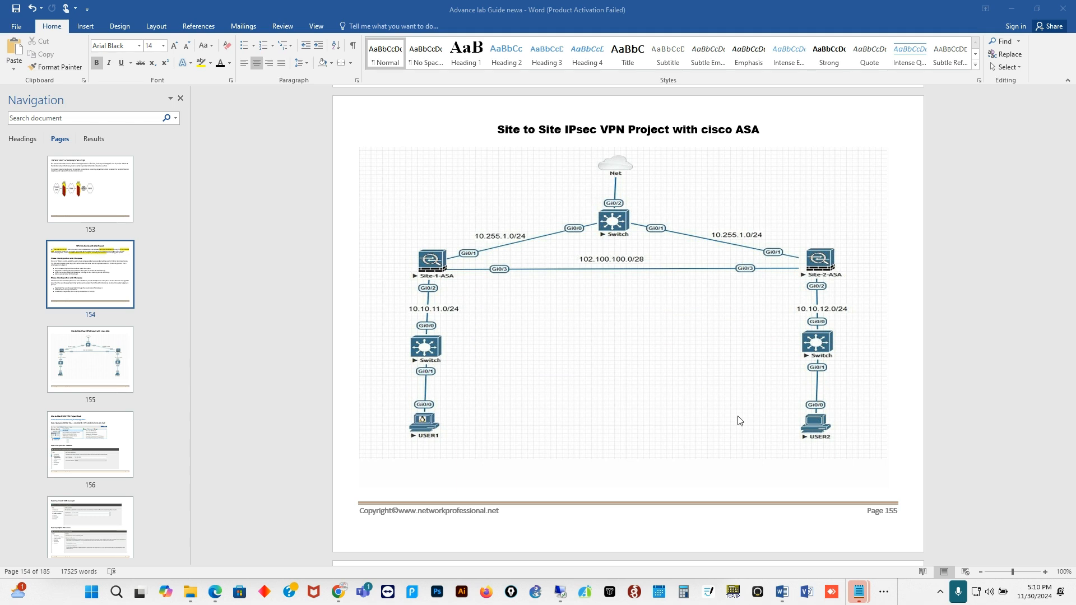
pyautogui.scroll(-1, 722, 404)
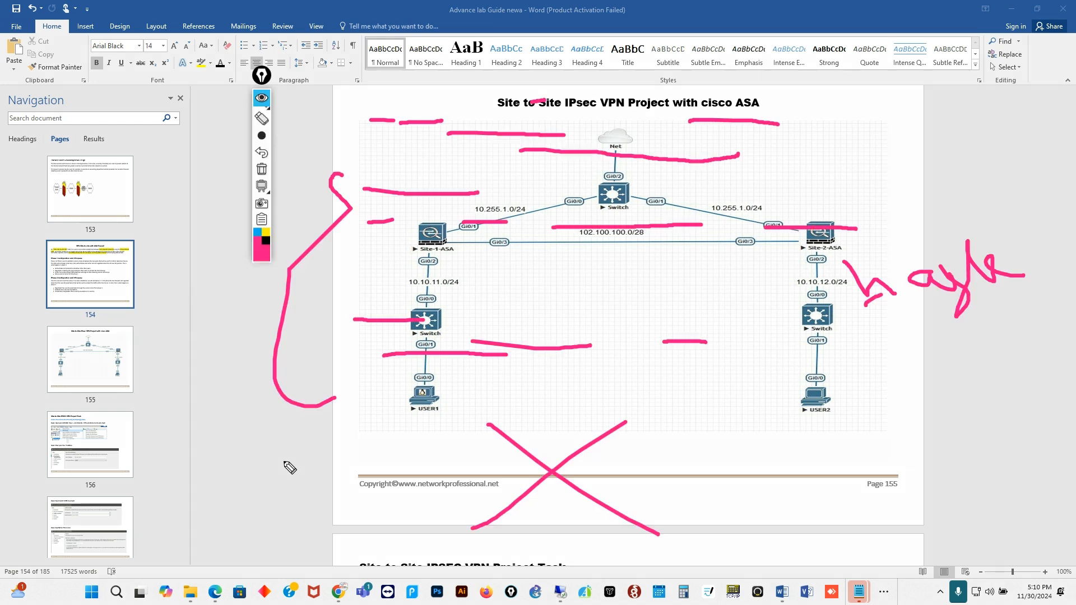
# - Clear the old ink, circle both ASA firewalls and draw lines across the diagram
pyautogui.click(262, 233)
pyautogui.moveTo(473, 219)
pyautogui.mouseDown()
pyautogui.moveTo(466, 203)
pyautogui.moveTo(341, 251)
pyautogui.moveTo(476, 230)
pyautogui.moveTo(427, 183)
pyautogui.mouseUp()
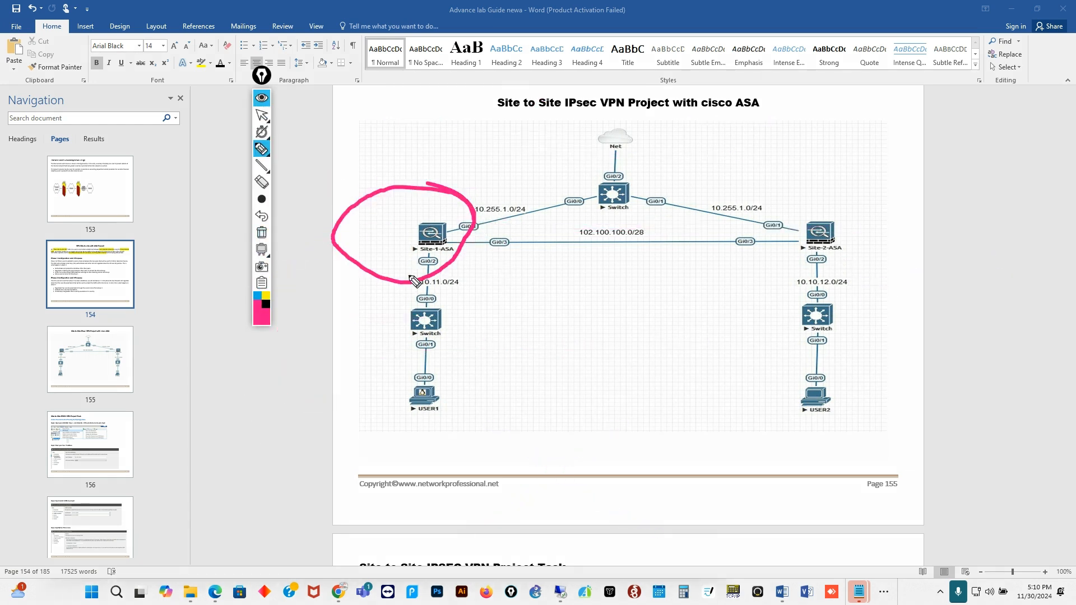
pyautogui.moveTo(855, 200)
pyautogui.mouseDown()
pyautogui.moveTo(874, 247)
pyautogui.moveTo(866, 214)
pyautogui.mouseUp()
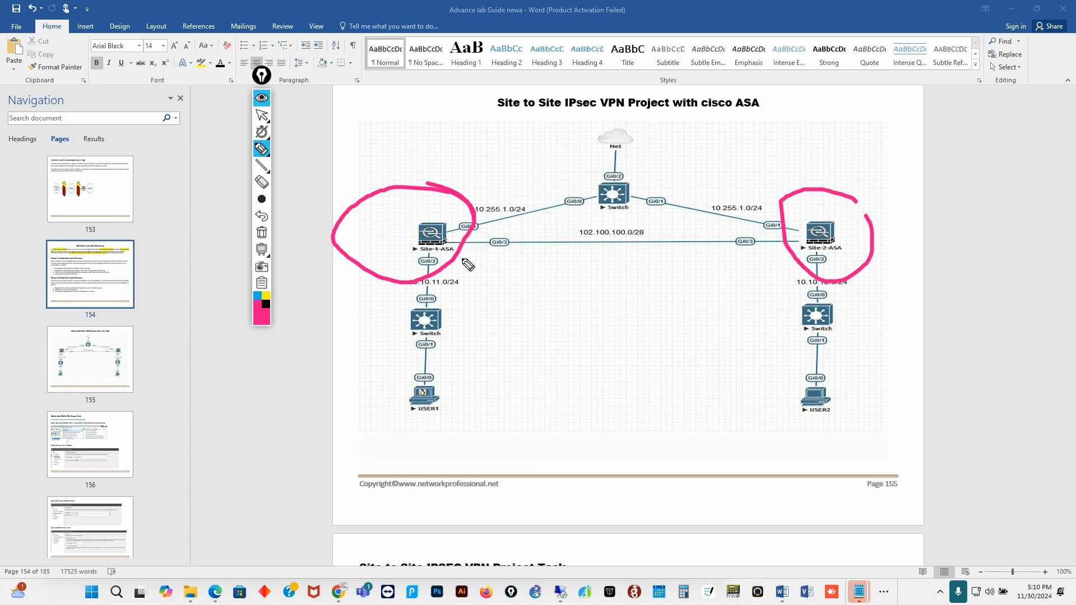
pyautogui.moveTo(446, 201)
pyautogui.mouseDown()
pyautogui.moveTo(675, 70)
pyautogui.moveTo(682, 120)
pyautogui.mouseUp()
pyautogui.moveTo(466, 235); pyautogui.dragTo(733, 221)
pyautogui.moveTo(441, 248); pyautogui.dragTo(690, 255)
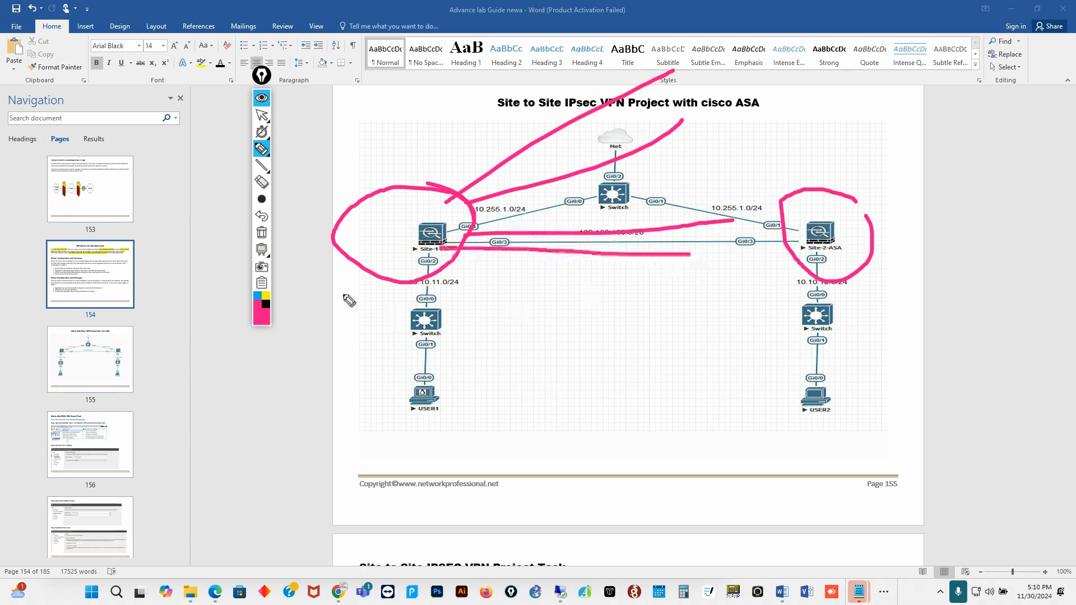
# - Wipe the ink, recircle Site-1-ASA and Site-2-ASA, and close the pen toolbar
pyautogui.click(256, 234)
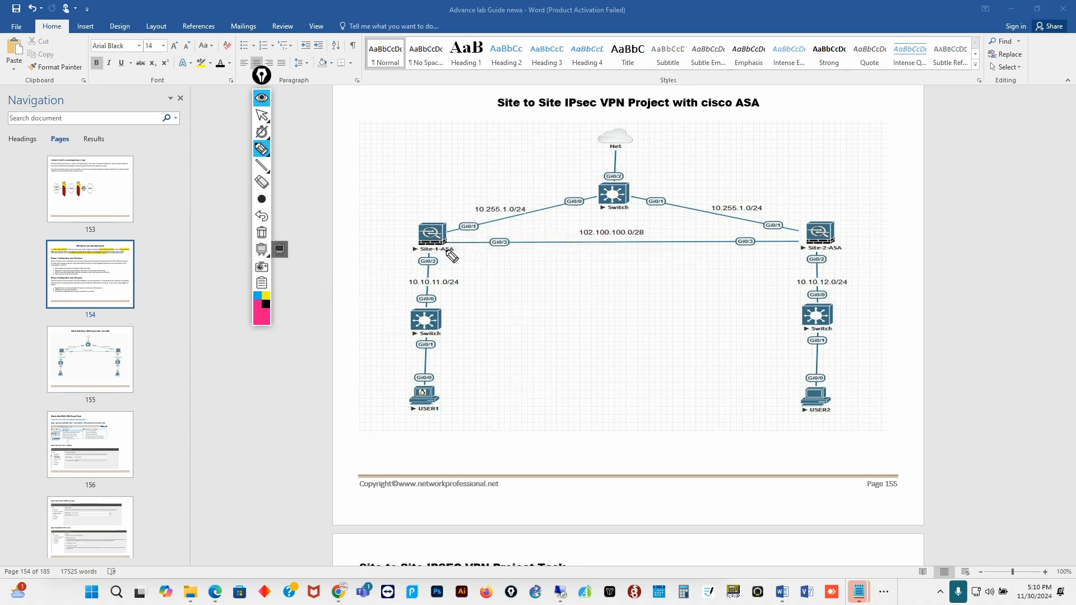
pyautogui.moveTo(459, 221); pyautogui.dragTo(351, 228)
pyautogui.moveTo(404, 280); pyautogui.dragTo(448, 205)
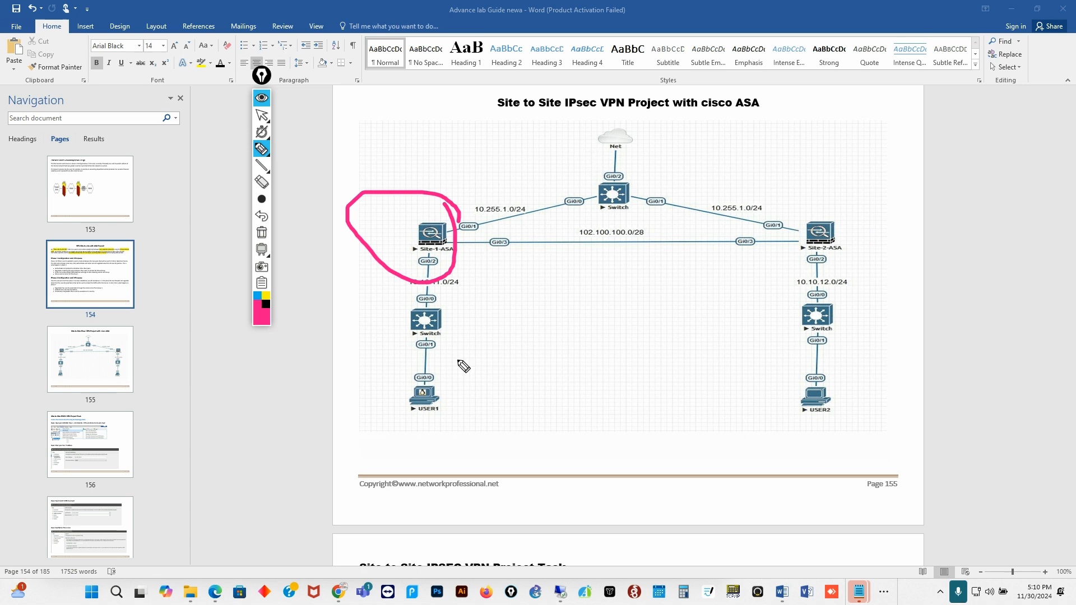
pyautogui.moveTo(842, 197)
pyautogui.mouseDown()
pyautogui.moveTo(870, 259)
pyautogui.moveTo(849, 211)
pyautogui.mouseUp()
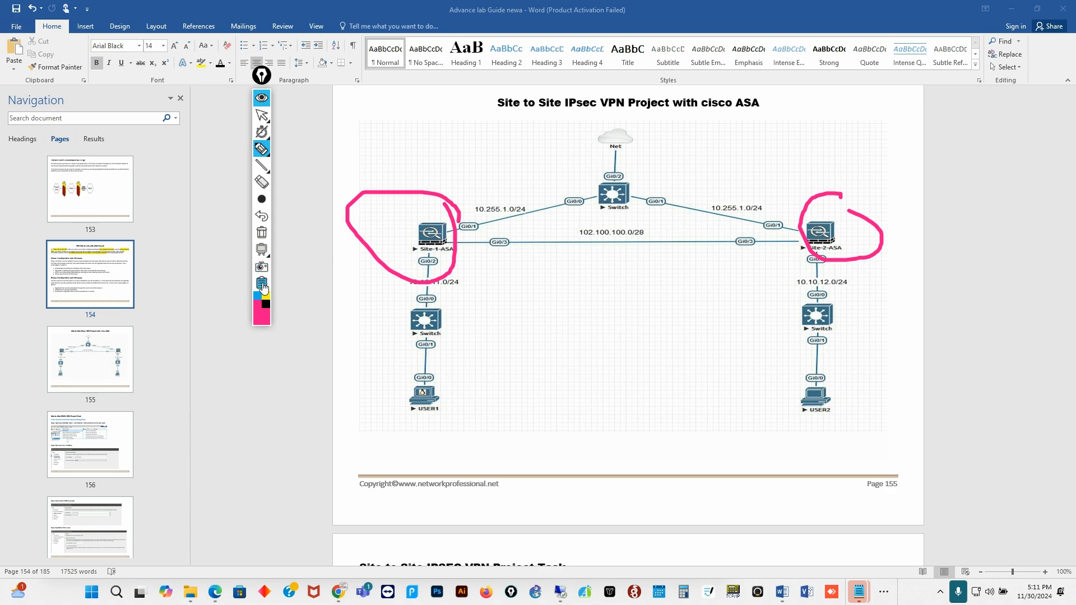
pyautogui.click(300, 318)
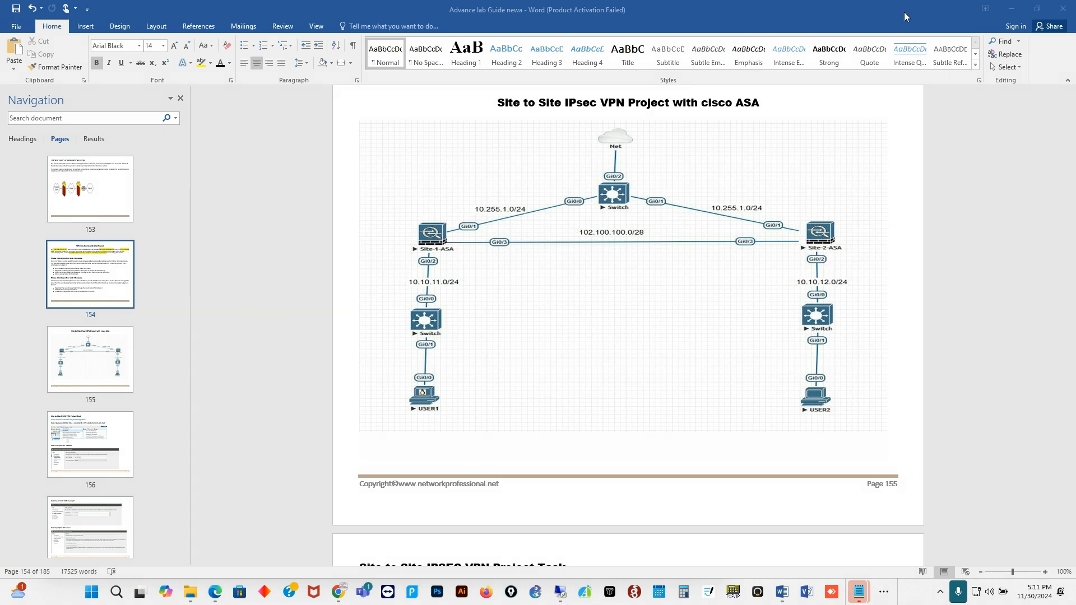
# - Move Word aside and arrange the Site-1-ASA console window into view
pyautogui.moveTo(903, 21); pyautogui.dragTo(1075, 235)
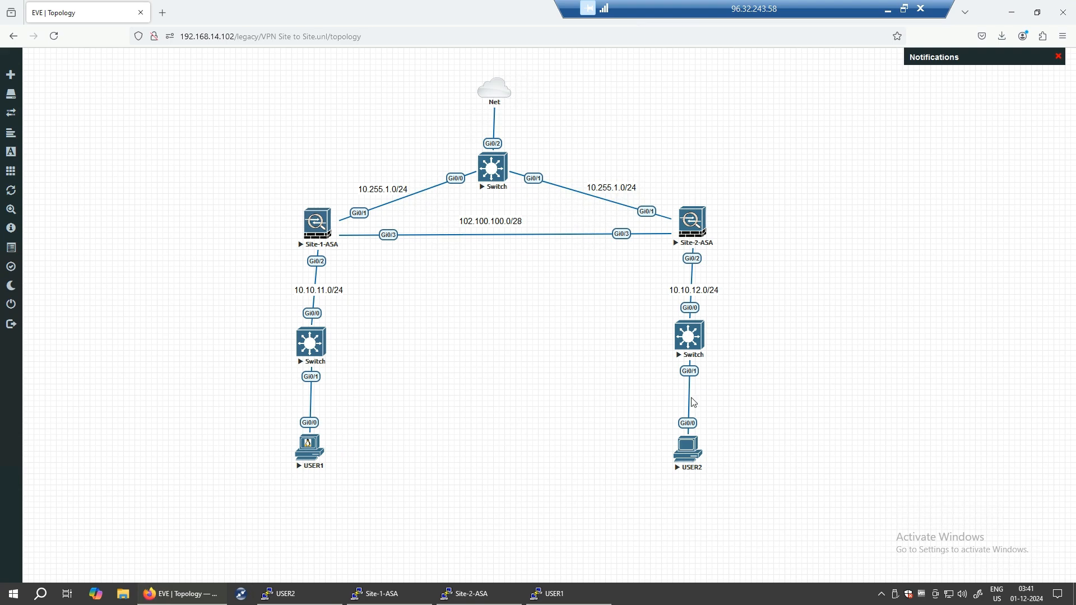
pyautogui.click(390, 598)
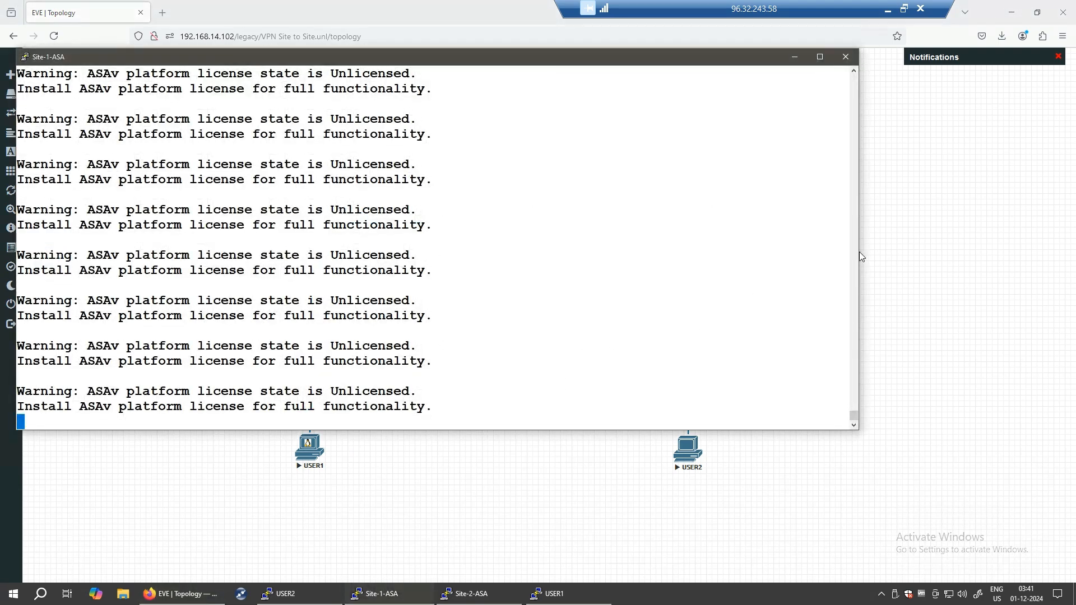
pyautogui.moveTo(858, 251); pyautogui.dragTo(646, 248)
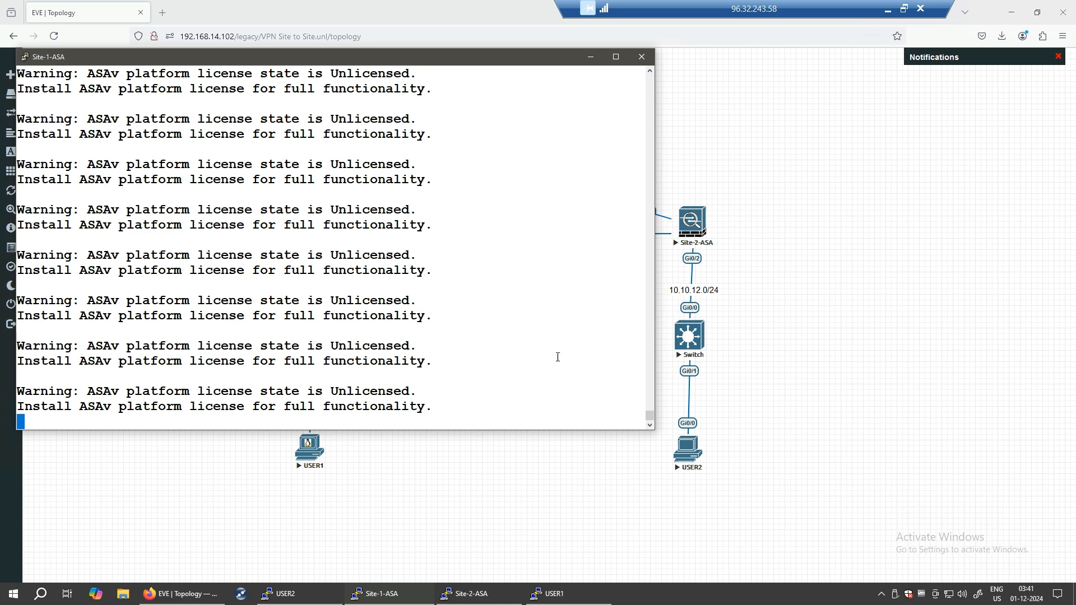
pyautogui.moveTo(411, 66); pyautogui.dragTo(768, 71)
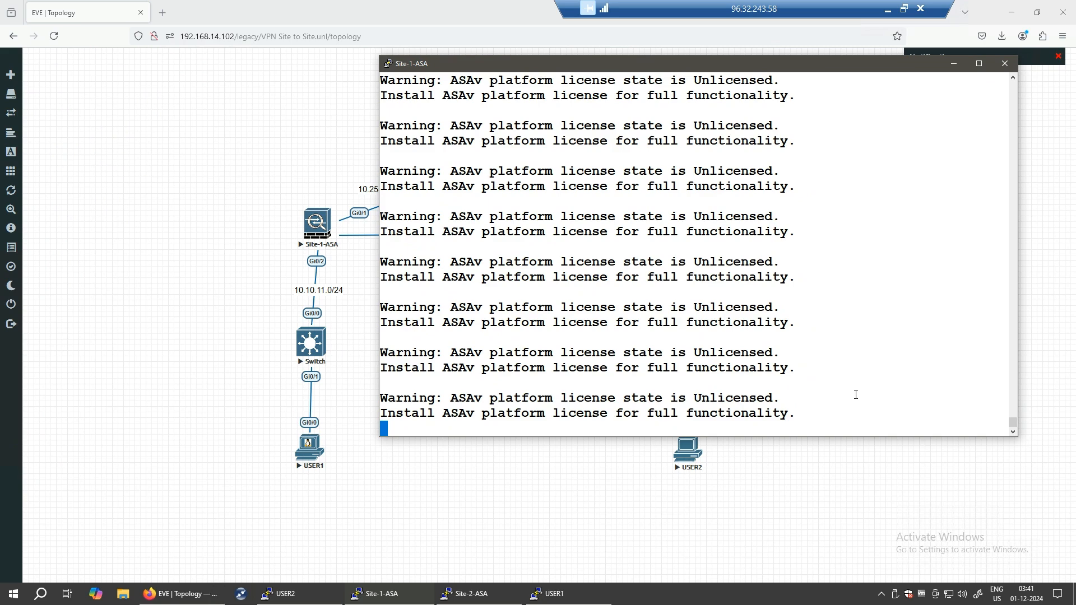
# - Issue the en command on the ASA console to reach the Password prompt
pyautogui.press('Return')
pyautogui.press('Return')
pyautogui.press('Return')
pyautogui.write('en')
pyautogui.press('Return')
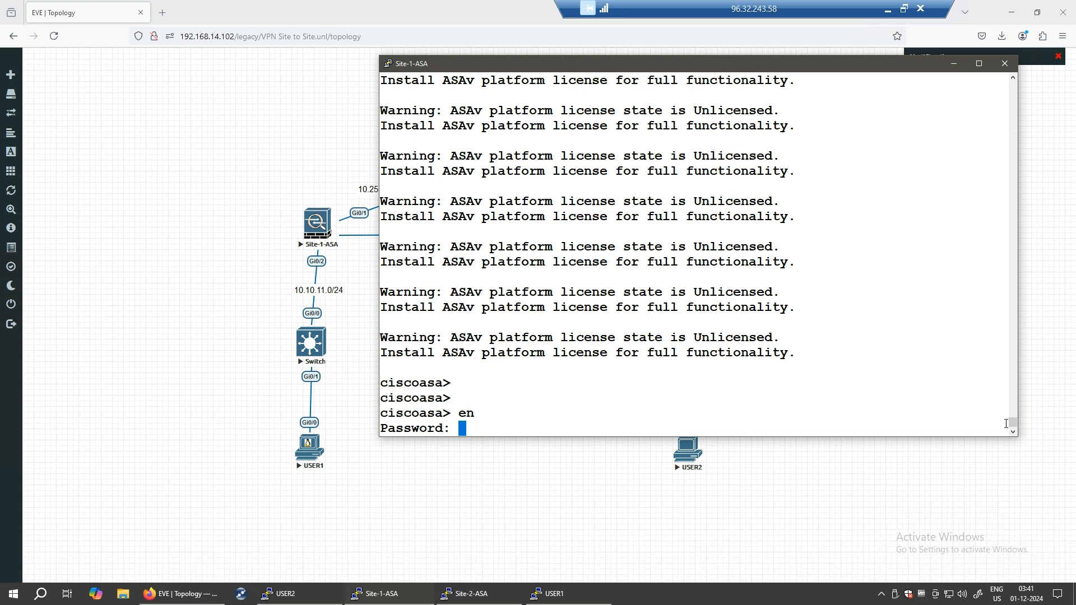
pyautogui.hotkey('ctrl', 'shift', '3')
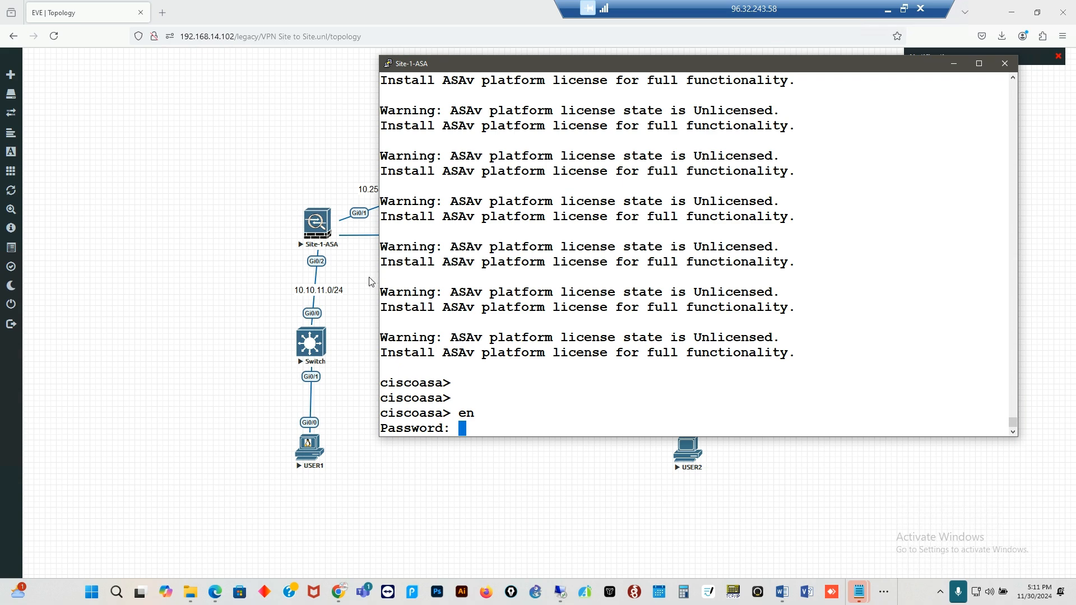
pyautogui.click(102, 196)
pyautogui.moveTo(101, 196)
pyautogui.mouseDown()
pyautogui.moveTo(89, 245)
pyautogui.moveTo(141, 234)
pyautogui.mouseUp()
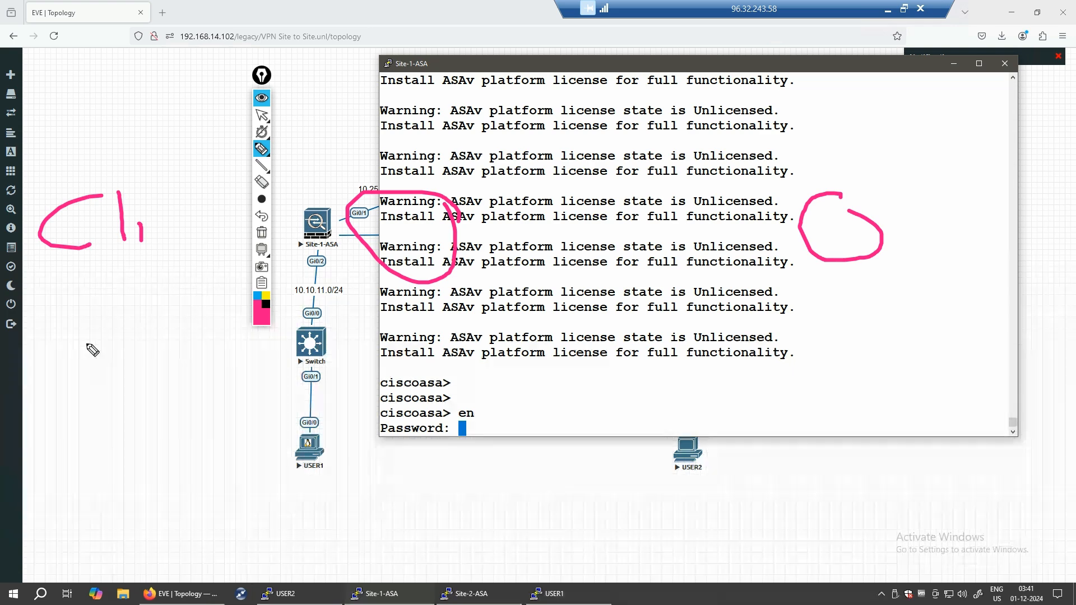
pyautogui.click(71, 302)
pyautogui.moveTo(64, 350)
pyautogui.mouseDown()
pyautogui.moveTo(167, 293)
pyautogui.moveTo(203, 306)
pyautogui.moveTo(224, 279)
pyautogui.moveTo(251, 303)
pyautogui.mouseUp()
pyautogui.moveTo(50, 379); pyautogui.dragTo(58, 379)
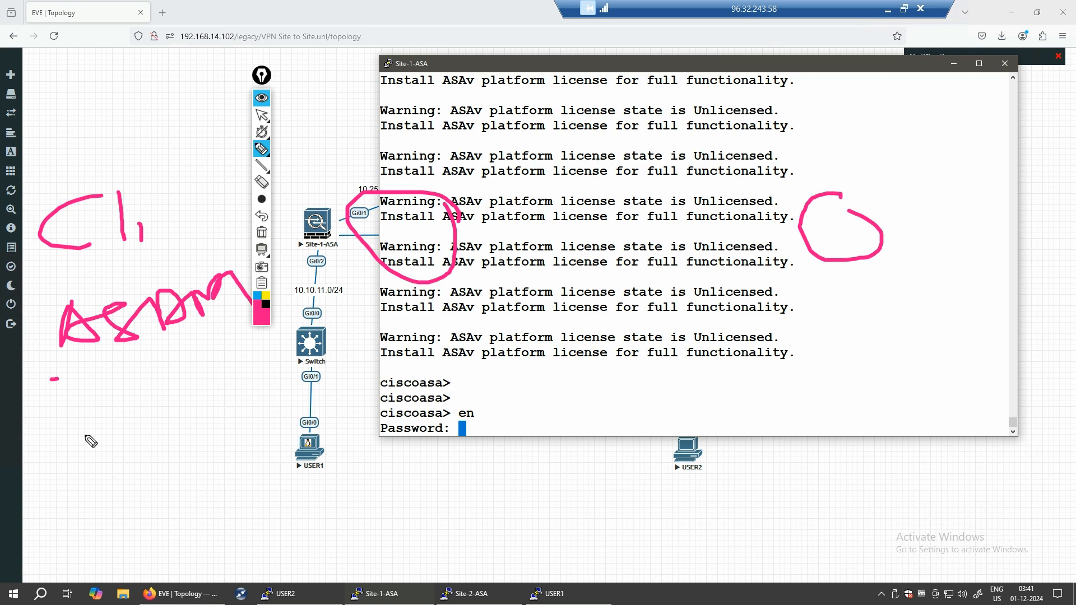
pyautogui.moveTo(49, 279)
pyautogui.mouseDown()
pyautogui.moveTo(140, 274)
pyautogui.moveTo(196, 212)
pyautogui.moveTo(154, 163)
pyautogui.moveTo(26, 174)
pyautogui.moveTo(55, 312)
pyautogui.mouseUp()
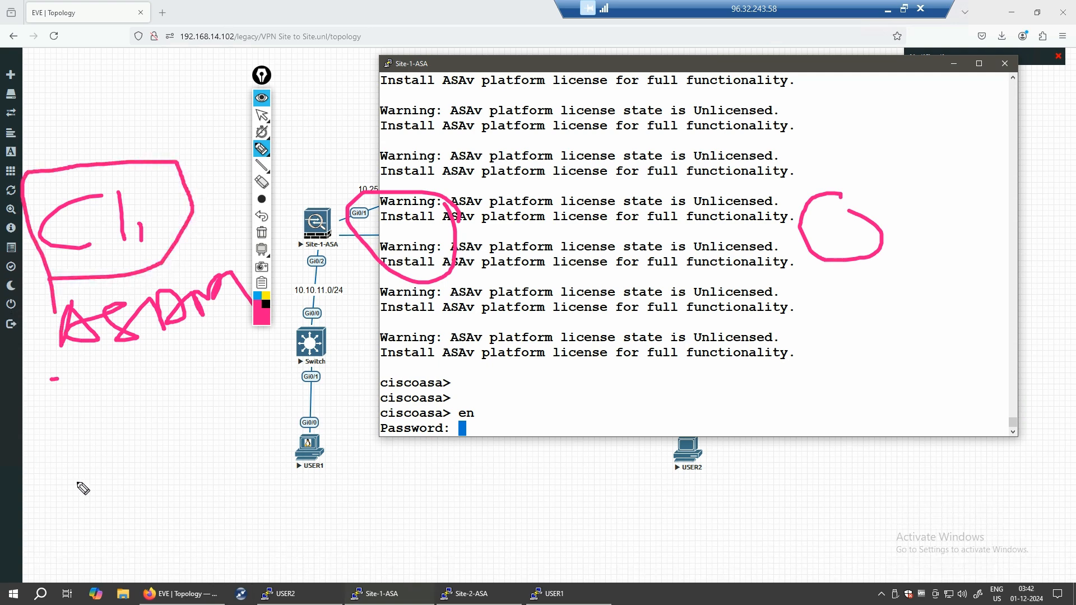
pyautogui.click(261, 287)
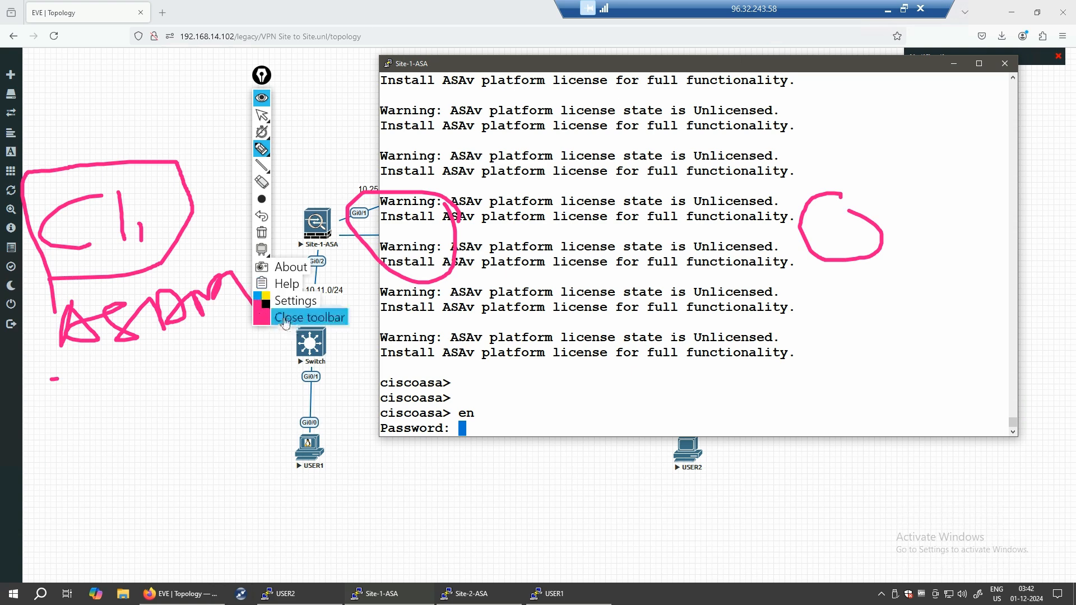
pyautogui.click(297, 315)
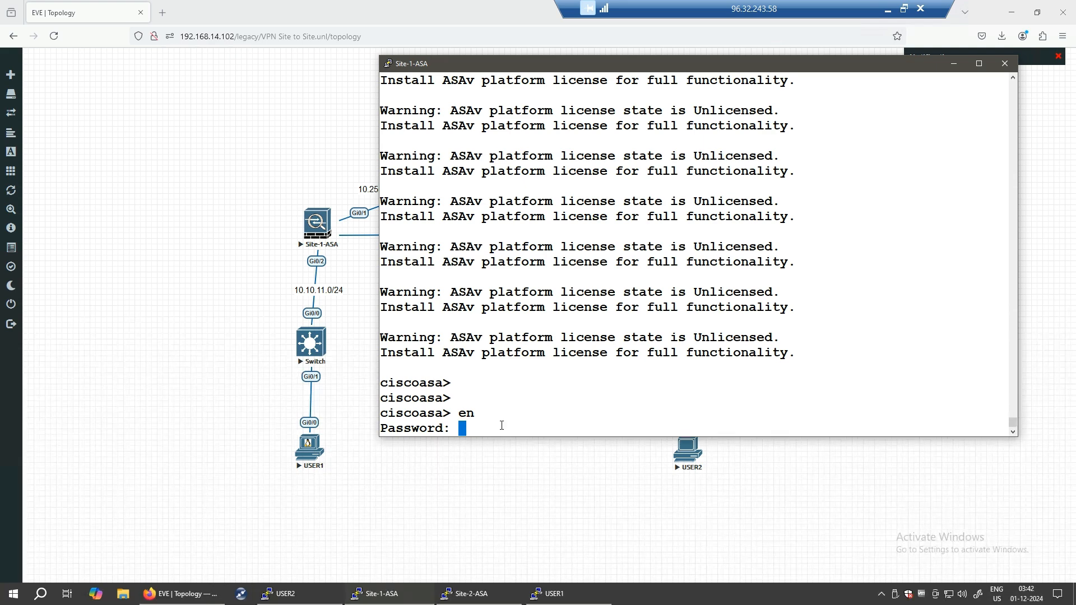
# - Enter privileged mode with the empty enable password and switch to global configuration mode (conf t)
pyautogui.press('Return')
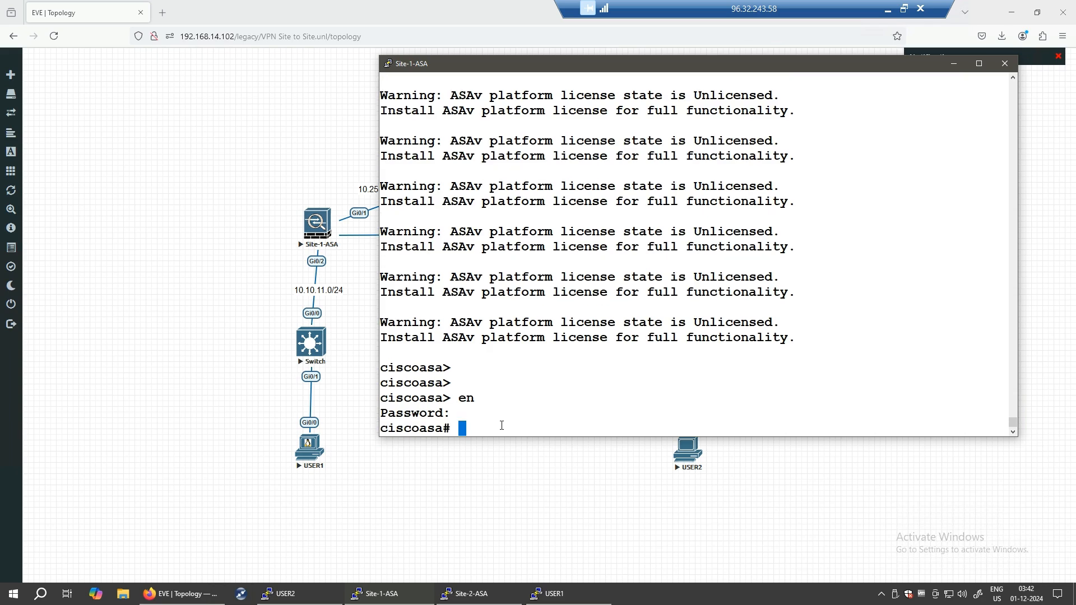
pyautogui.write('conf t')
pyautogui.press('Return')
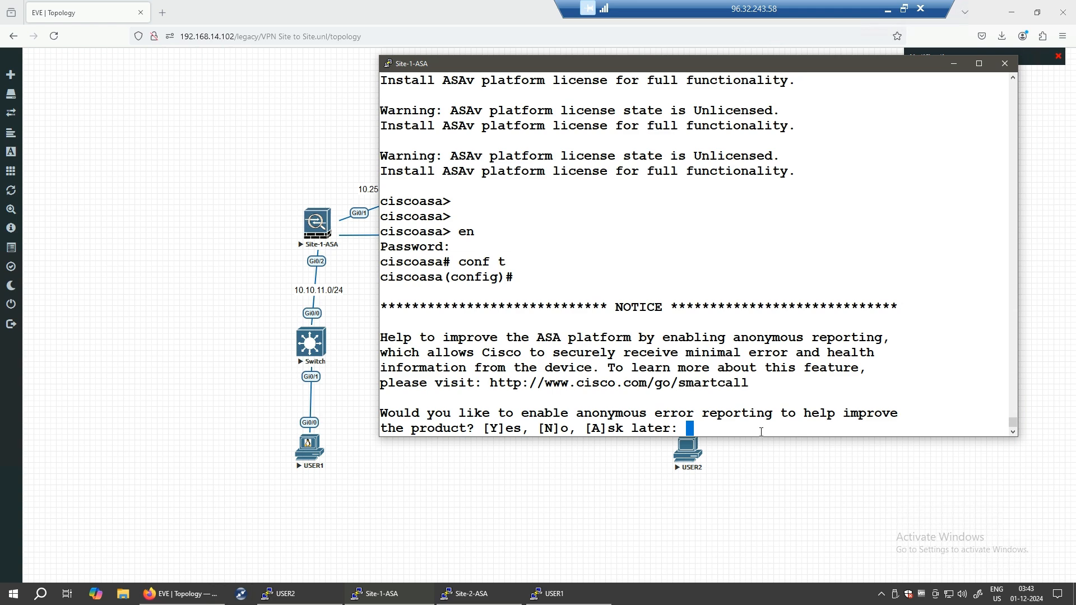
pyautogui.press('Return')
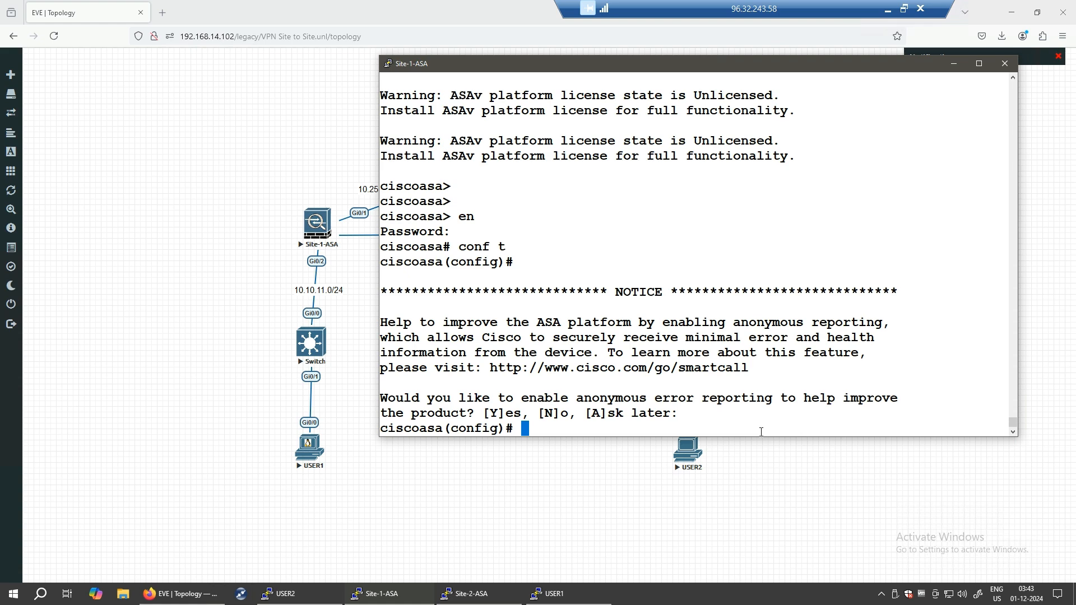
# - Set the firewall hostname to Site-1-FW
pyautogui.write('host')
pyautogui.press('Tab')
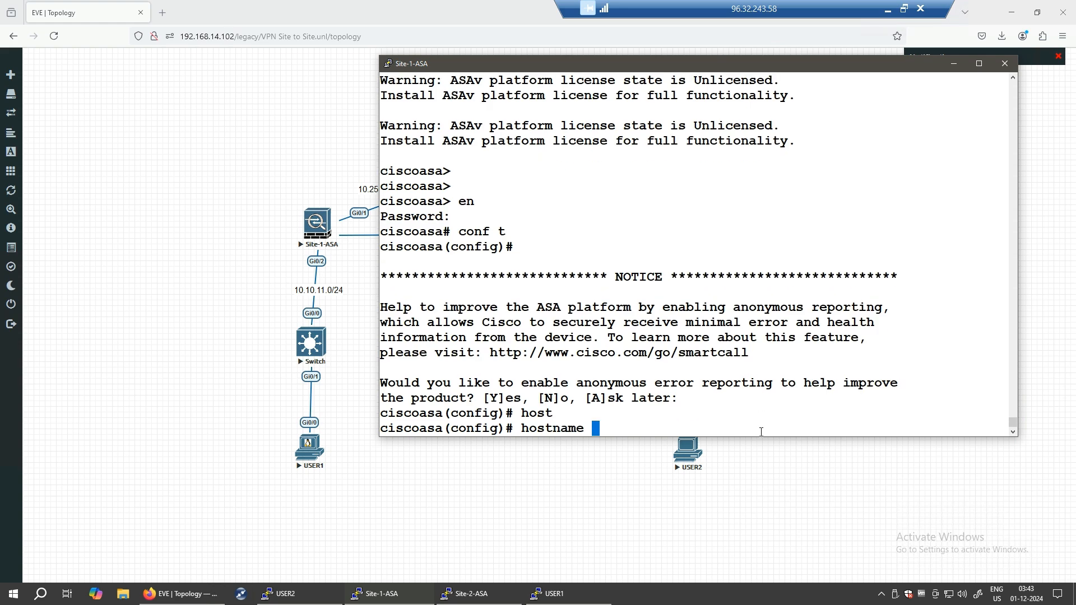
pyautogui.write('Site-1-FW')
pyautogui.press('Return')
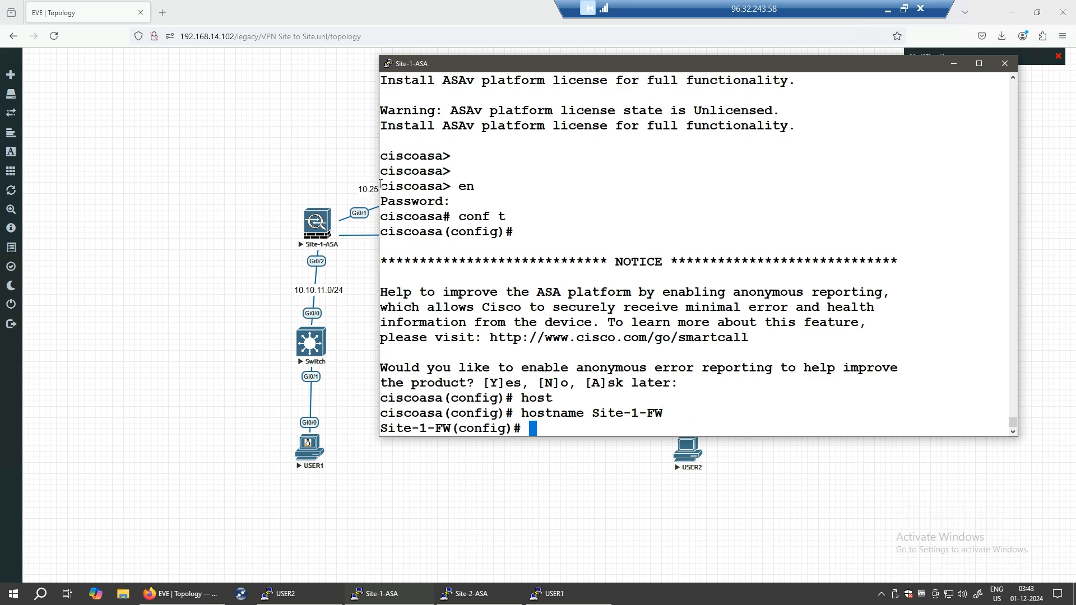
# - Narrow the console to reveal the topology, then sketch and erase a circle around Site-1-ASA
pyautogui.moveTo(374, 185); pyautogui.dragTo(583, 185)
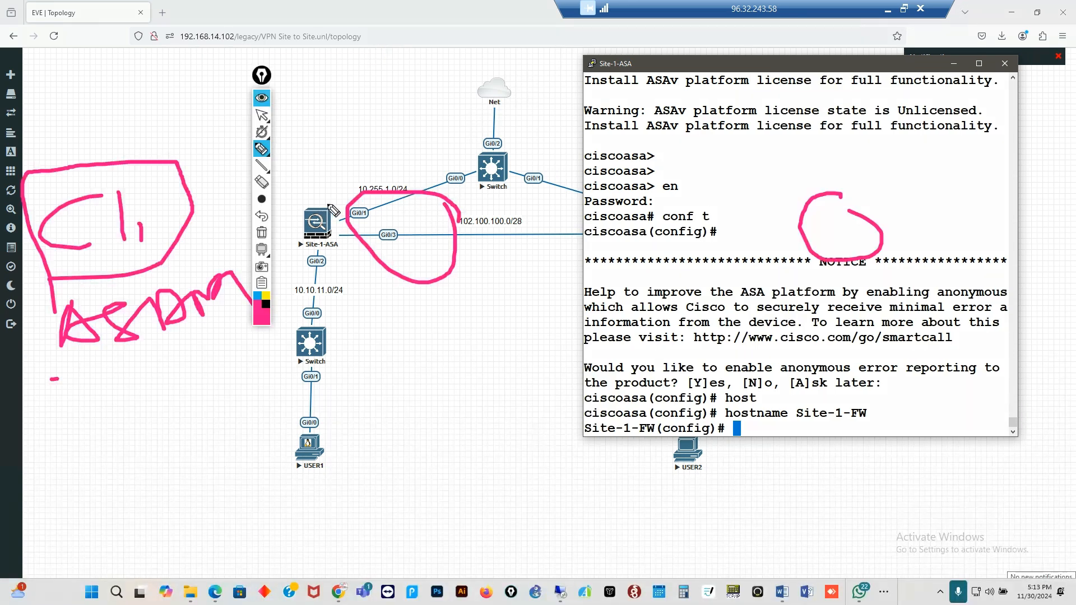
pyautogui.moveTo(327, 201)
pyautogui.mouseDown()
pyautogui.moveTo(307, 256)
pyautogui.moveTo(336, 203)
pyautogui.moveTo(336, 218)
pyautogui.moveTo(473, 152)
pyautogui.moveTo(463, 150)
pyautogui.moveTo(464, 185)
pyautogui.moveTo(510, 193)
pyautogui.moveTo(557, 163)
pyautogui.moveTo(535, 82)
pyautogui.moveTo(468, 79)
pyautogui.moveTo(472, 194)
pyautogui.mouseUp()
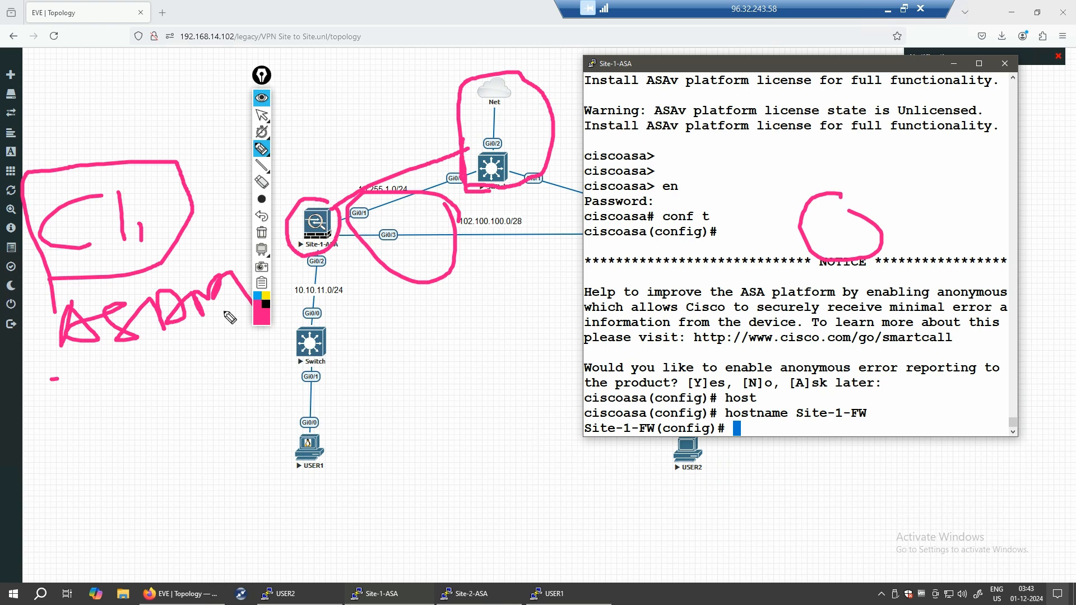
pyautogui.click(261, 233)
# - Trace the Site-1-ASA link to the top switch with arrowheads, then erase the ink
pyautogui.moveTo(332, 227)
pyautogui.mouseDown()
pyautogui.moveTo(474, 173)
pyautogui.moveTo(468, 185)
pyautogui.mouseUp()
pyautogui.moveTo(338, 210)
pyautogui.mouseDown()
pyautogui.moveTo(325, 232)
pyautogui.moveTo(467, 178)
pyautogui.mouseUp()
pyautogui.moveTo(309, 82)
pyautogui.mouseDown()
pyautogui.moveTo(334, 127)
pyautogui.moveTo(358, 84)
pyautogui.moveTo(369, 100)
pyautogui.mouseUp()
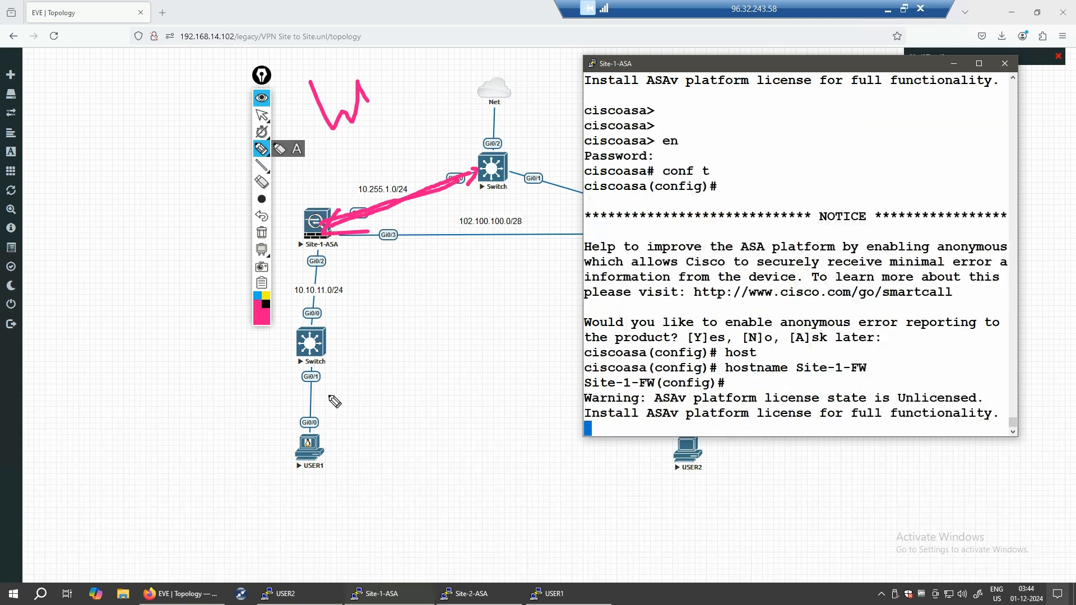
pyautogui.click(262, 233)
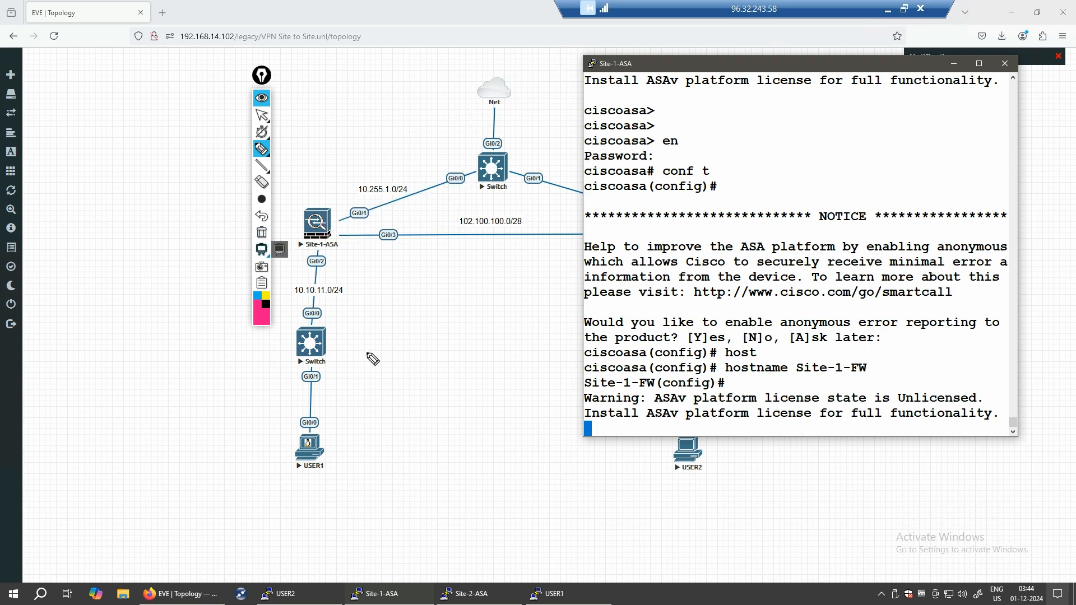
# - Close the annotation toolbar and bring the topology page in front of the console
pyautogui.rightClick(263, 292)
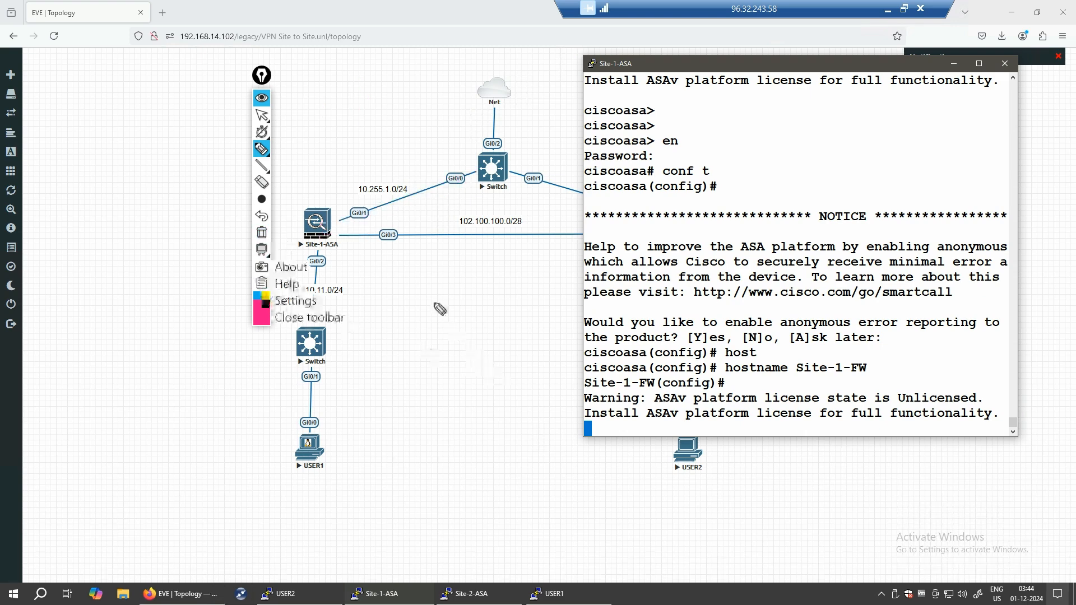
pyautogui.click(310, 318)
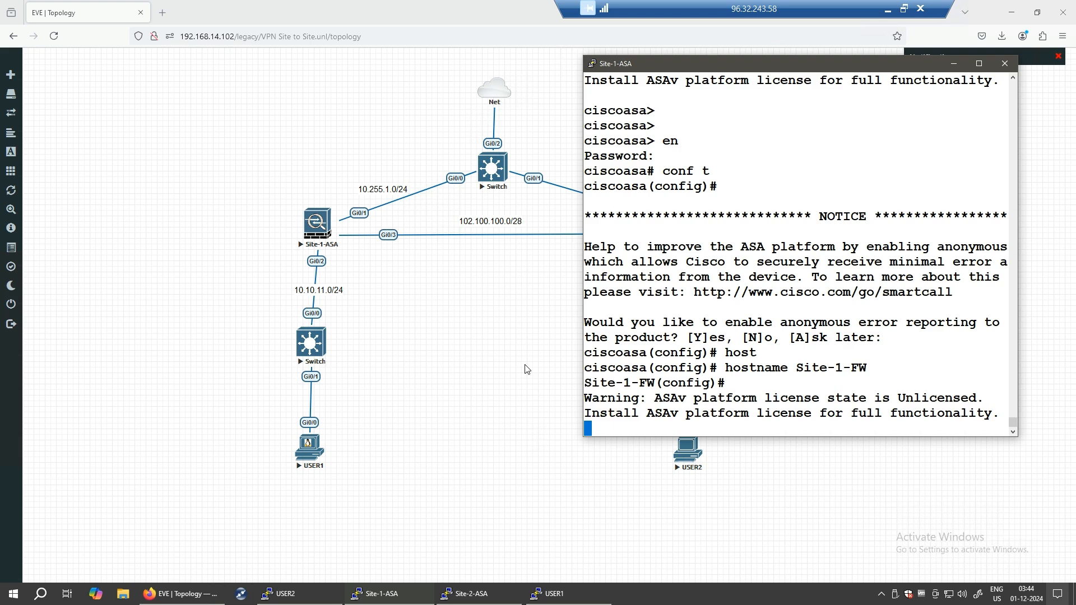
pyautogui.click(511, 371)
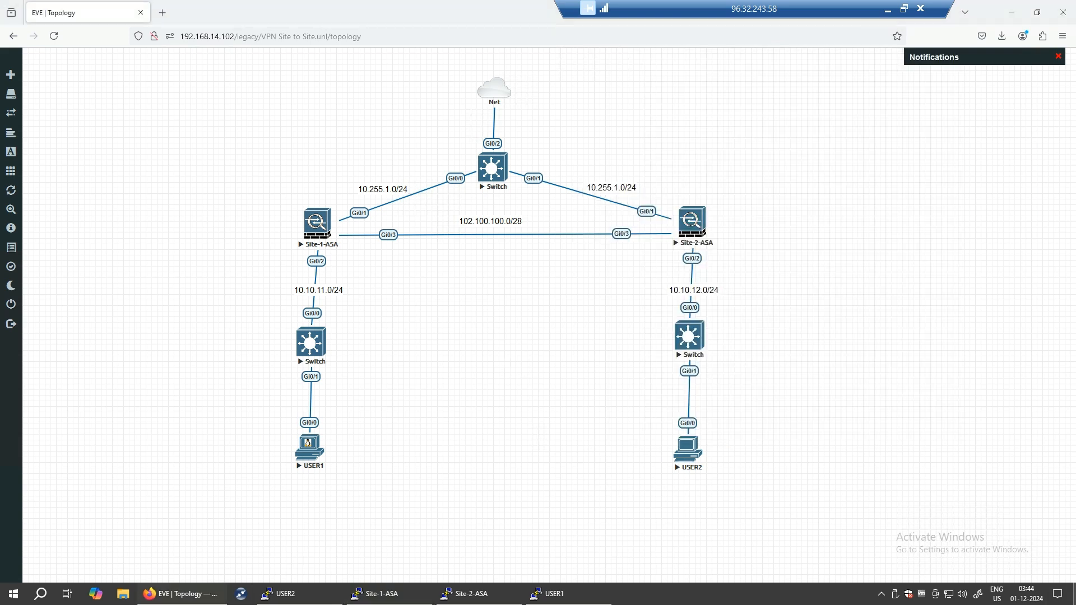
pyautogui.moveTo(327, 190)
pyautogui.mouseDown()
pyautogui.moveTo(659, 203)
pyautogui.moveTo(653, 103)
pyautogui.moveTo(506, 71)
pyautogui.moveTo(327, 79)
pyautogui.moveTo(321, 191)
pyautogui.mouseUp()
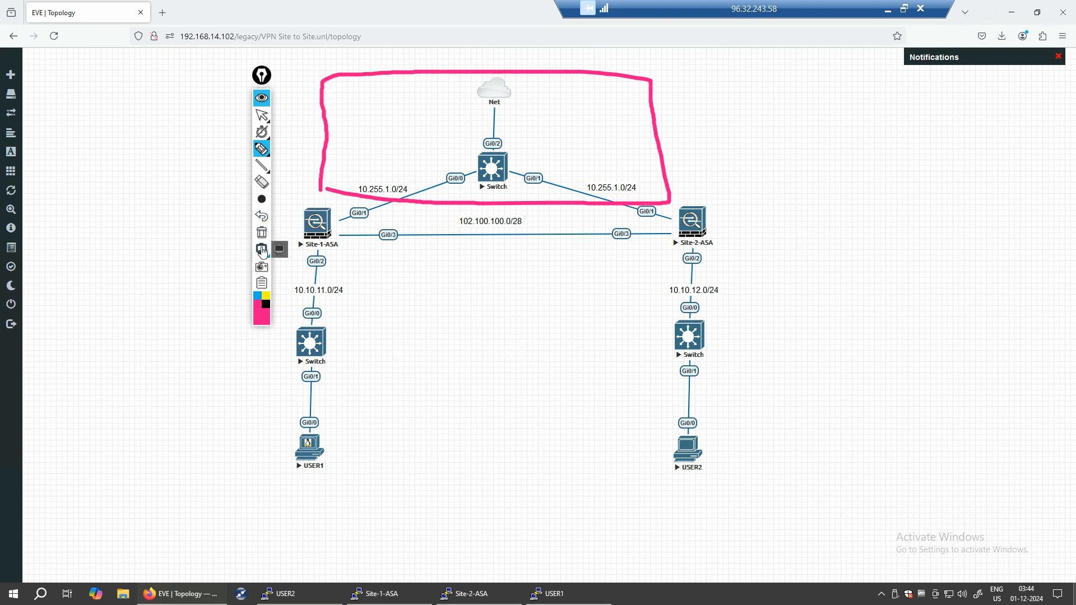
pyautogui.click(260, 284)
pyautogui.rightClick(259, 286)
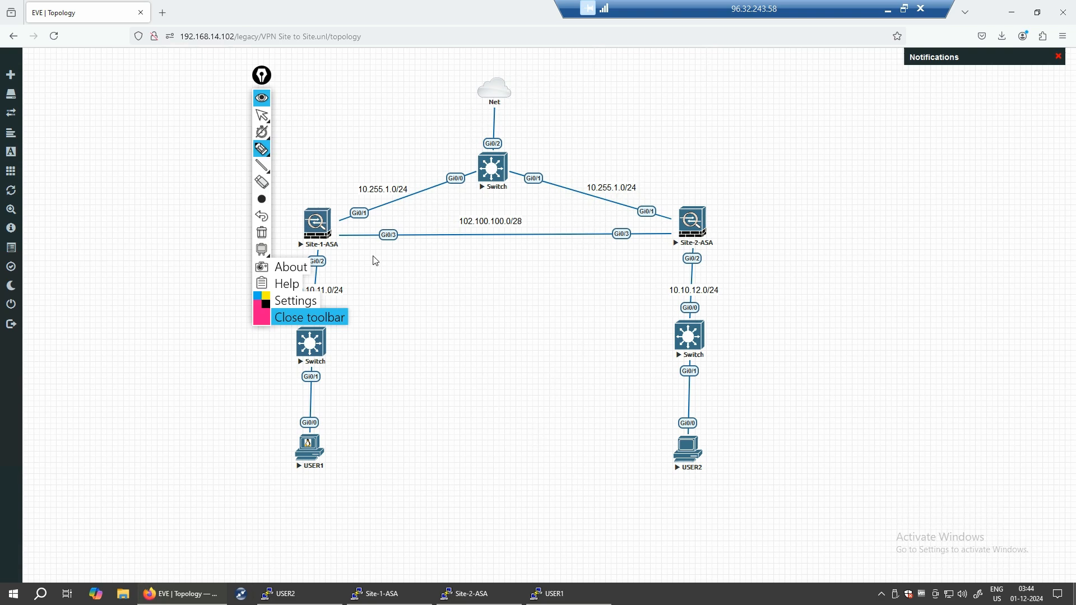
pyautogui.click(305, 315)
pyautogui.click(1013, 14)
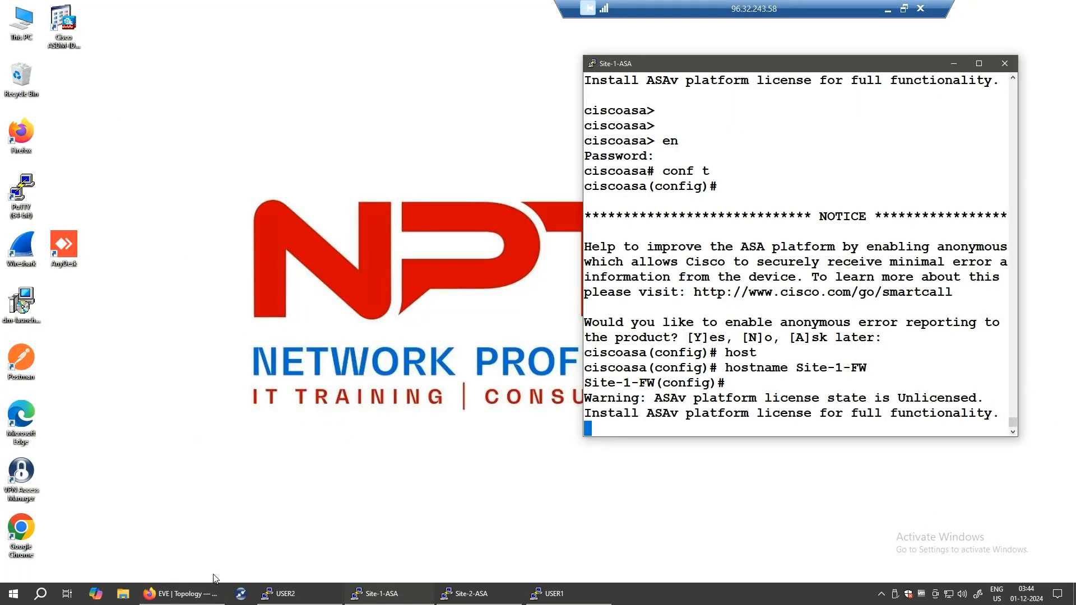
pyautogui.click(219, 594)
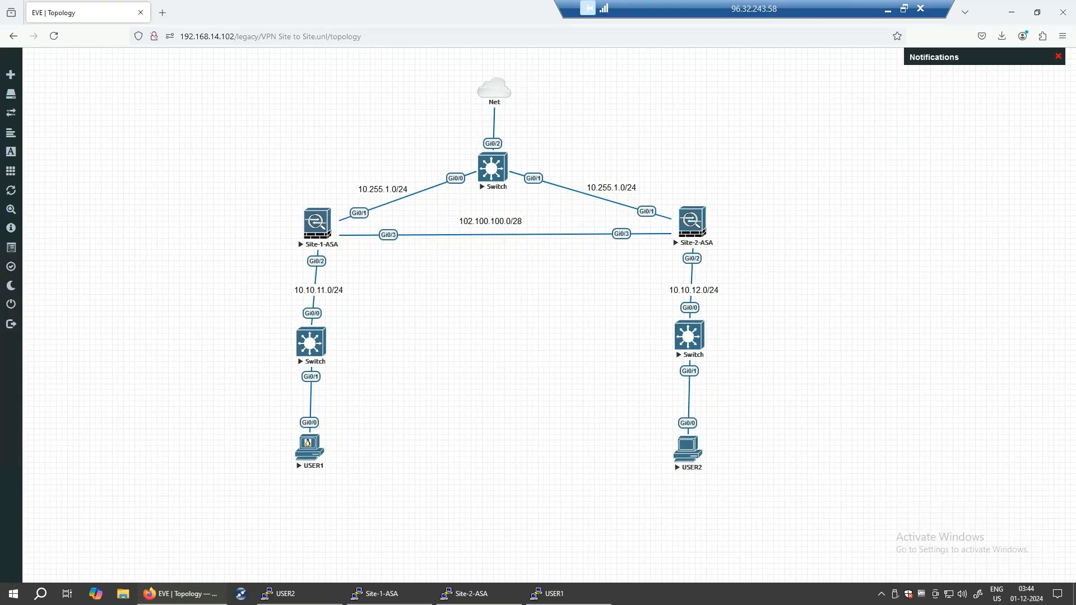
# - Sketch over the Net, top switch and both ASA-to-switch links, then erase the ink
pyautogui.click(304, 94)
pyautogui.moveTo(305, 94)
pyautogui.mouseDown()
pyautogui.moveTo(353, 220)
pyautogui.moveTo(645, 228)
pyautogui.moveTo(666, 100)
pyautogui.moveTo(291, 77)
pyautogui.mouseUp()
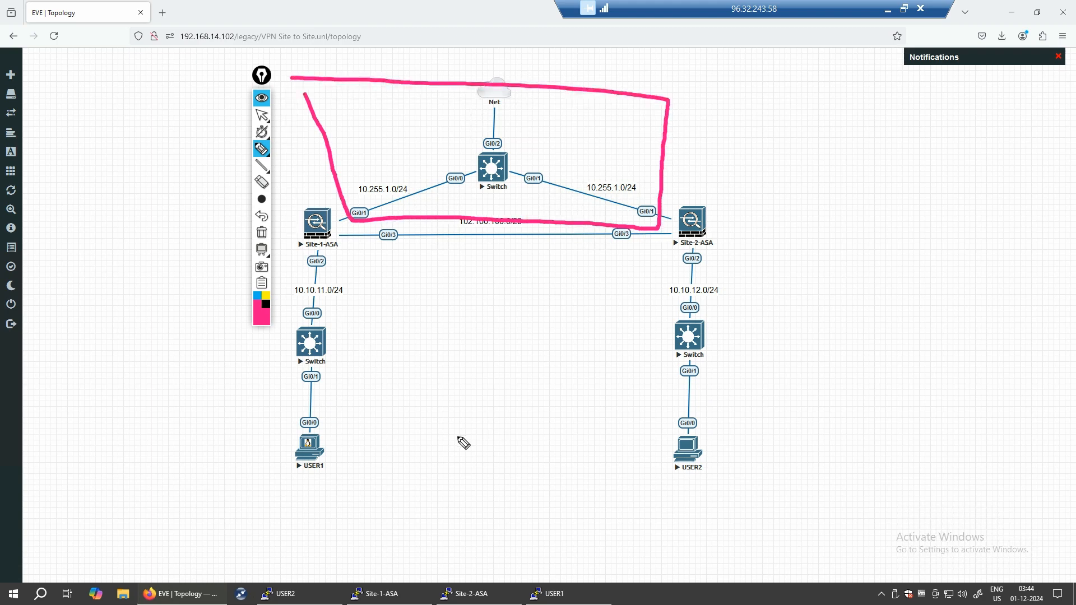
pyautogui.moveTo(353, 214); pyautogui.dragTo(451, 172)
pyautogui.moveTo(614, 206); pyautogui.dragTo(518, 178)
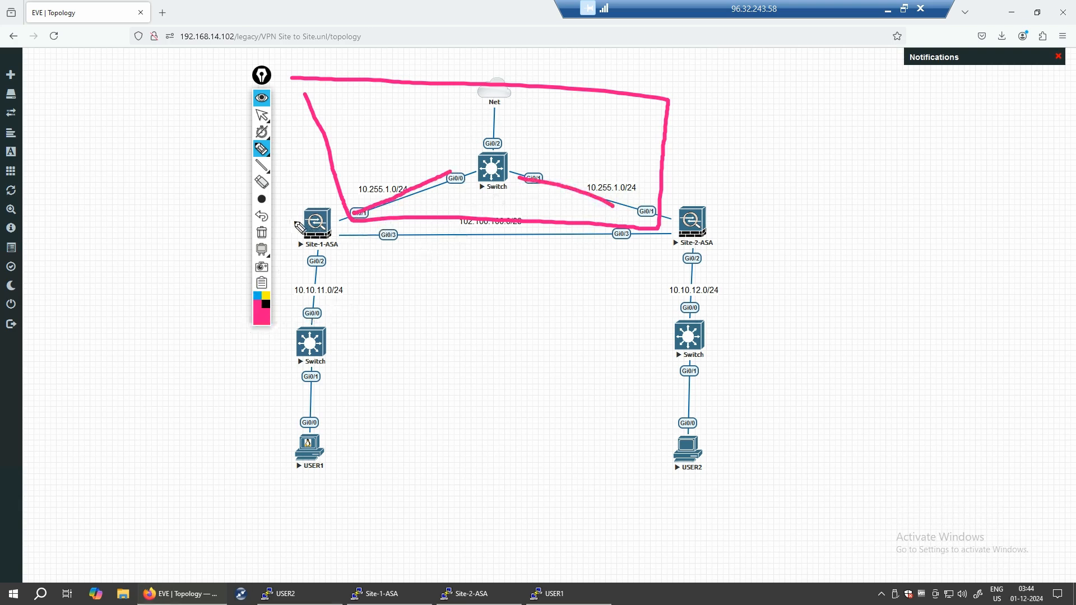
pyautogui.moveTo(297, 213)
pyautogui.mouseDown()
pyautogui.moveTo(561, 203)
pyautogui.moveTo(718, 211)
pyautogui.moveTo(713, 434)
pyautogui.moveTo(657, 490)
pyautogui.moveTo(278, 480)
pyautogui.moveTo(299, 221)
pyautogui.mouseUp()
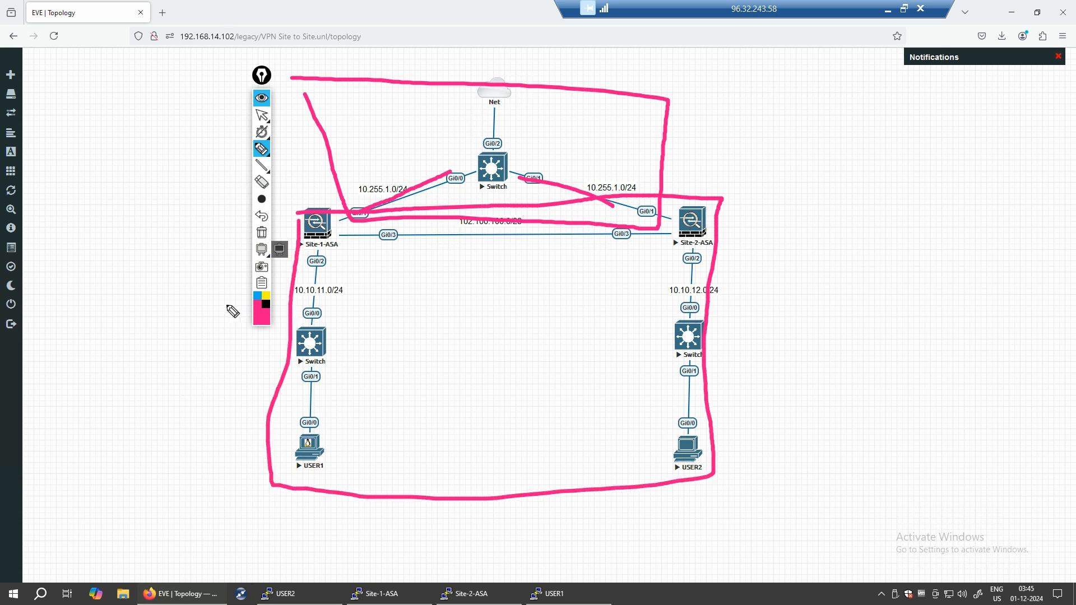
pyautogui.click(262, 284)
# - Draw boxes, lines and handwritten labels around Site-2-ASA and below the diagram, then clear them
pyautogui.click(511, 384)
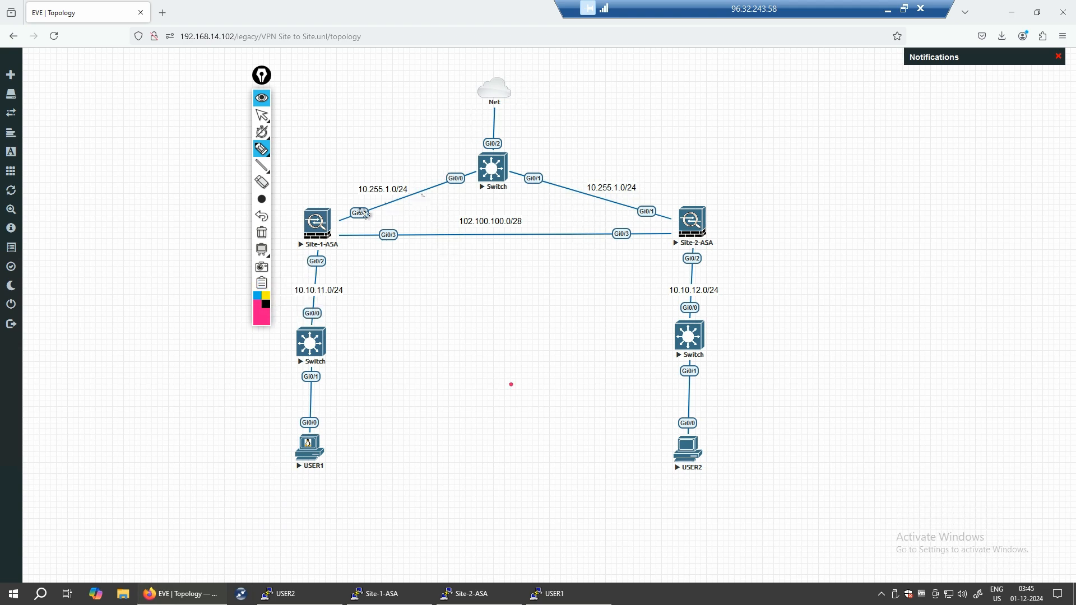
pyautogui.moveTo(790, 162)
pyautogui.mouseDown()
pyautogui.moveTo(869, 245)
pyautogui.moveTo(874, 163)
pyautogui.moveTo(784, 157)
pyautogui.mouseUp()
pyautogui.moveTo(843, 241); pyautogui.dragTo(912, 321)
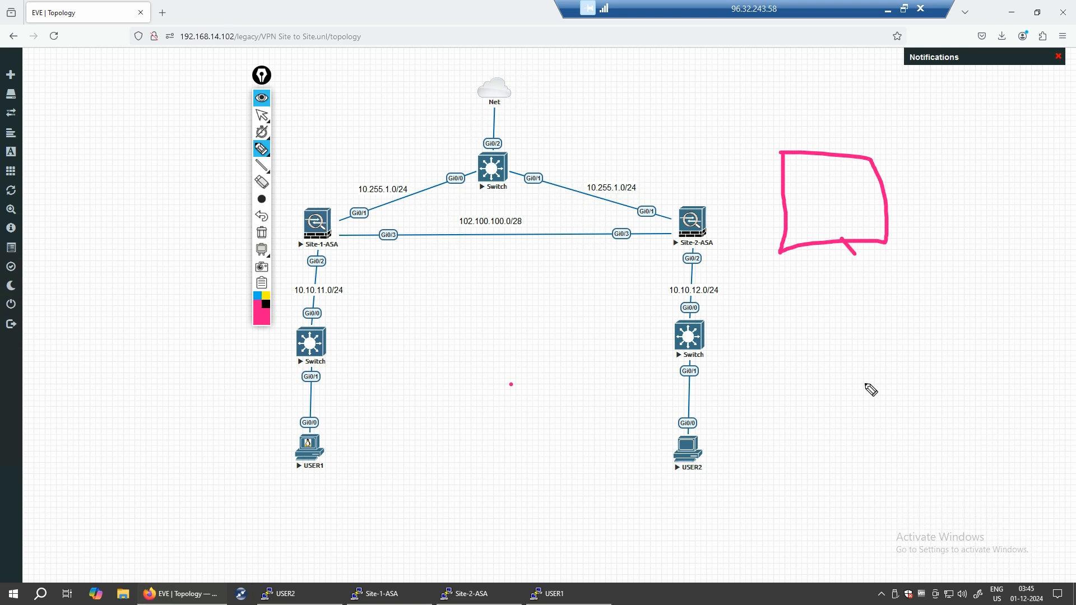
pyautogui.moveTo(889, 329)
pyautogui.mouseDown()
pyautogui.moveTo(956, 309)
pyautogui.moveTo(949, 368)
pyautogui.moveTo(887, 329)
pyautogui.moveTo(912, 320)
pyautogui.moveTo(824, 230)
pyautogui.moveTo(843, 262)
pyautogui.mouseUp()
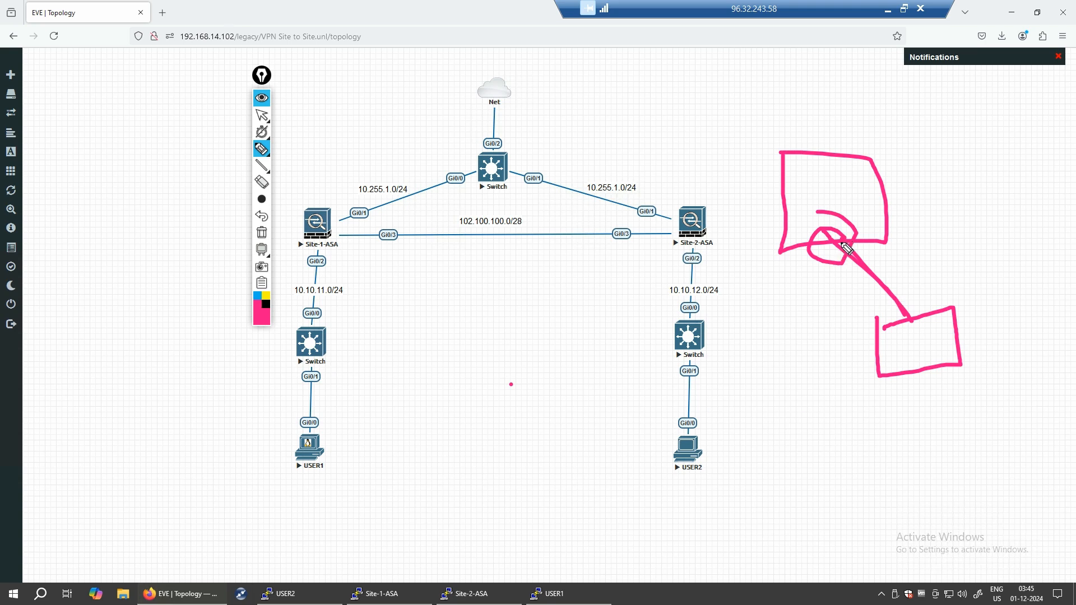
pyautogui.moveTo(847, 253); pyautogui.dragTo(912, 312)
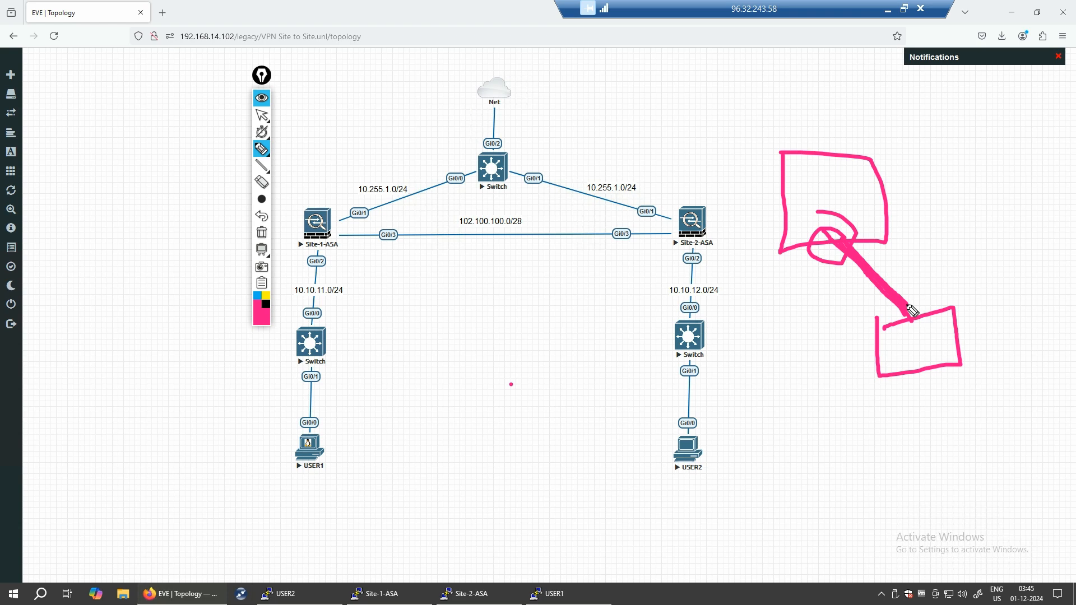
pyautogui.moveTo(704, 376)
pyautogui.mouseDown()
pyautogui.moveTo(728, 372)
pyautogui.moveTo(774, 392)
pyautogui.mouseUp()
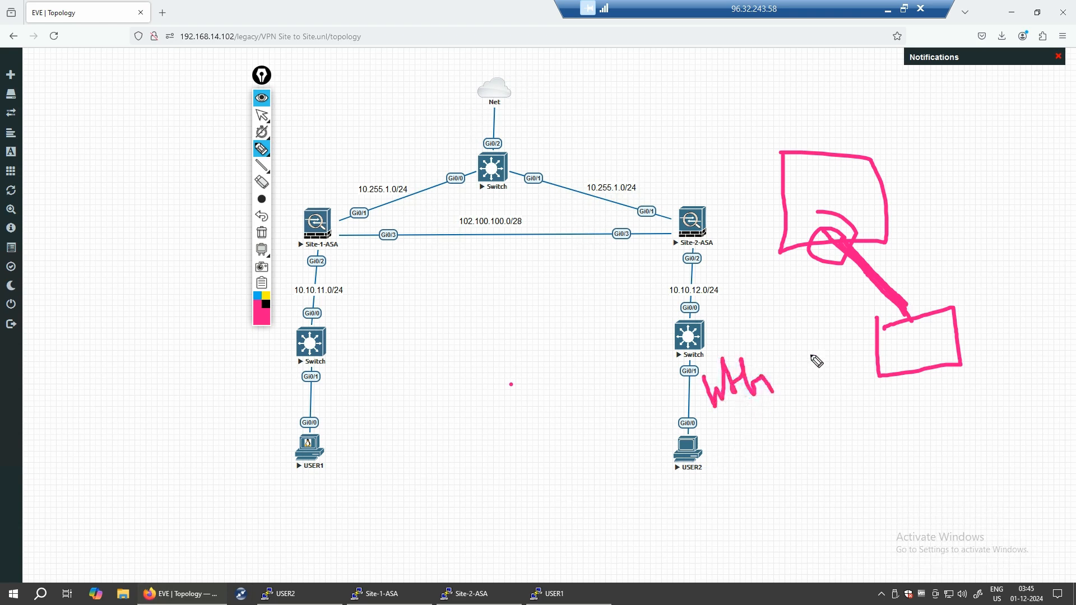
pyautogui.moveTo(444, 421)
pyautogui.mouseDown()
pyautogui.moveTo(503, 413)
pyautogui.moveTo(549, 434)
pyautogui.moveTo(632, 415)
pyautogui.moveTo(675, 424)
pyautogui.mouseUp()
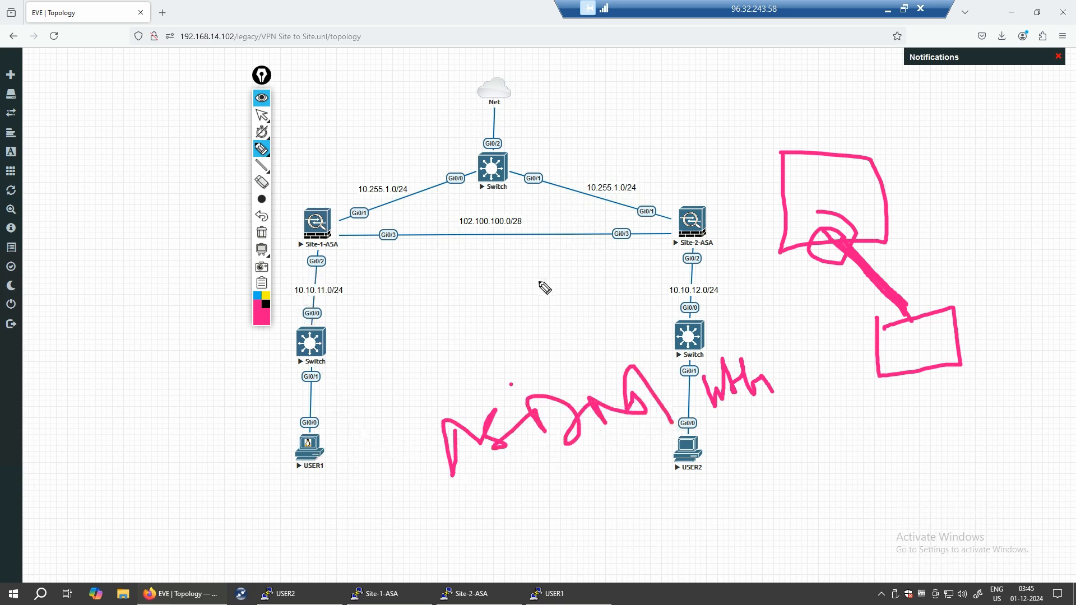
pyautogui.moveTo(641, 84)
pyautogui.mouseDown()
pyautogui.moveTo(610, 99)
pyautogui.moveTo(632, 134)
pyautogui.mouseUp()
pyautogui.moveTo(436, 513); pyautogui.dragTo(484, 501)
pyautogui.moveTo(683, 467)
pyautogui.mouseDown()
pyautogui.moveTo(689, 439)
pyautogui.moveTo(547, 384)
pyautogui.moveTo(427, 412)
pyautogui.mouseUp()
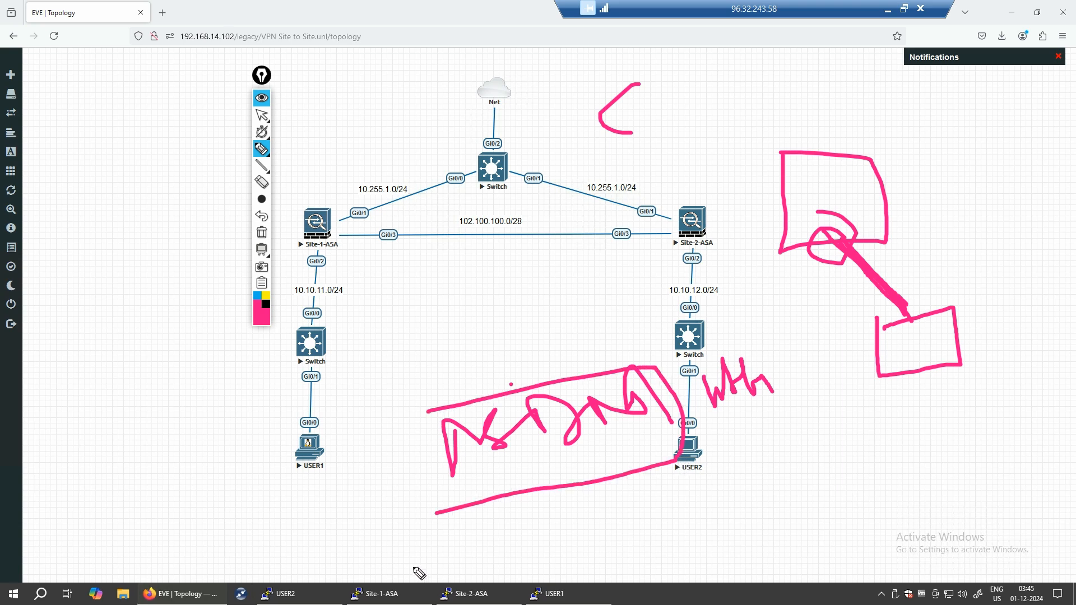
pyautogui.click(262, 233)
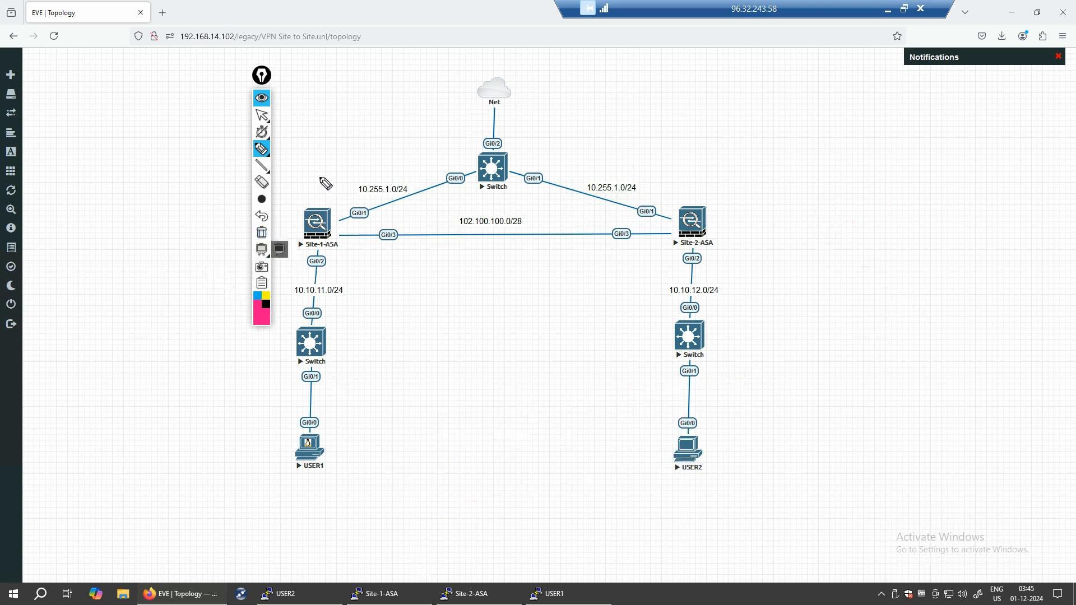
# - Loop Site-1-ASA and Site-2-ASA with the pen, erase the ink, and close the drawing toolbar
pyautogui.moveTo(291, 166)
pyautogui.mouseDown()
pyautogui.moveTo(412, 160)
pyautogui.moveTo(440, 290)
pyautogui.moveTo(296, 292)
pyautogui.moveTo(271, 175)
pyautogui.mouseUp()
pyautogui.moveTo(451, 349)
pyautogui.mouseDown()
pyautogui.moveTo(422, 369)
pyautogui.moveTo(458, 412)
pyautogui.moveTo(523, 415)
pyautogui.mouseUp()
pyautogui.moveTo(658, 164)
pyautogui.mouseDown()
pyautogui.moveTo(652, 285)
pyautogui.moveTo(825, 288)
pyautogui.moveTo(625, 169)
pyautogui.mouseUp()
pyautogui.moveTo(845, 359)
pyautogui.mouseDown()
pyautogui.moveTo(857, 334)
pyautogui.moveTo(932, 343)
pyautogui.moveTo(977, 328)
pyautogui.moveTo(1031, 330)
pyautogui.moveTo(1052, 293)
pyautogui.moveTo(1066, 307)
pyautogui.mouseUp()
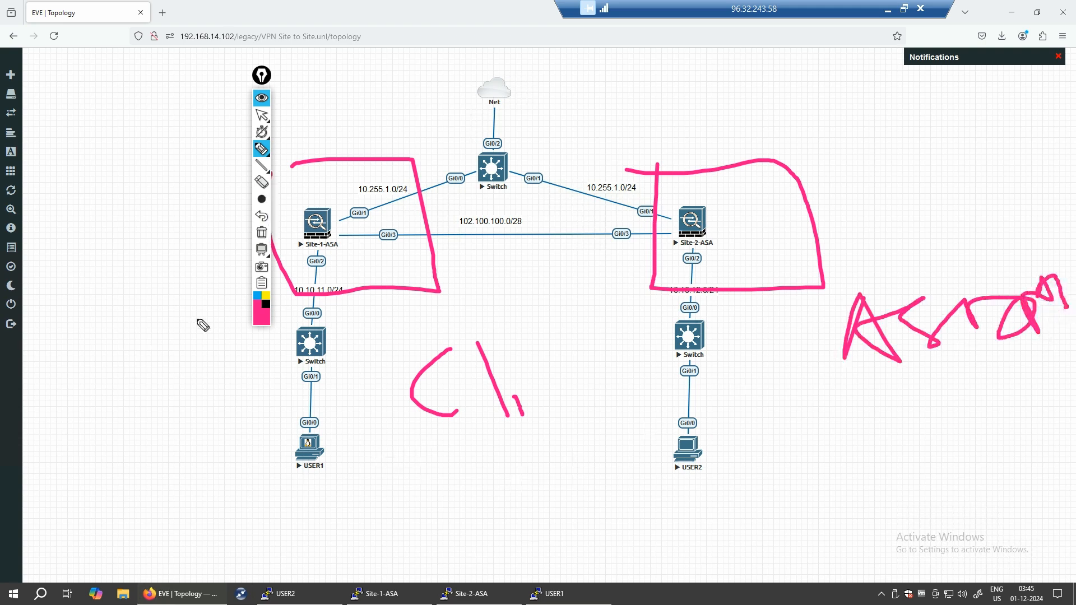
pyautogui.click(261, 232)
pyautogui.rightClick(261, 290)
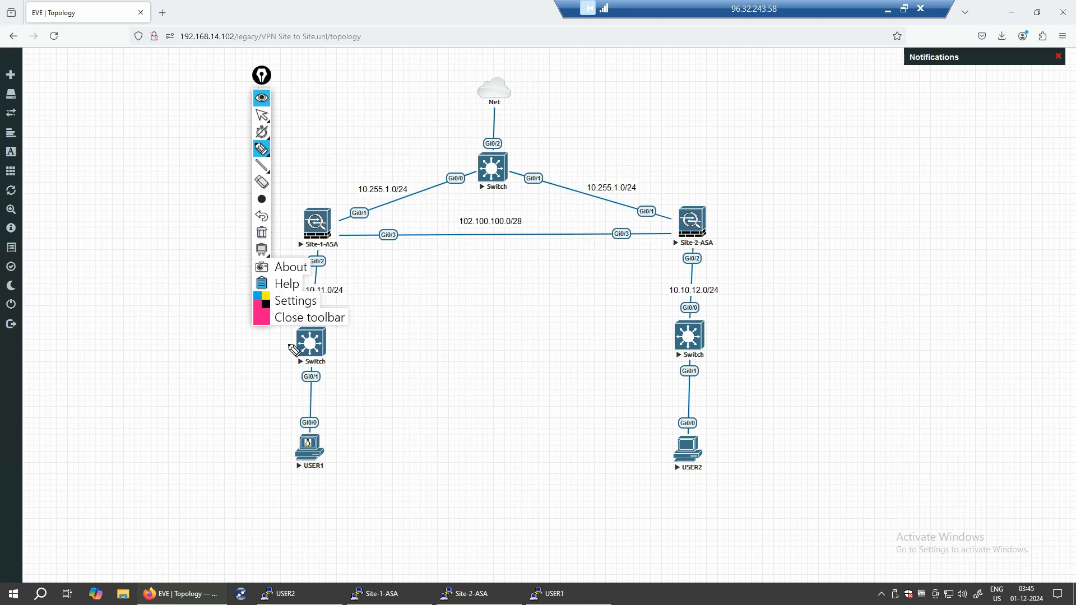
pyautogui.click(308, 317)
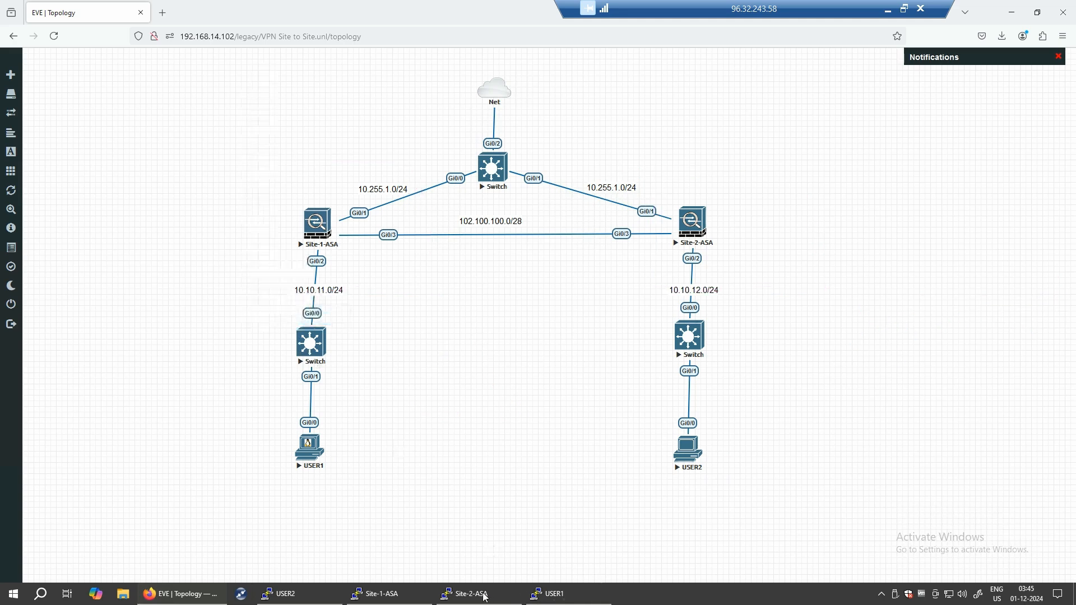
# - Return to the Site-1-ASA console and enter interface g0/1 configuration
pyautogui.click(386, 596)
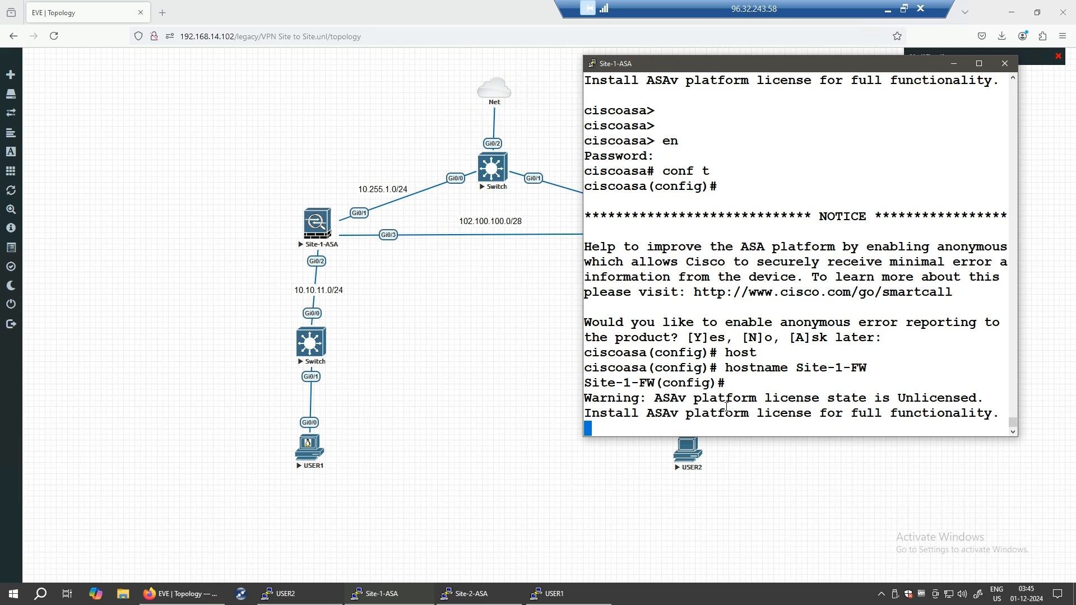
pyautogui.press('Return')
pyautogui.press('Return')
pyautogui.press('Return')
pyautogui.press('Return')
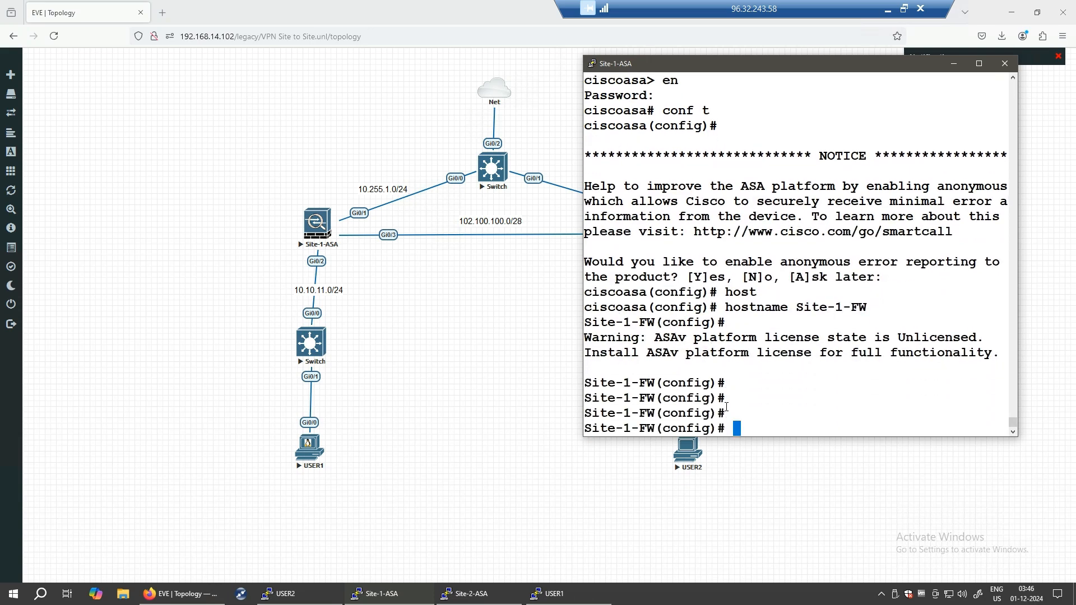
pyautogui.write('int g0/1')
pyautogui.press('Return')
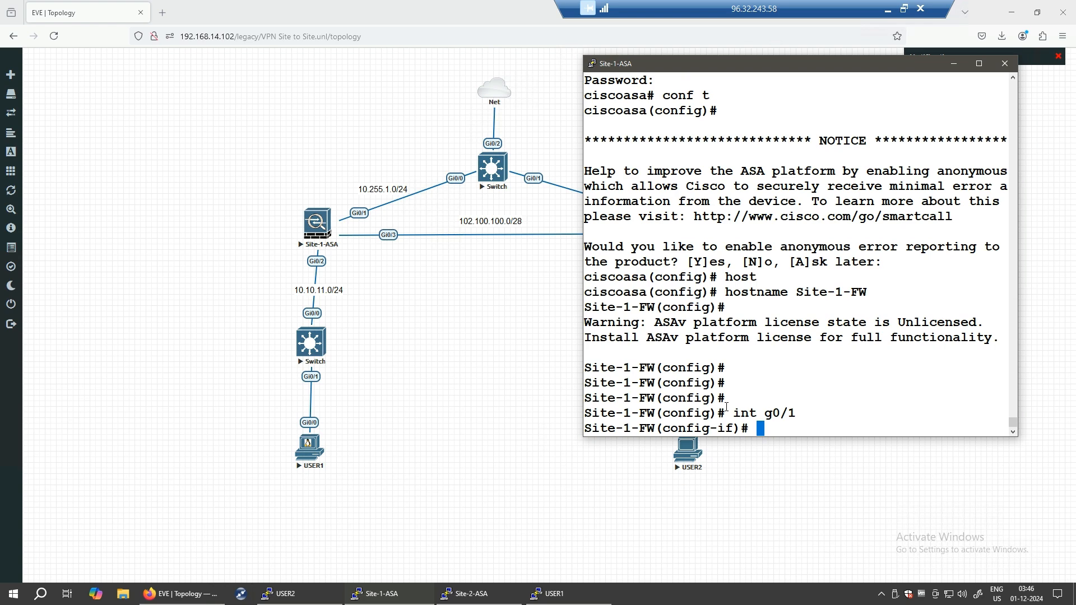
# - Give g0/1 the description 'management network' and name it management
pyautogui.write('nam')
pyautogui.press('Tab')
pyautogui.write('if')
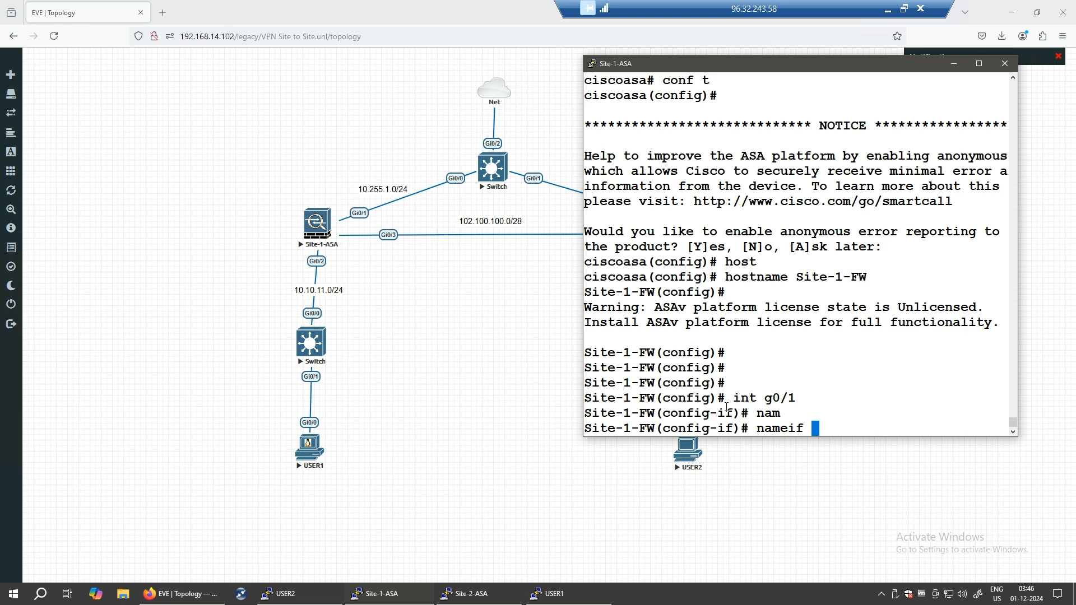
pyautogui.press('BackSpace')
pyautogui.press('BackSpace')
pyautogui.press('BackSpace')
pyautogui.press('BackSpace')
pyautogui.press('BackSpace')
pyautogui.press('BackSpace')
pyautogui.press('BackSpace')
pyautogui.write('des ')
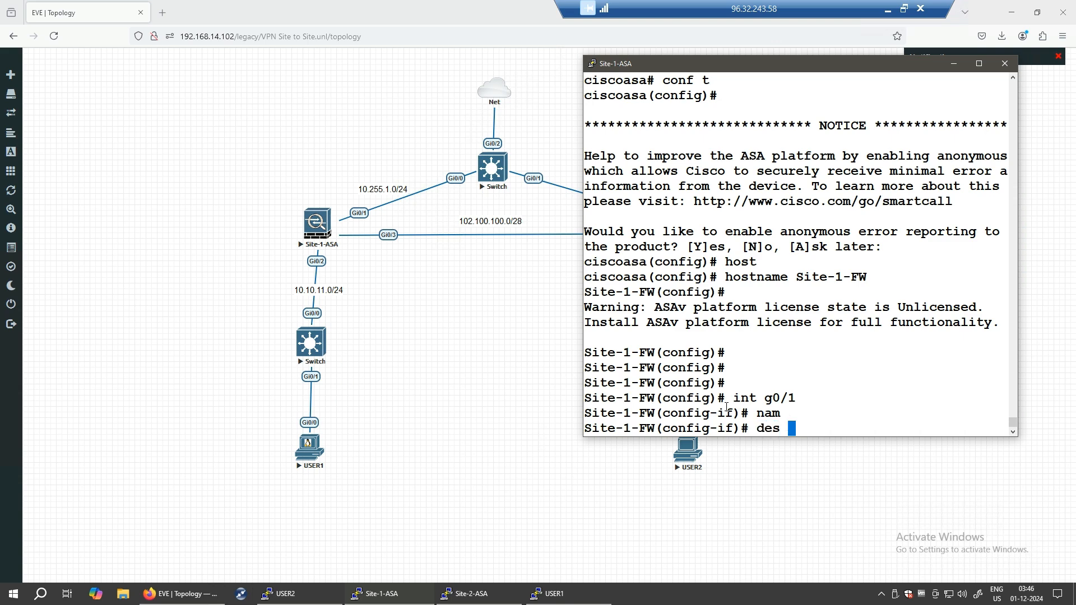
pyautogui.write('management')
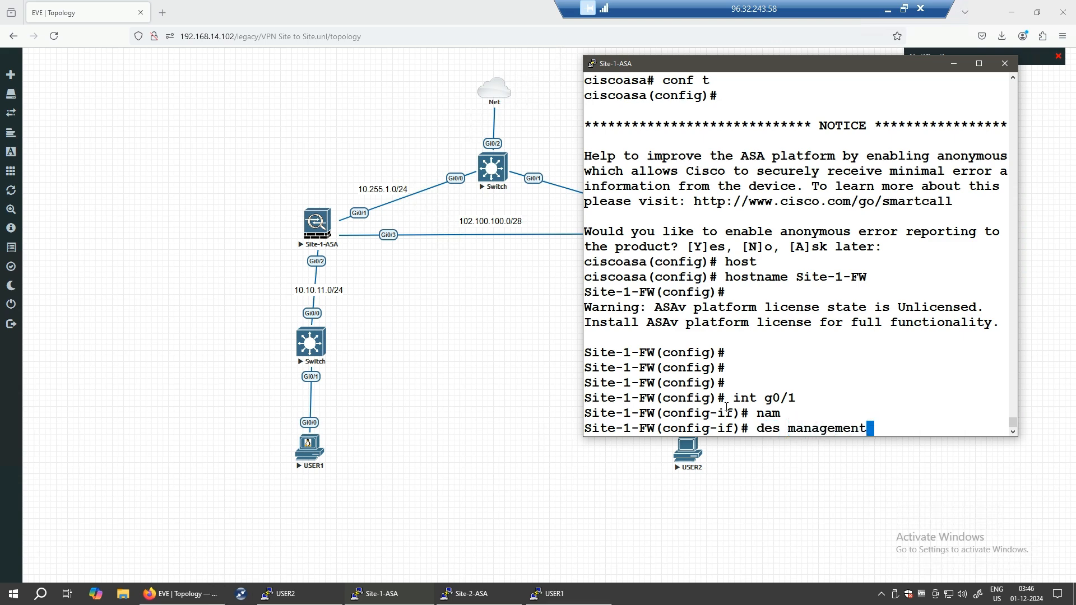
pyautogui.write(' network')
pyautogui.press('Return')
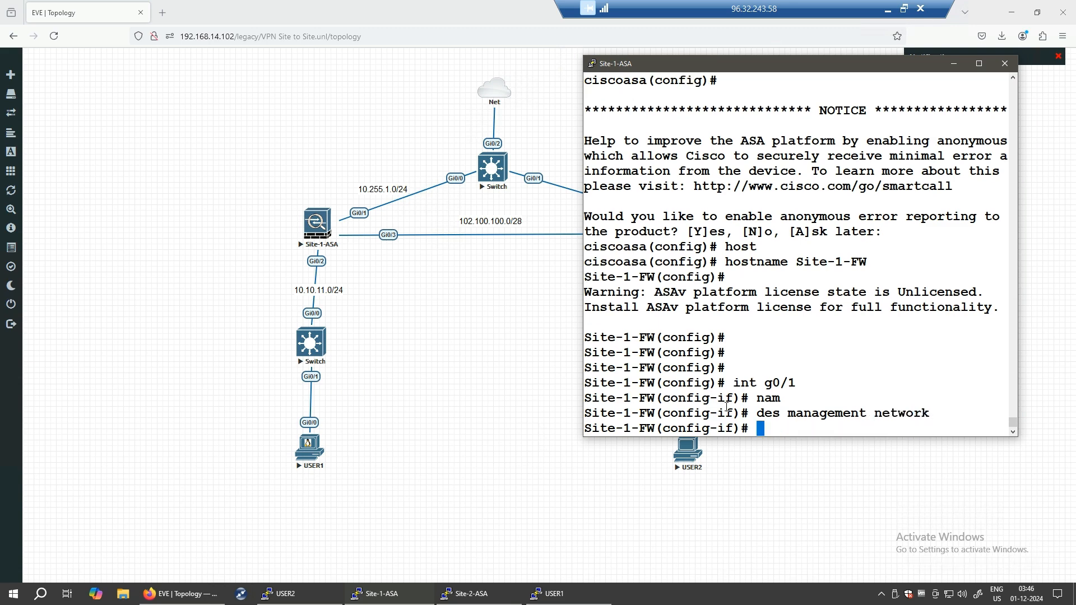
pyautogui.write('nameif mana')
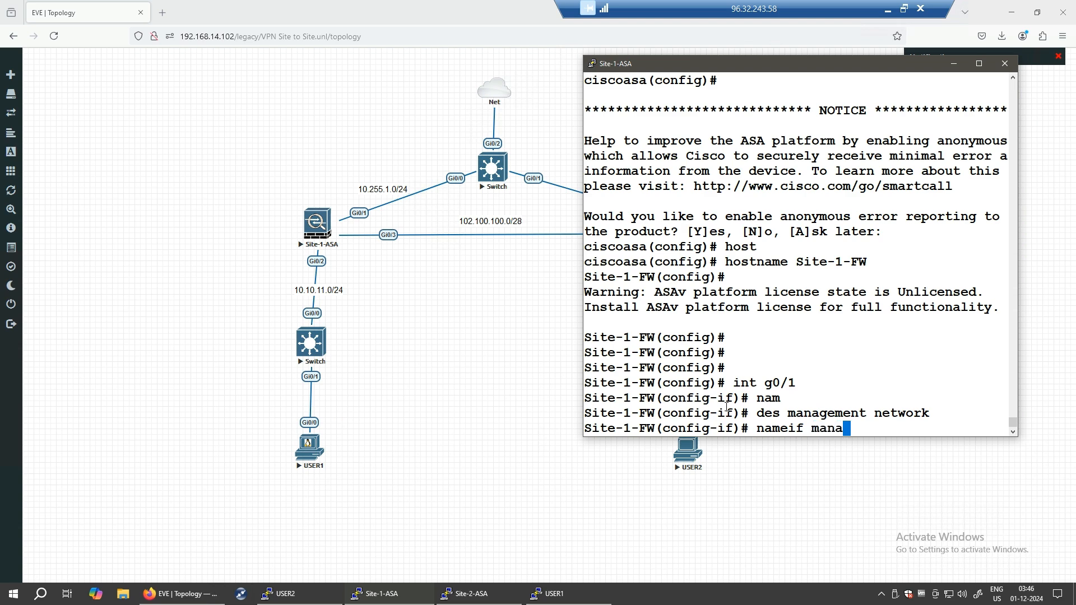
pyautogui.write('gemnet')
pyautogui.press('BackSpace')
pyautogui.press('BackSpace')
pyautogui.press('BackSpace')
pyautogui.write('ent')
pyautogui.press('Return')
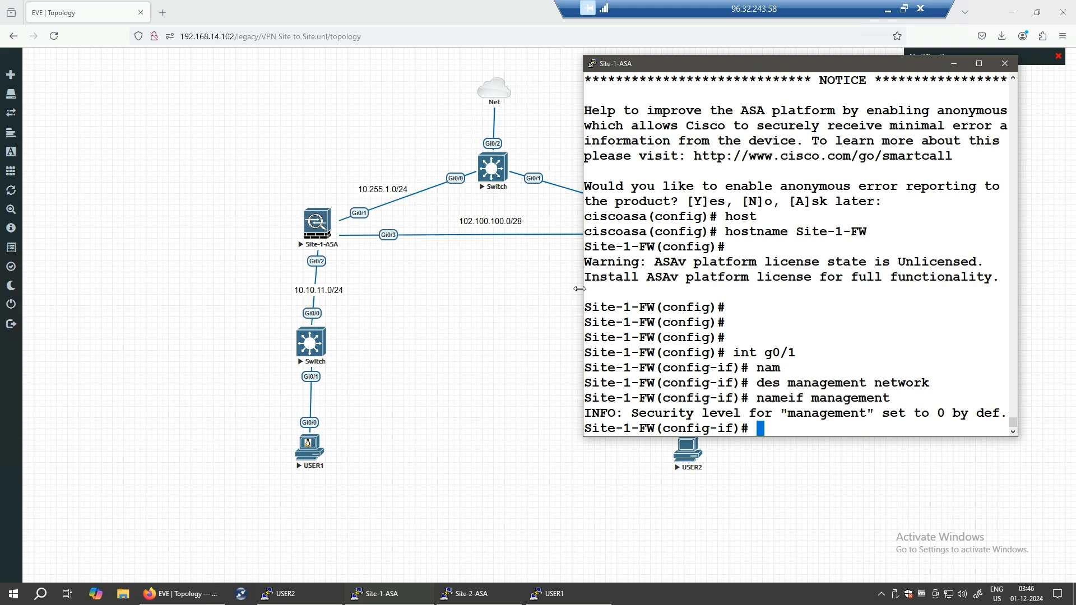
# - Widen the console window and set g0/1's security level to 70
pyautogui.moveTo(583, 289); pyautogui.dragTo(497, 300)
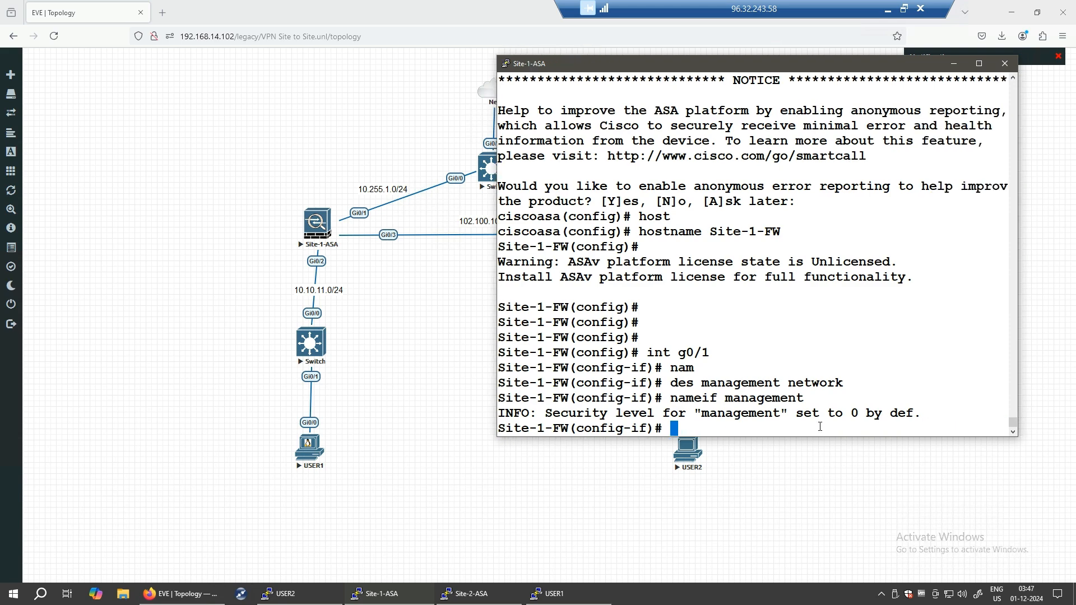
pyautogui.moveTo(796, 413); pyautogui.dragTo(870, 412)
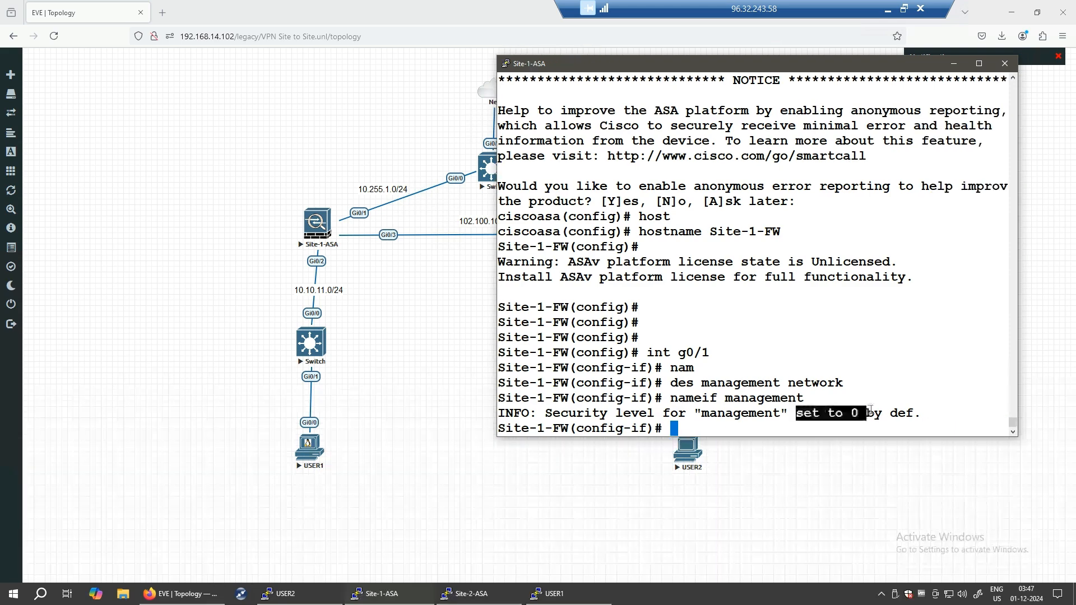
pyautogui.click(790, 430)
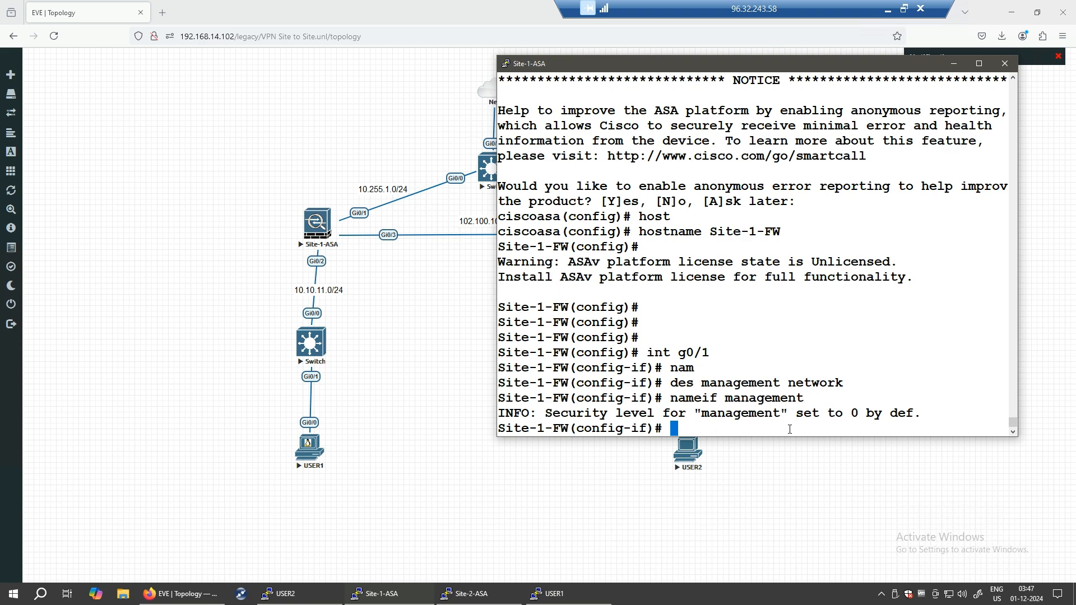
pyautogui.write('secu')
pyautogui.press('Tab')
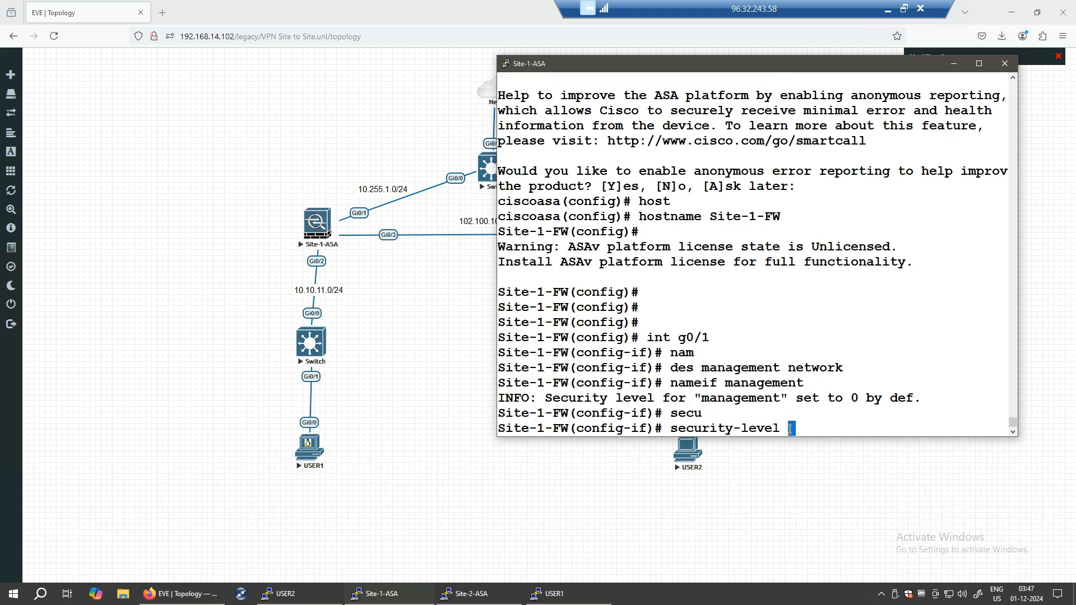
pyautogui.write('70')
pyautogui.press('Return')
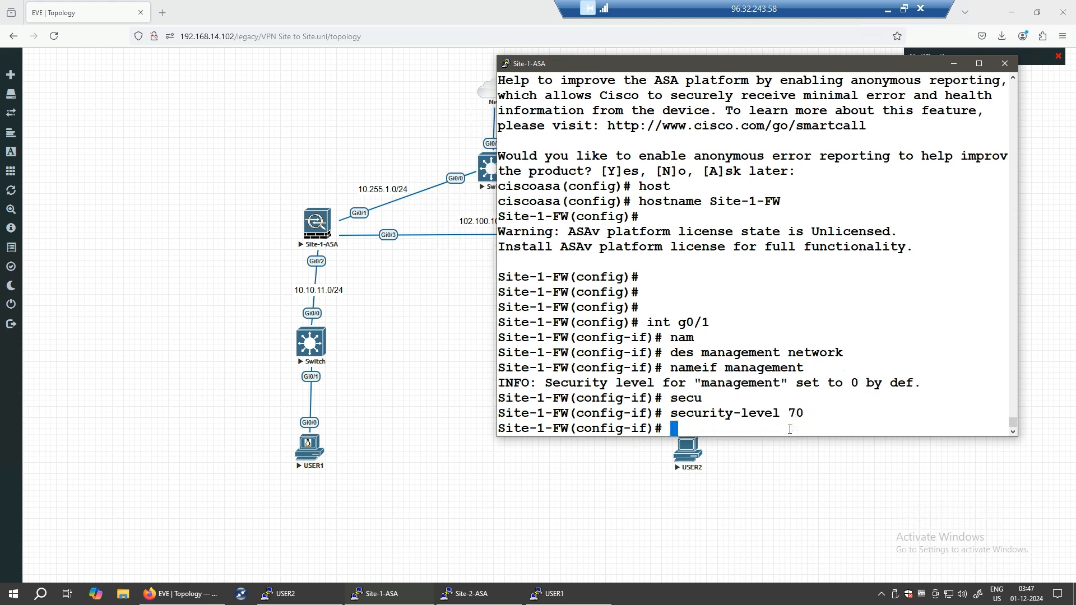
# - Address g0/1 as 10.255.1.201 255.255.255.0, enable it, and enter interface g0/3
pyautogui.write('ip add 10.255.1.201')
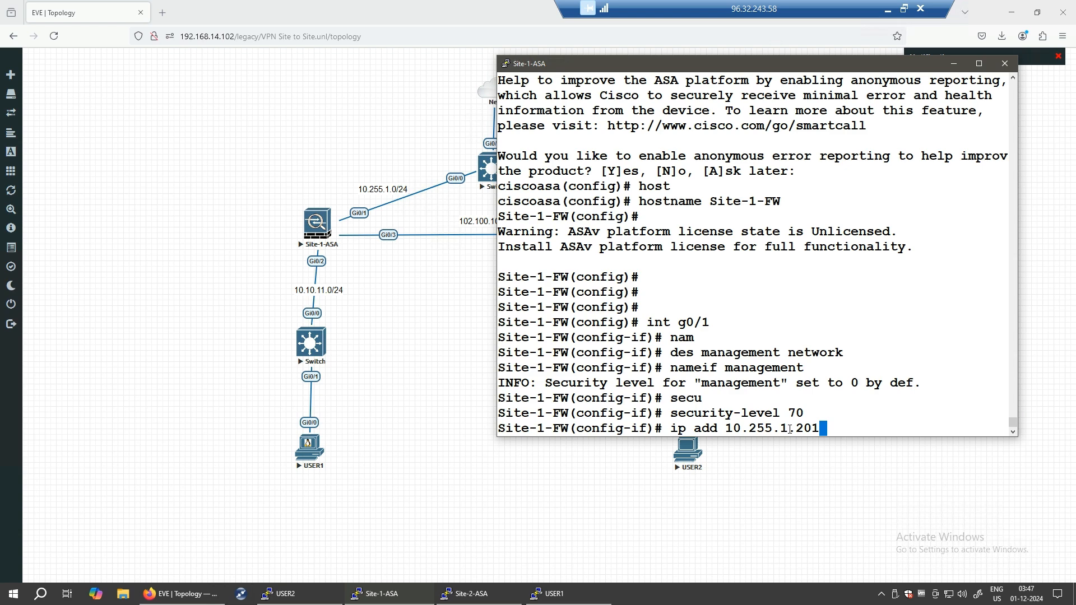
pyautogui.write('255.255.255.0')
pyautogui.press('Return')
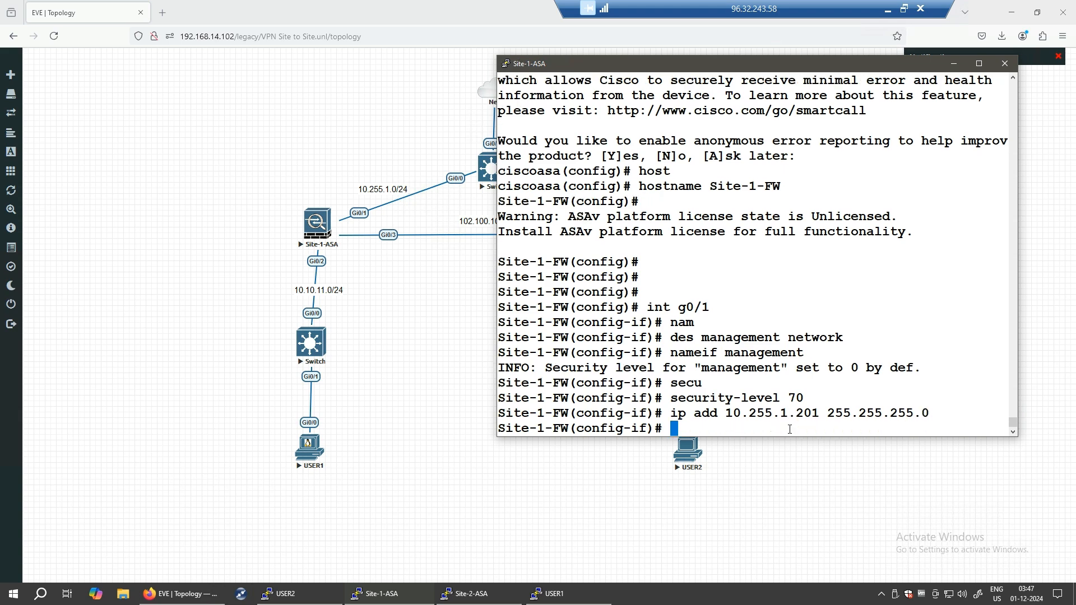
pyautogui.write('no shut')
pyautogui.press('Return')
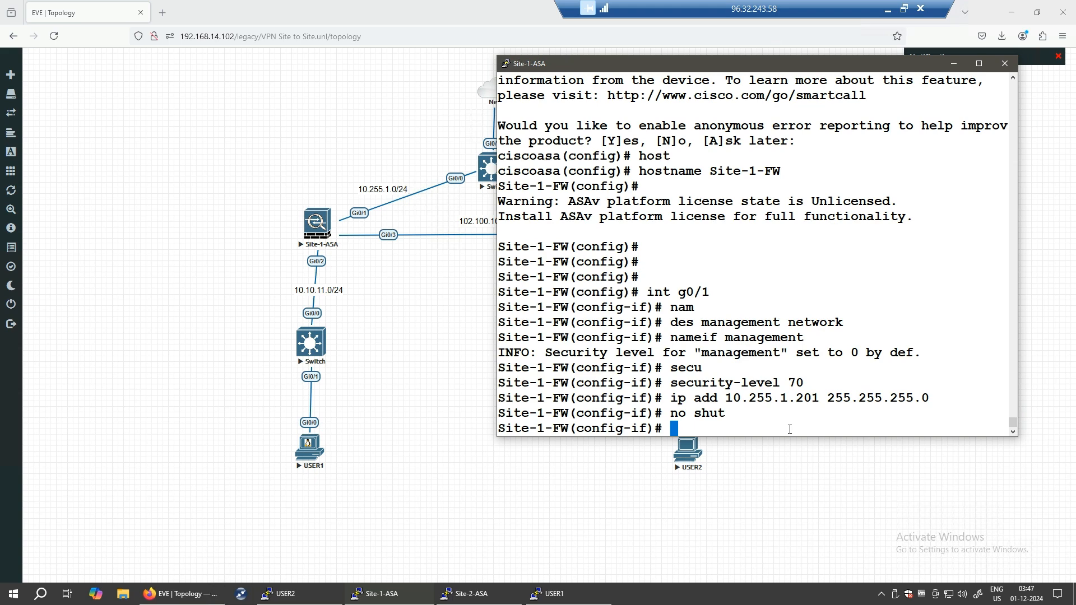
pyautogui.write('int g0/3')
pyautogui.press('Return')
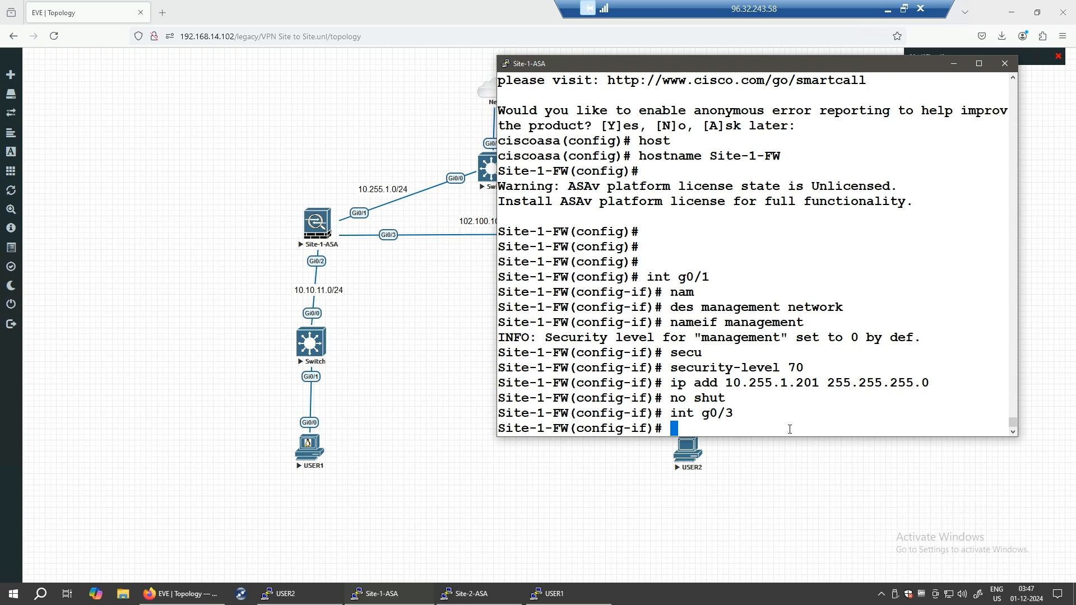
# - Describe g0/3 as 'link to internet' and name it outside
pyautogui.write('link')
pyautogui.press('BackSpace')
pyautogui.press('BackSpace')
pyautogui.press('BackSpace')
pyautogui.press('BackSpace')
pyautogui.press('BackSpace')
pyautogui.write('des link to internet')
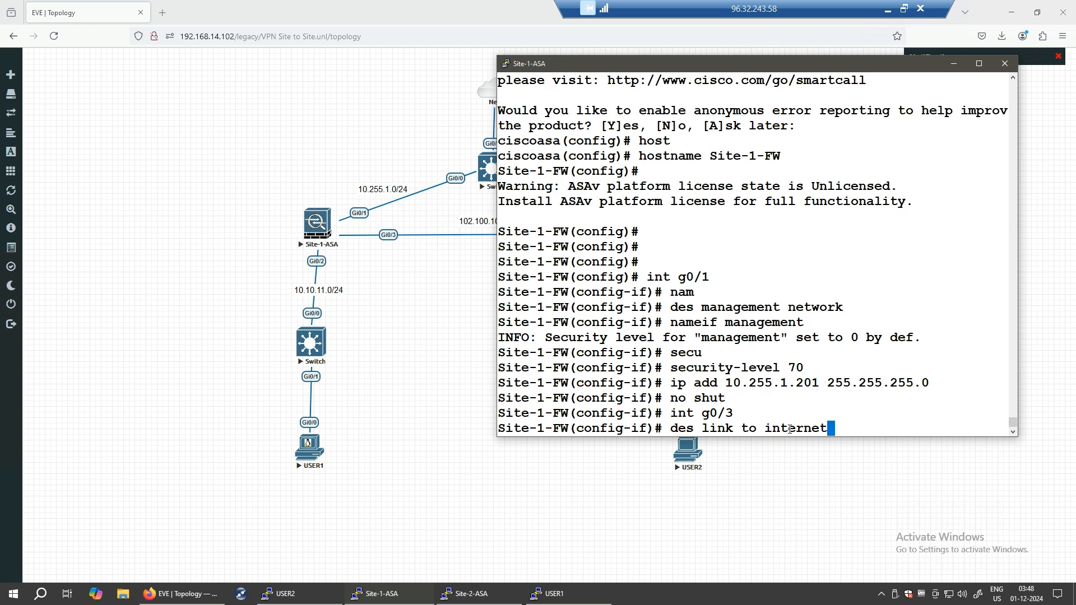
pyautogui.press('Return')
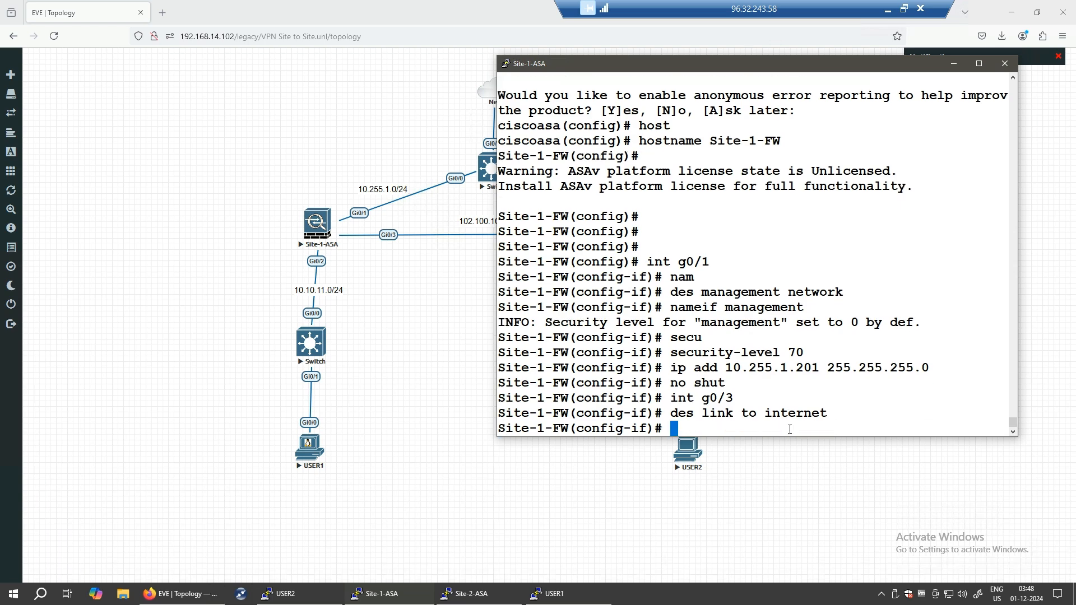
pyautogui.write('nameif ')
pyautogui.write('outsid')
pyautogui.write('e')
pyautogui.press('Return')
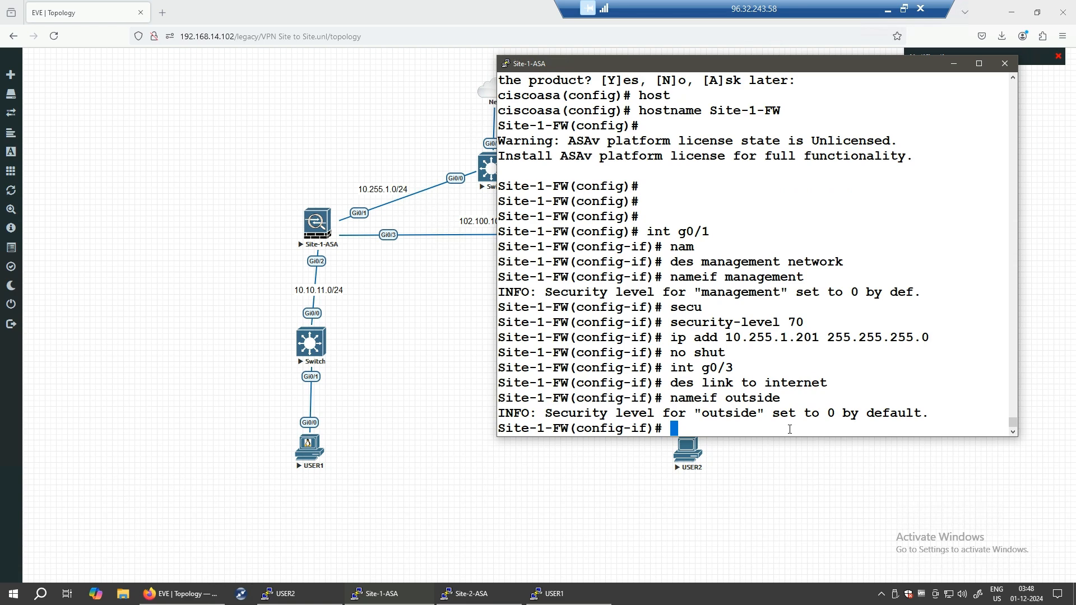
# - Set g0/3 to security level 0, address 102.100.100.1 255.255.255.0, and enable it
pyautogui.write('secur')
pyautogui.write('i')
pyautogui.press('Tab')
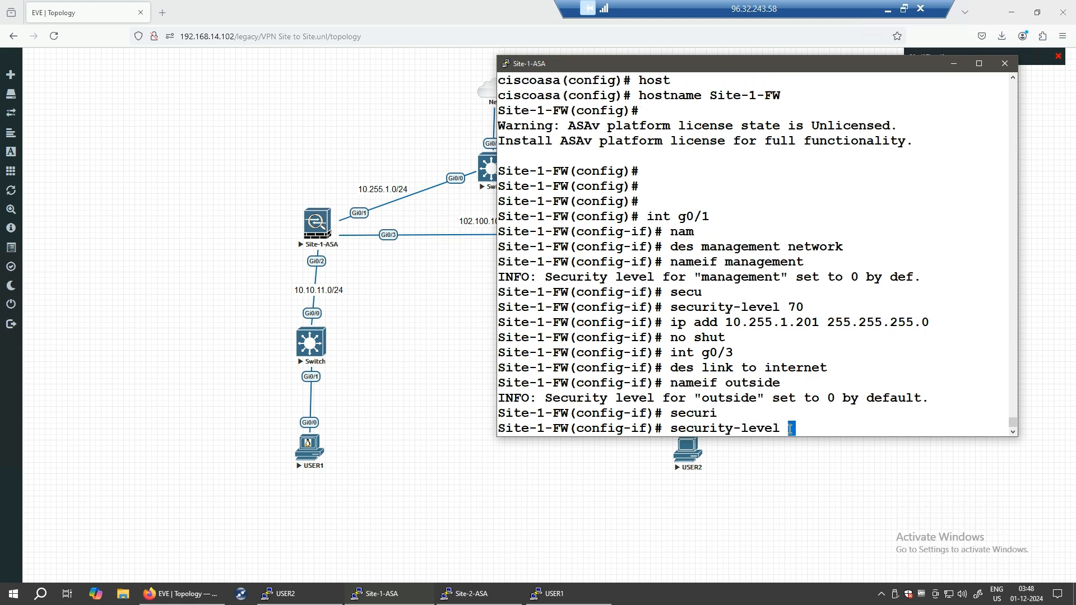
pyautogui.write('0')
pyautogui.press('Return')
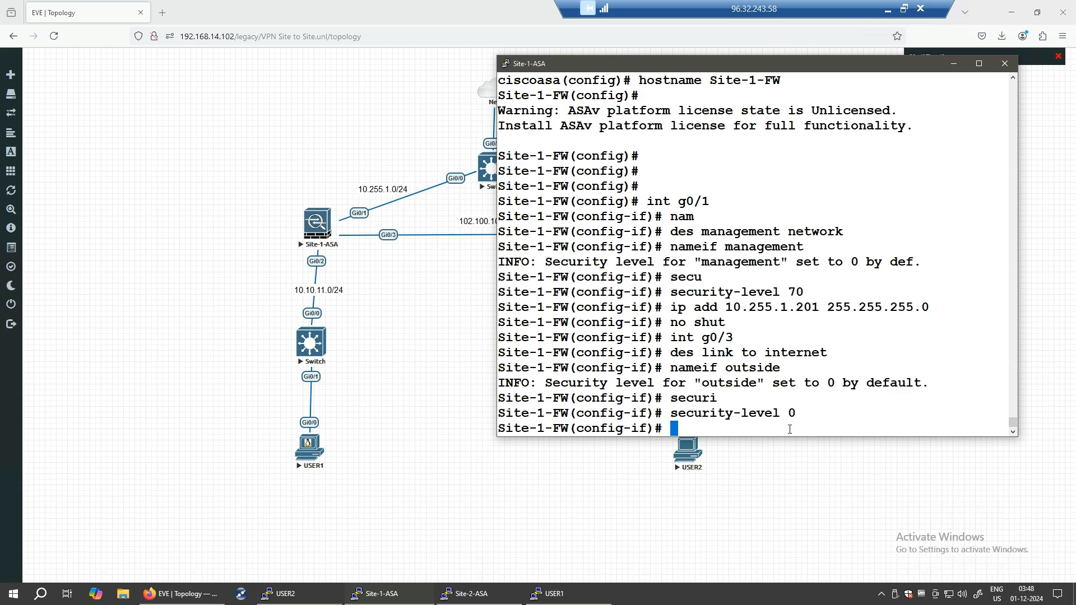
pyautogui.write('ip add 102.1')
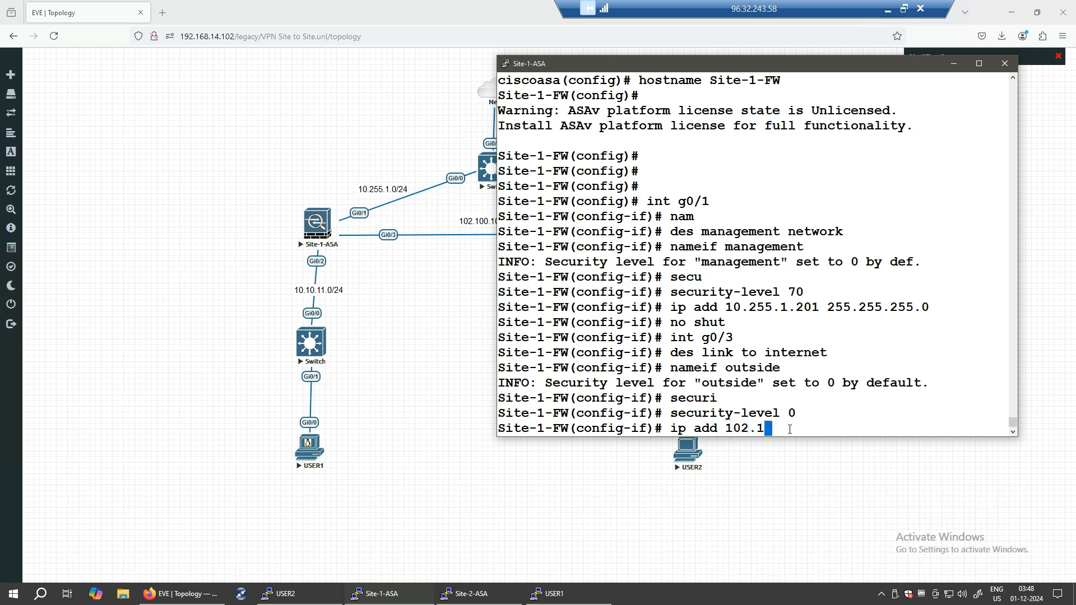
pyautogui.write('00.100.1 255.255.255.')
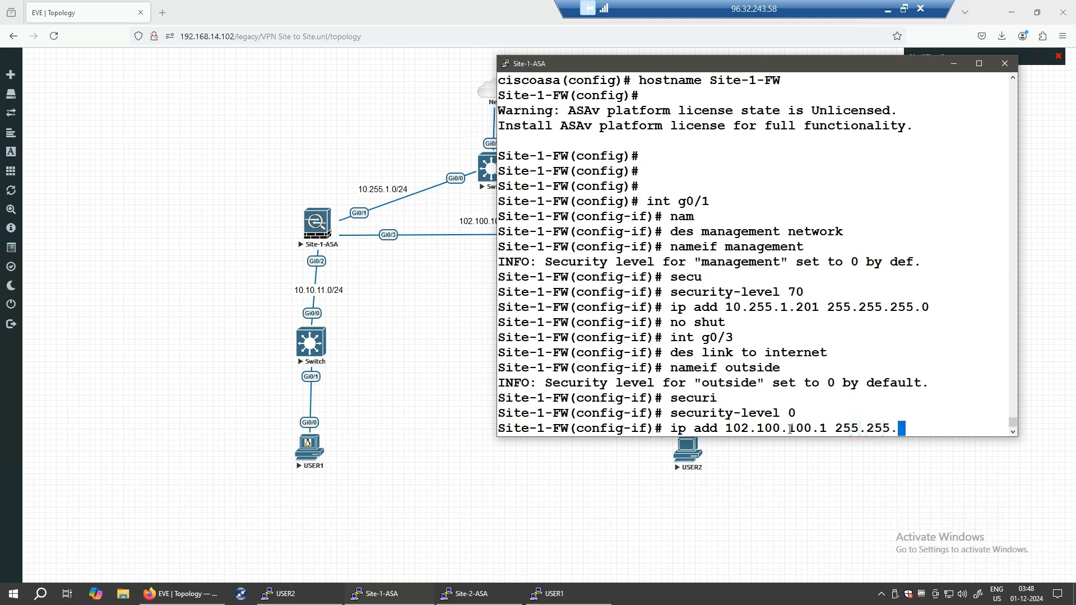
pyautogui.write('0')
pyautogui.press('Return')
pyautogui.write('no shut')
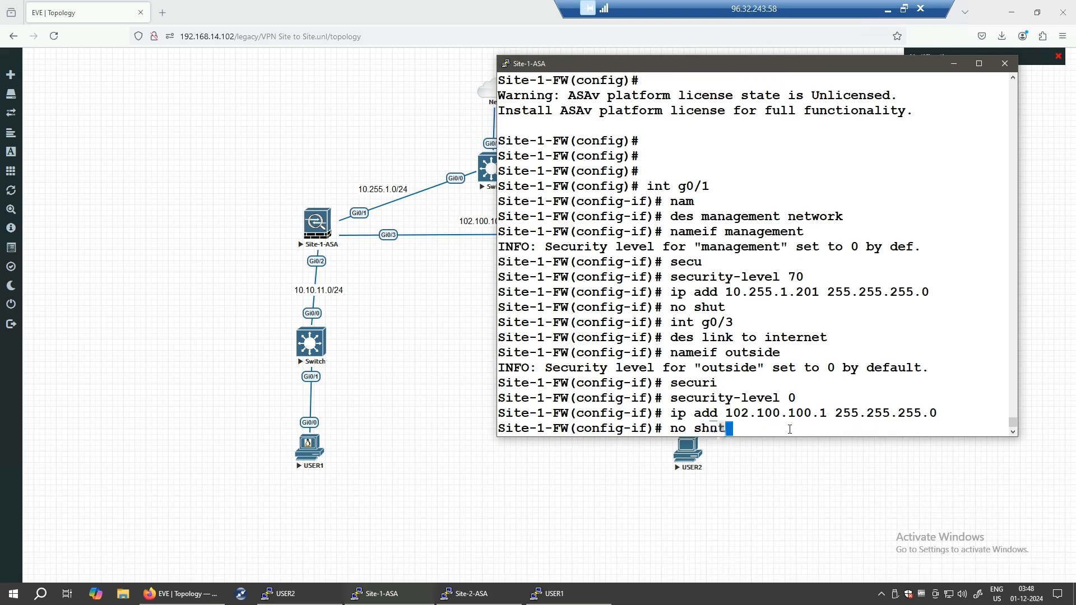
pyautogui.press('Return')
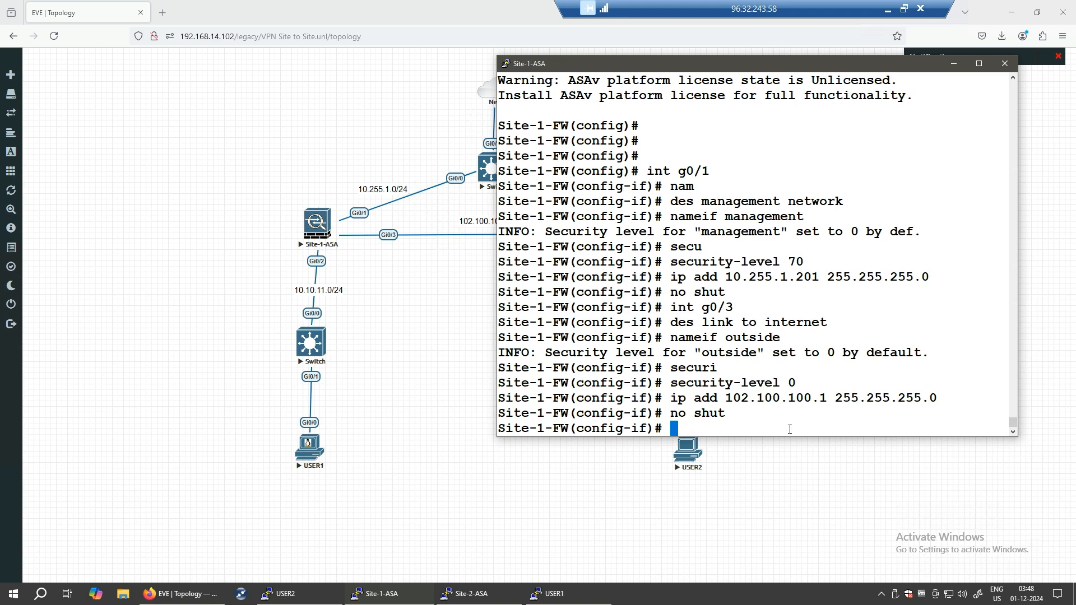
pyautogui.write('int')
# - Enter interface g0/2, describe it as 'link to LAN', and name it inside
pyautogui.write('g0/2')
pyautogui.press('Return')
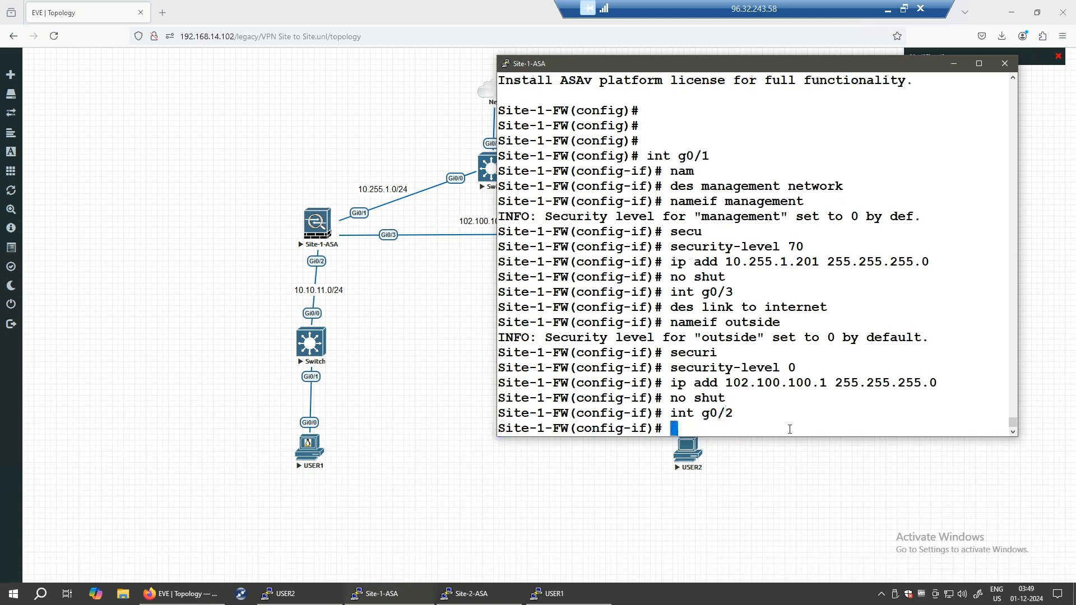
pyautogui.write('des link to ')
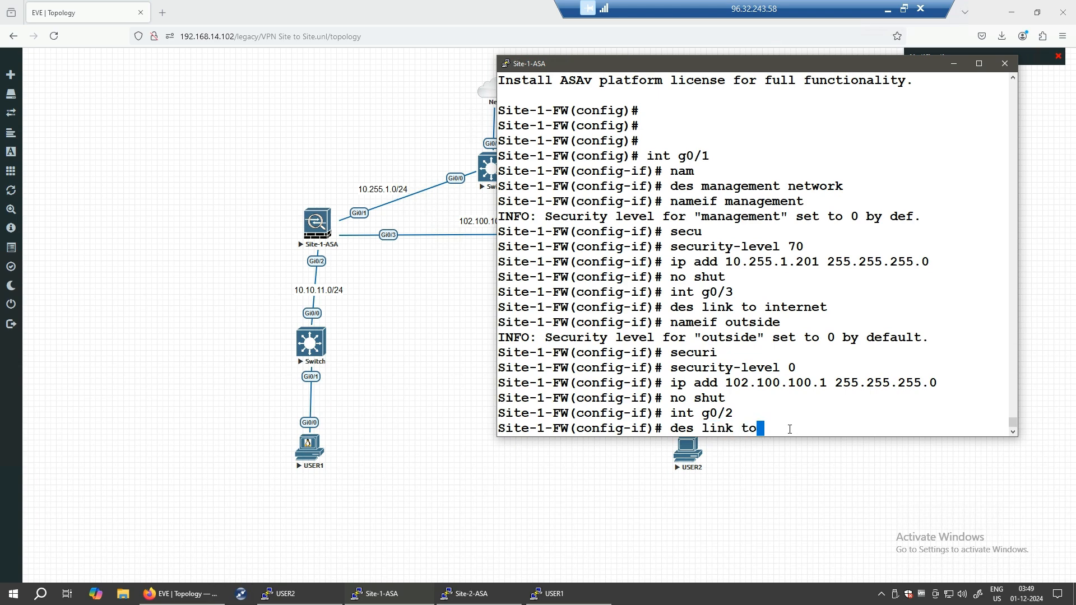
pyautogui.write('LAN')
pyautogui.press('Return')
pyautogui.write('name')
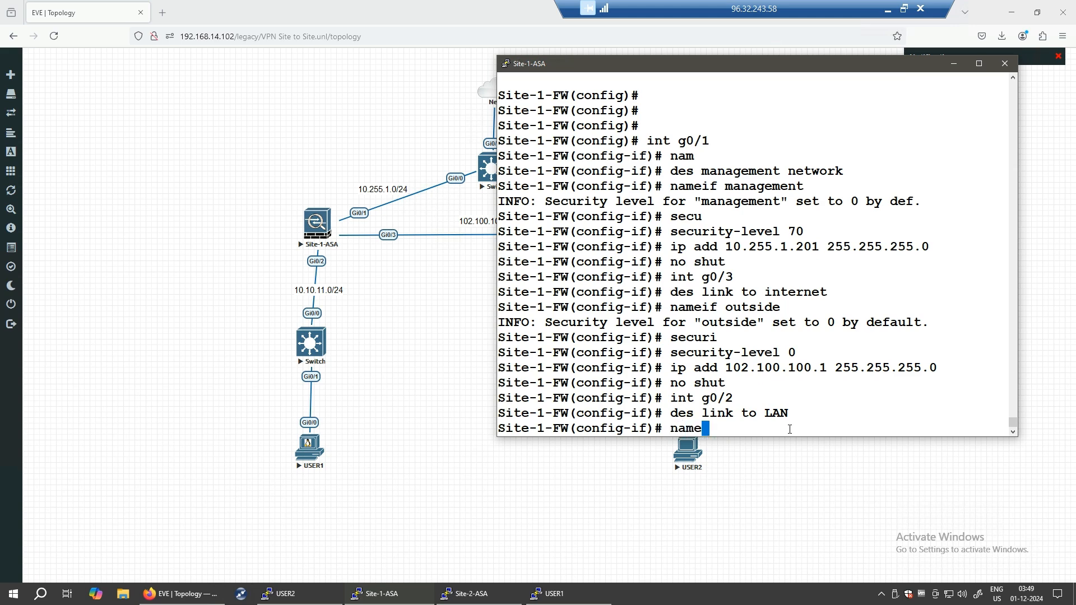
pyautogui.write('if is')
pyautogui.press('BackSpace')
pyautogui.write('nside')
pyautogui.press('Return')
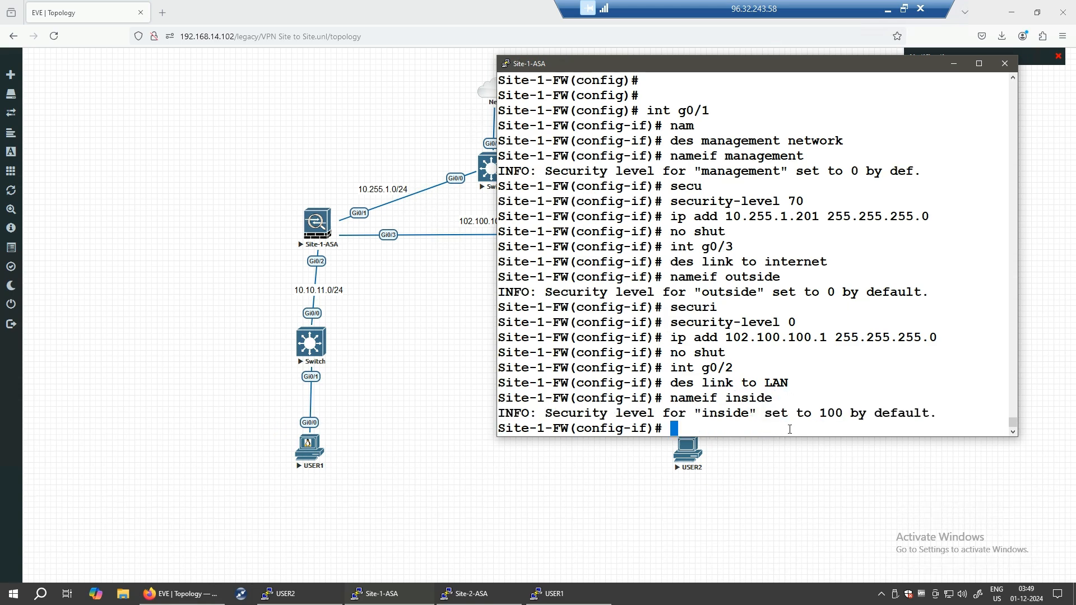
# - Set g0/2 to security level 100, address 10.10.11.1 255.255.255.0, enable it, and maximize the console
pyautogui.write('seu')
pyautogui.press('Tab')
pyautogui.press('BackSpace')
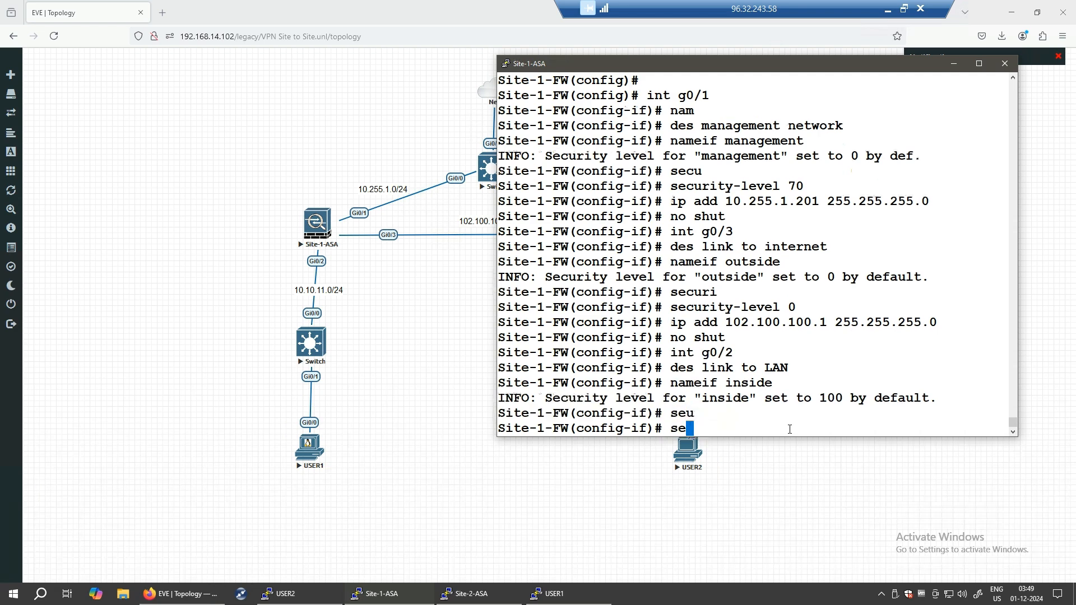
pyautogui.write('c')
pyautogui.press('Tab')
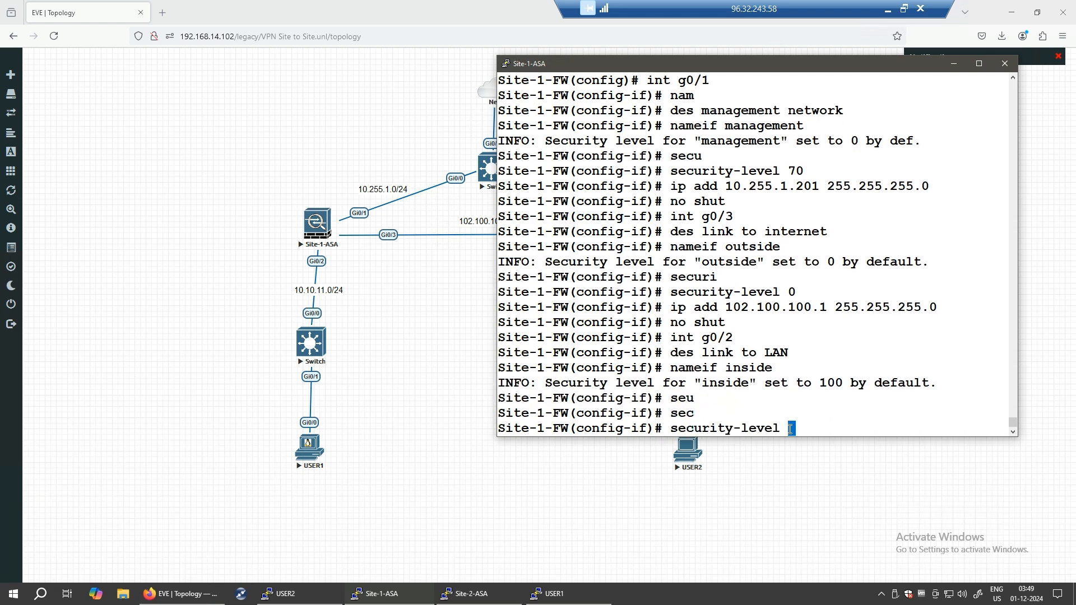
pyautogui.write('100')
pyautogui.press('Return')
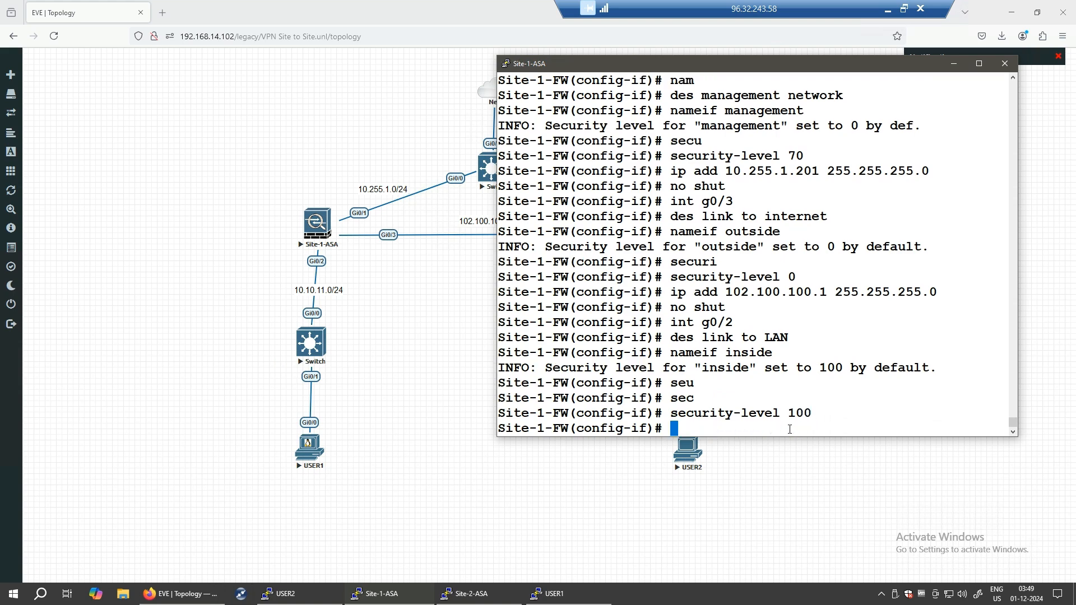
pyautogui.write('ip add 10.10.11.1 255.255.255.0')
pyautogui.press('Return')
pyautogui.write('n')
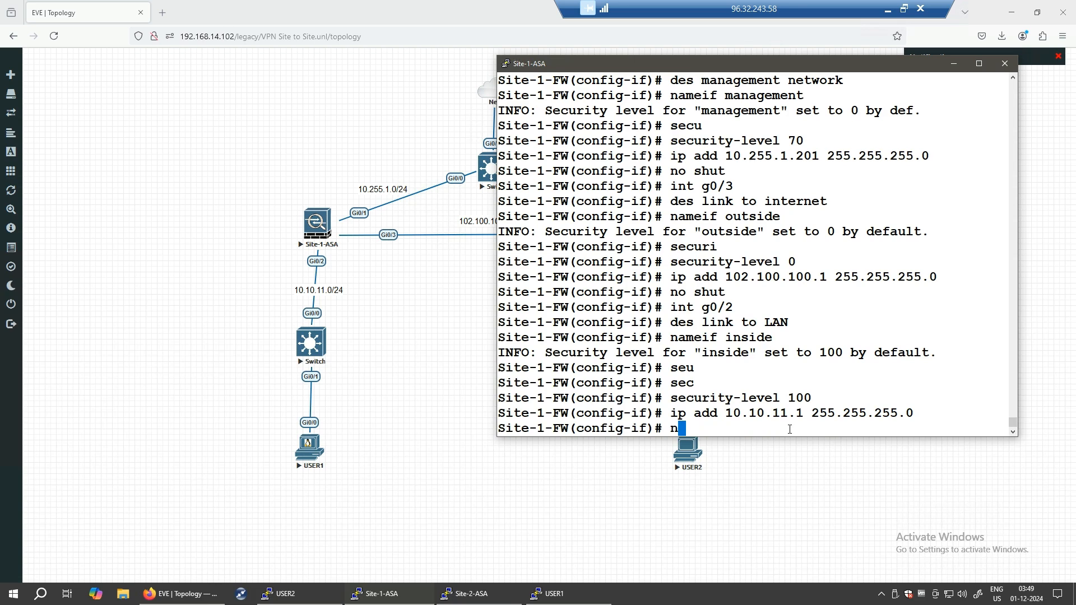
pyautogui.write('o shut')
pyautogui.press('Return')
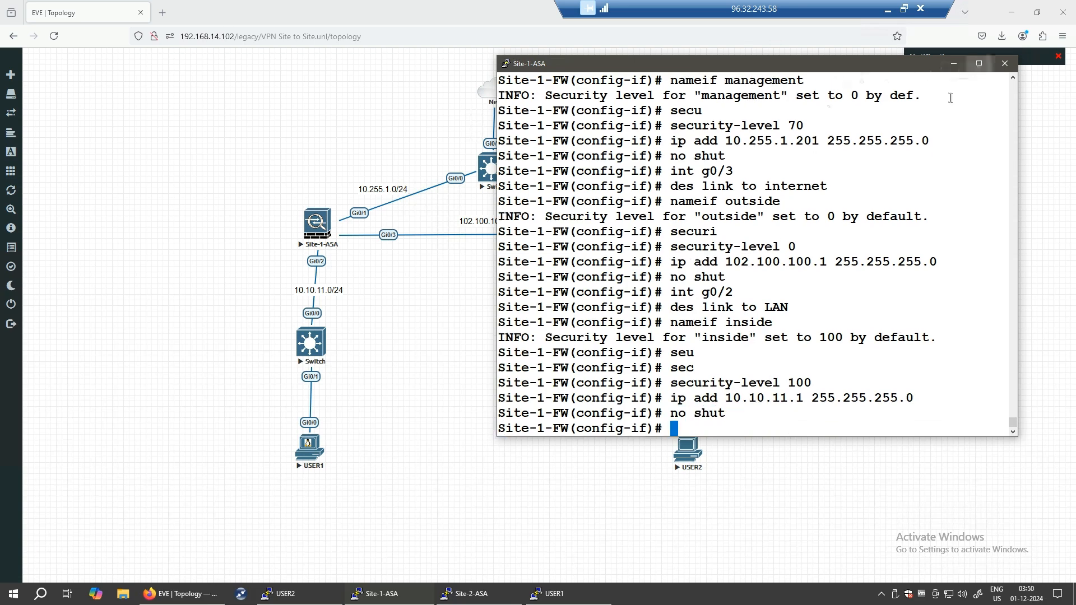
pyautogui.click(979, 64)
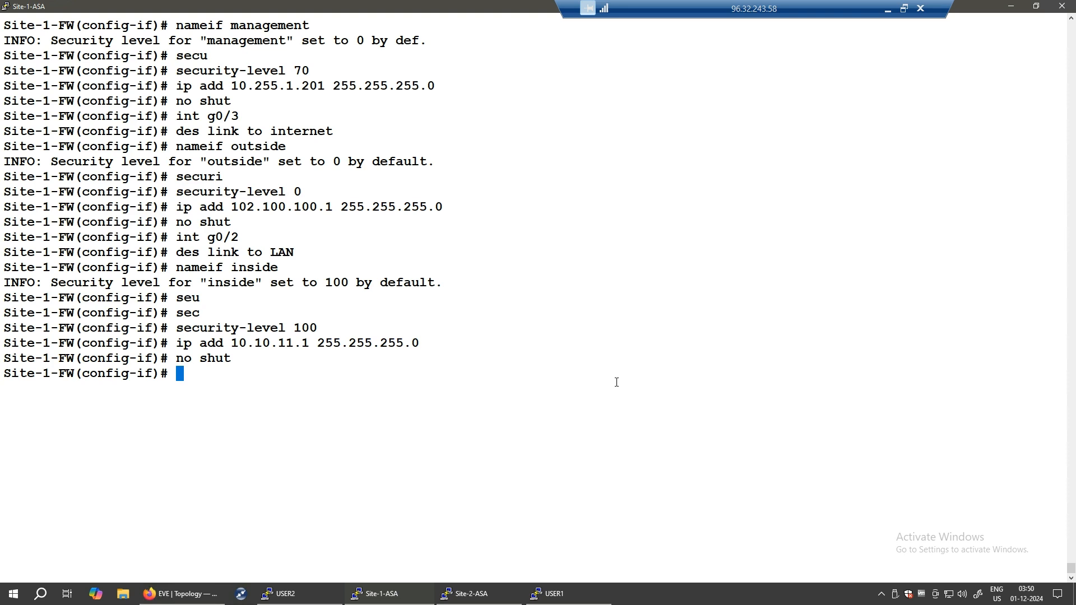
# - Run 'show int ip br' and highlight the three configured interface rows
pyautogui.write('do')
pyautogui.press('BackSpace')
pyautogui.press('BackSpace')
pyautogui.press('BackSpace')
pyautogui.write('show')
pyautogui.doubleClick(240, 378)
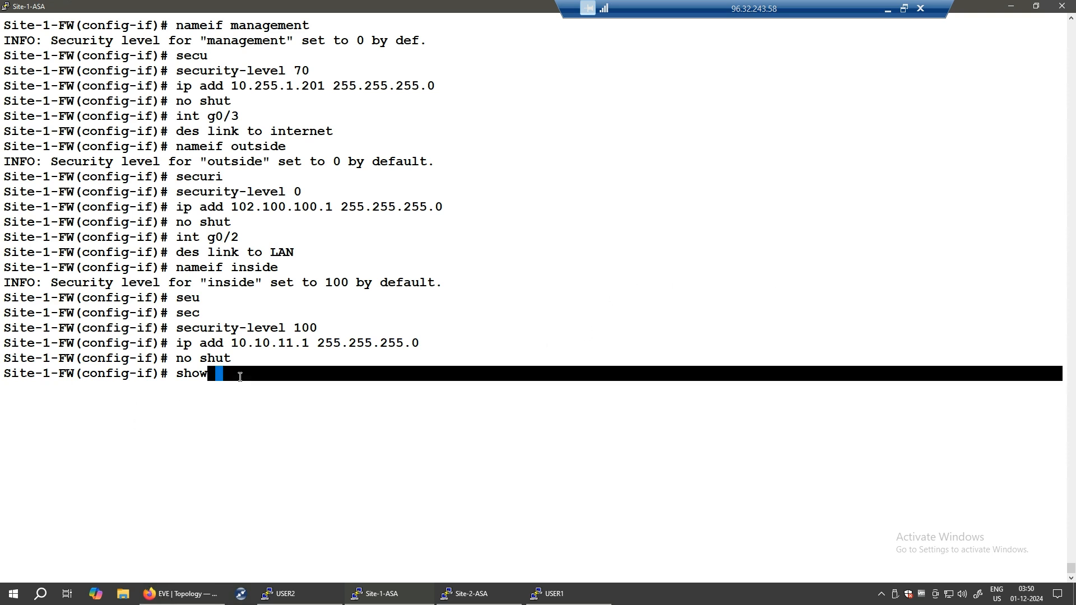
pyautogui.click(241, 377)
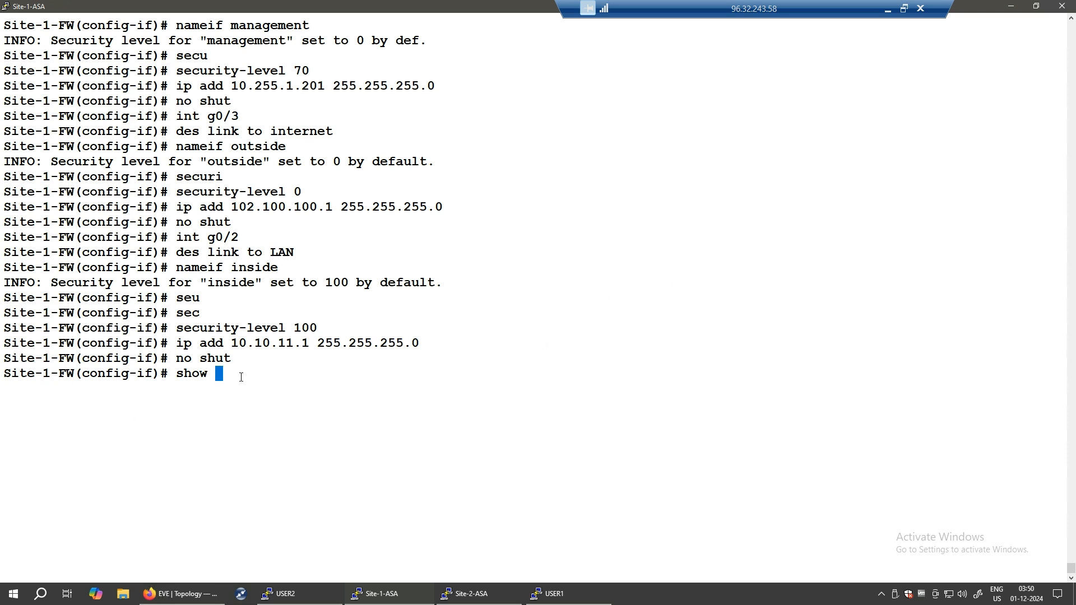
pyautogui.write('int ip')
pyautogui.write('br')
pyautogui.press('Return')
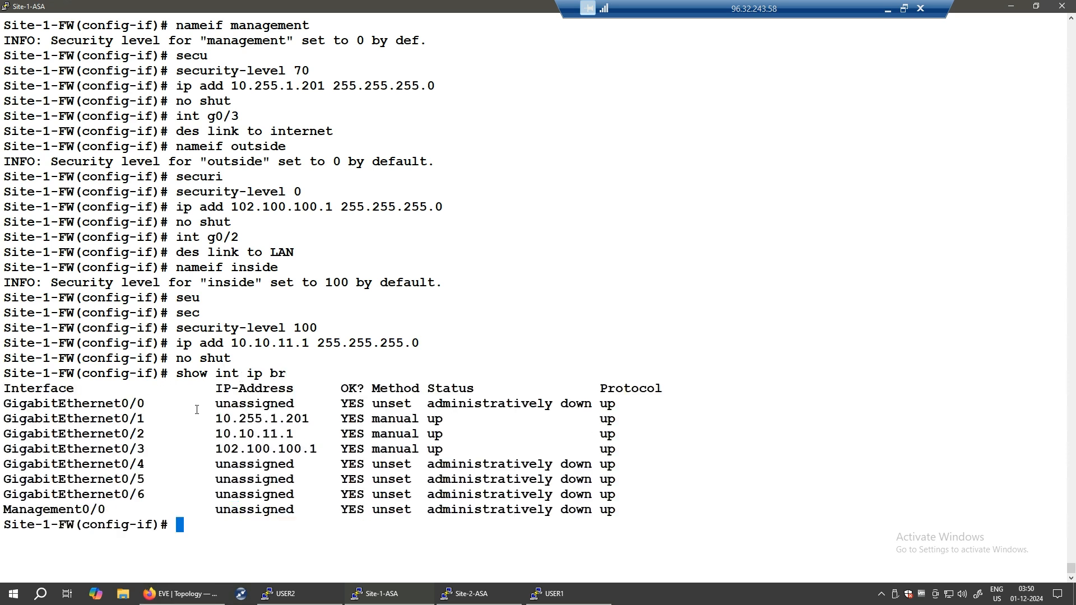
pyautogui.moveTo(197, 419); pyautogui.dragTo(560, 451)
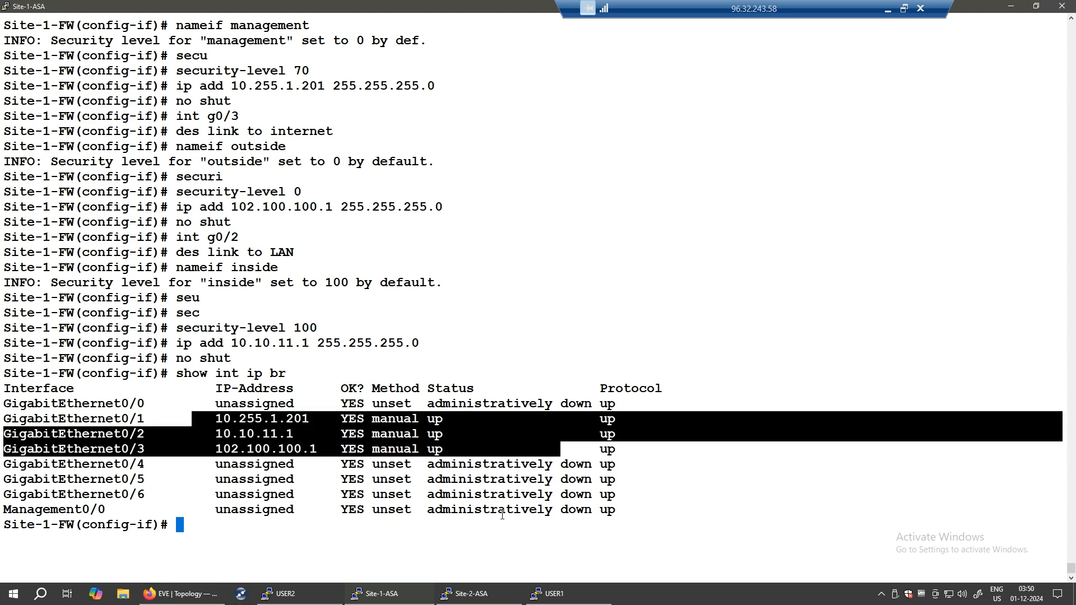
pyautogui.doubleClick(279, 530)
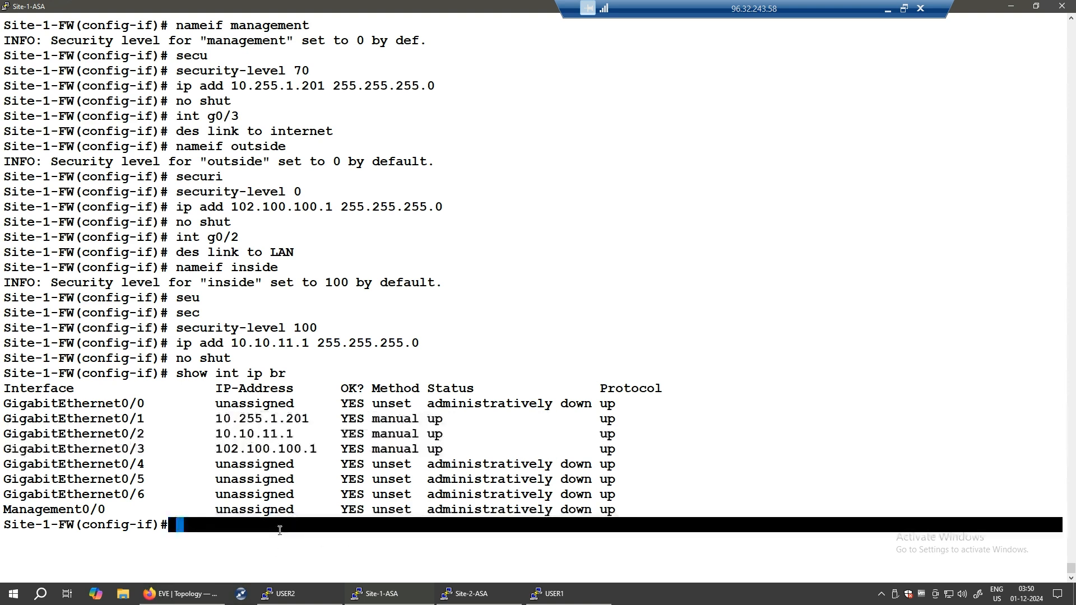
pyautogui.click(286, 532)
# - Run 'show ip add' and highlight the management interface's name, IP address and subnet mask
pyautogui.write('s')
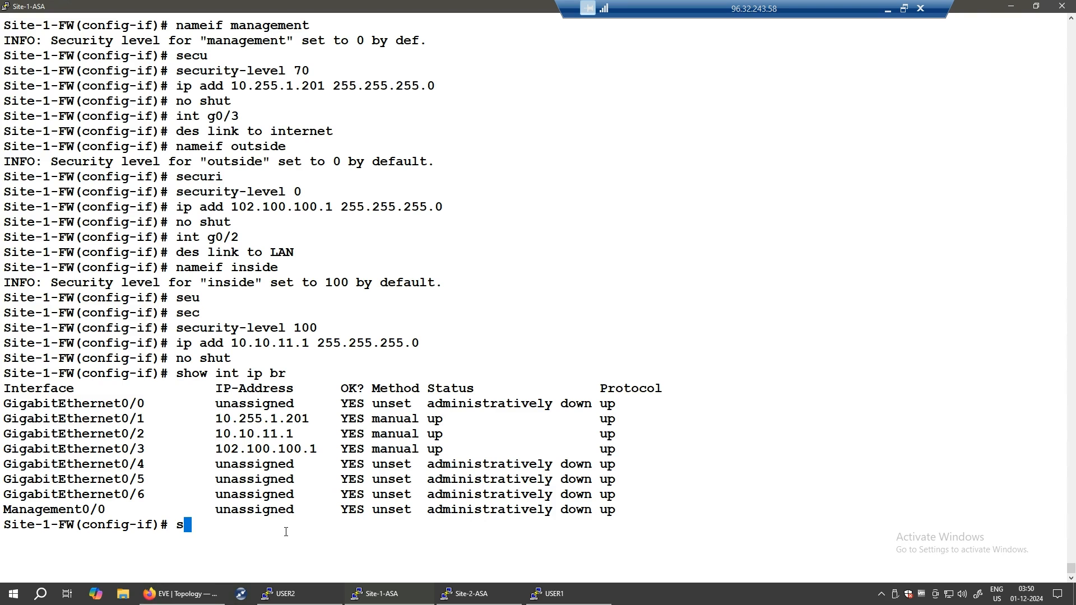
pyautogui.write('how ip add')
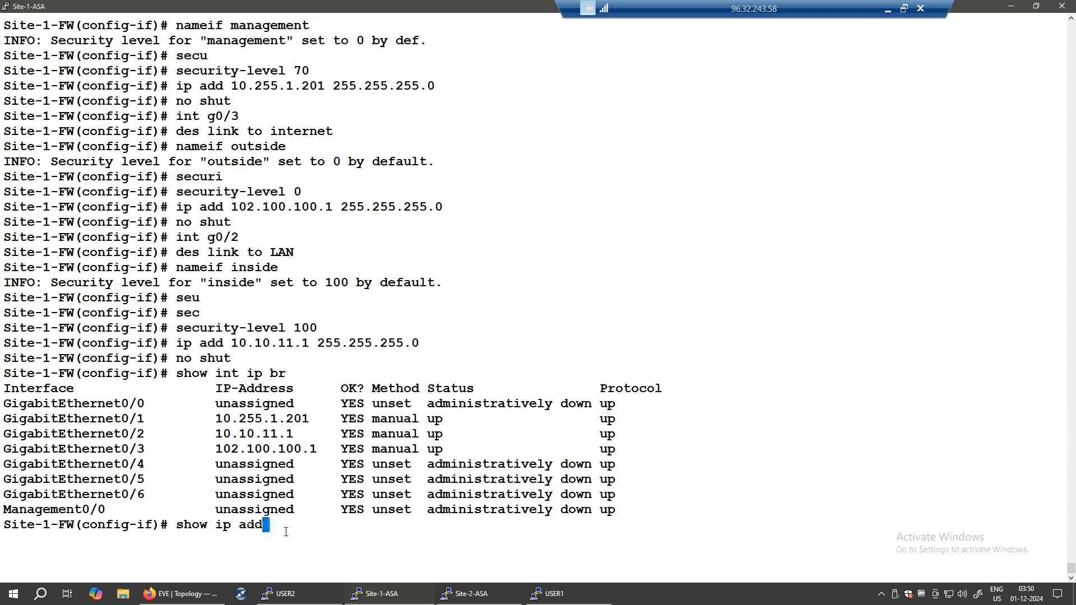
pyautogui.press('Return')
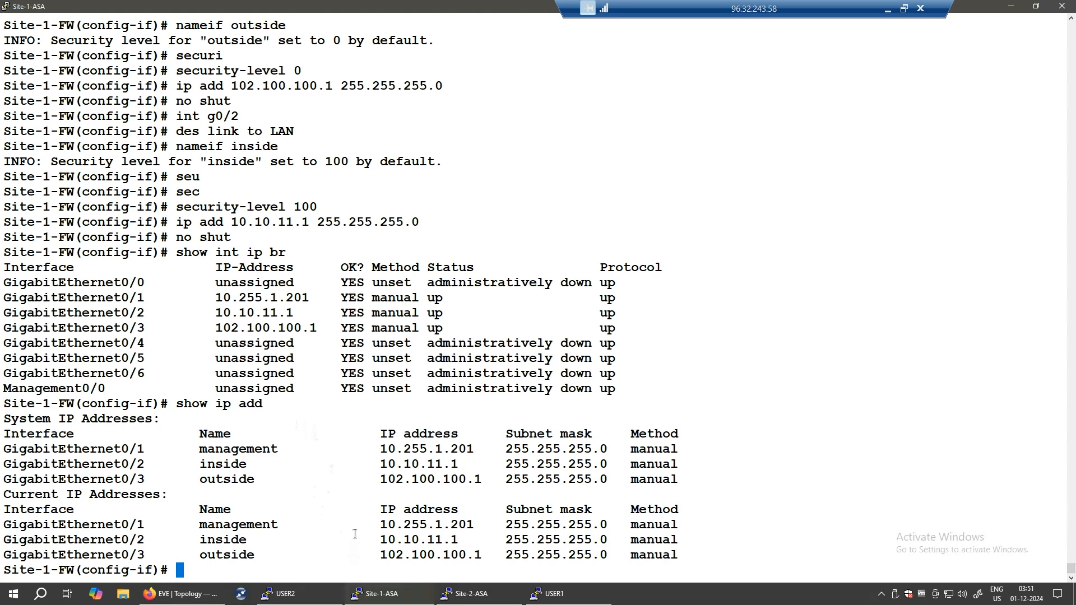
pyautogui.moveTo(505, 451); pyautogui.dragTo(614, 452)
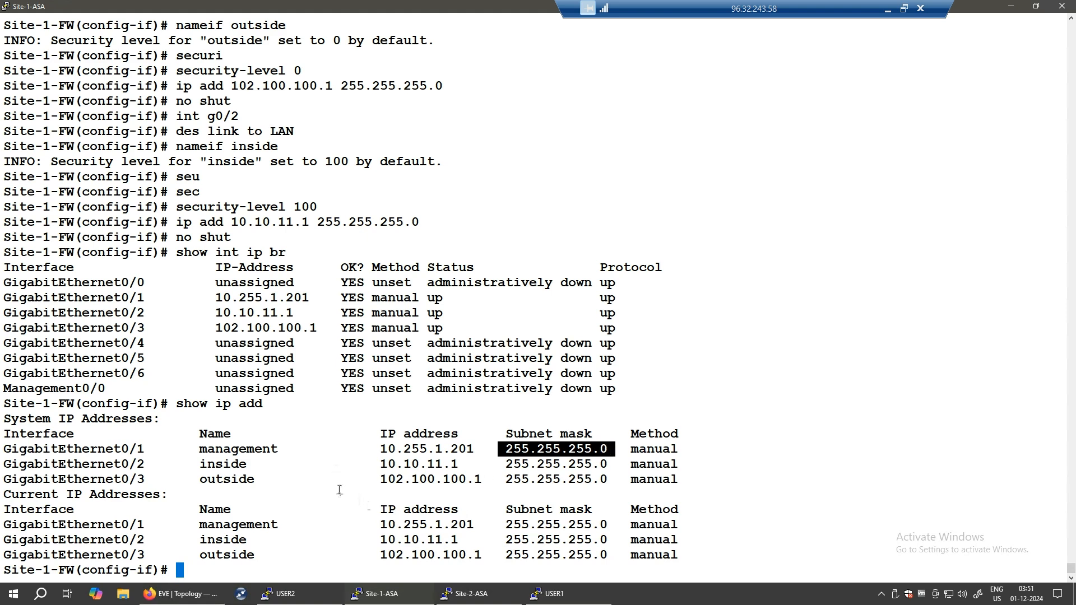
pyautogui.moveTo(224, 452); pyautogui.dragTo(286, 449)
pyautogui.moveTo(381, 451); pyautogui.dragTo(450, 452)
pyautogui.moveTo(518, 452); pyautogui.dragTo(577, 451)
pyautogui.click(316, 568)
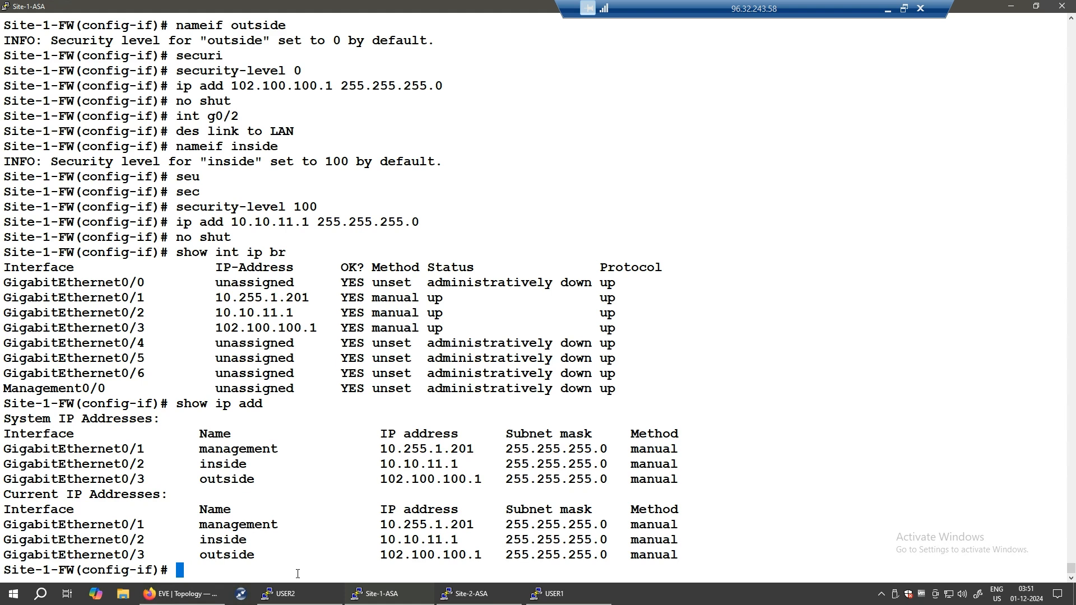
# - Run 'show nameif' and highlight the management interface with its security level 70
pyautogui.write('show nameif')
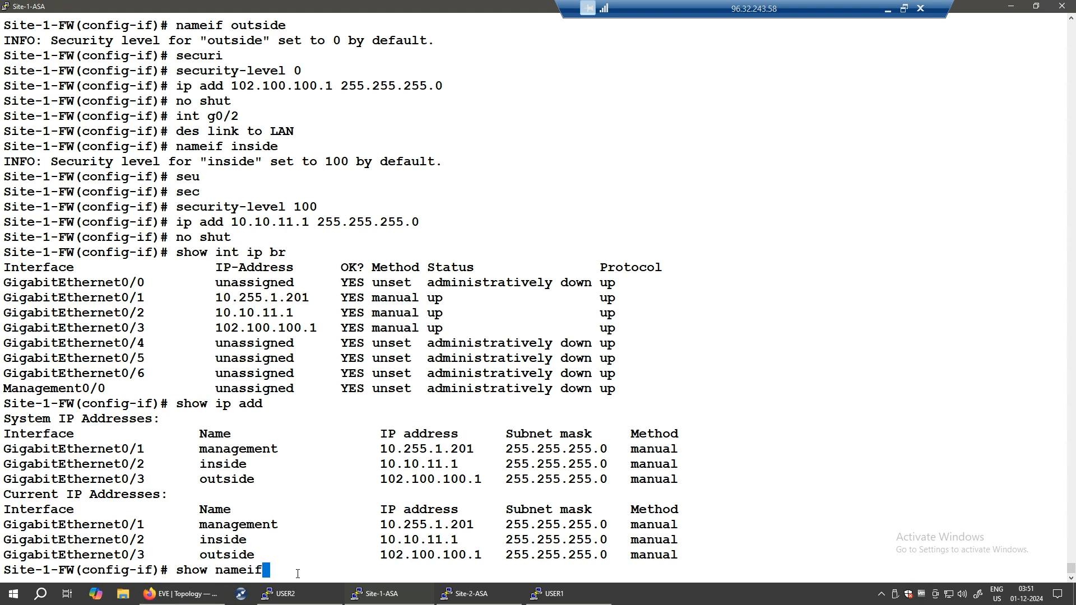
pyautogui.press('Return')
pyautogui.moveTo(201, 524); pyautogui.dragTo(280, 526)
pyautogui.moveTo(404, 524); pyautogui.dragTo(449, 525)
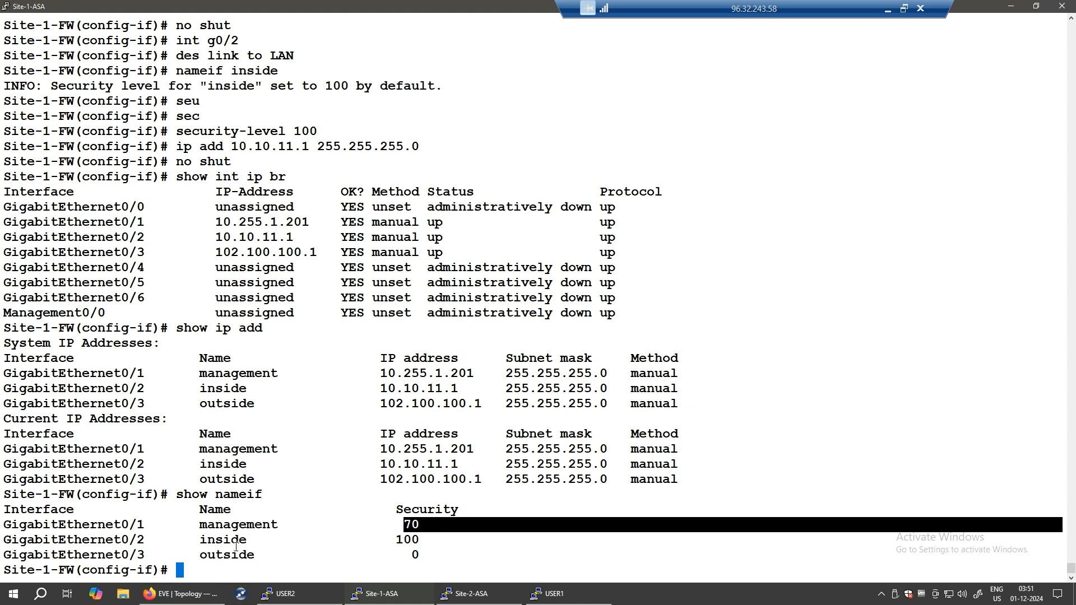
pyautogui.moveTo(201, 524); pyautogui.dragTo(262, 526)
pyautogui.moveTo(380, 522); pyautogui.dragTo(1059, 525)
pyautogui.click(383, 372)
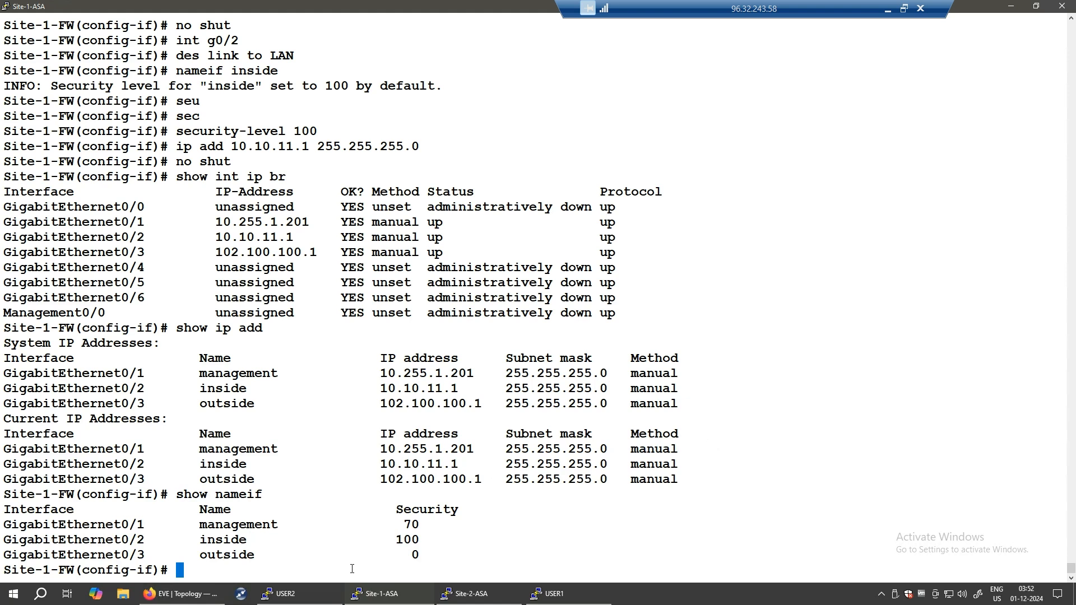
# - Enable the ASA's HTTP server with 'http server enable'
pyautogui.write('http ser')
pyautogui.press('Tab')
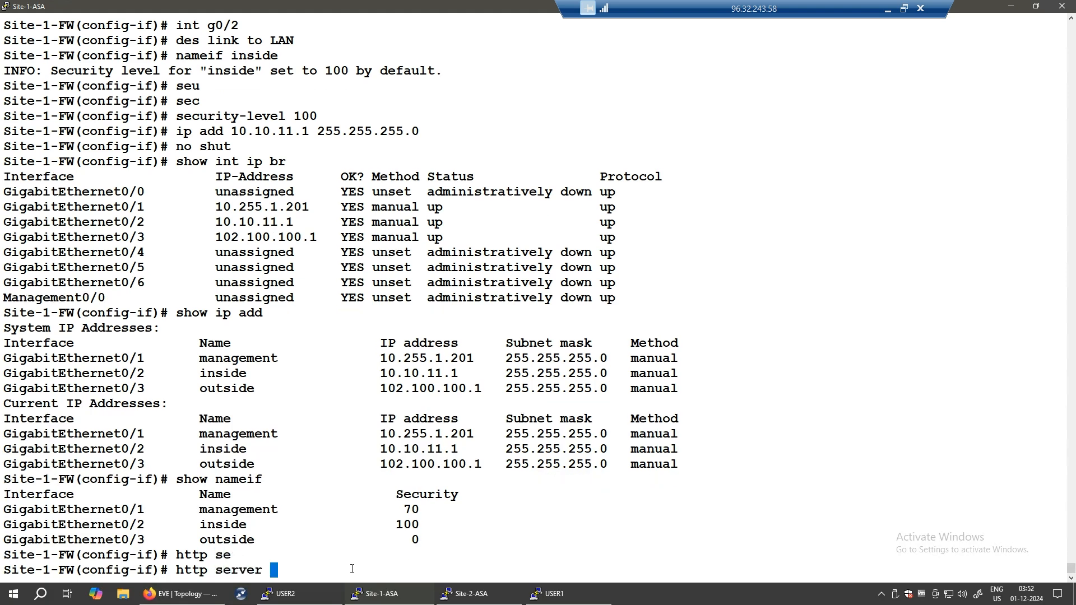
pyautogui.write('en')
pyautogui.press('Tab')
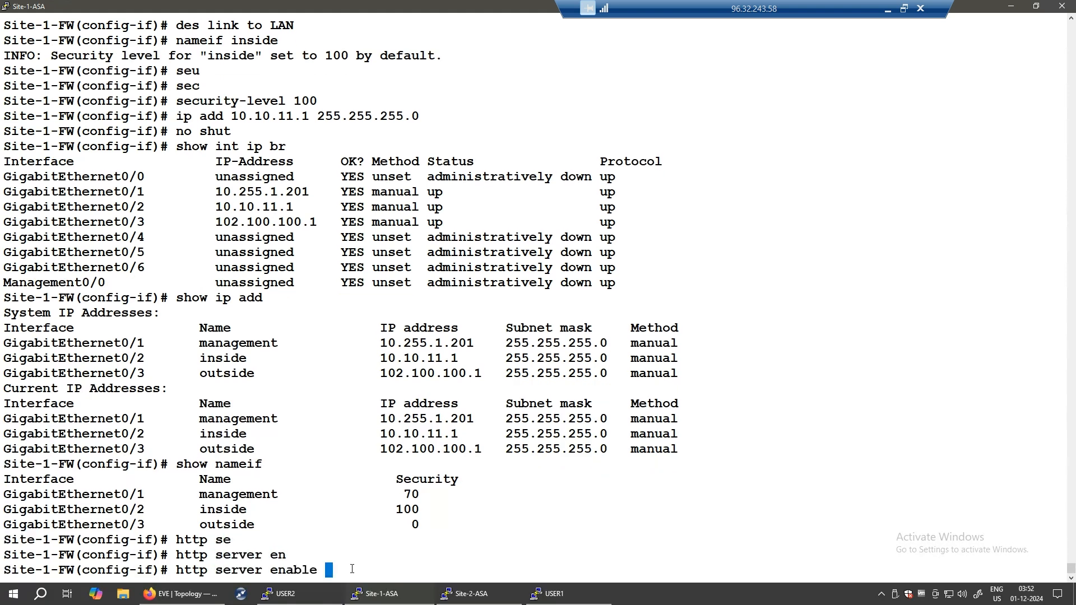
pyautogui.press('Return')
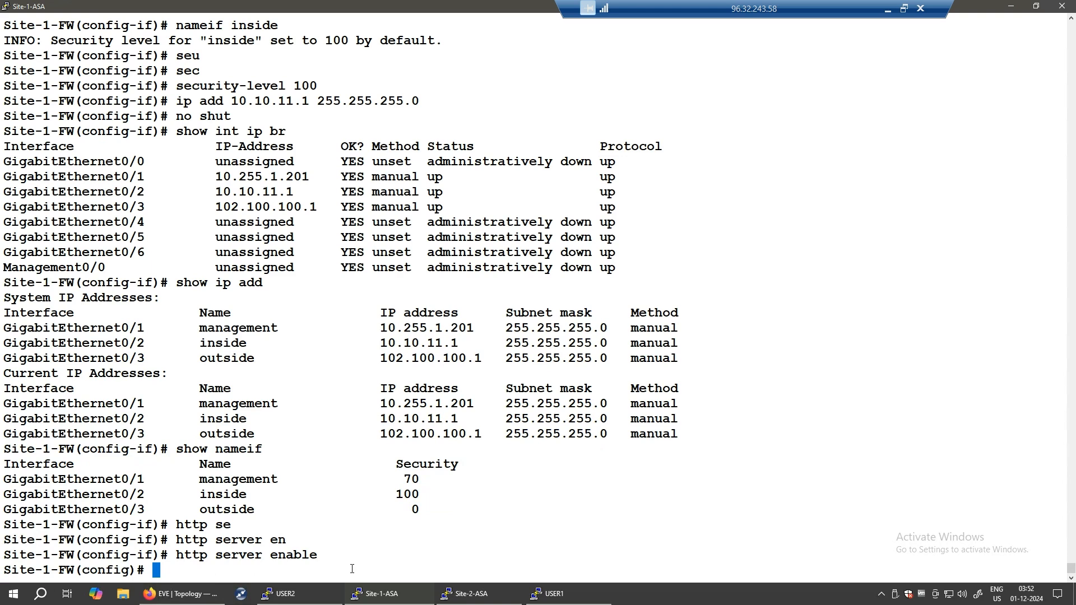
# - Allow HTTP access from any address (0 0) on the management interface
pyautogui.write('ht')
pyautogui.press('Tab')
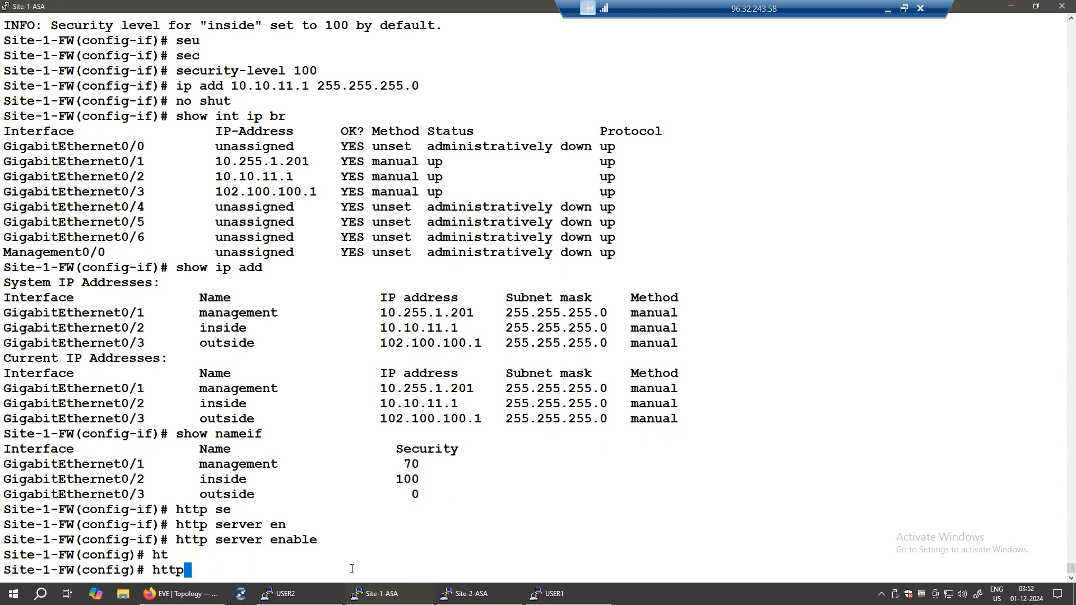
pyautogui.write('0 0 man')
pyautogui.press('Tab')
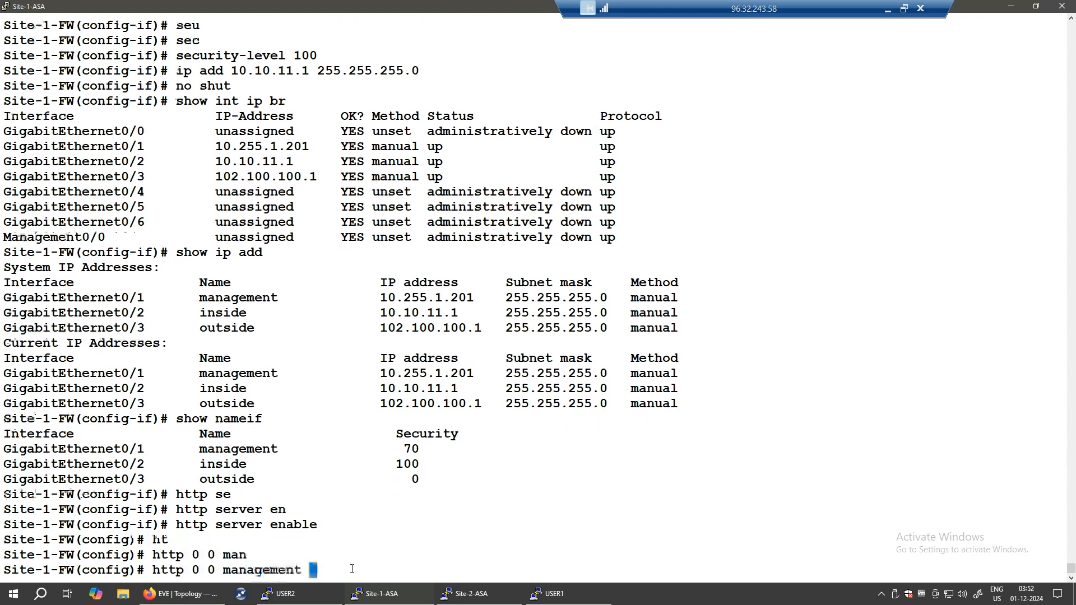
pyautogui.press('Return')
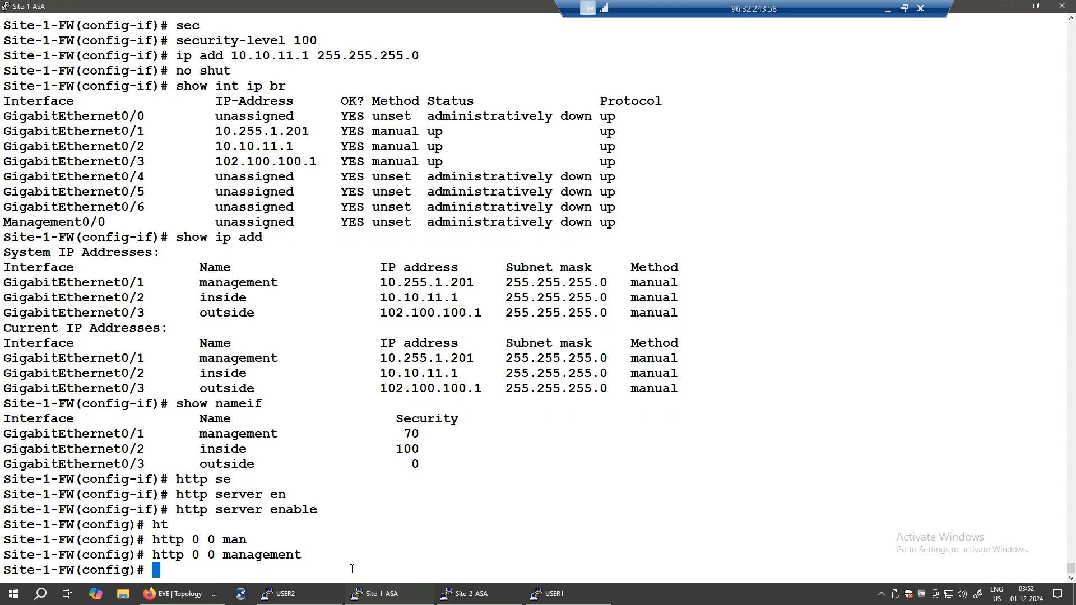
# - Create local user 'admin' with the account password at privilege level 15
pyautogui.write('user')
pyautogui.press('BackSpace')
pyautogui.press('Tab')
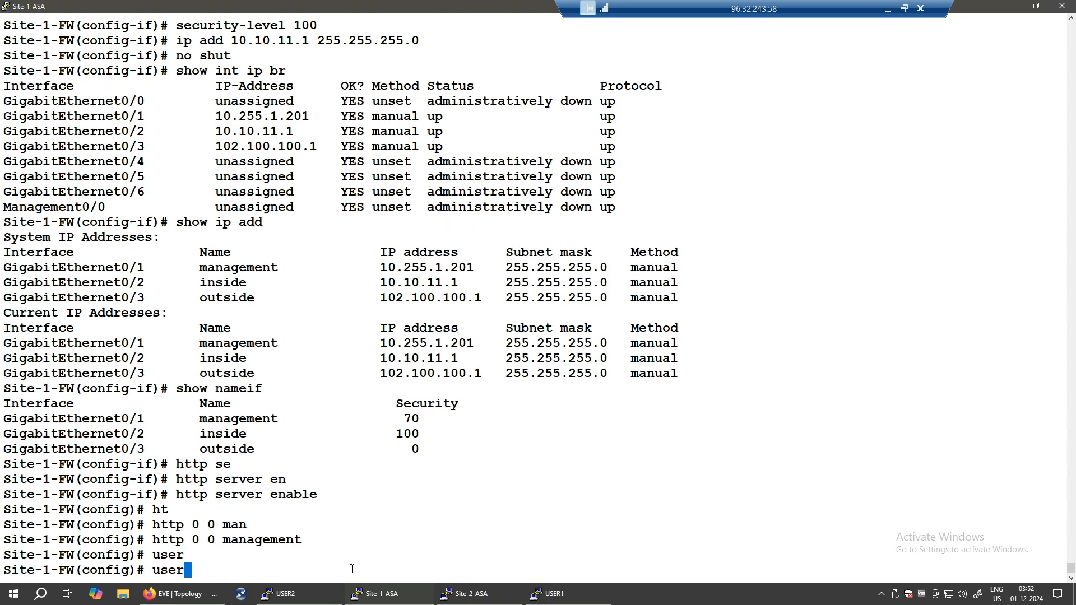
pyautogui.write('n')
pyautogui.press('Tab')
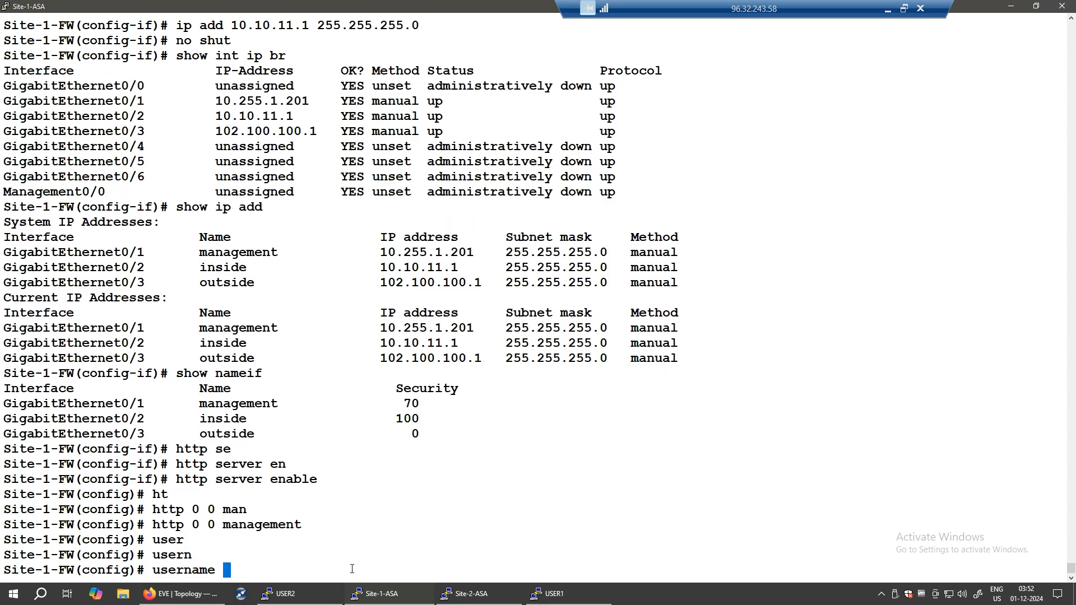
pyautogui.write('admin pas')
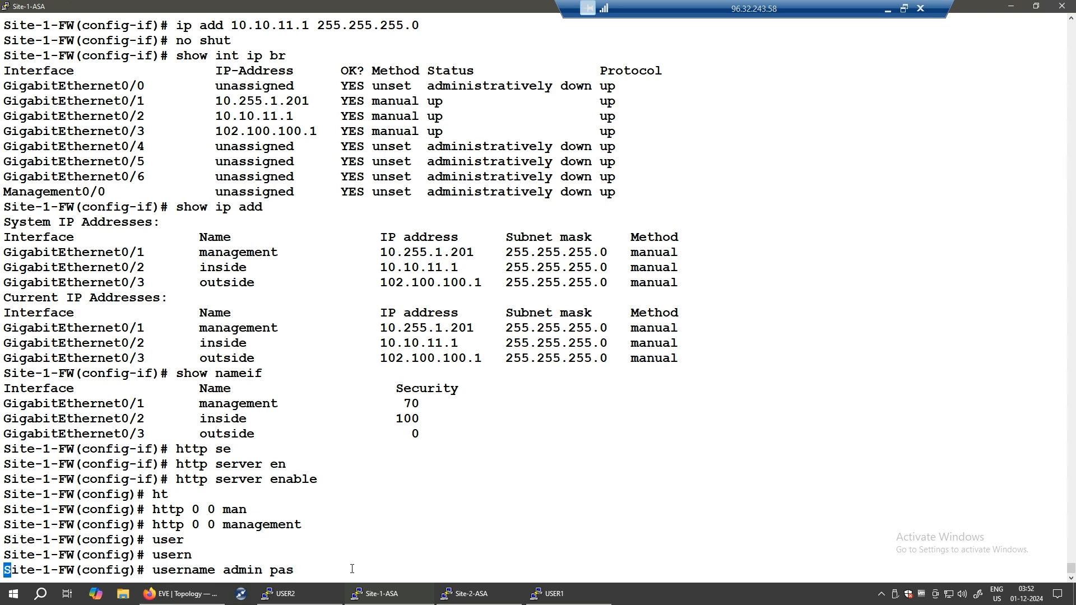
pyautogui.press('Tab')
pyautogui.write('cisc')
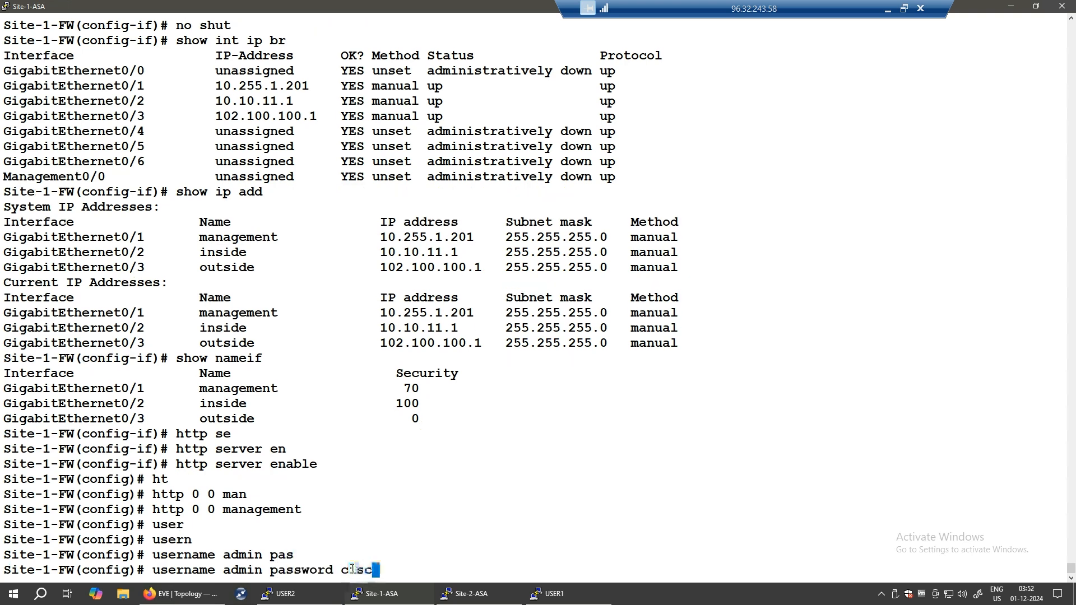
pyautogui.write('o pri')
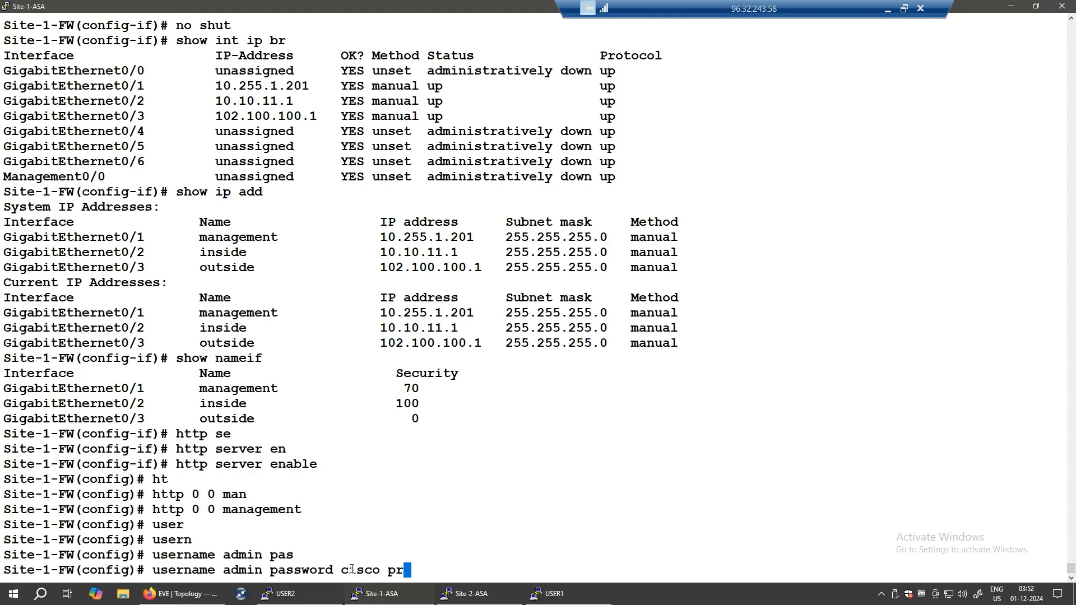
pyautogui.press('Tab')
pyautogui.write('15')
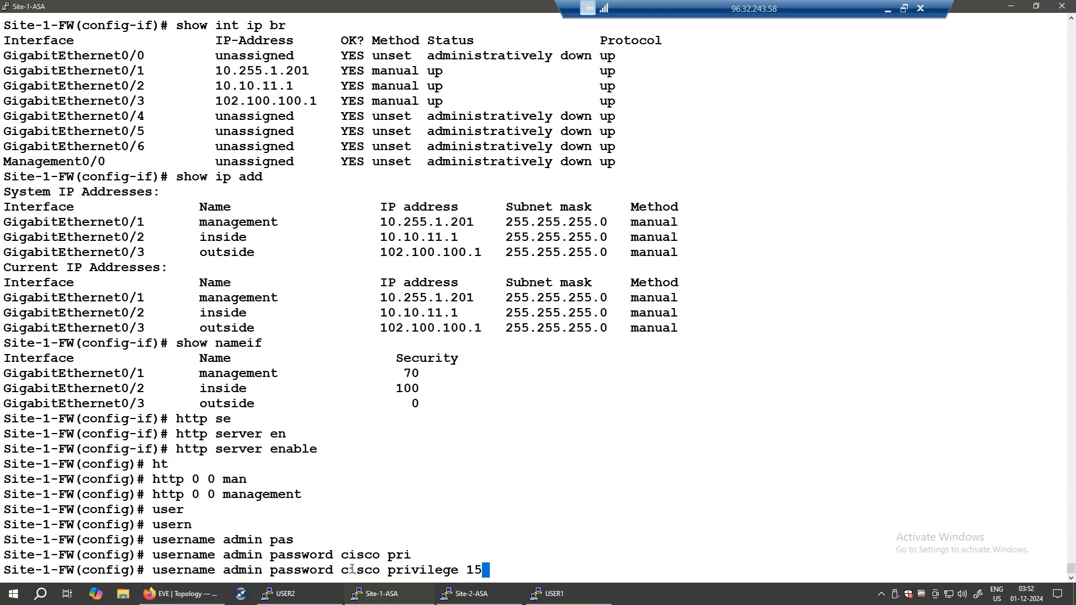
pyautogui.press('Return')
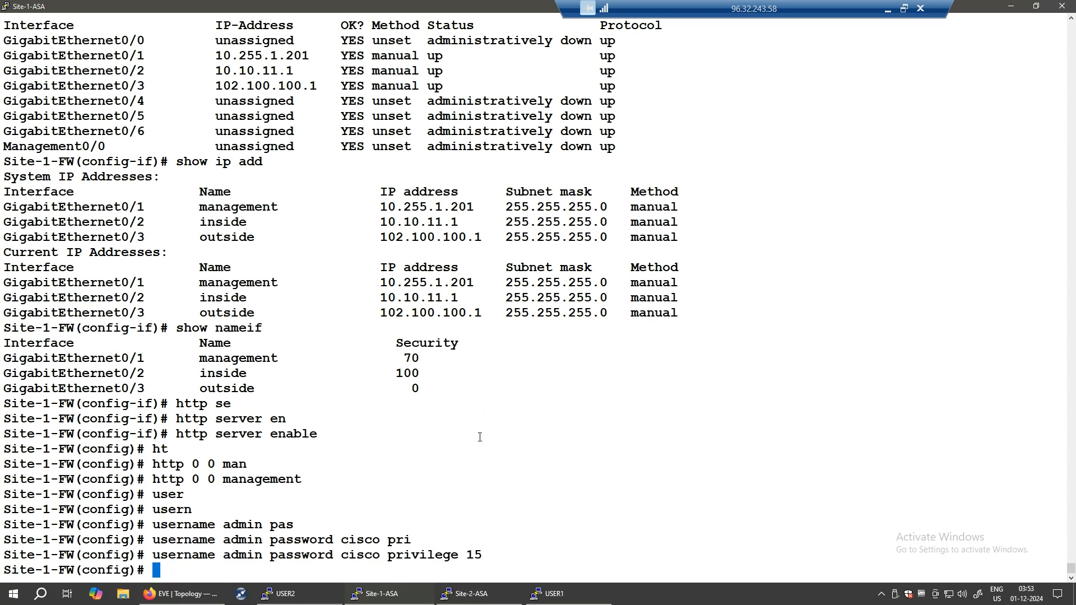
# - Load 10.255.1.201 in a new Firefox tab and accept the self-signed certificate warning
pyautogui.click(1011, 6)
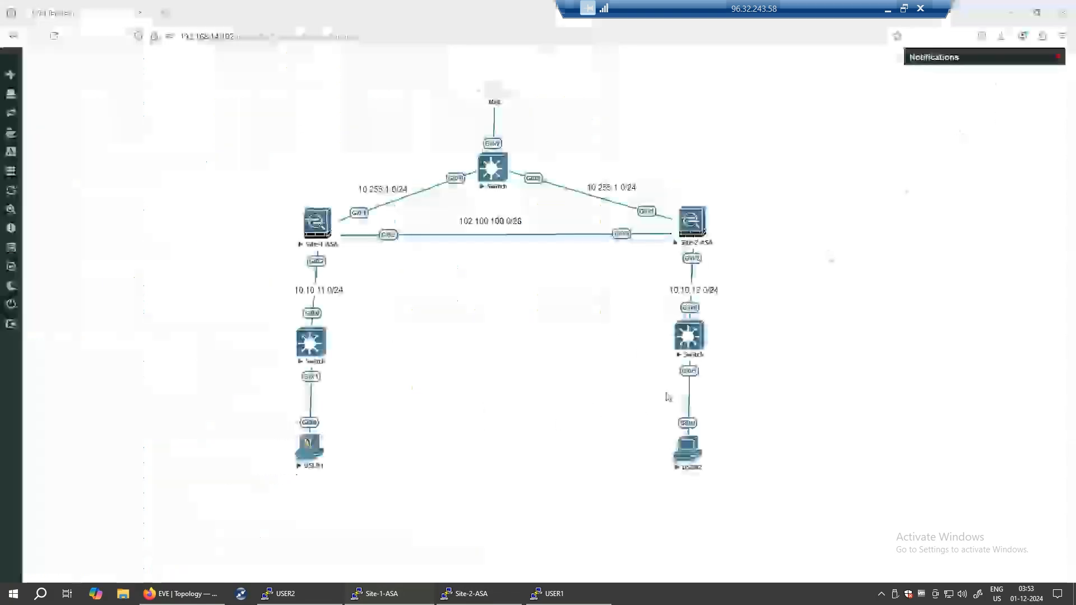
pyautogui.hotkey('ctrl', 't')
pyautogui.click(211, 36)
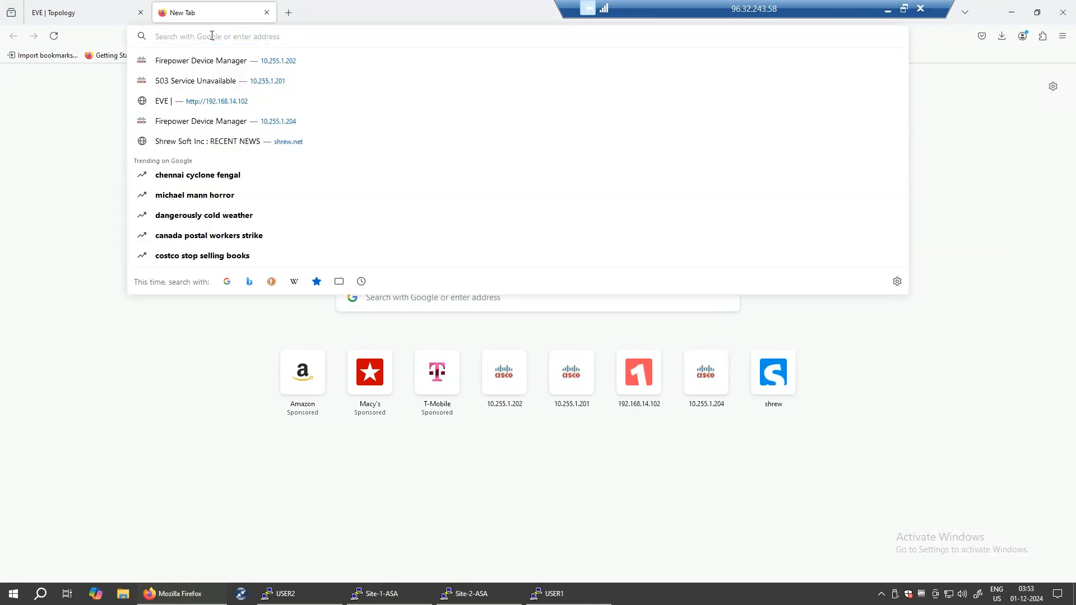
pyautogui.write('10.2')
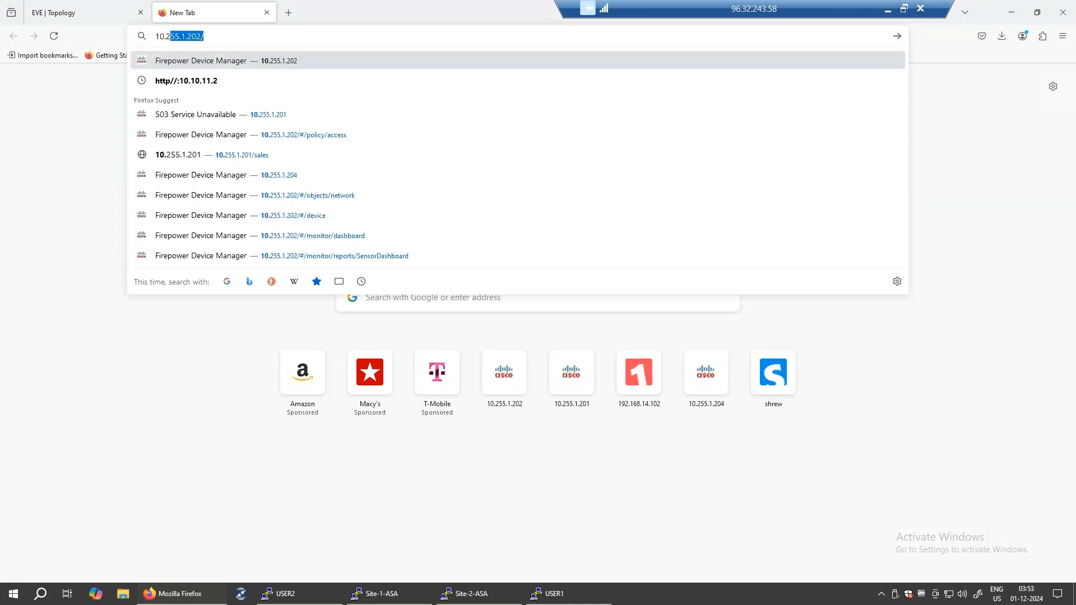
pyautogui.write('55.1.201')
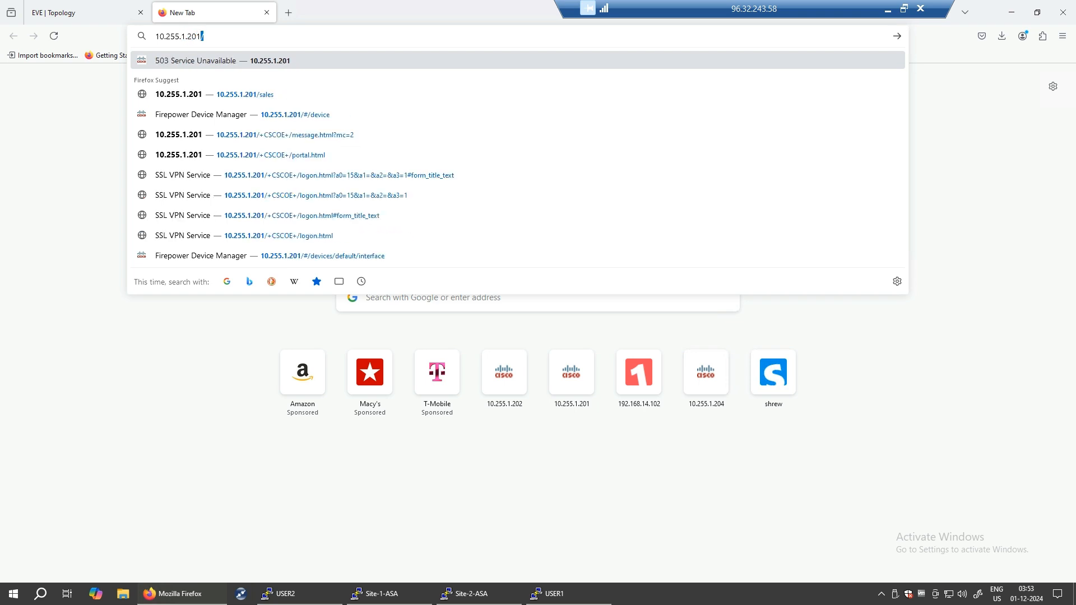
pyautogui.press('Return')
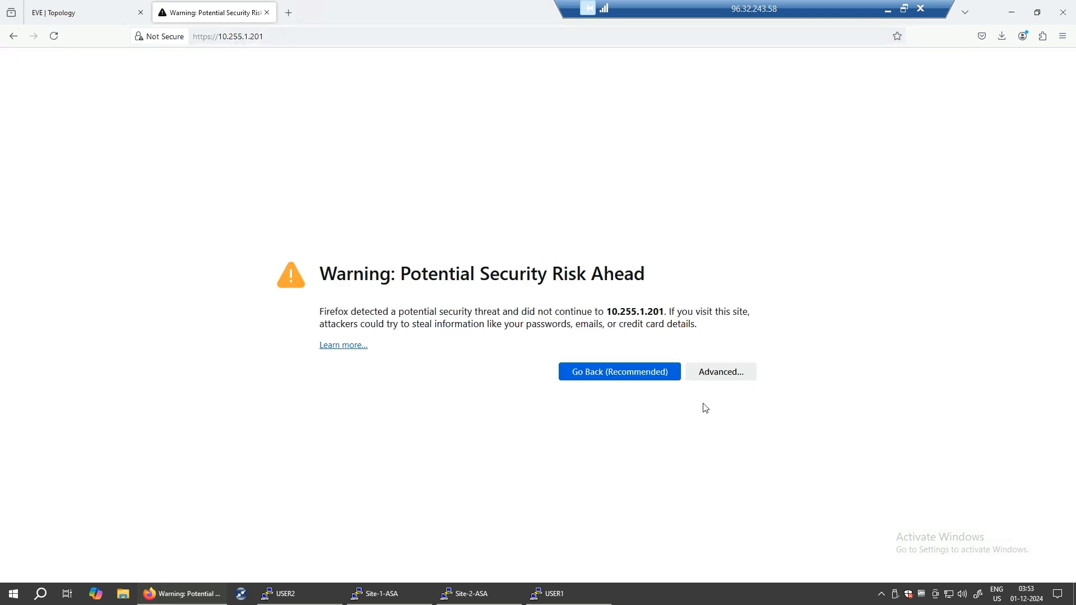
pyautogui.click(736, 379)
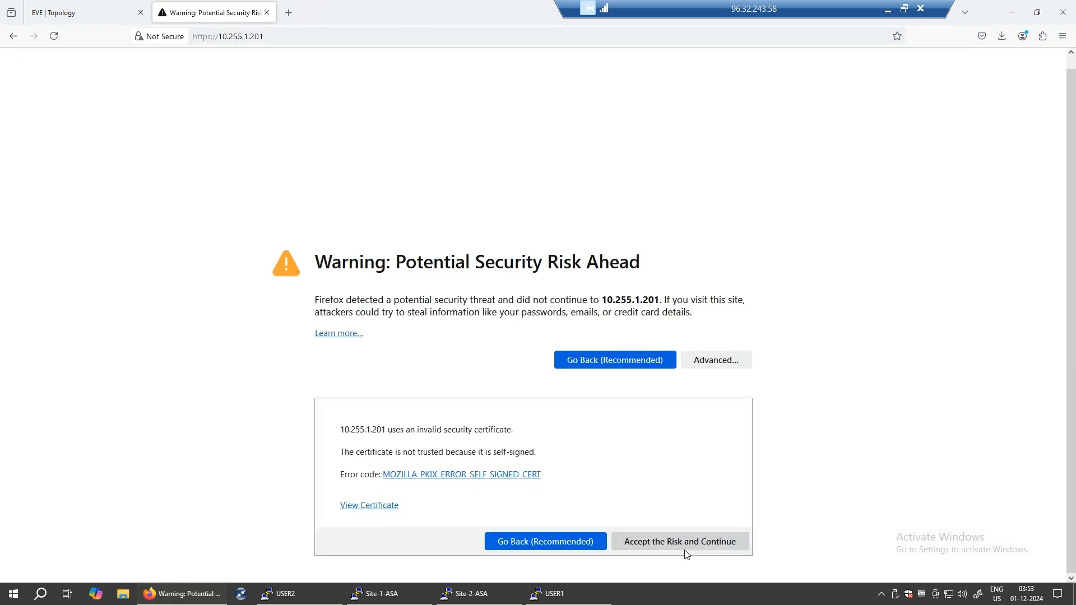
pyautogui.click(690, 543)
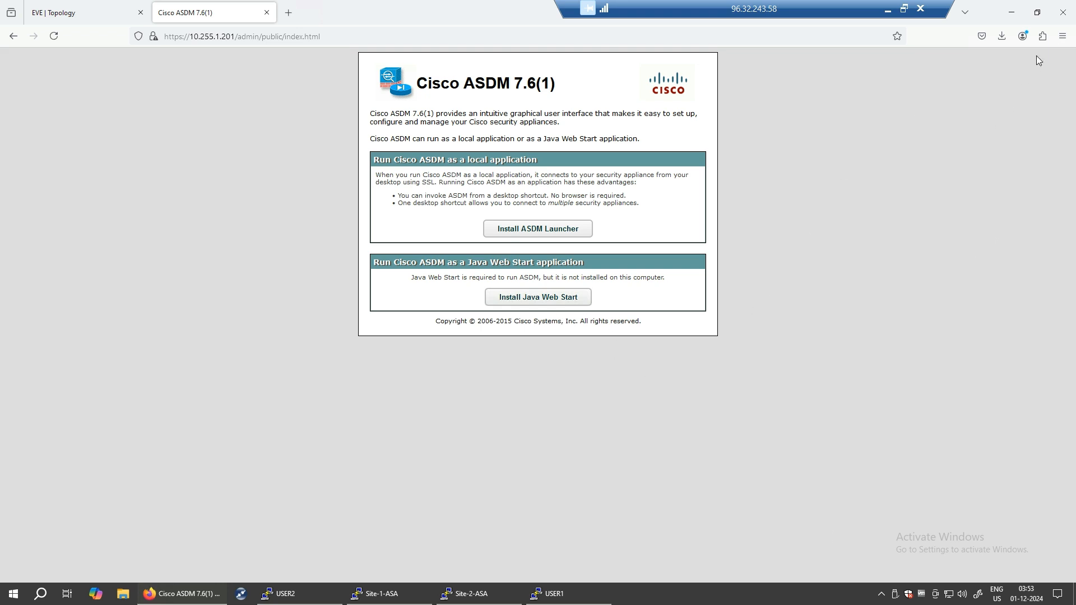
# - Start the ASDM-IDM Launcher and set the device address to 10.255.1.201
pyautogui.click(1017, 17)
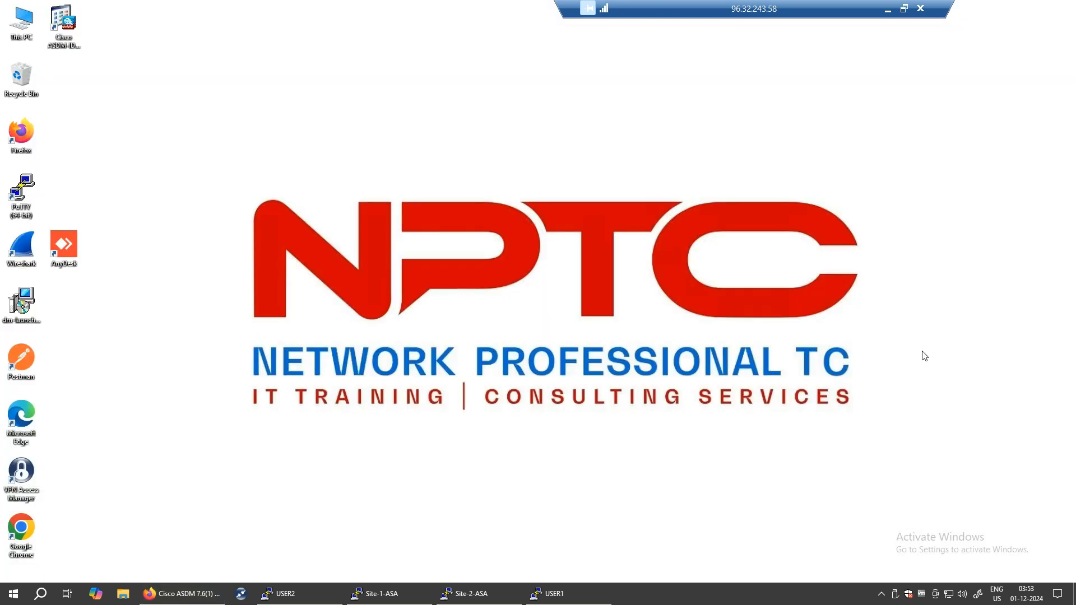
pyautogui.doubleClick(61, 20)
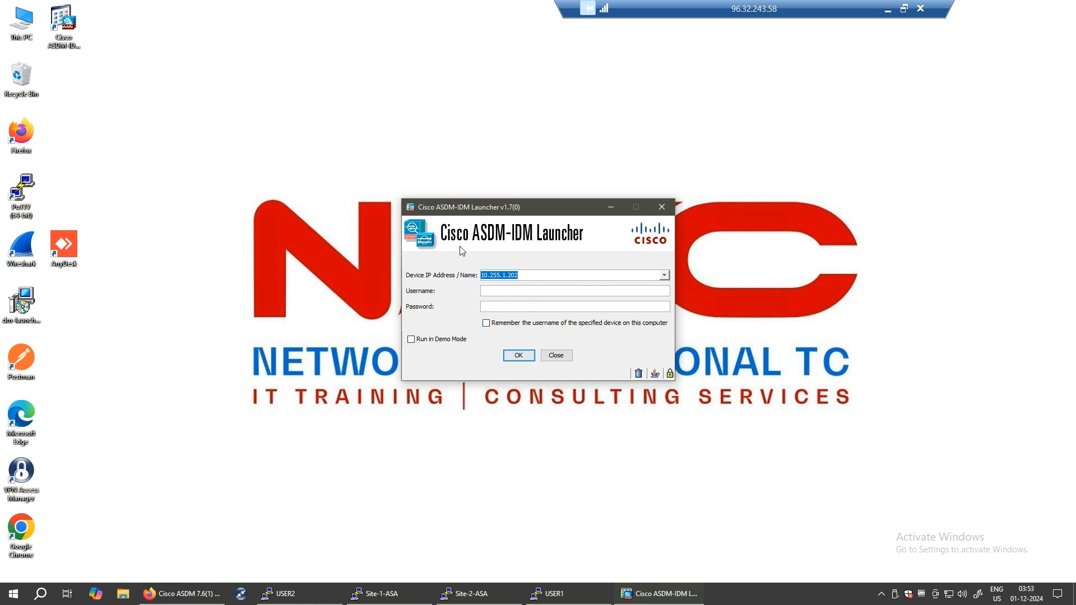
pyautogui.click(550, 276)
pyautogui.press('BackSpace')
pyautogui.write('1')
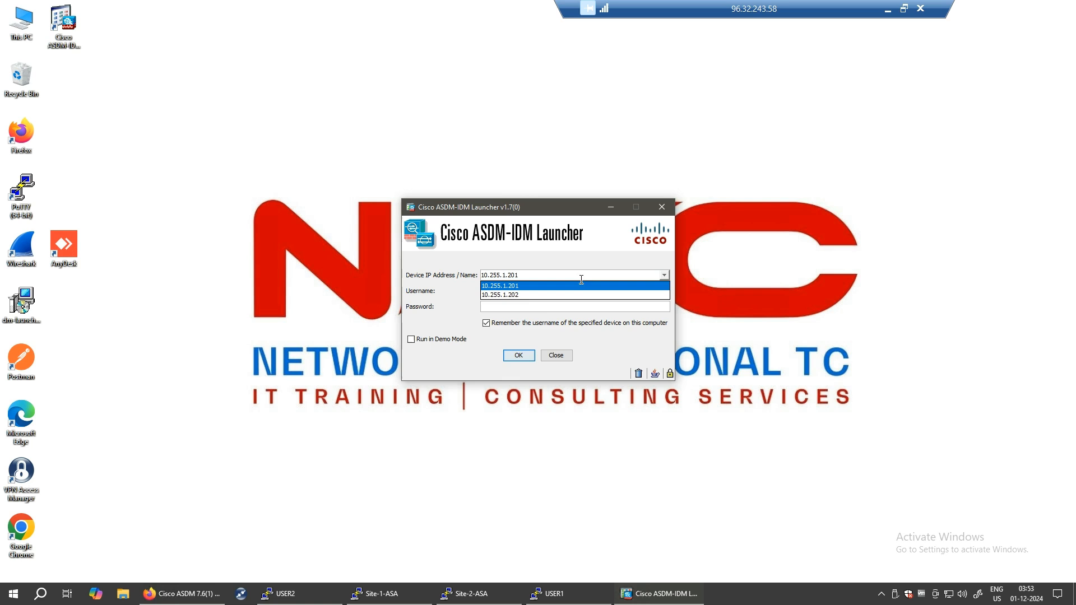
pyautogui.click(544, 287)
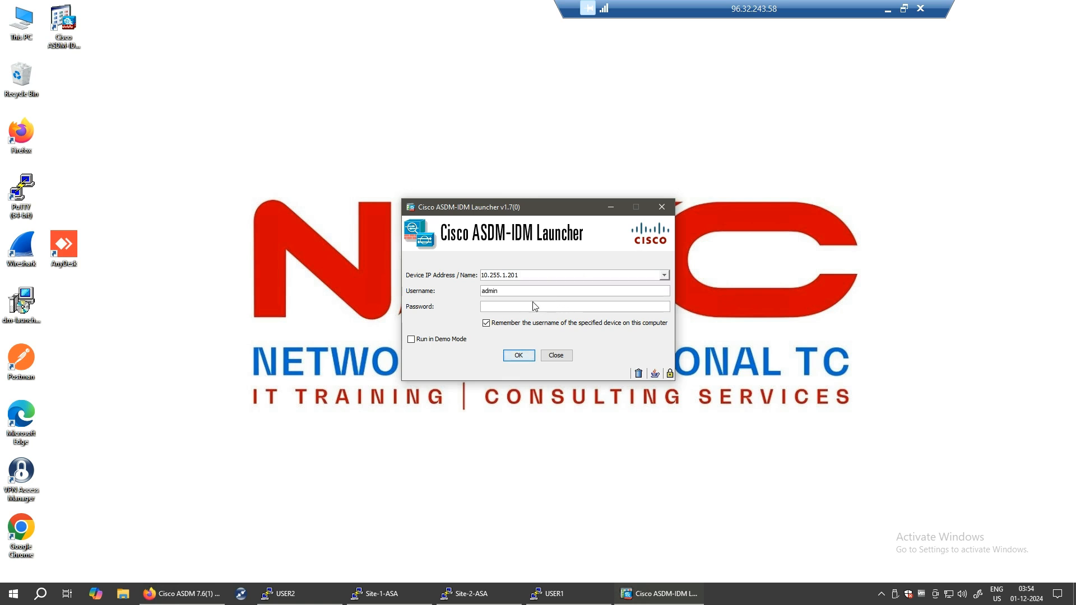
# - Enter the admin password, log in, and accept the certificate security warning
pyautogui.write('cisco')
pyautogui.click(525, 360)
pyautogui.click(521, 359)
pyautogui.click(616, 331)
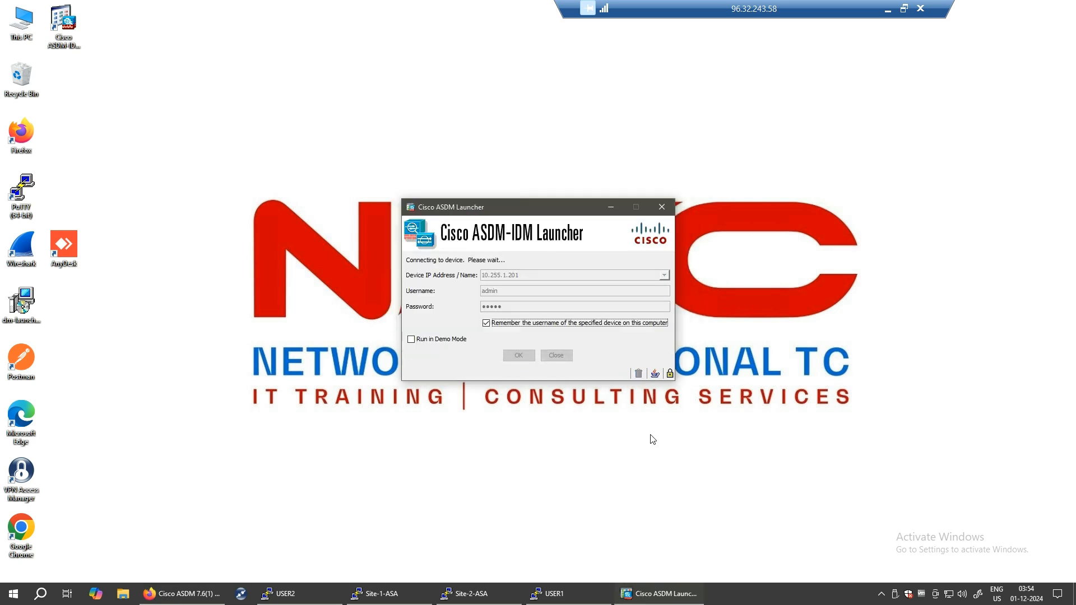
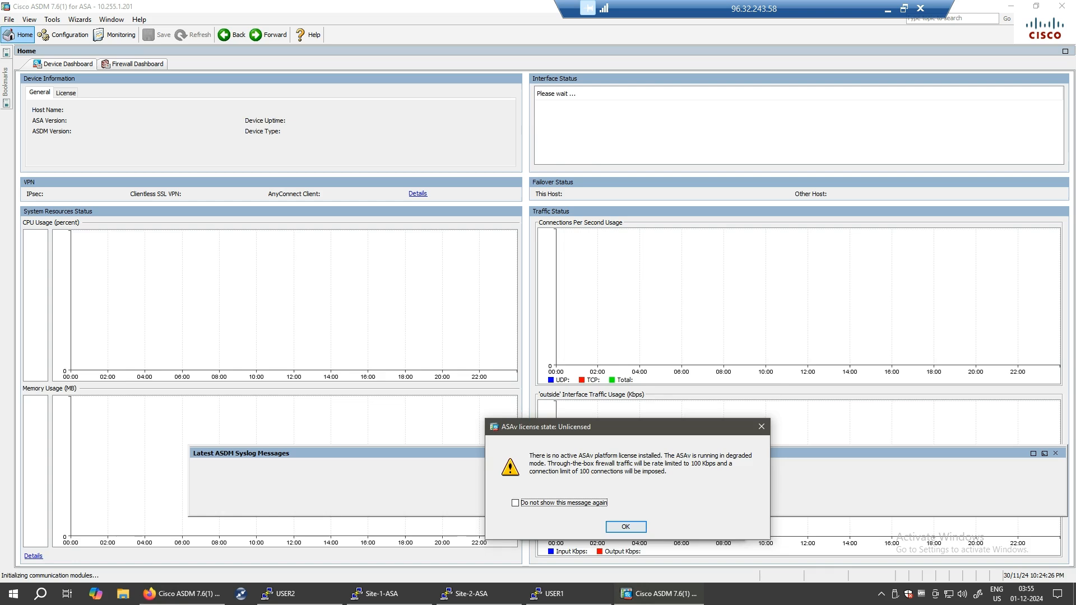
# - Dismiss the unlicensed-state warning, close the syslog panel, and return to the Site-1-FW Home dashboard
pyautogui.press('Return')
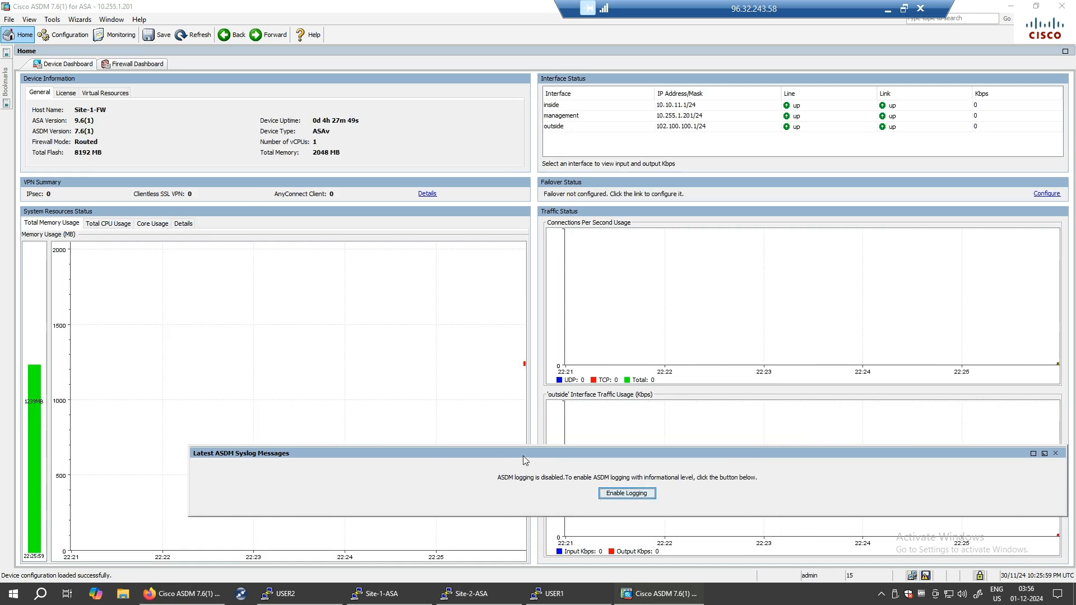
pyautogui.click(1056, 453)
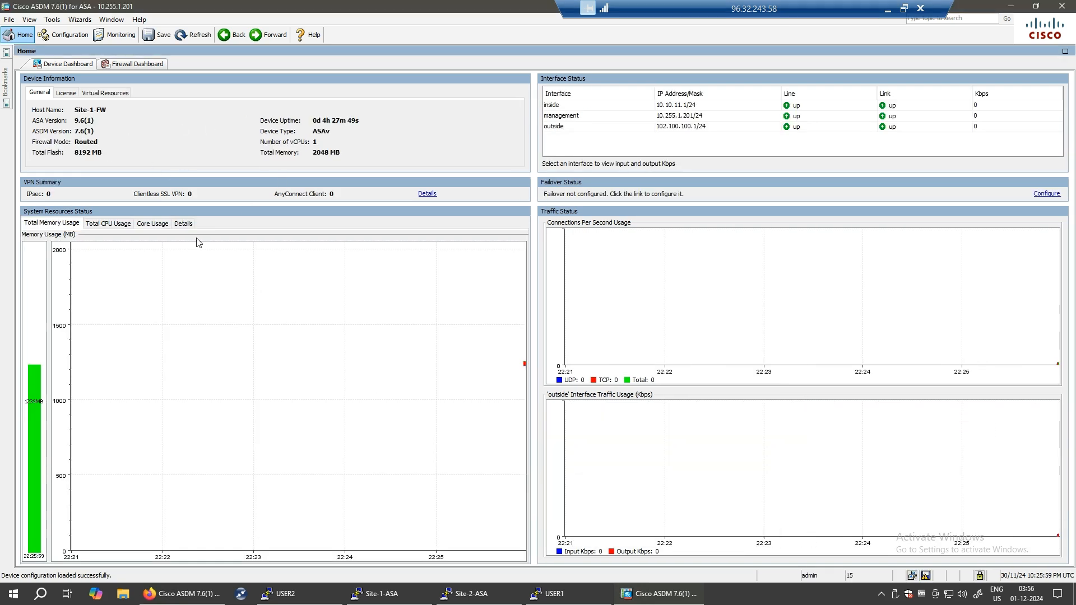
pyautogui.click(67, 37)
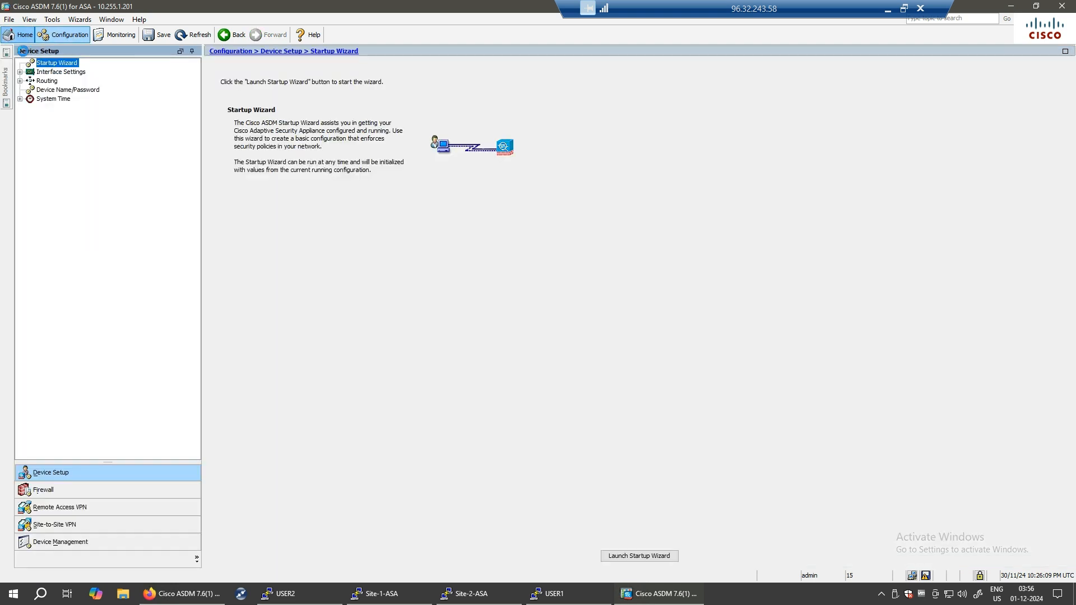
pyautogui.click(20, 36)
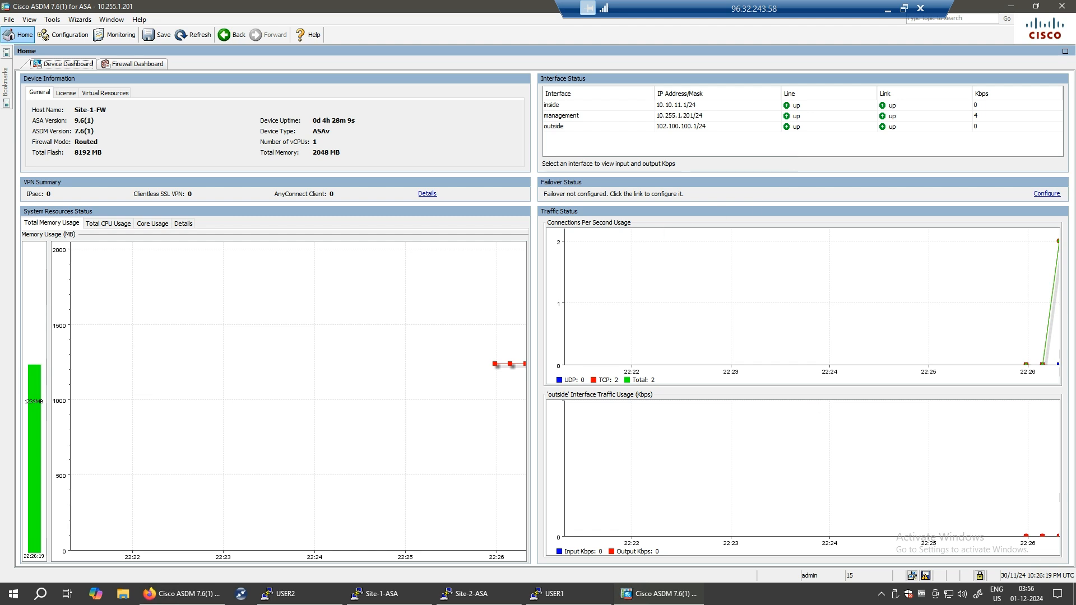
pyautogui.hotkey('ctrl', 'shift', '3')
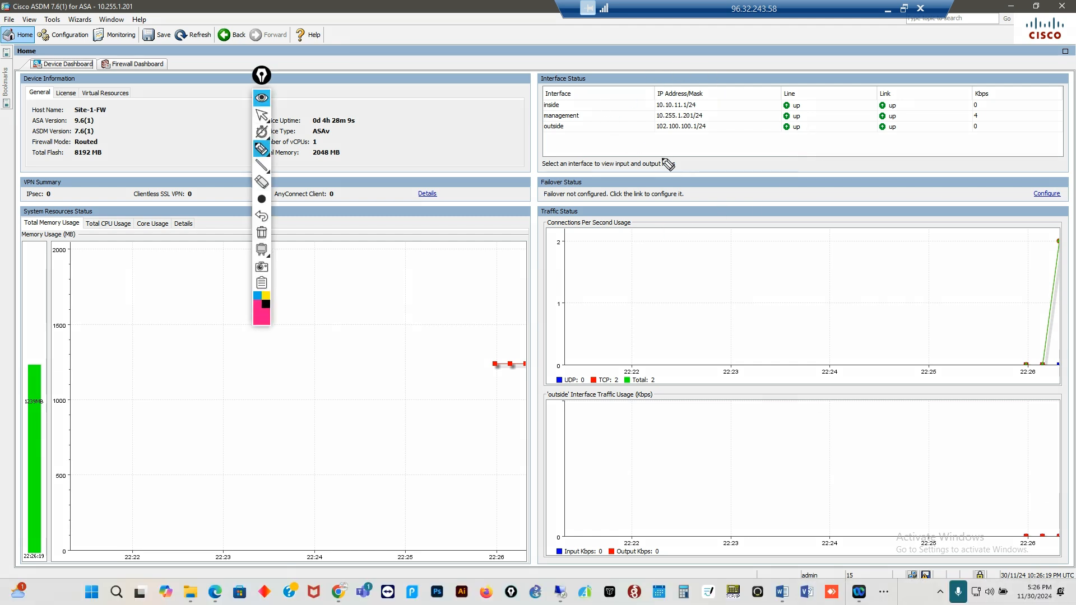
pyautogui.moveTo(548, 119)
pyautogui.mouseDown()
pyautogui.moveTo(704, 112)
pyautogui.moveTo(598, 107)
pyautogui.mouseUp()
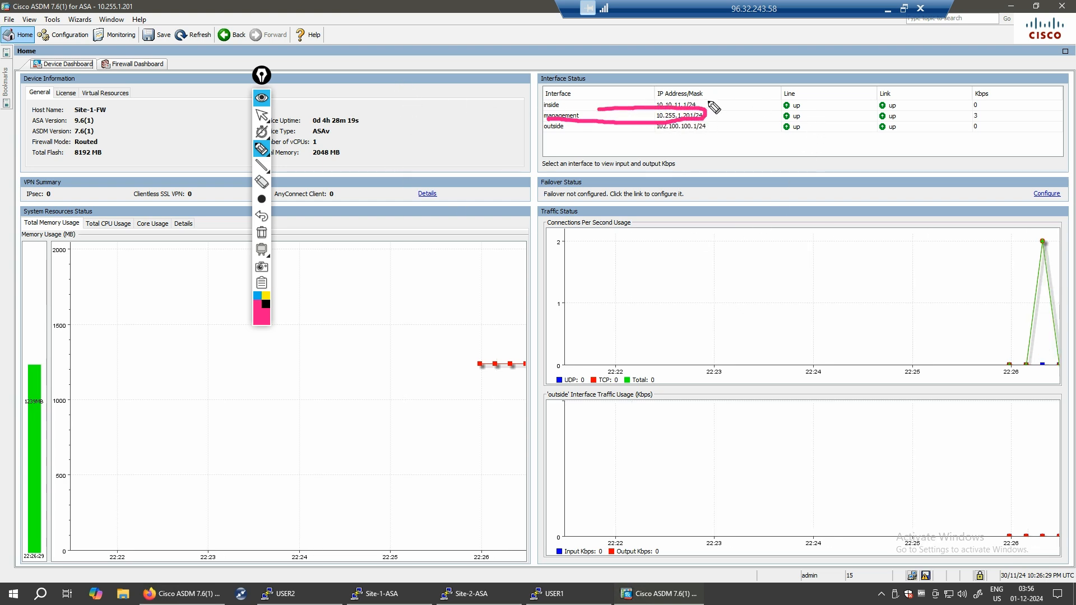
pyautogui.moveTo(710, 106)
pyautogui.mouseDown()
pyautogui.moveTo(732, 92)
pyautogui.moveTo(726, 131)
pyautogui.mouseUp()
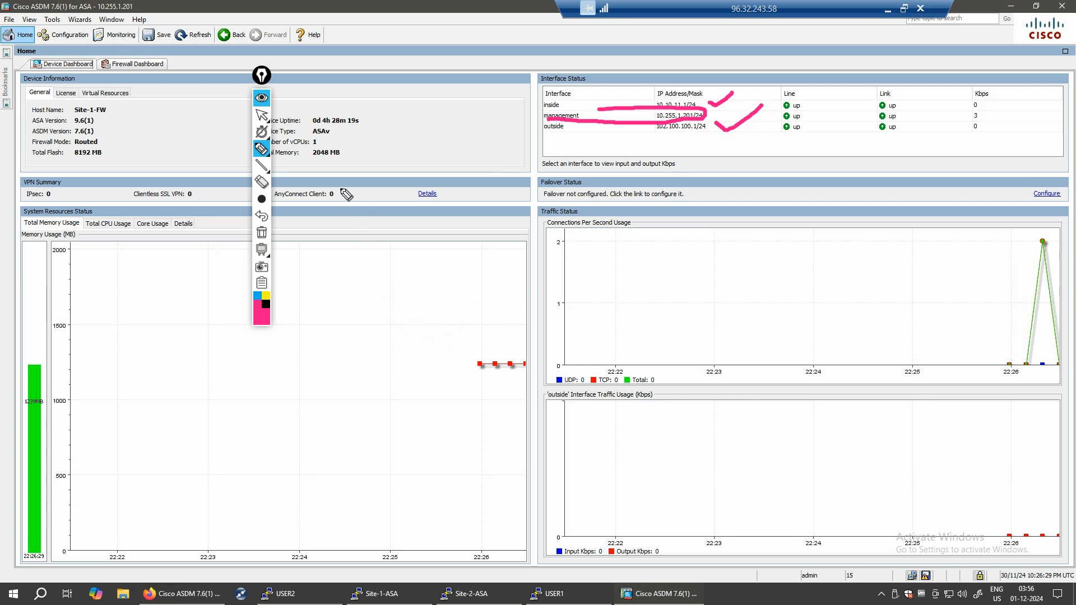
pyautogui.moveTo(649, 320)
pyautogui.mouseDown()
pyautogui.moveTo(665, 282)
pyautogui.moveTo(811, 280)
pyautogui.moveTo(851, 300)
pyautogui.moveTo(874, 260)
pyautogui.moveTo(910, 287)
pyautogui.mouseUp()
pyautogui.moveTo(600, 377)
pyautogui.mouseDown()
pyautogui.moveTo(807, 343)
pyautogui.moveTo(948, 301)
pyautogui.moveTo(575, 260)
pyautogui.mouseUp()
pyautogui.moveTo(685, 431); pyautogui.dragTo(702, 493)
pyautogui.moveTo(728, 412); pyautogui.dragTo(780, 489)
pyautogui.moveTo(795, 443); pyautogui.dragTo(821, 474)
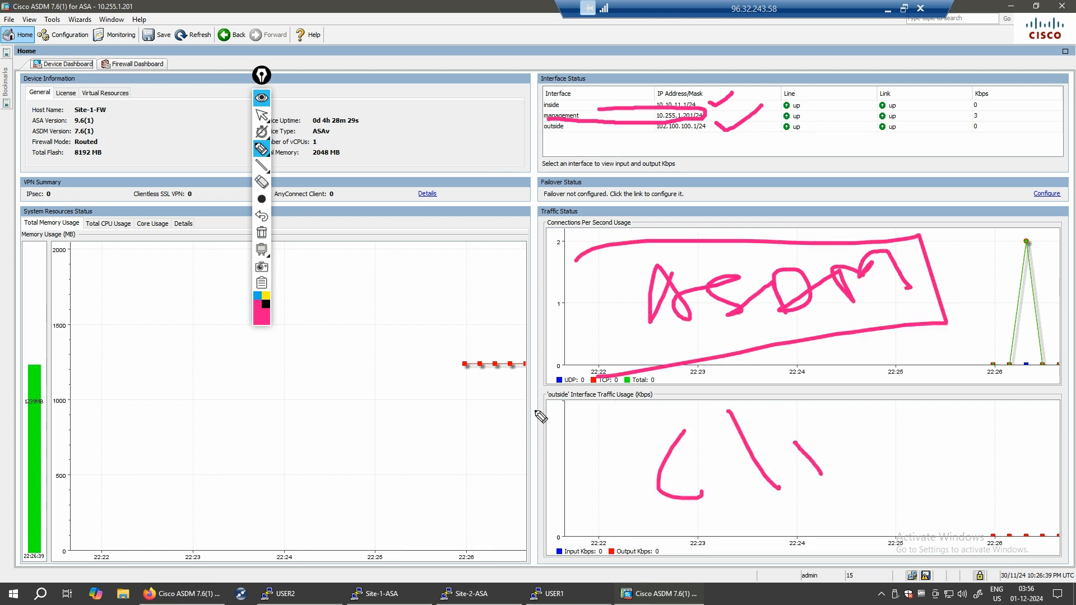
pyautogui.moveTo(616, 516)
pyautogui.mouseDown()
pyautogui.moveTo(883, 480)
pyautogui.moveTo(600, 459)
pyautogui.mouseUp()
pyautogui.moveTo(318, 369)
pyautogui.mouseDown()
pyautogui.moveTo(360, 429)
pyautogui.moveTo(427, 401)
pyautogui.mouseUp()
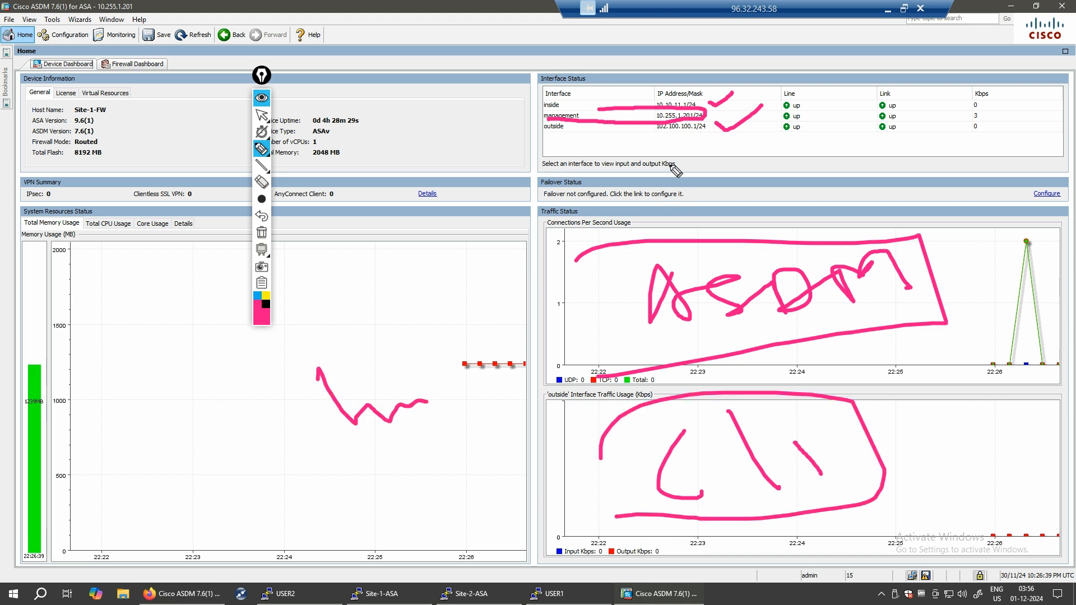
pyautogui.click(261, 232)
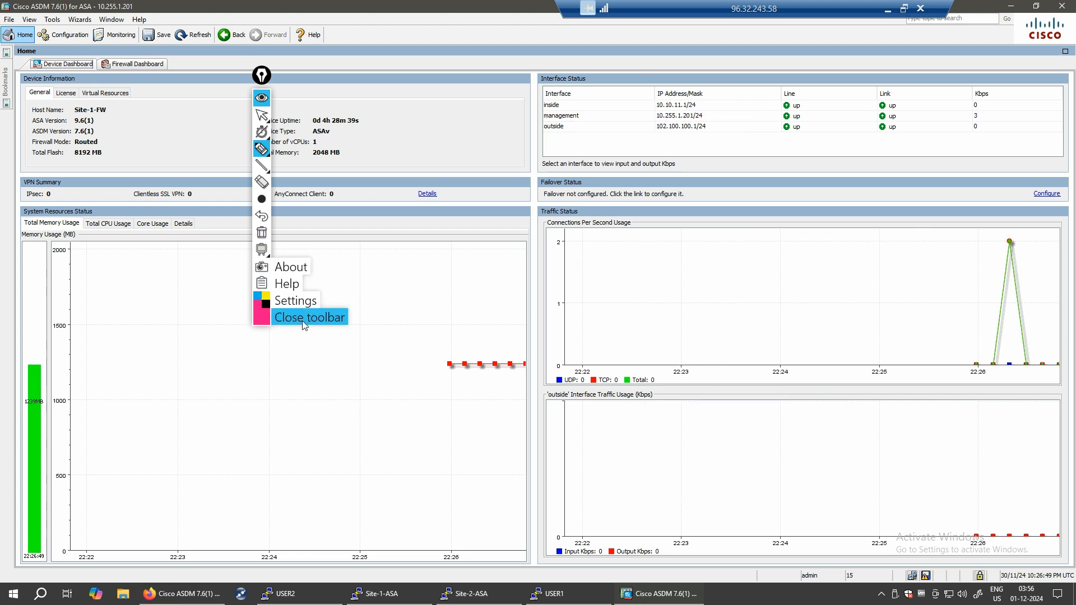
pyautogui.click(303, 319)
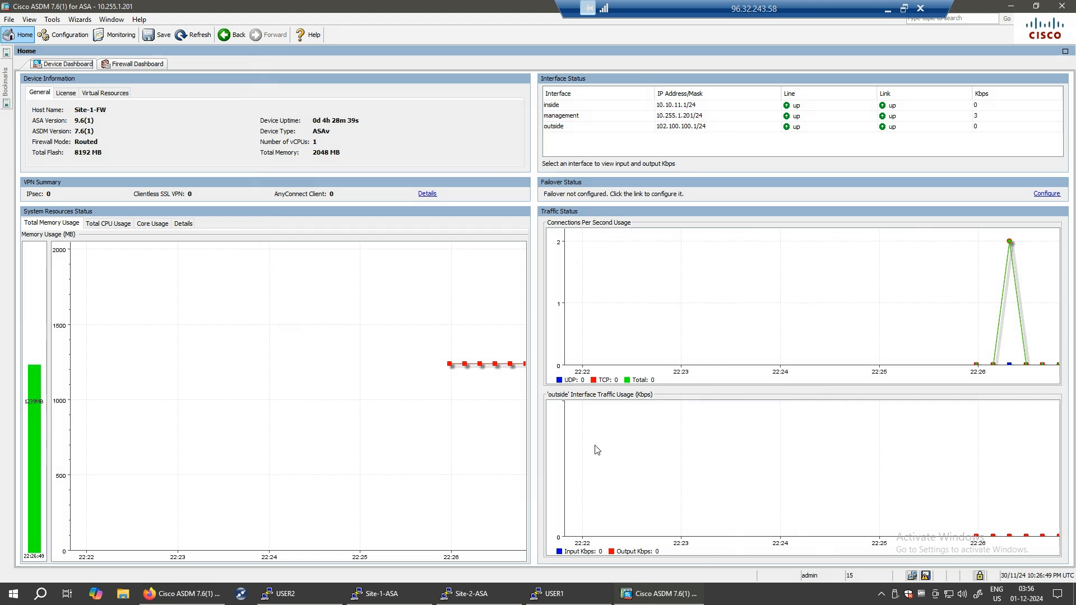
pyautogui.click(481, 597)
# - Minimize ASDM, close the ASDM page tab in Firefox, and place the Site-2-ASA console beside the topology
pyautogui.moveTo(583, 127); pyautogui.dragTo(591, 97)
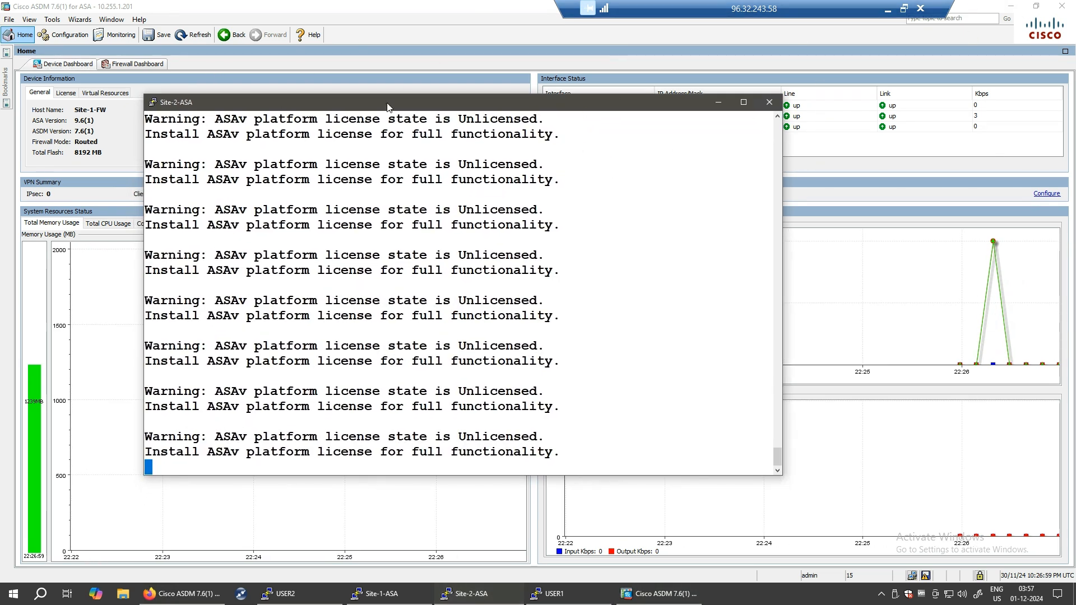
pyautogui.click(1010, 6)
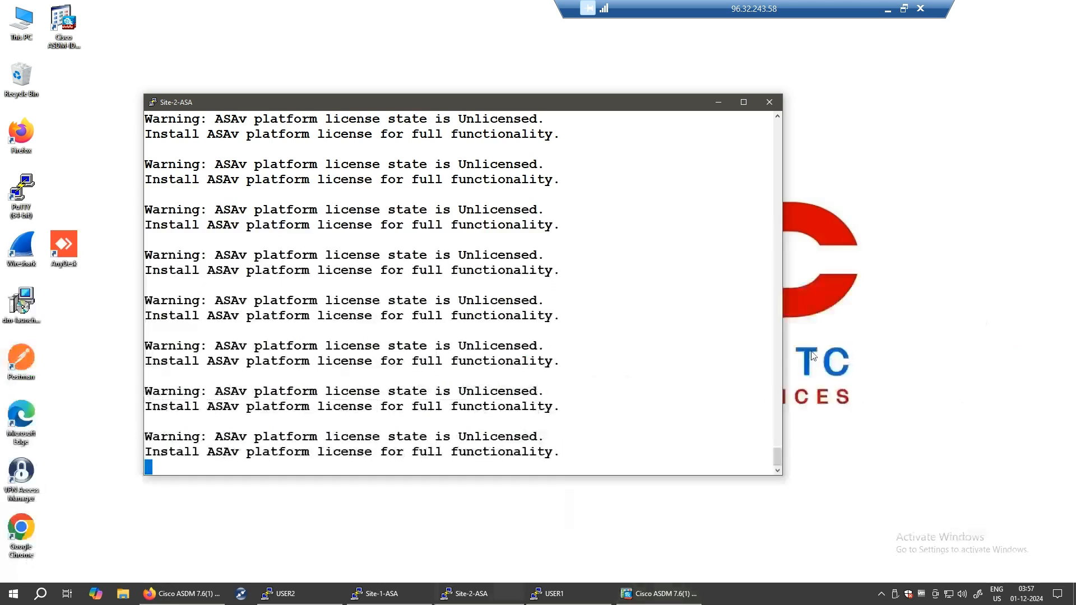
pyautogui.moveTo(409, 102); pyautogui.dragTo(411, 95)
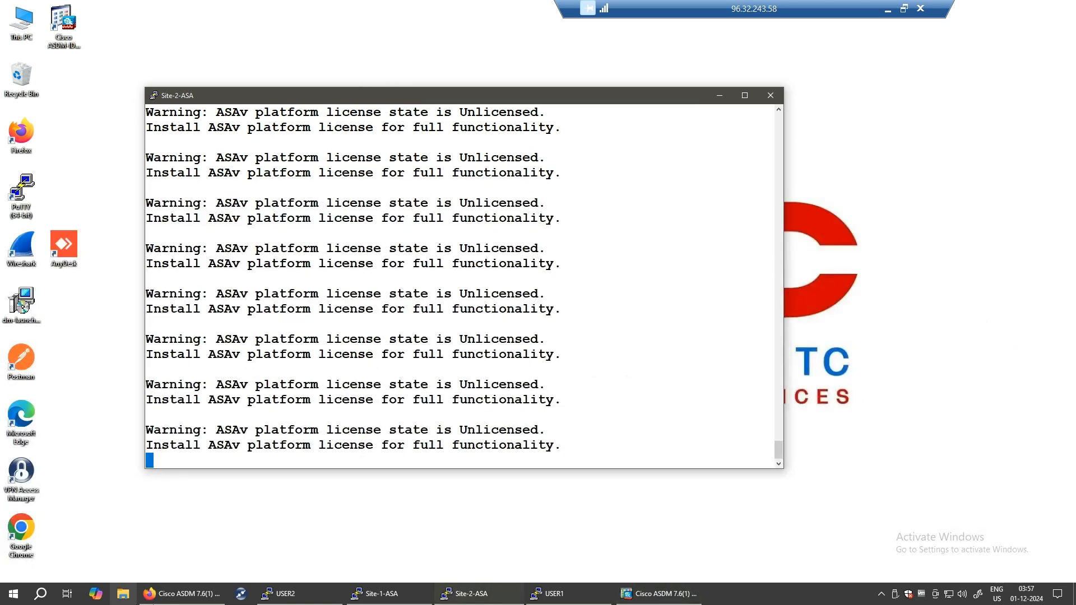
pyautogui.click(199, 601)
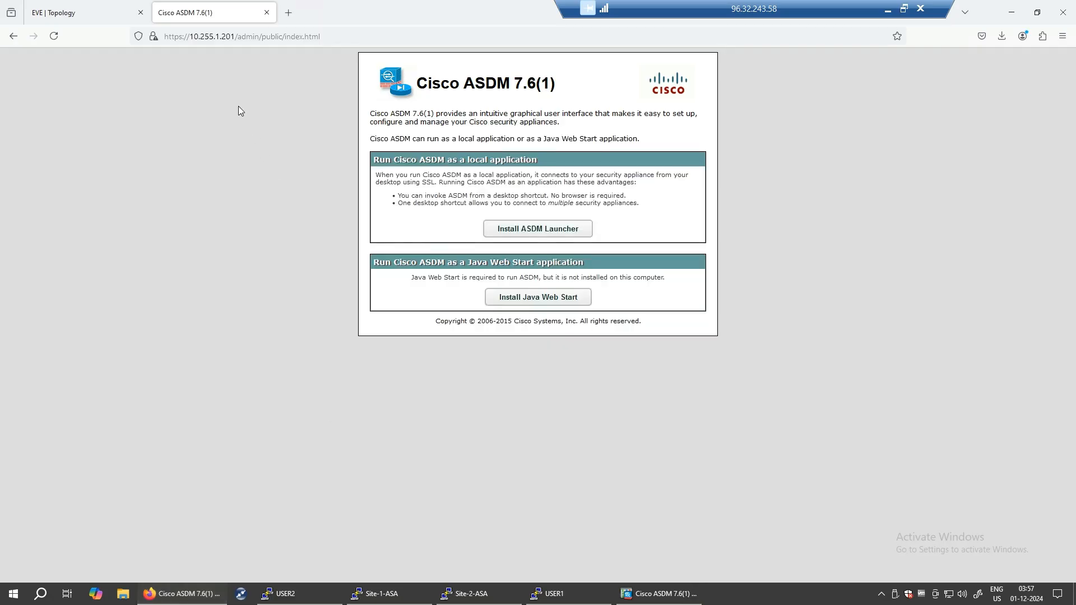
pyautogui.click(267, 12)
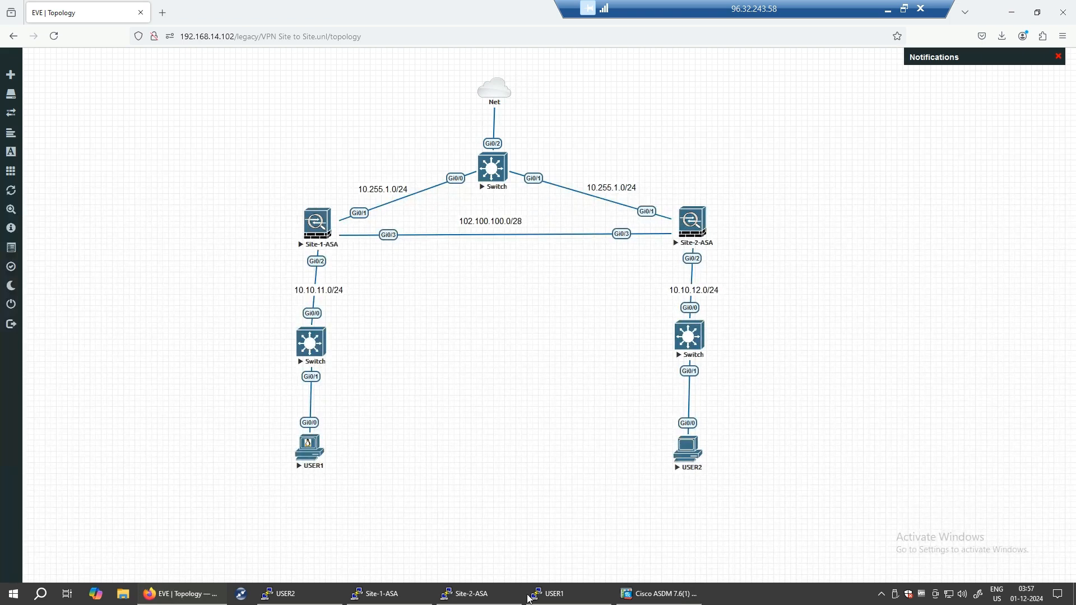
pyautogui.click(477, 597)
pyautogui.moveTo(635, 101); pyautogui.dragTo(508, 89)
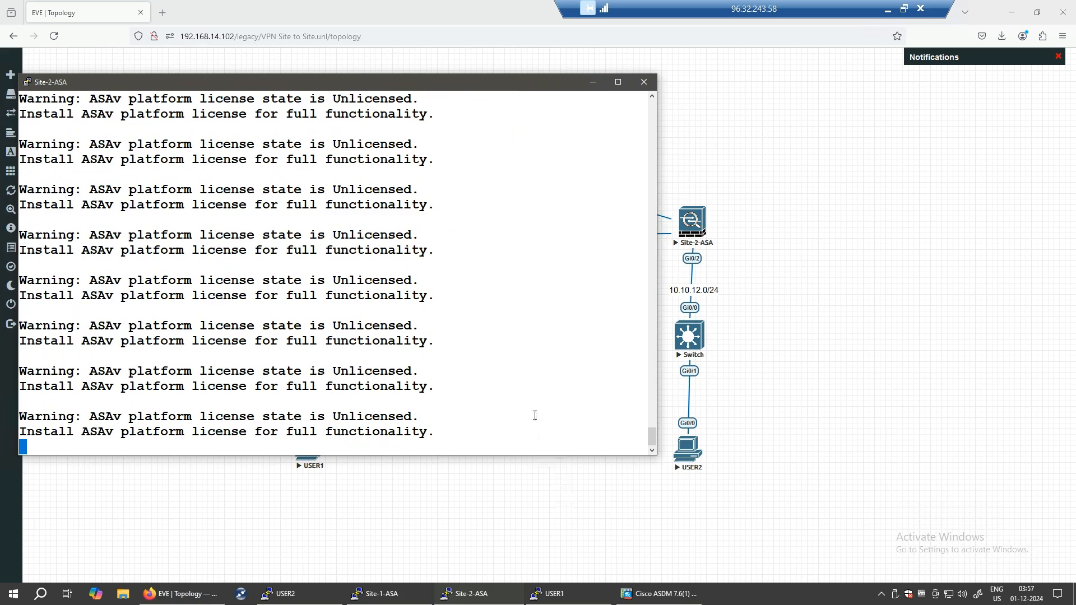
# - On Site-2-ASA, enter privileged and global configuration mode and select interface g0/1
pyautogui.press('Return')
pyautogui.press('Return')
pyautogui.press('Return')
pyautogui.press('Return')
pyautogui.write('en')
pyautogui.press('Return')
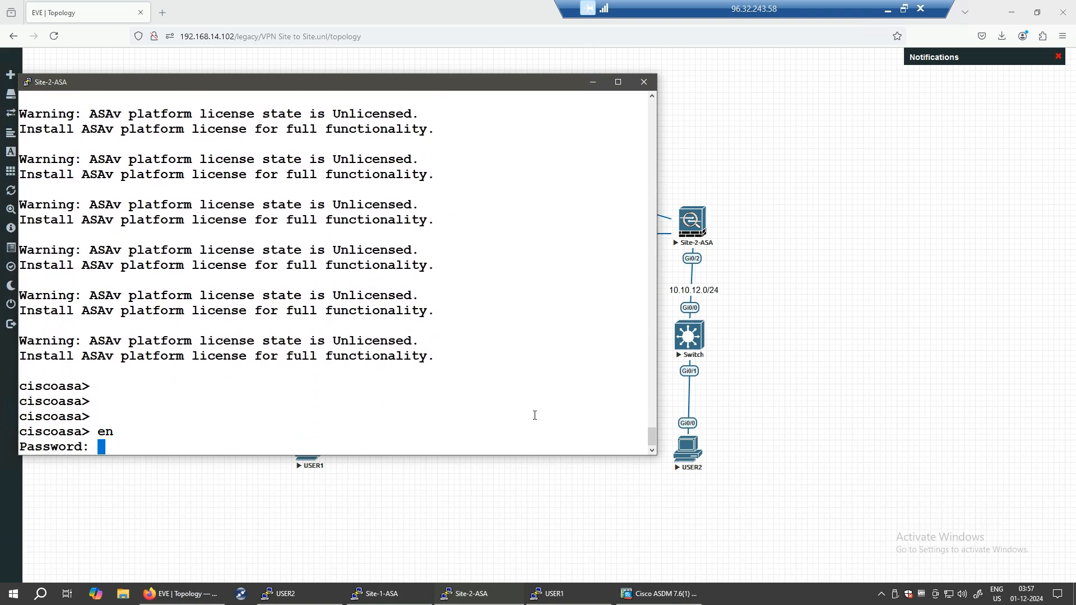
pyautogui.press('Return')
pyautogui.write('conf t')
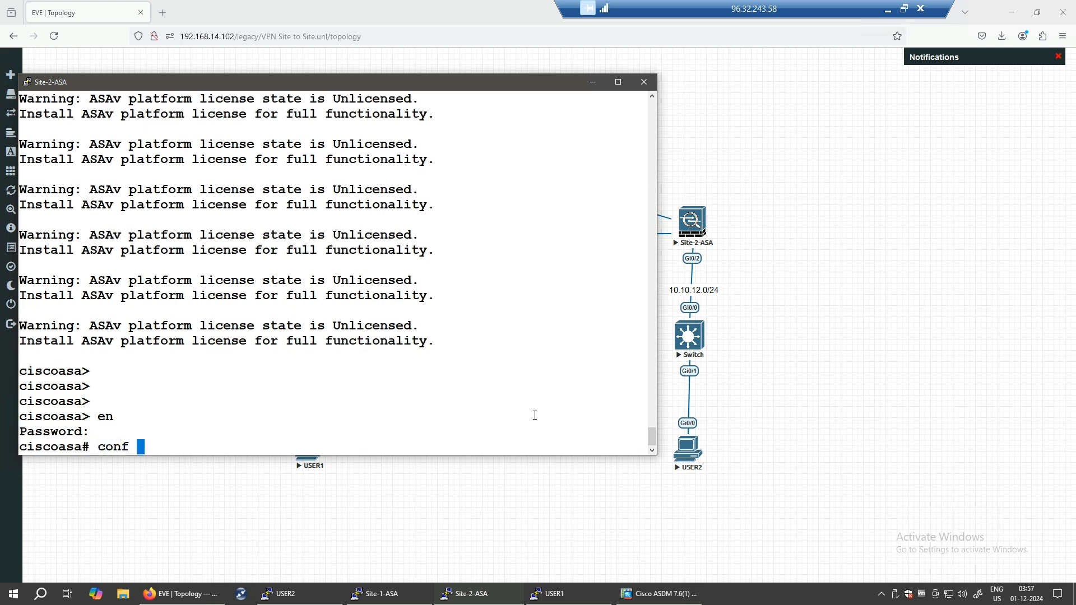
pyautogui.press('Return')
pyautogui.press('Return')
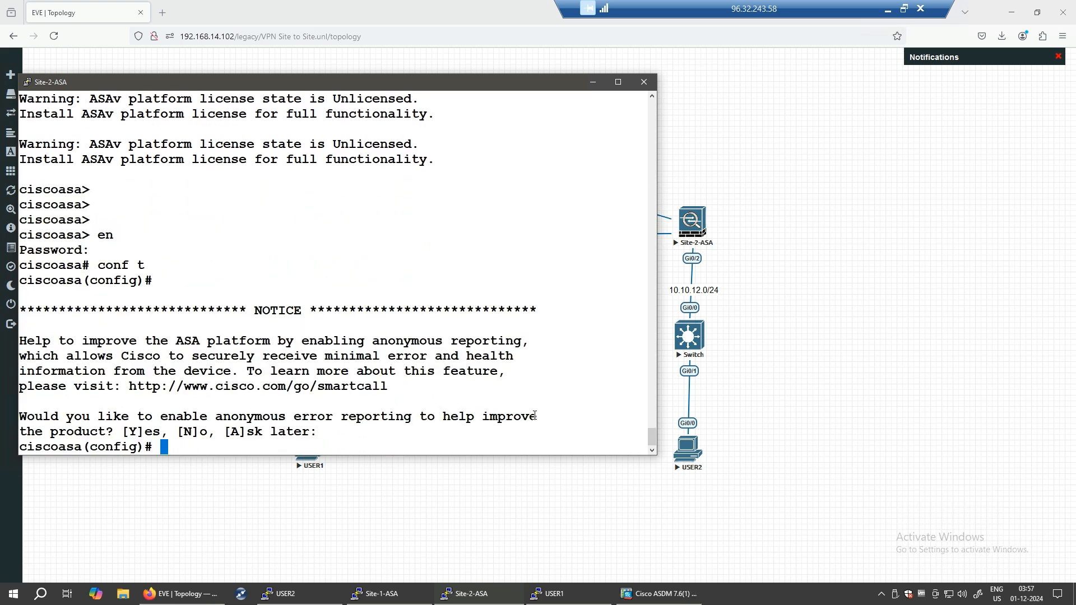
pyautogui.write('int g0')
pyautogui.moveTo(657, 155); pyautogui.dragTo(594, 152)
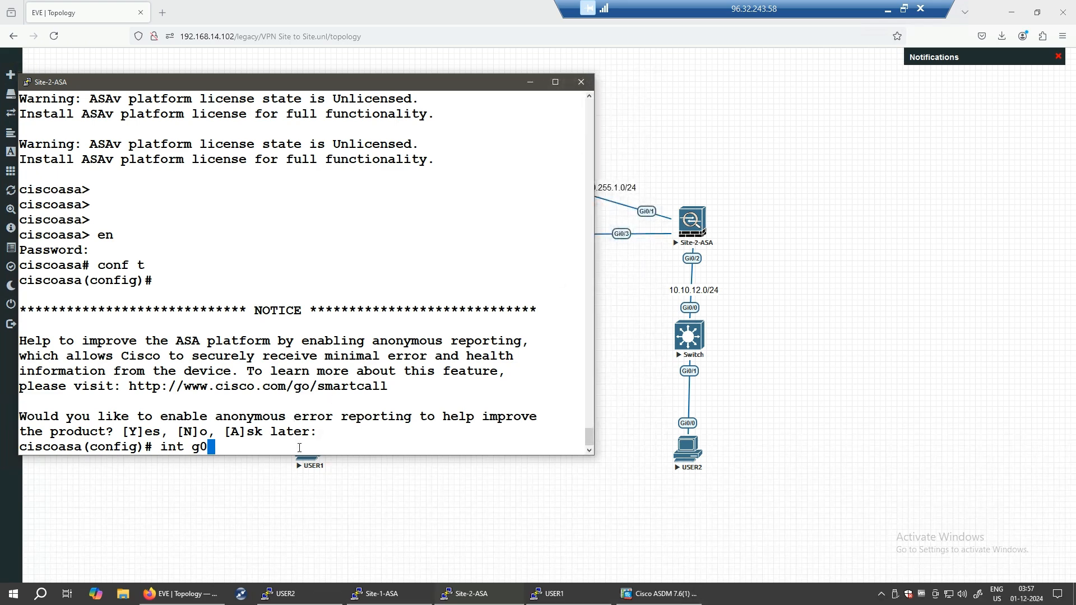
pyautogui.write('/1')
pyautogui.press('Return')
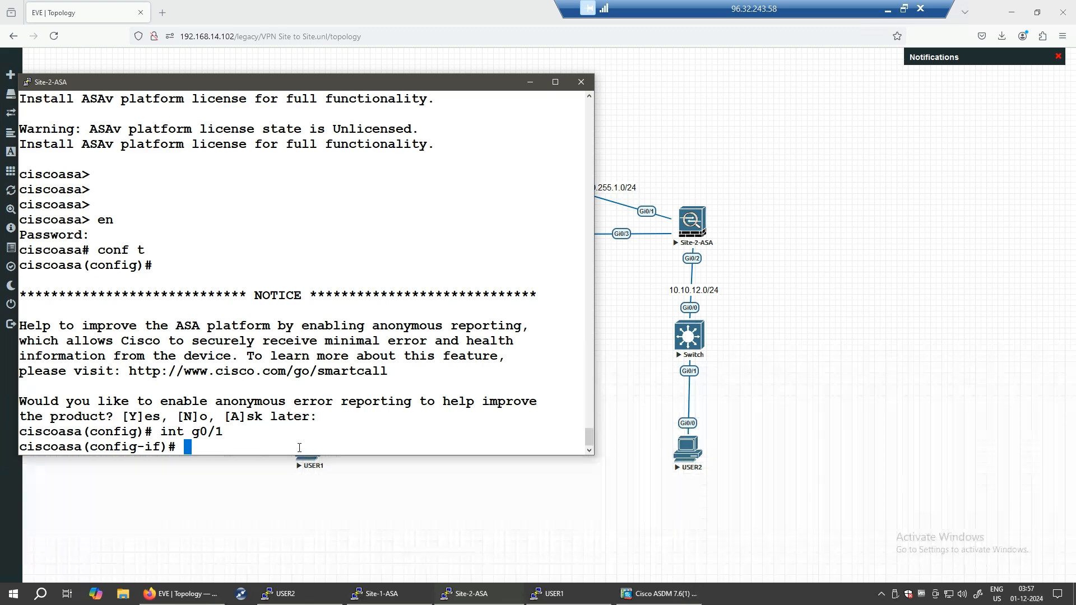
# - Describe g0/1 as 'link to management', name it management, and set security level 70
pyautogui.write('lin')
pyautogui.press('BackSpace')
pyautogui.press('BackSpace')
pyautogui.press('BackSpace')
pyautogui.write('des link to management')
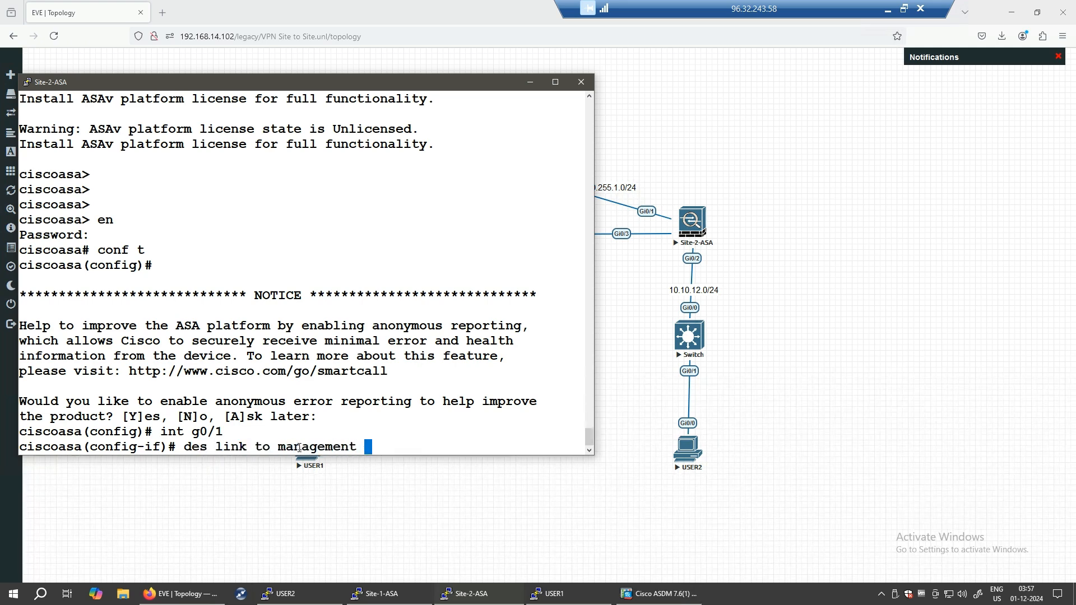
pyautogui.press('Return')
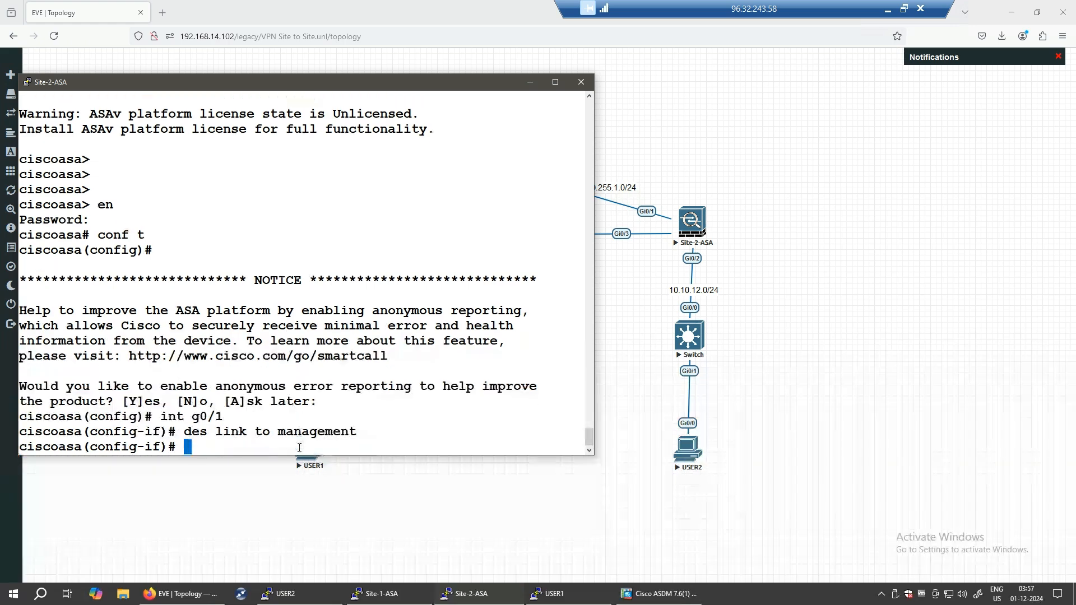
pyautogui.write('nameif mana')
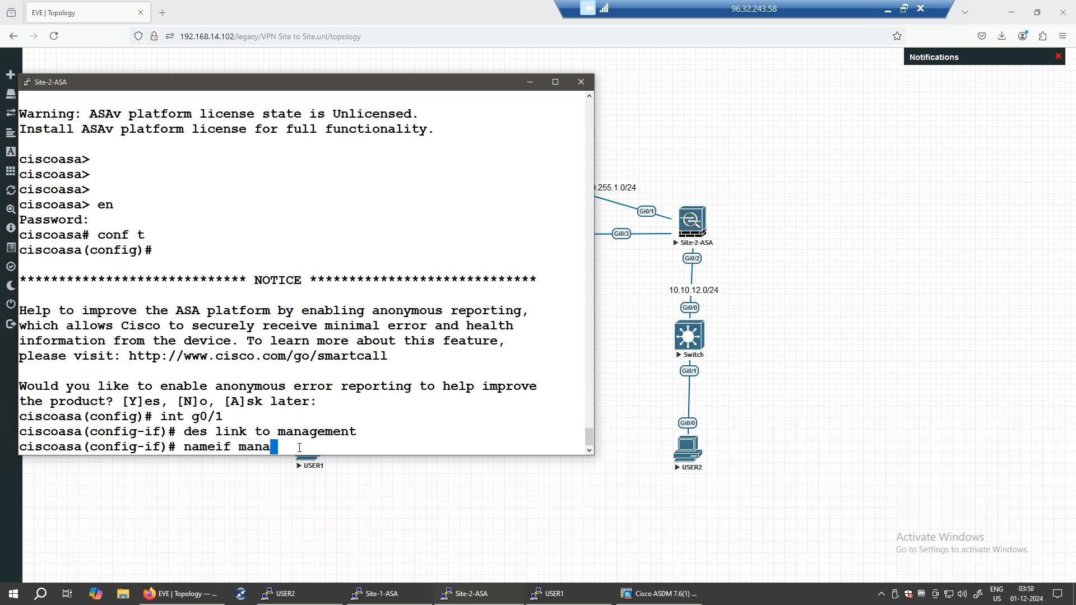
pyautogui.write('gement')
pyautogui.press('Return')
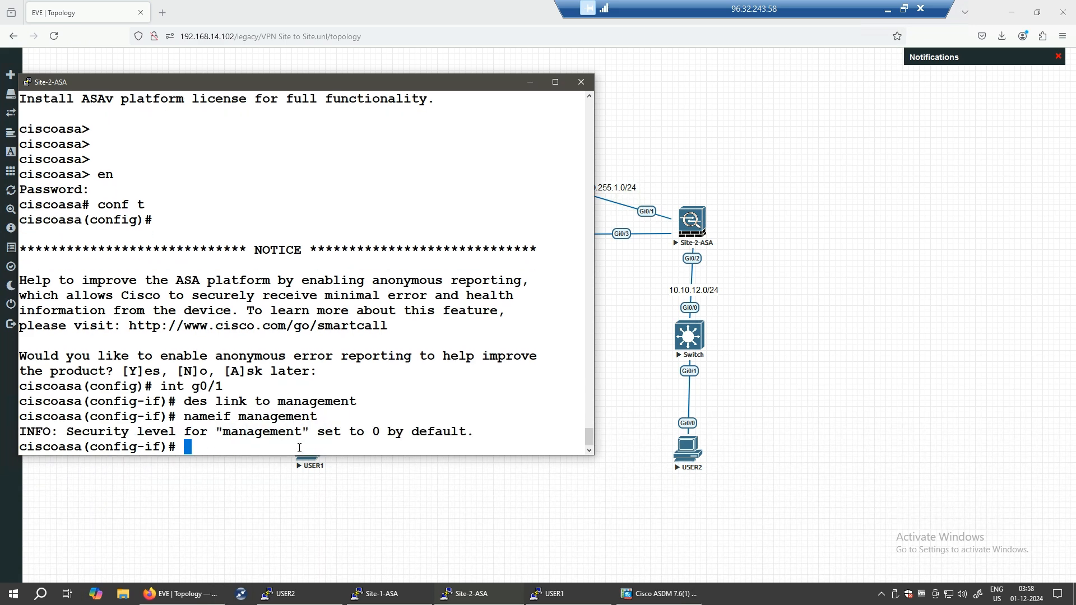
pyautogui.write('secur')
pyautogui.press('Tab')
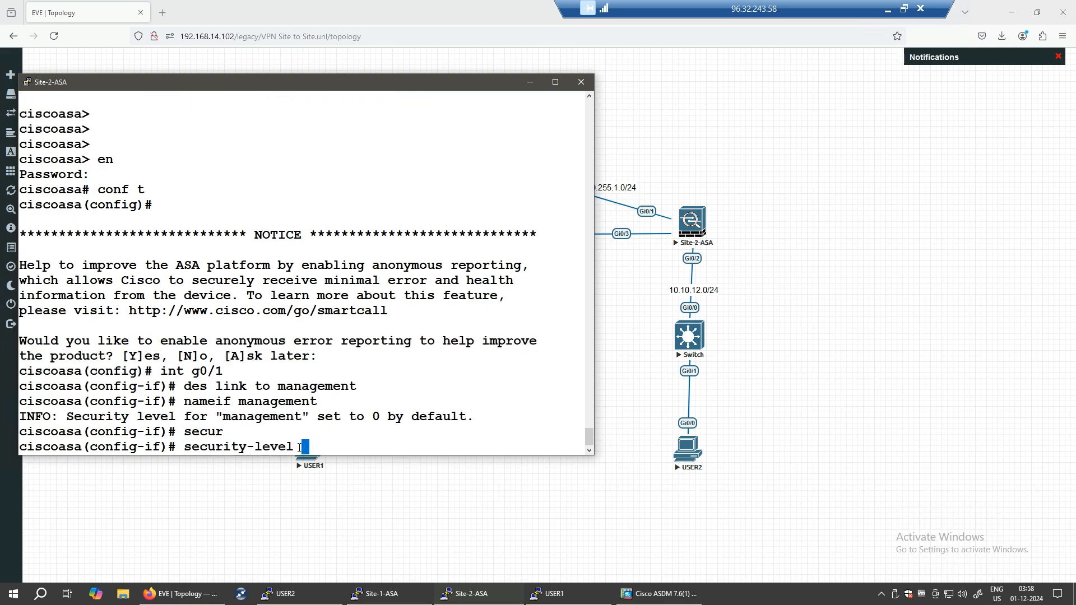
pyautogui.write('70')
pyautogui.press('Return')
# - Assign g0/1 address 10.255.1.202 255.255.255.0 and bring the interface up
pyautogui.write('ip add ')
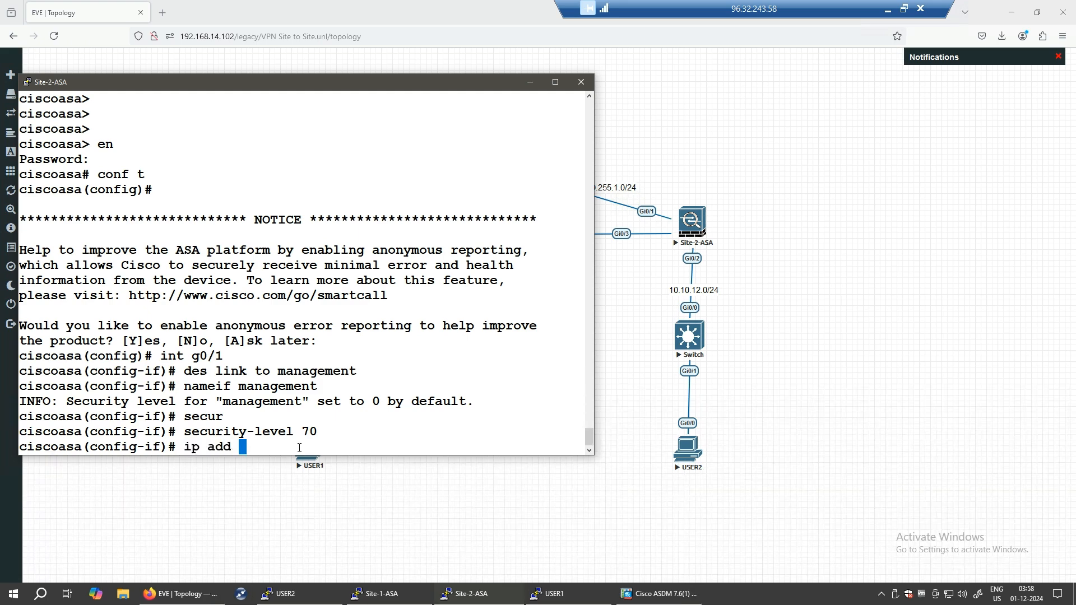
pyautogui.write('10.255.1.202 255.255.')
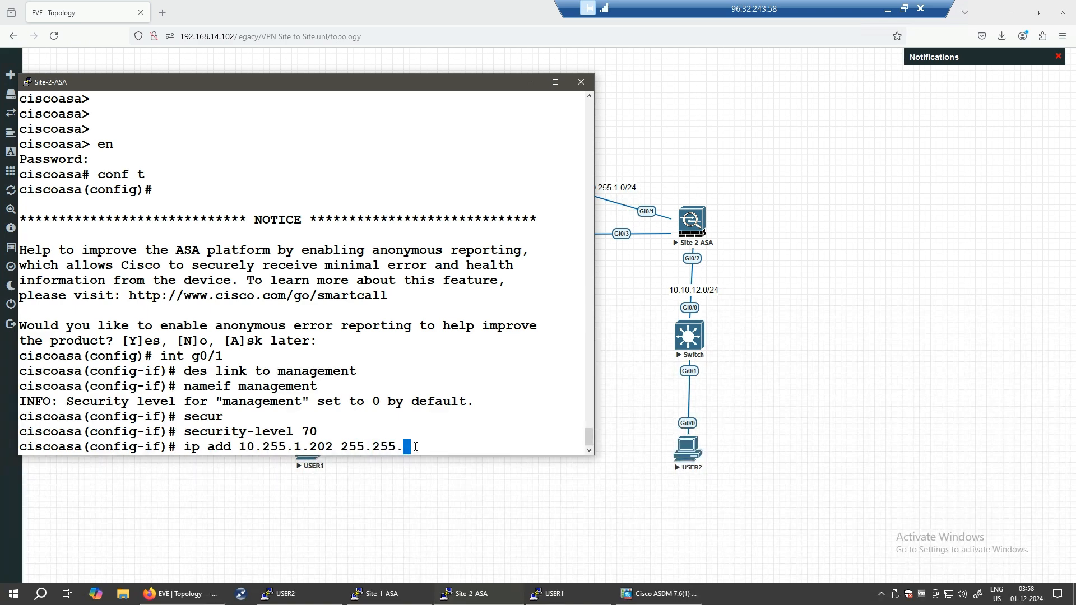
pyautogui.write('255.0')
pyautogui.press('Return')
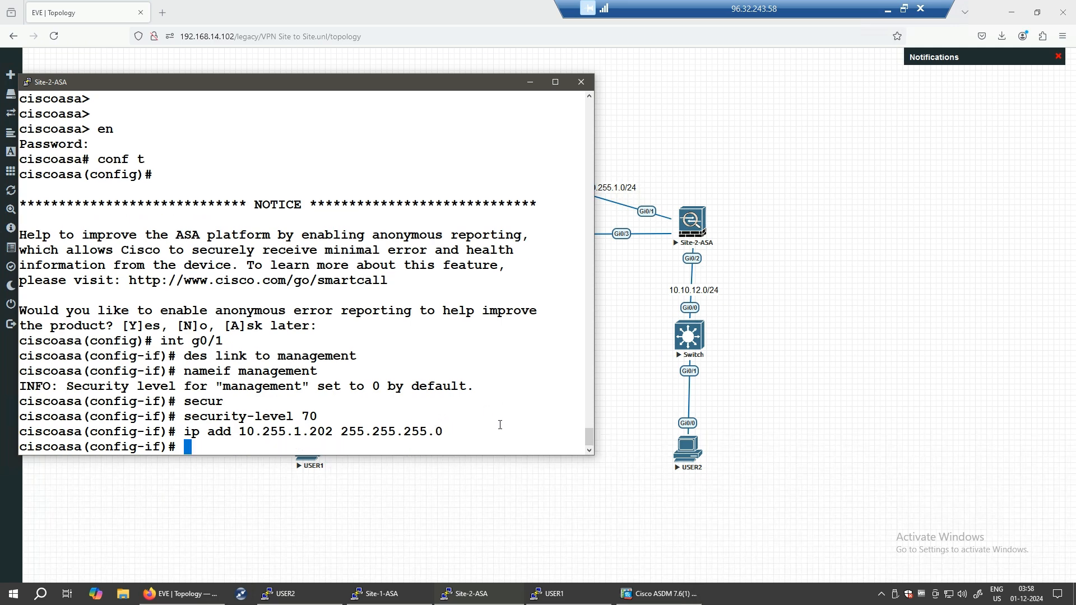
pyautogui.write('no shut')
pyautogui.press('Return')
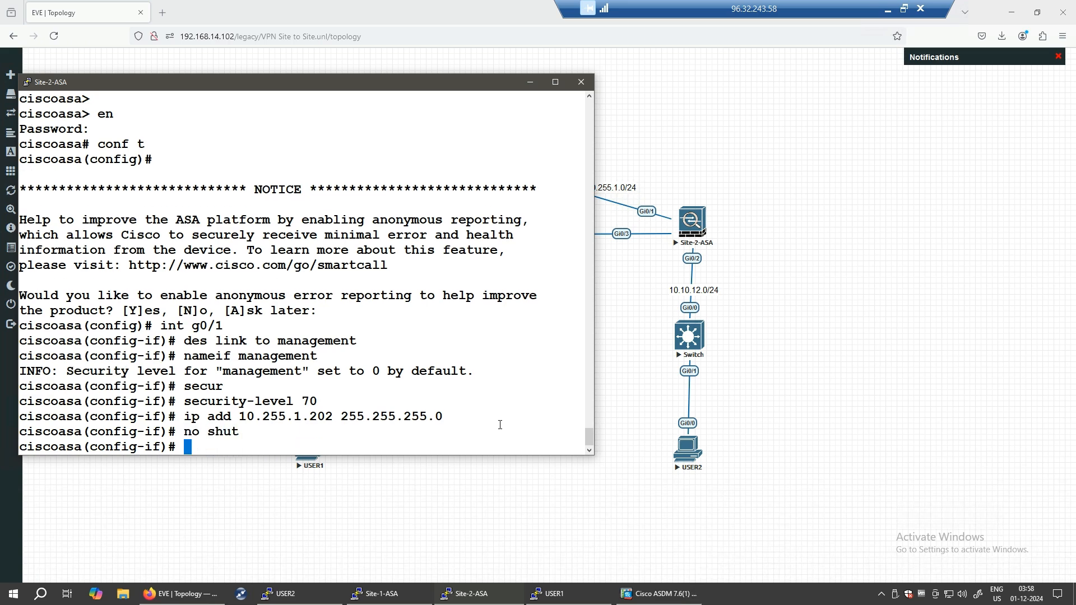
pyautogui.write('http se')
# - Enable the HTTP server and allow HTTP access from any address on management ('http 0 0 management')
pyautogui.press('Tab')
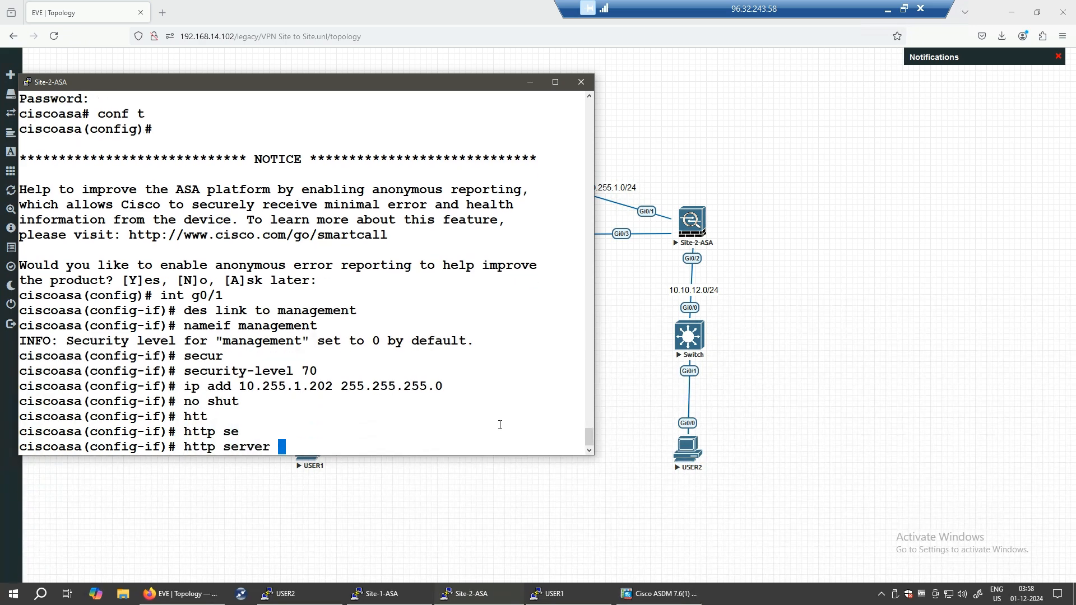
pyautogui.write('en')
pyautogui.press('Tab')
pyautogui.press('Return')
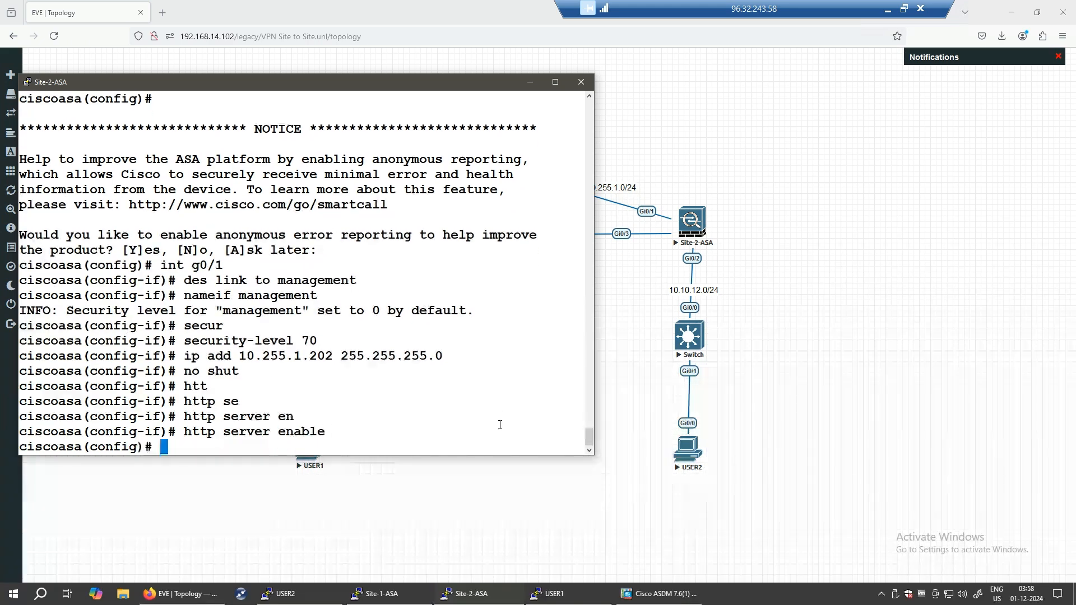
pyautogui.write('http 0 0 man')
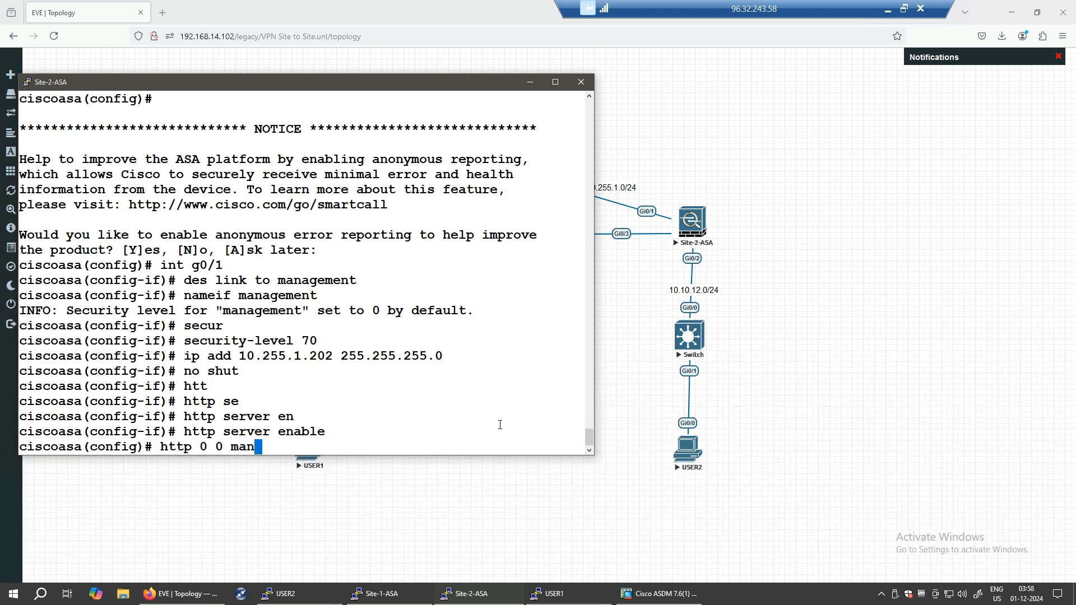
pyautogui.press('Tab')
pyautogui.press('Return')
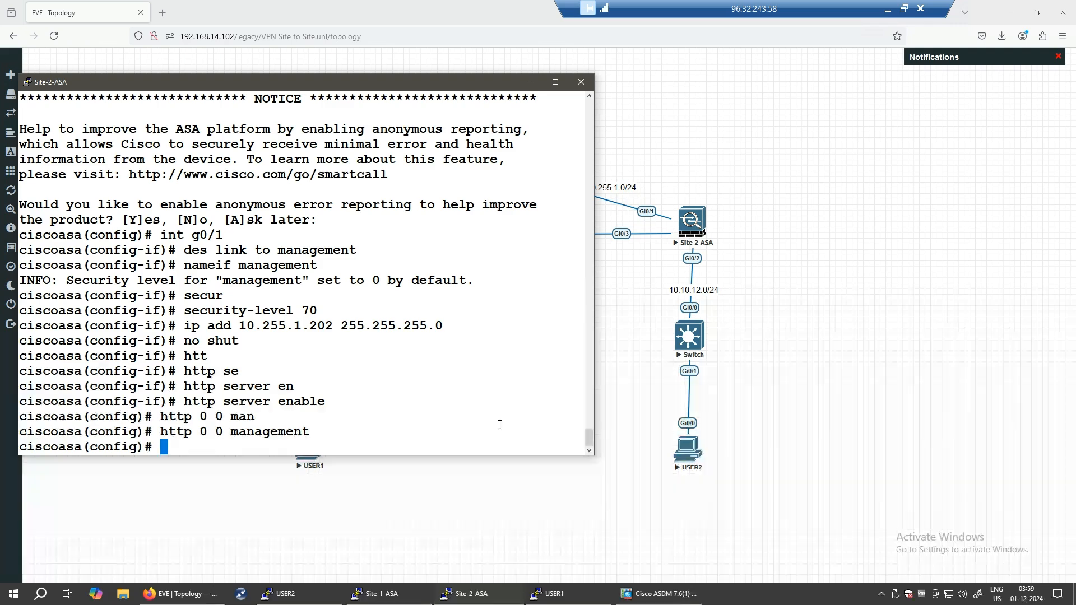
# - Create local user admin with its password at privilege level 15
pyautogui.write('user')
pyautogui.press('BackSpace')
pyautogui.press('Tab')
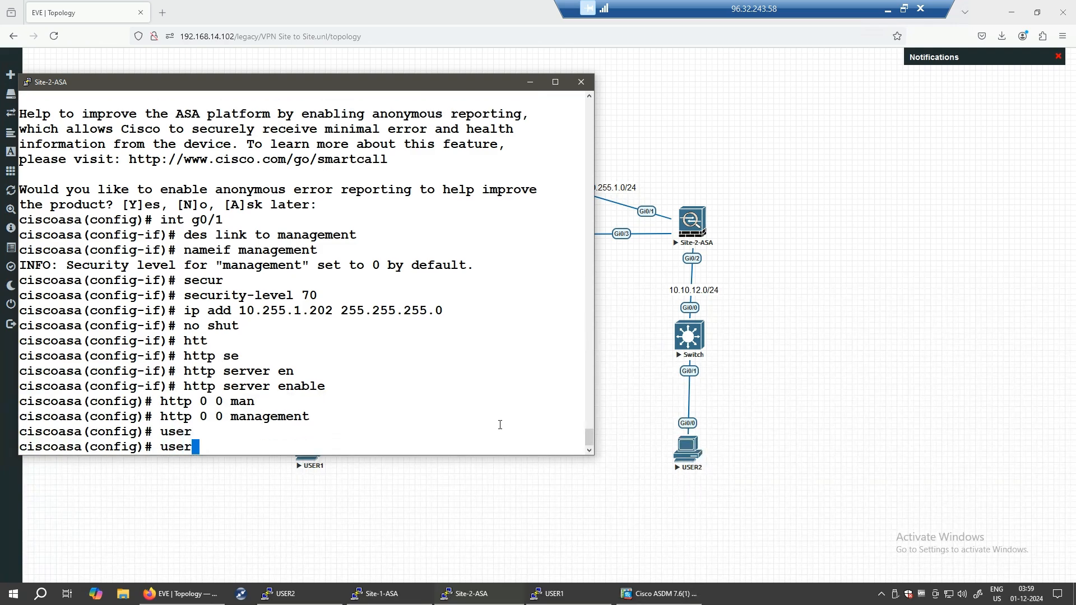
pyautogui.write('n')
pyautogui.press('Tab')
pyautogui.write('admin p')
pyautogui.write('as')
pyautogui.press('Tab')
pyautogui.write('cisco ')
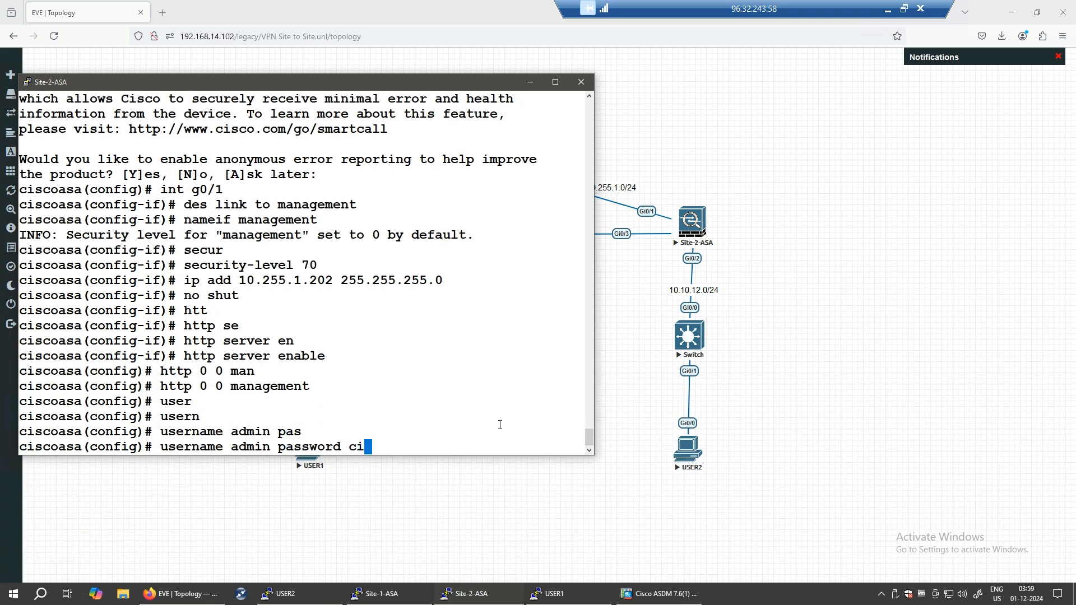
pyautogui.write('pri')
pyautogui.press('Tab')
pyautogui.write('15')
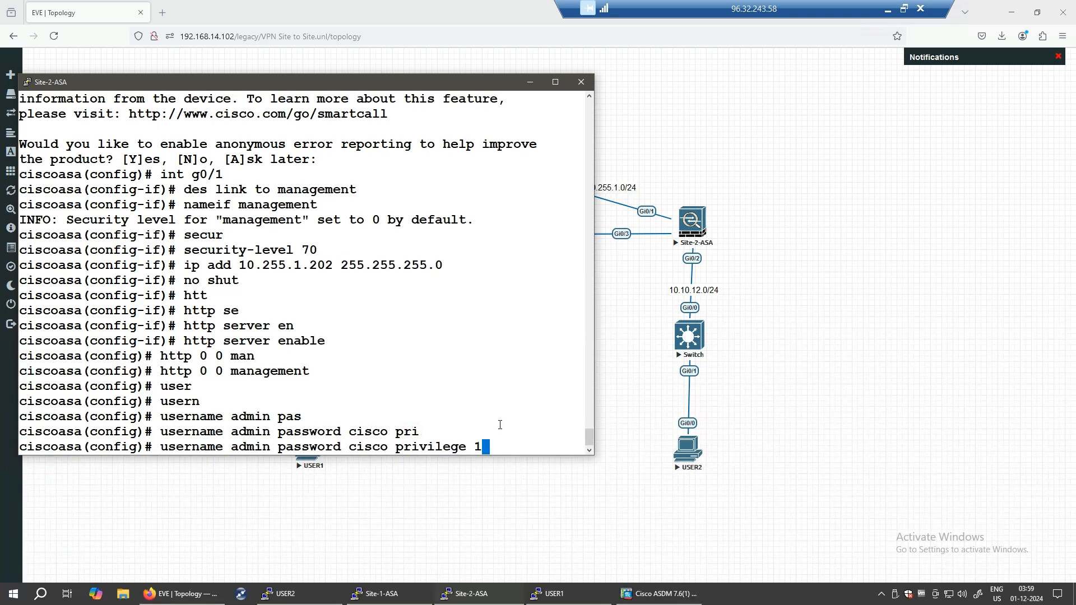
pyautogui.press('Return')
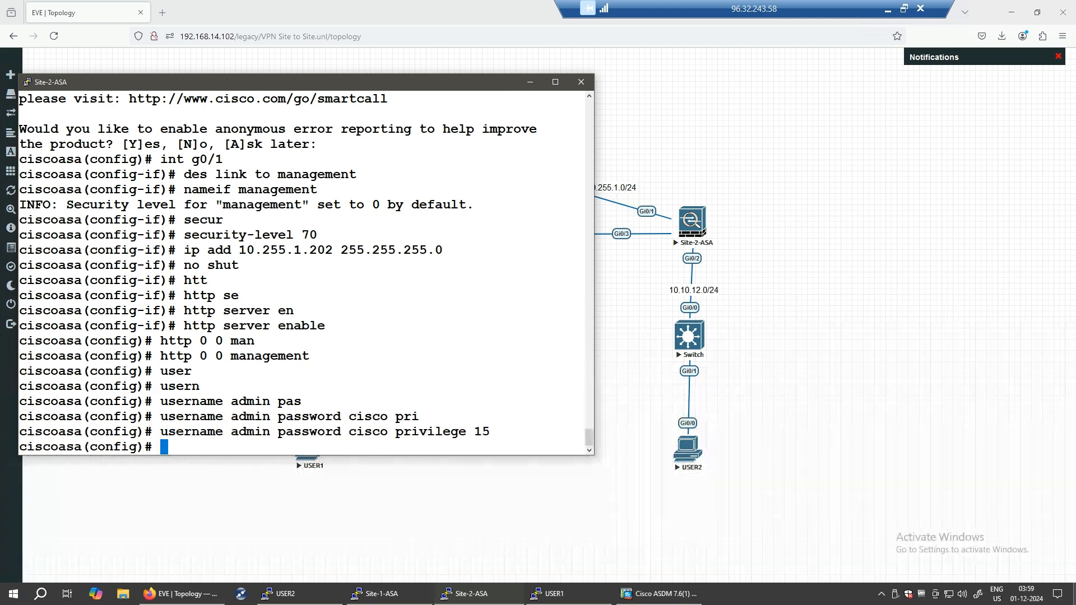
pyautogui.hotkey('ctrl', 'shift', '3')
# - Annotate the Gi0/2 link, Gi0/3 interface and 'ASDM' on the topology, then clear the annotations
pyautogui.moveTo(721, 257)
pyautogui.mouseDown()
pyautogui.moveTo(695, 251)
pyautogui.moveTo(736, 251)
pyautogui.mouseUp()
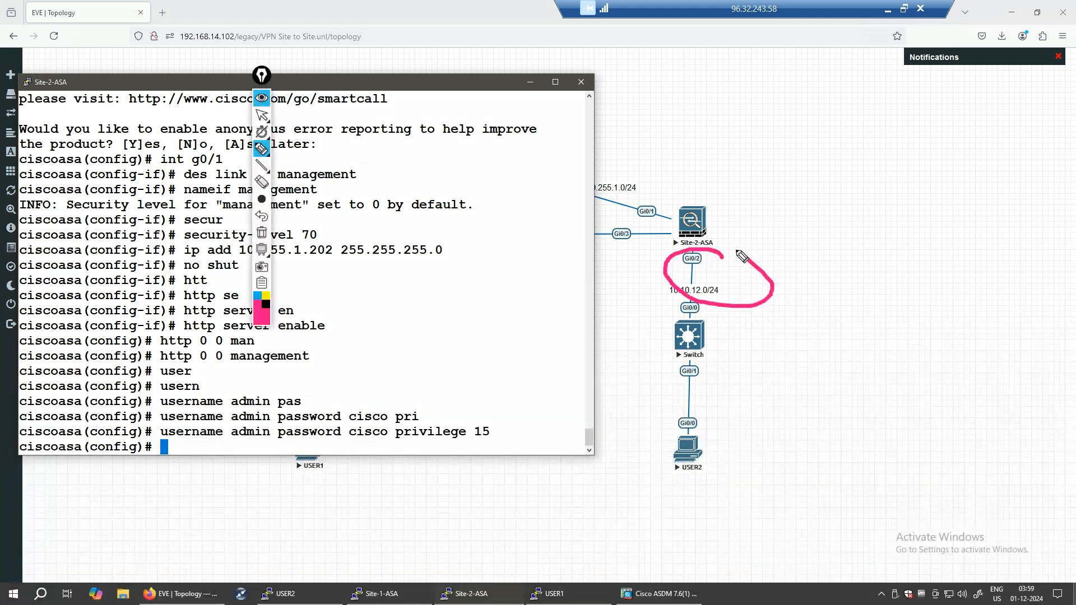
pyautogui.moveTo(640, 229)
pyautogui.mouseDown()
pyautogui.moveTo(594, 242)
pyautogui.moveTo(653, 235)
pyautogui.mouseUp()
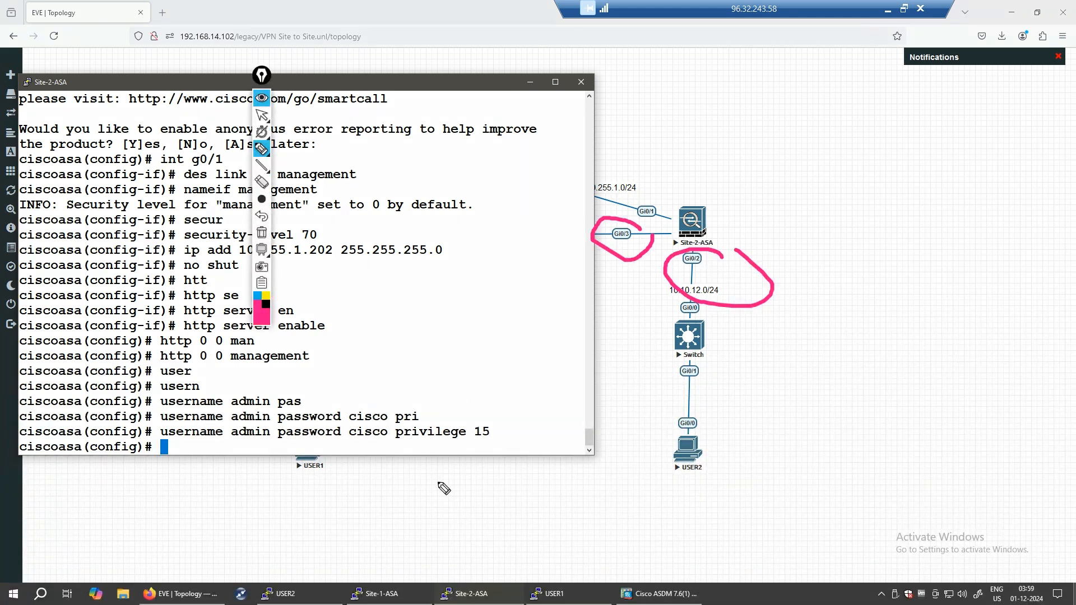
pyautogui.moveTo(815, 384)
pyautogui.mouseDown()
pyautogui.moveTo(899, 351)
pyautogui.moveTo(952, 308)
pyautogui.moveTo(992, 302)
pyautogui.mouseUp()
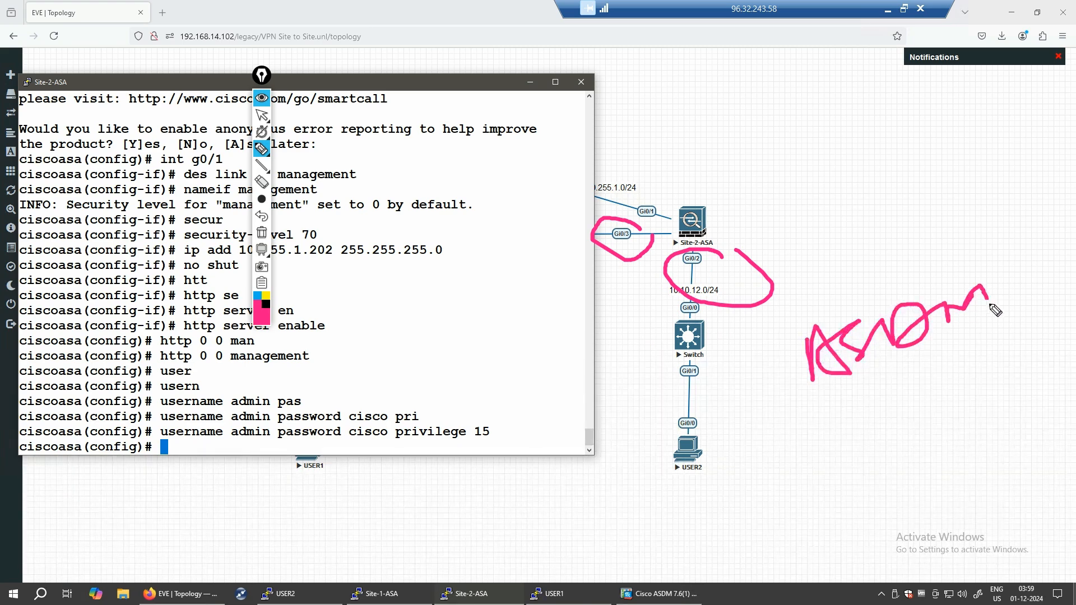
pyautogui.click(262, 236)
pyautogui.rightClick(263, 303)
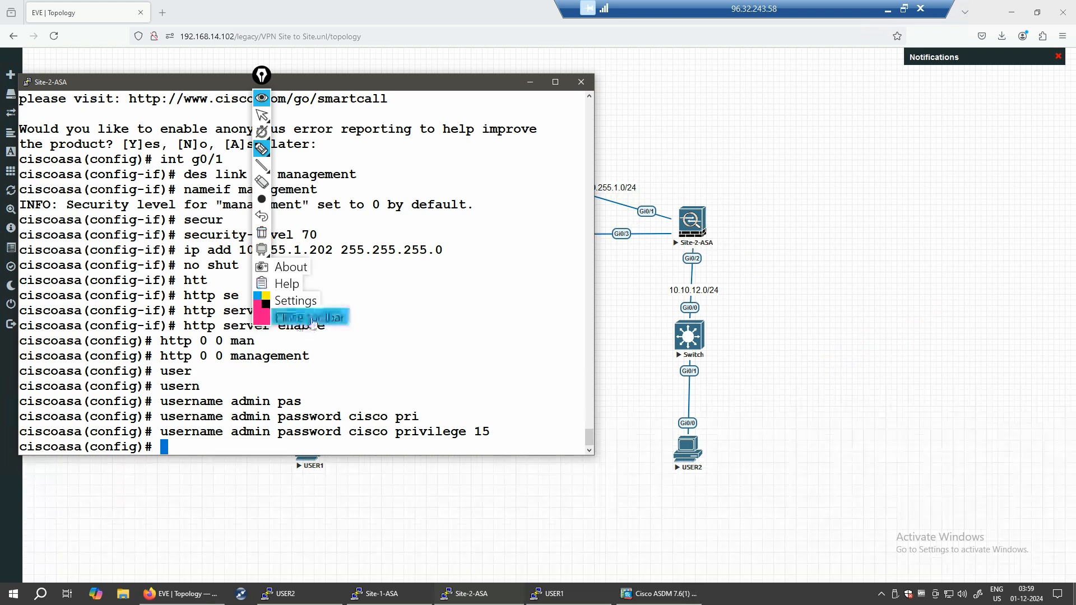
pyautogui.click(312, 319)
# - Minimise the console and browser, and open the ASDM-IDM Launcher with device address 10.255.1.202
pyautogui.click(530, 82)
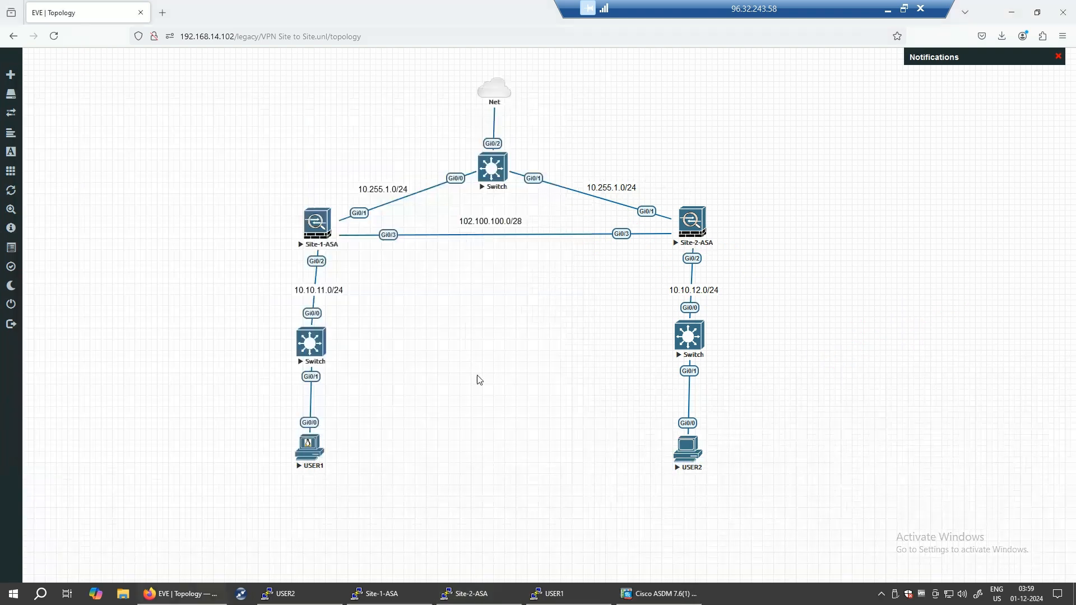
pyautogui.click(1012, 12)
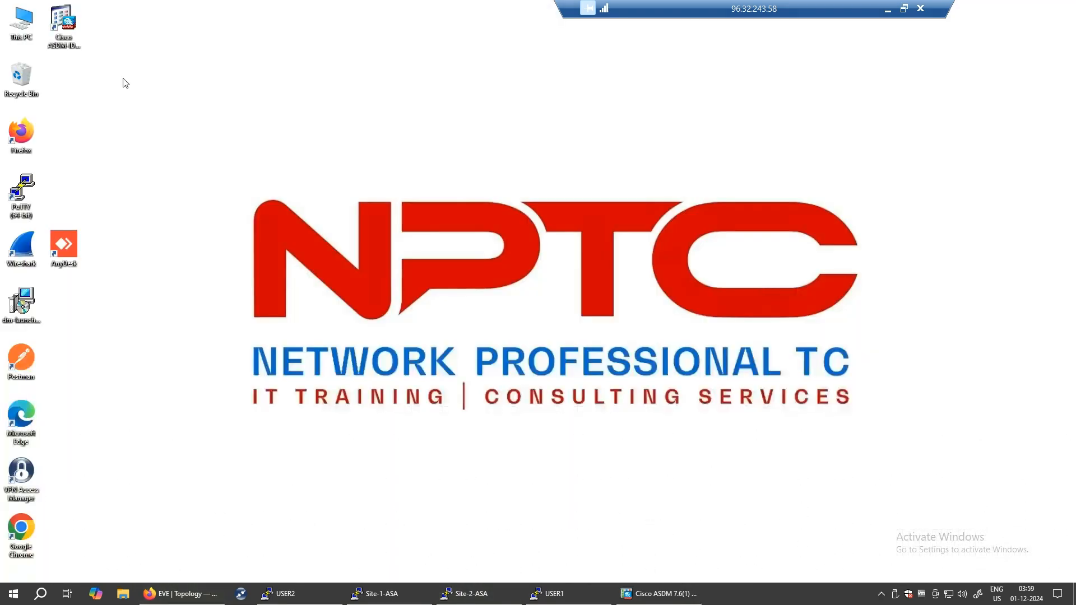
pyautogui.click(72, 31)
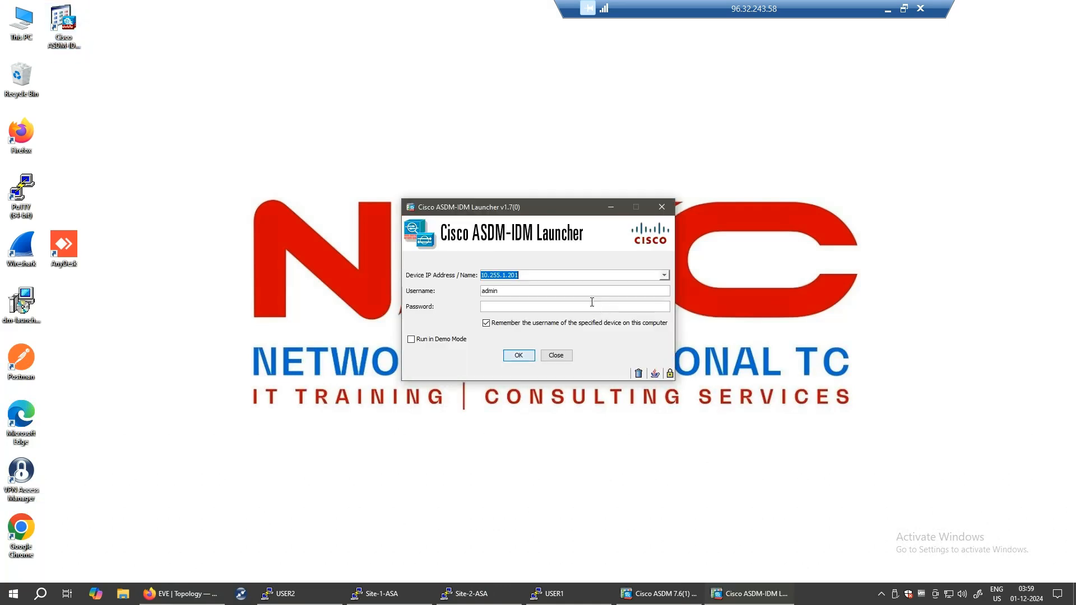
pyautogui.click(521, 275)
pyautogui.press('BackSpace')
pyautogui.press('Down')
# - Ping 10.255.1.51 from the Site-2-ASA console
pyautogui.click(477, 596)
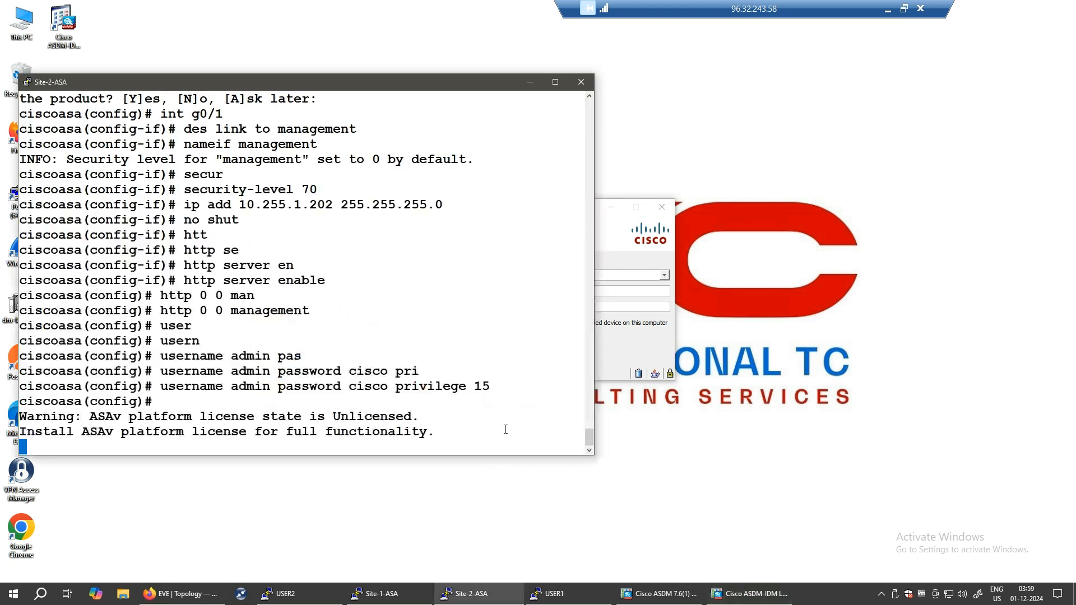
pyautogui.press('Return')
pyautogui.press('Return')
pyautogui.press('Return')
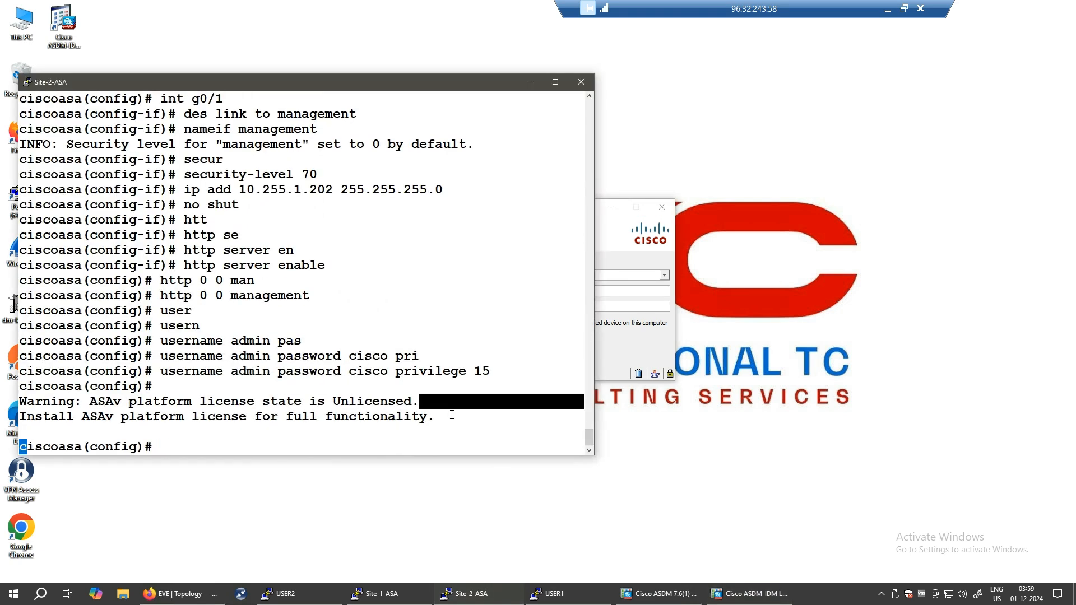
pyautogui.write('ping ')
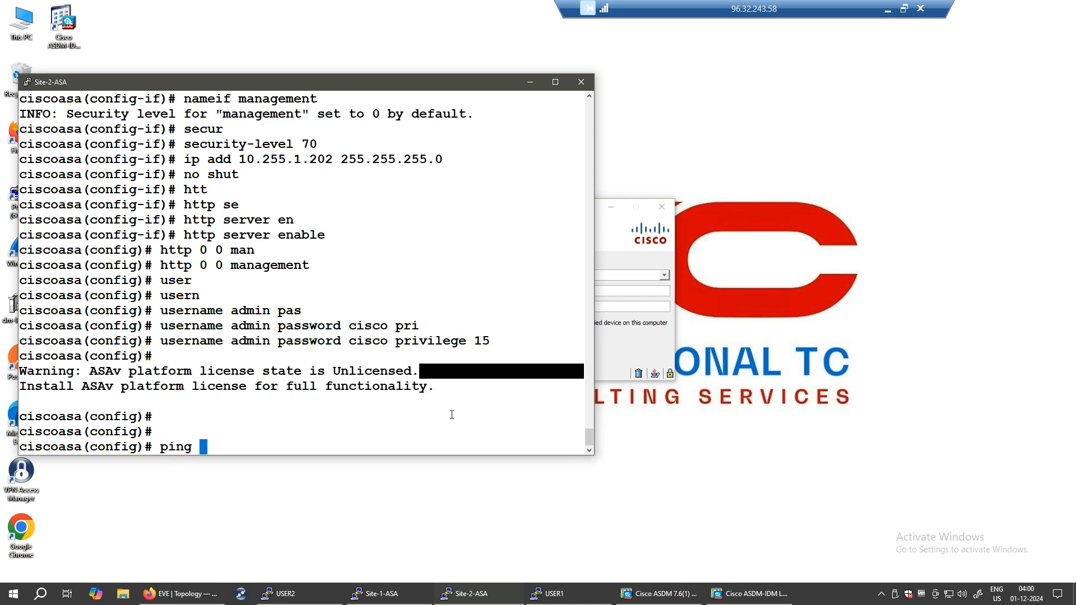
pyautogui.write('10.255.1.51')
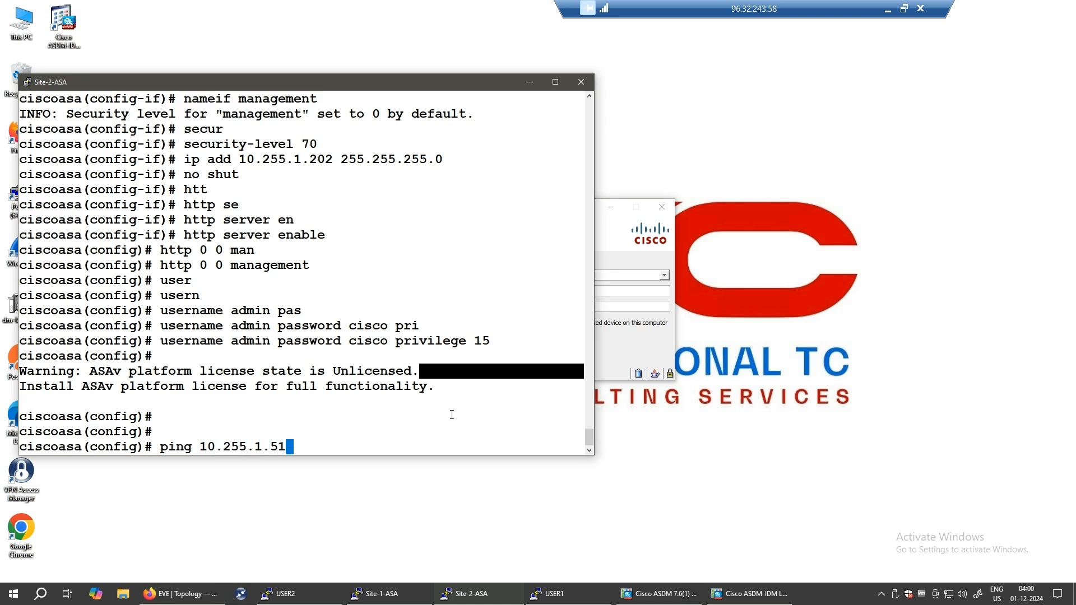
pyautogui.press('Return')
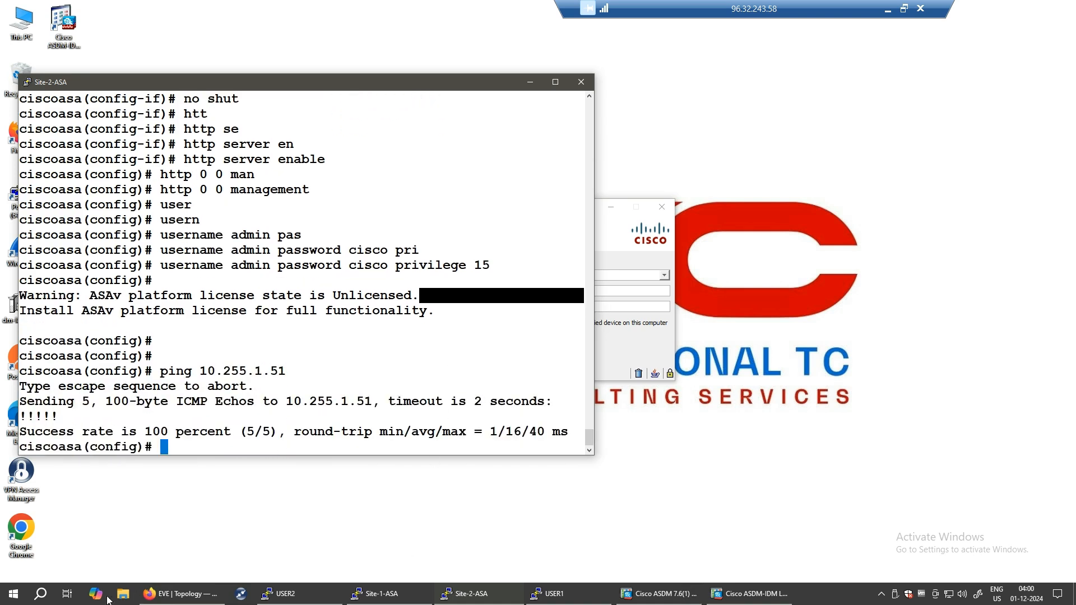
pyautogui.click(40, 594)
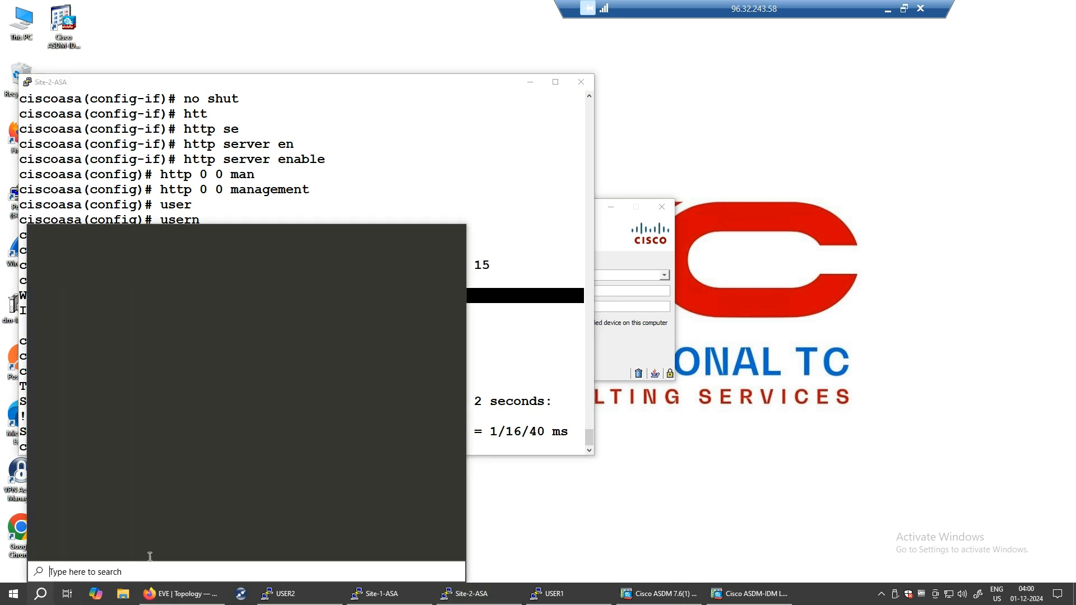
# - Run ipconfig in Command Prompt to confirm the PC's EVE adapter address 10.255.1.51
pyautogui.write('cmd')
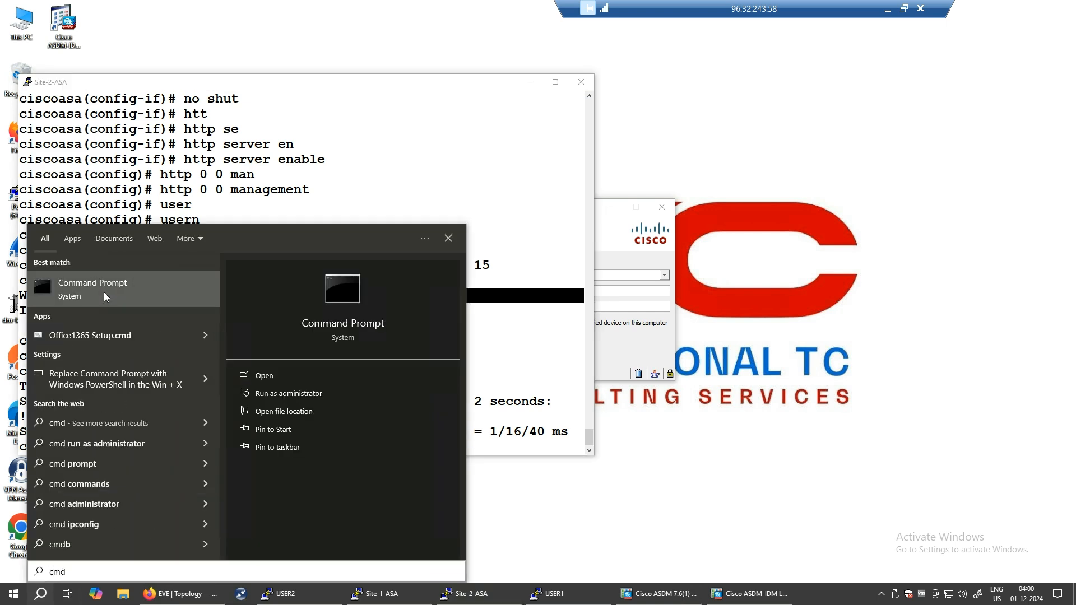
pyautogui.click(101, 284)
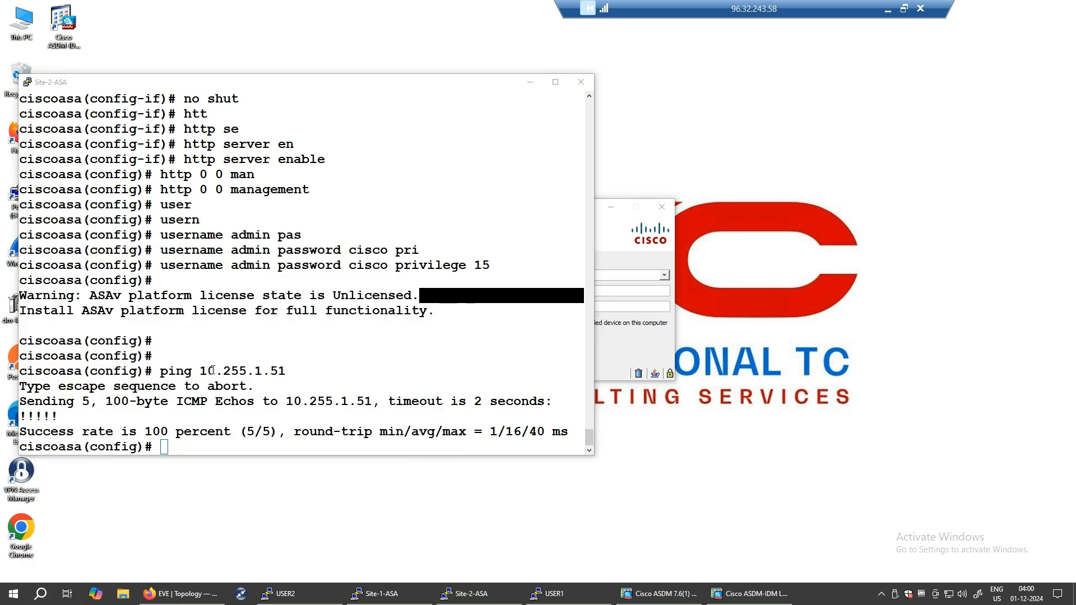
pyautogui.moveTo(401, 84); pyautogui.dragTo(735, 139)
pyautogui.click(657, 186)
pyautogui.write('ip')
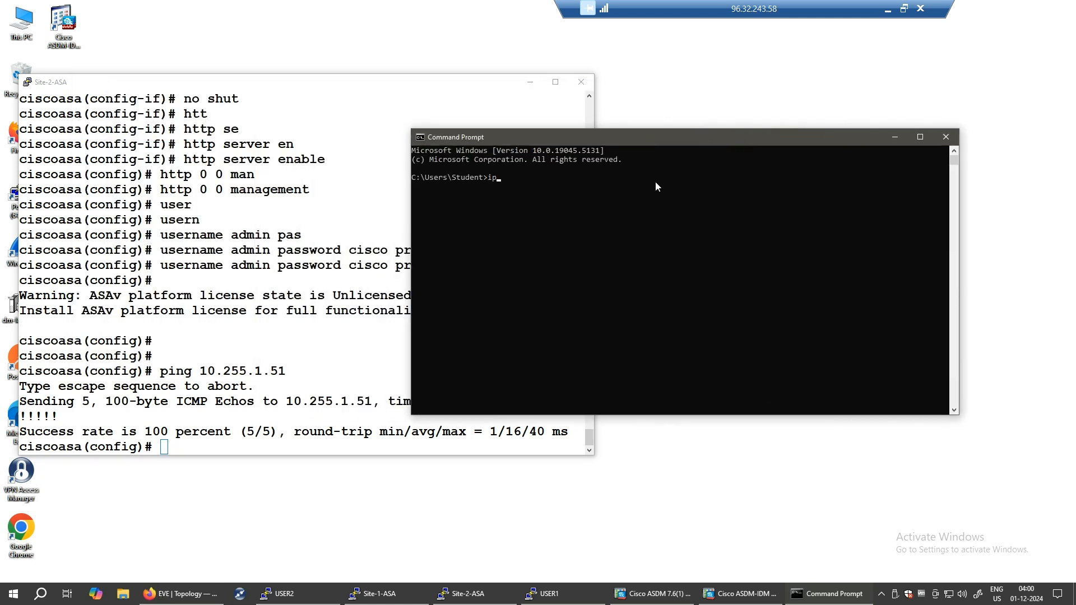
pyautogui.write('config')
pyautogui.press('Return')
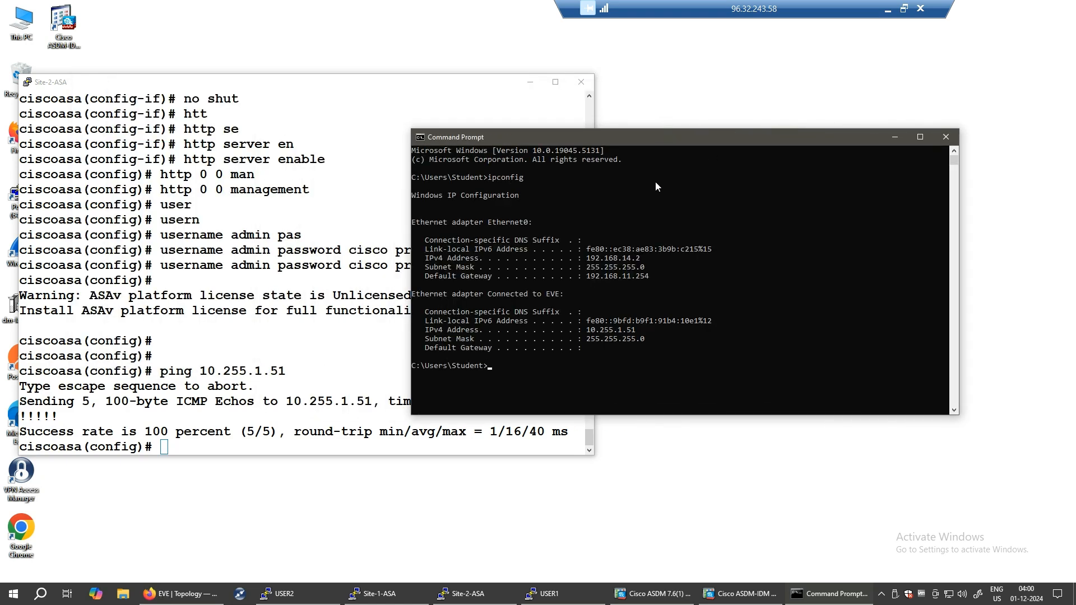
pyautogui.click(894, 138)
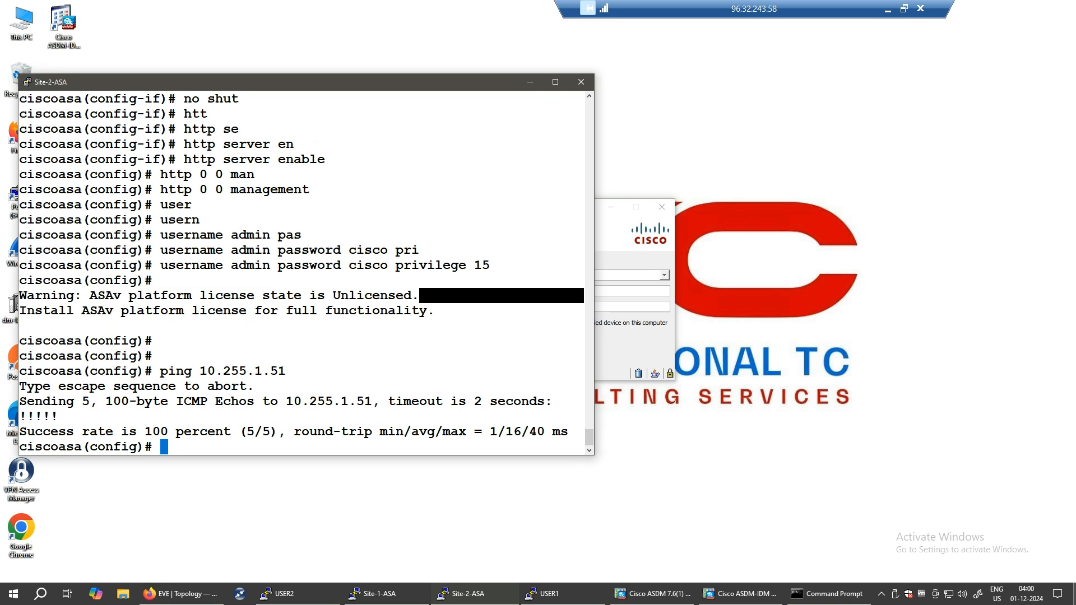
# - Annotate the ASDM shortcut and successful ping replies, and sketch a two-box link diagram
pyautogui.hotkey('ctrl', 'shift', '3')
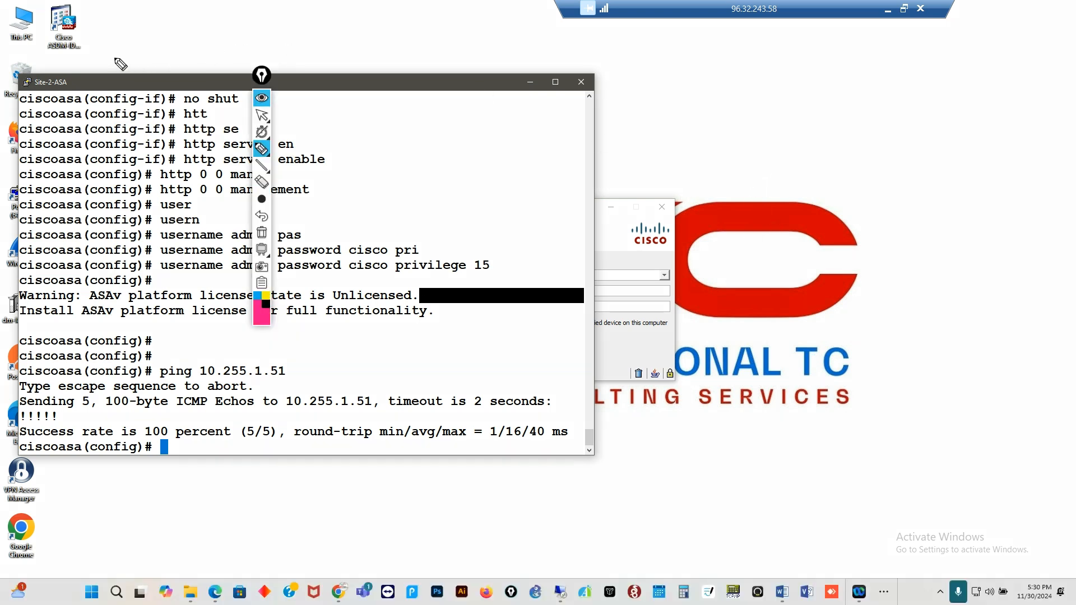
pyautogui.moveTo(120, 61)
pyautogui.mouseDown()
pyautogui.moveTo(56, 7)
pyautogui.moveTo(91, 63)
pyautogui.mouseUp()
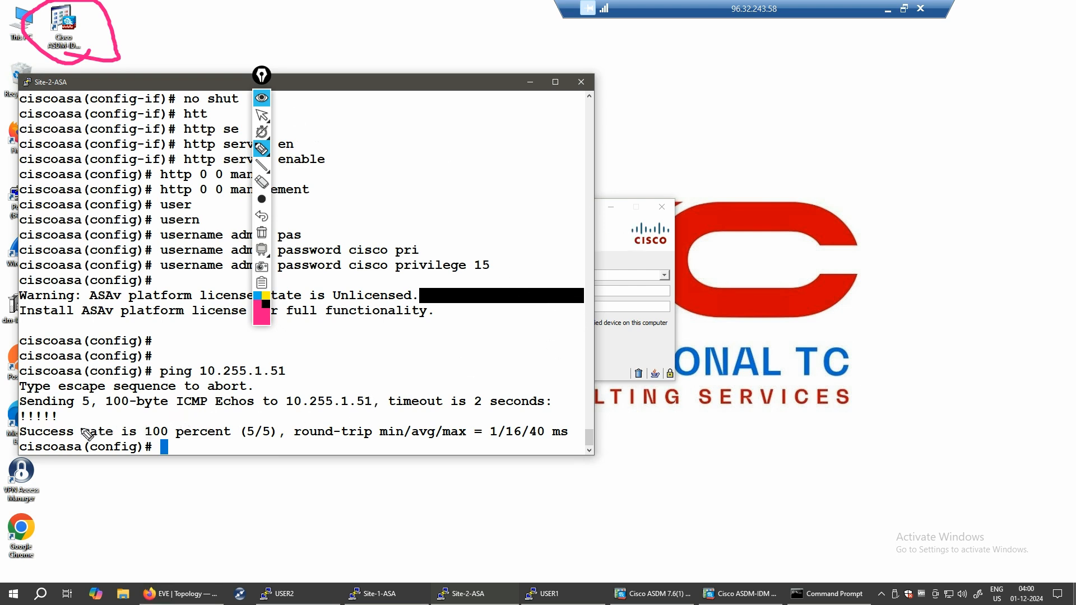
pyautogui.moveTo(45, 423); pyautogui.dragTo(91, 423)
pyautogui.moveTo(714, 97)
pyautogui.mouseDown()
pyautogui.moveTo(716, 113)
pyautogui.moveTo(853, 186)
pyautogui.moveTo(809, 99)
pyautogui.moveTo(708, 97)
pyautogui.mouseUp()
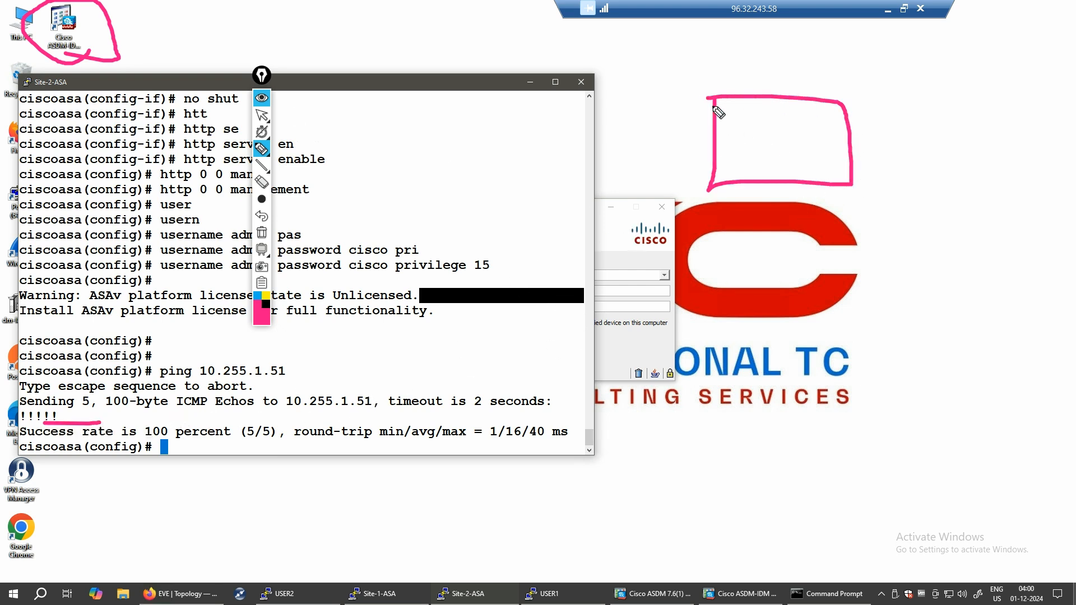
pyautogui.click(858, 161)
pyautogui.moveTo(918, 144); pyautogui.dragTo(947, 132)
pyautogui.moveTo(945, 94)
pyautogui.mouseDown()
pyautogui.moveTo(1001, 154)
pyautogui.moveTo(1007, 103)
pyautogui.moveTo(924, 95)
pyautogui.mouseUp()
pyautogui.moveTo(942, 132)
pyautogui.mouseDown()
pyautogui.moveTo(957, 128)
pyautogui.moveTo(964, 164)
pyautogui.mouseUp()
pyautogui.moveTo(854, 154)
pyautogui.mouseDown()
pyautogui.moveTo(817, 159)
pyautogui.moveTo(815, 187)
pyautogui.mouseUp()
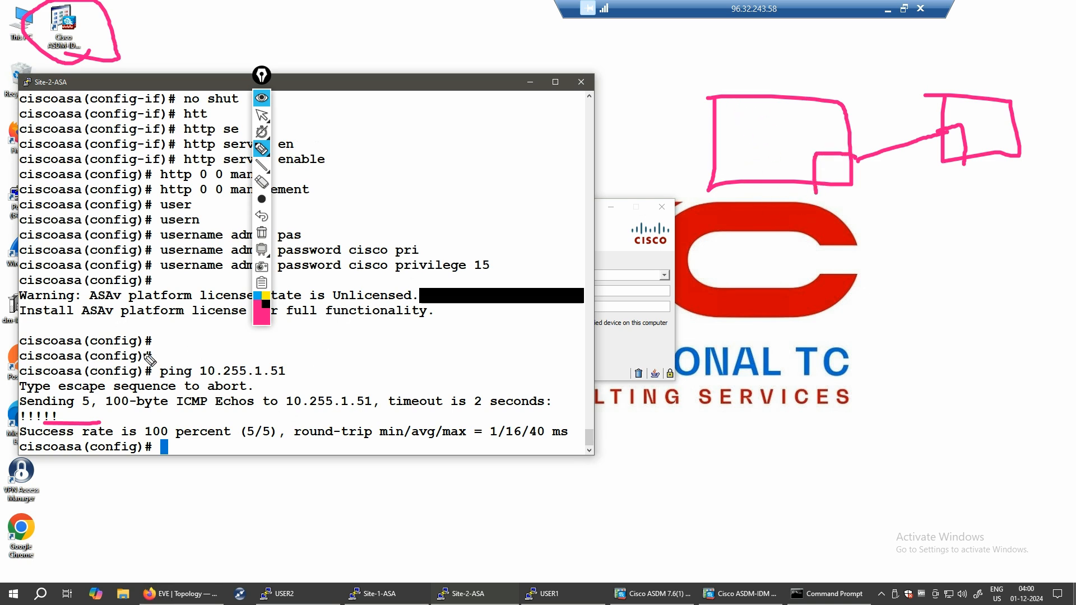
pyautogui.moveTo(841, 172)
pyautogui.mouseDown()
pyautogui.moveTo(944, 130)
pyautogui.moveTo(820, 163)
pyautogui.moveTo(943, 129)
pyautogui.mouseUp()
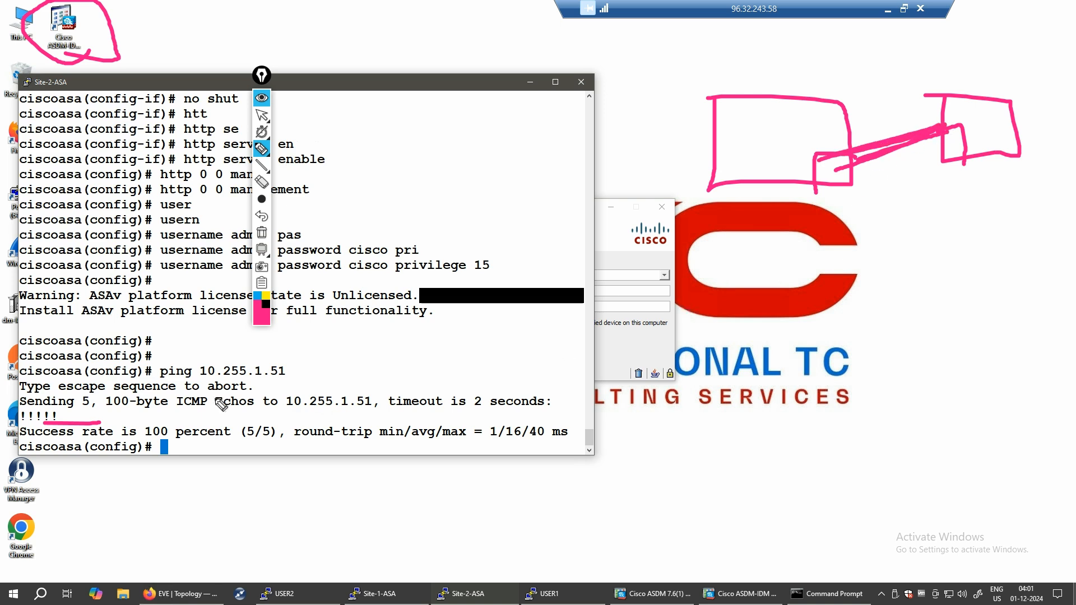
# - Clear the drawings, close the pen overlay, and minimise the Site-2-ASA console
pyautogui.click(262, 233)
pyautogui.click(263, 284)
pyautogui.click(303, 318)
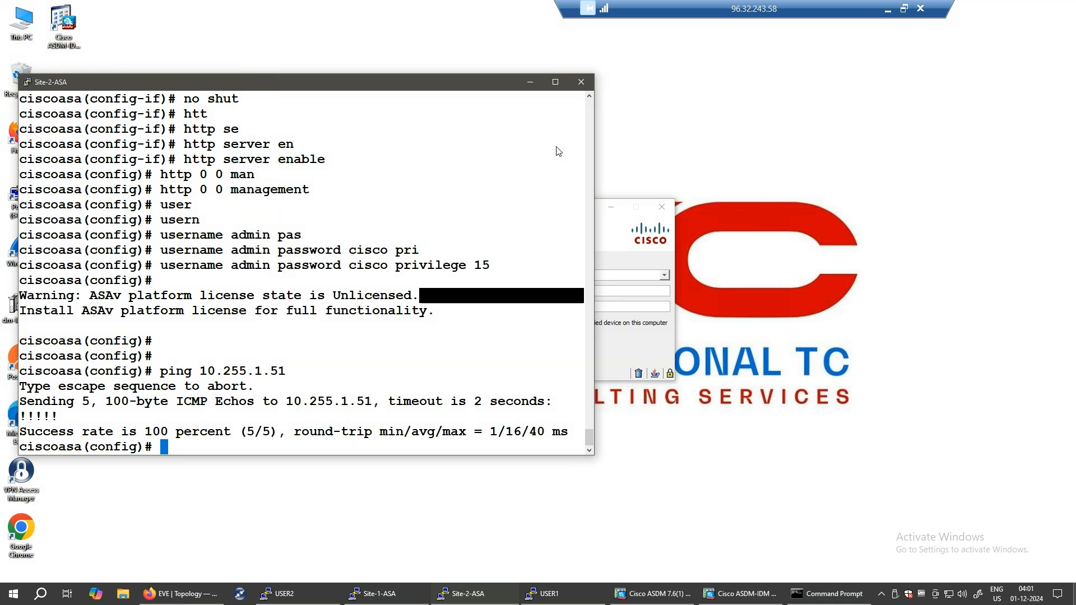
pyautogui.click(530, 82)
# - Move to the username field and handwrite an 'http' note with sketches over the desktop
pyautogui.click(520, 289)
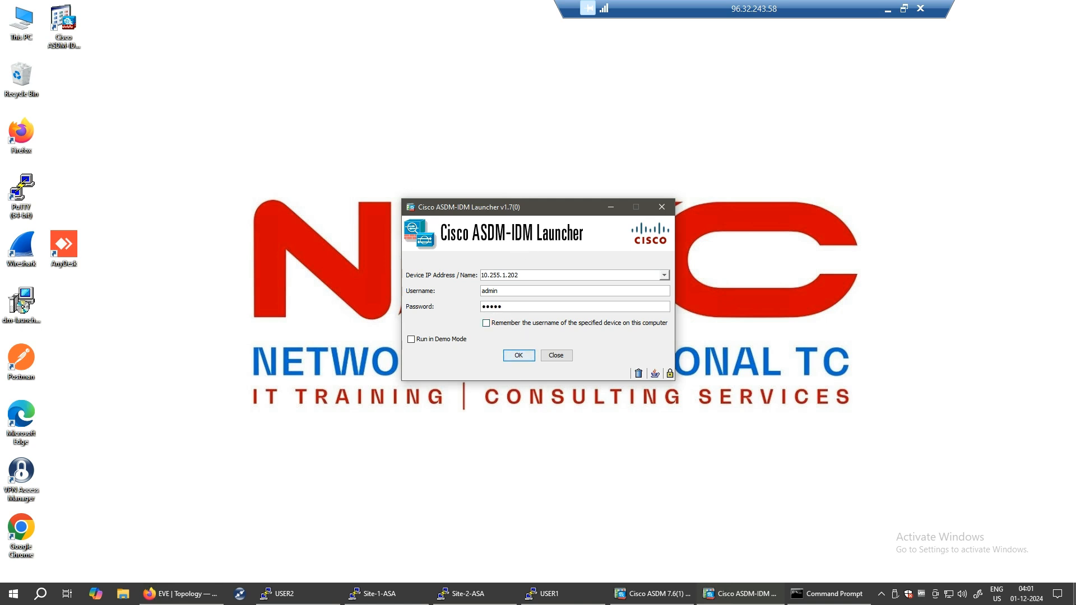
pyautogui.hotkey('ctrl', 'shift', '3')
pyautogui.moveTo(595, 105)
pyautogui.mouseDown()
pyautogui.moveTo(629, 158)
pyautogui.moveTo(668, 154)
pyautogui.mouseUp()
pyautogui.moveTo(639, 79)
pyautogui.mouseDown()
pyautogui.moveTo(693, 140)
pyautogui.moveTo(713, 128)
pyautogui.mouseUp()
pyautogui.moveTo(657, 119)
pyautogui.mouseDown()
pyautogui.moveTo(745, 127)
pyautogui.moveTo(782, 60)
pyautogui.moveTo(812, 97)
pyautogui.mouseUp()
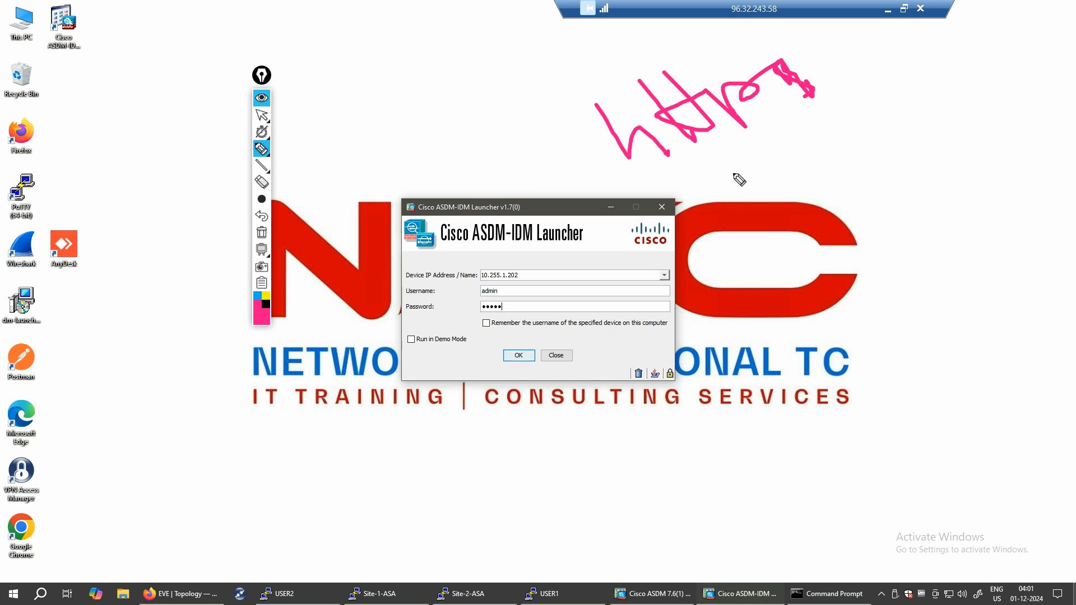
pyautogui.moveTo(723, 181); pyautogui.dragTo(780, 151)
pyautogui.moveTo(860, 120); pyautogui.dragTo(917, 109)
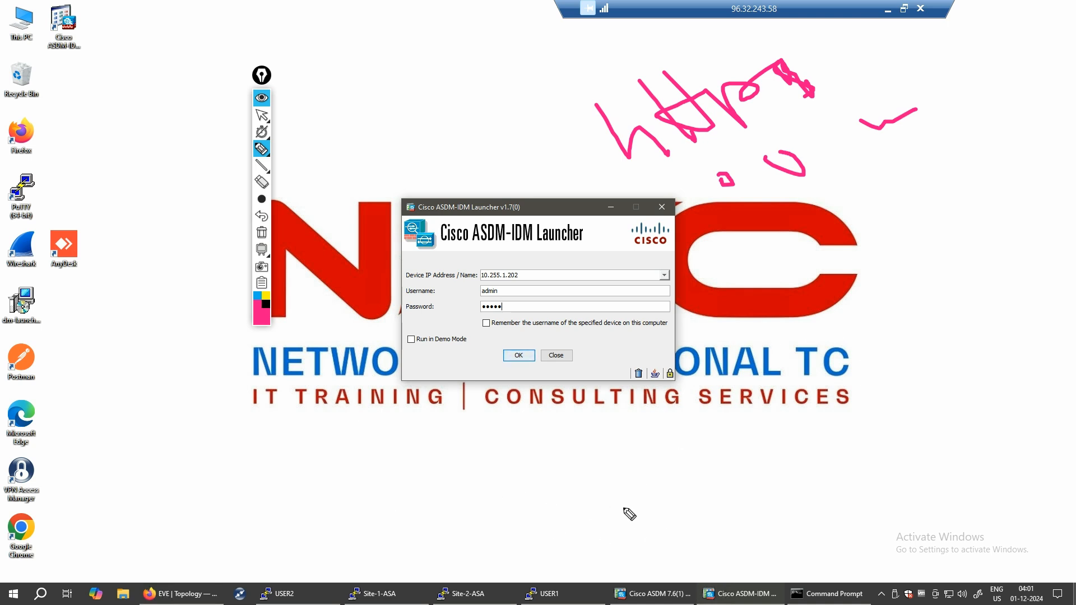
pyautogui.moveTo(752, 269); pyautogui.dragTo(824, 264)
pyautogui.moveTo(823, 222); pyautogui.dragTo(848, 263)
# - Circle and underline the ASDM-IDM Launcher title, then erase the drawings and close the pen
pyautogui.moveTo(393, 237)
pyautogui.mouseDown()
pyautogui.moveTo(527, 239)
pyautogui.moveTo(560, 210)
pyautogui.moveTo(361, 217)
pyautogui.mouseUp()
pyautogui.moveTo(547, 91)
pyautogui.mouseDown()
pyautogui.moveTo(591, 144)
pyautogui.moveTo(1048, 191)
pyautogui.moveTo(619, 80)
pyautogui.mouseUp()
pyautogui.moveTo(367, 262)
pyautogui.mouseDown()
pyautogui.moveTo(602, 255)
pyautogui.moveTo(573, 199)
pyautogui.mouseUp()
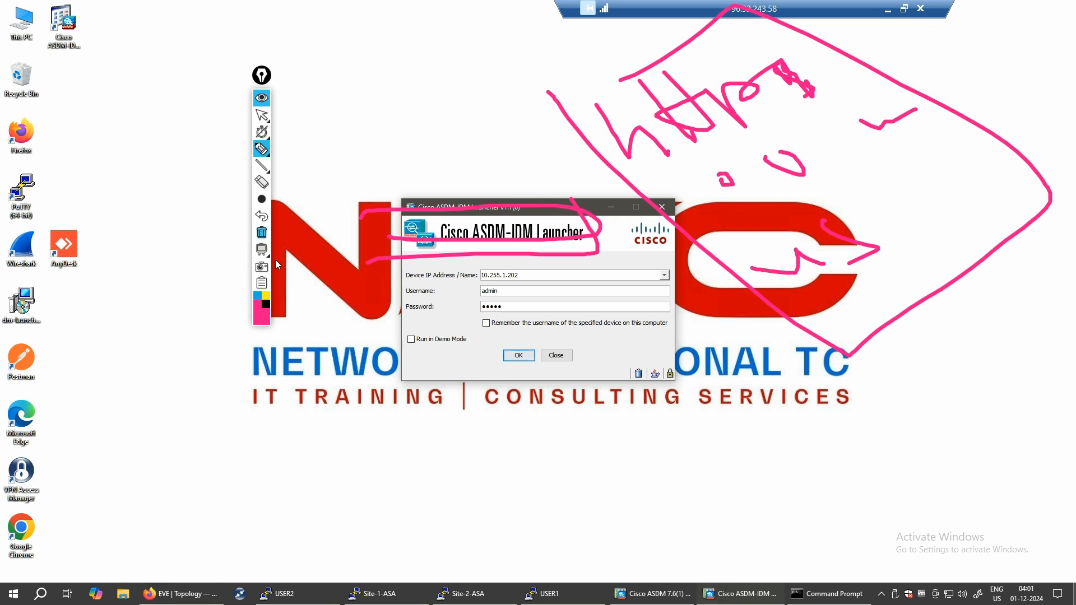
pyautogui.click(261, 232)
pyautogui.rightClick(257, 292)
pyautogui.click(295, 320)
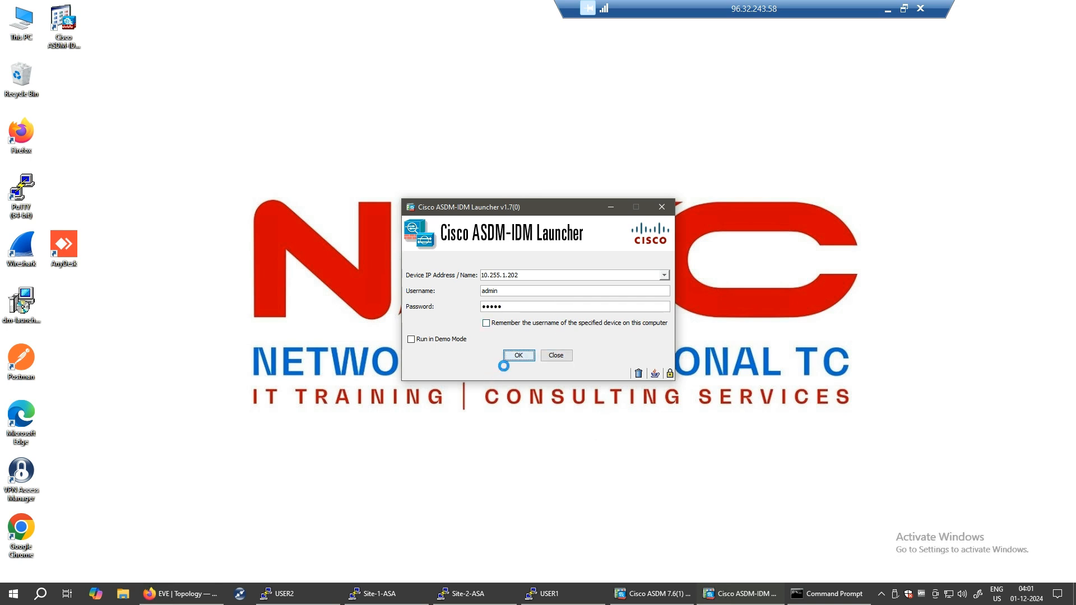
# - Continue past the certificate warning and annotate a 0–100 range over Interface Status
pyautogui.click(616, 332)
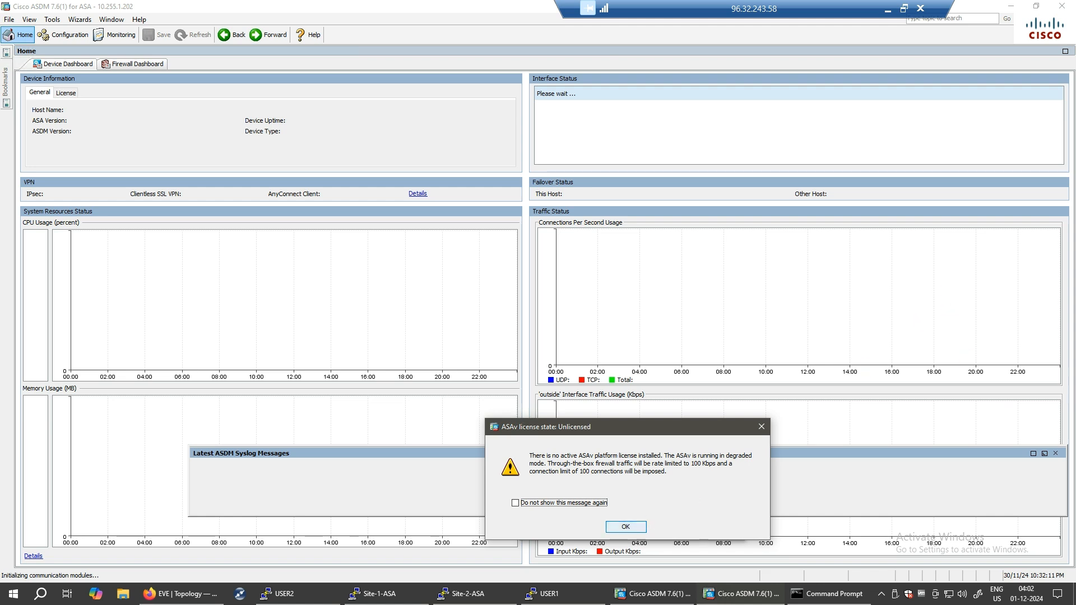
pyautogui.hotkey('ctrl', 'shift', '3')
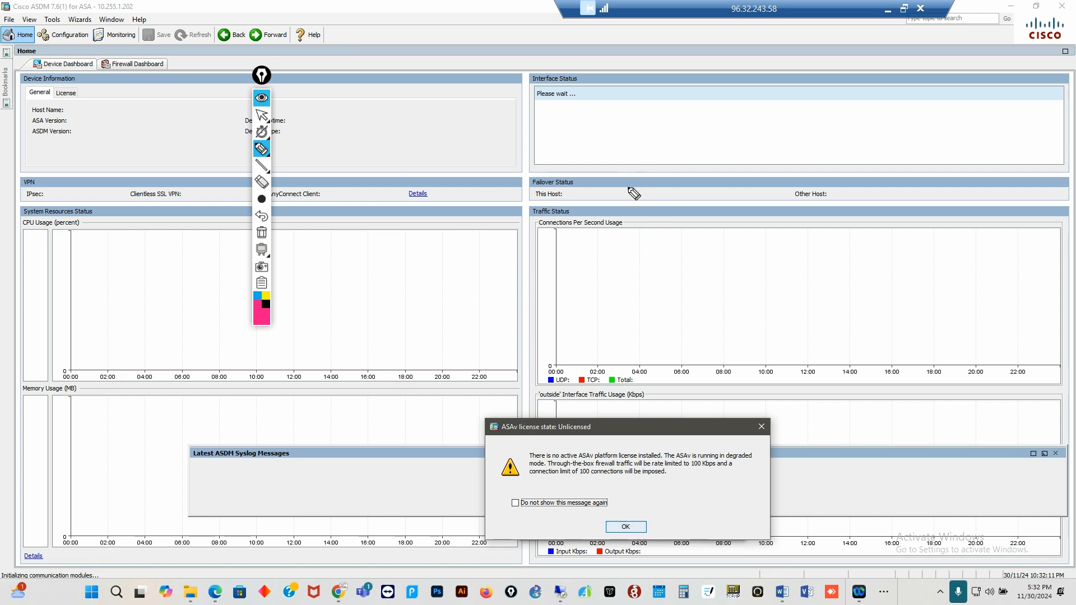
pyautogui.moveTo(666, 130)
pyautogui.mouseDown()
pyautogui.moveTo(686, 106)
pyautogui.moveTo(773, 112)
pyautogui.moveTo(809, 134)
pyautogui.moveTo(845, 100)
pyautogui.moveTo(892, 96)
pyautogui.mouseUp()
pyautogui.moveTo(807, 163)
pyautogui.mouseDown()
pyautogui.moveTo(944, 151)
pyautogui.moveTo(920, 75)
pyautogui.moveTo(785, 74)
pyautogui.moveTo(805, 173)
pyautogui.mouseUp()
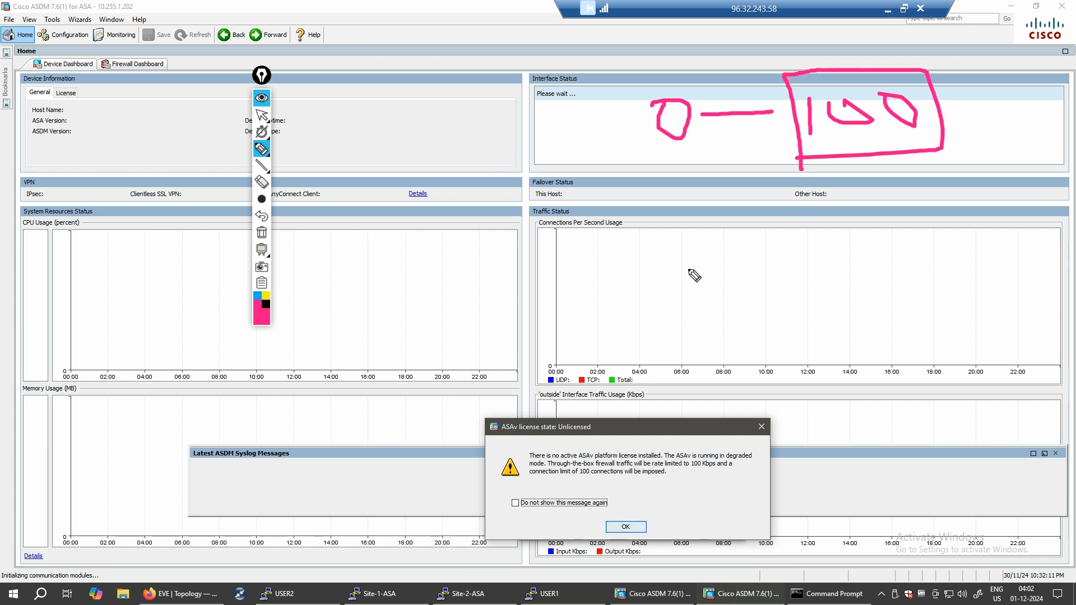
pyautogui.moveTo(710, 230)
pyautogui.mouseDown()
pyautogui.moveTo(723, 248)
pyautogui.moveTo(734, 230)
pyautogui.moveTo(760, 241)
pyautogui.mouseUp()
pyautogui.click(793, 204)
pyautogui.moveTo(795, 209)
pyautogui.mouseDown()
pyautogui.moveTo(831, 217)
pyautogui.moveTo(883, 207)
pyautogui.mouseUp()
pyautogui.moveTo(612, 159)
pyautogui.mouseDown()
pyautogui.moveTo(702, 150)
pyautogui.moveTo(554, 93)
pyautogui.moveTo(591, 163)
pyautogui.mouseUp()
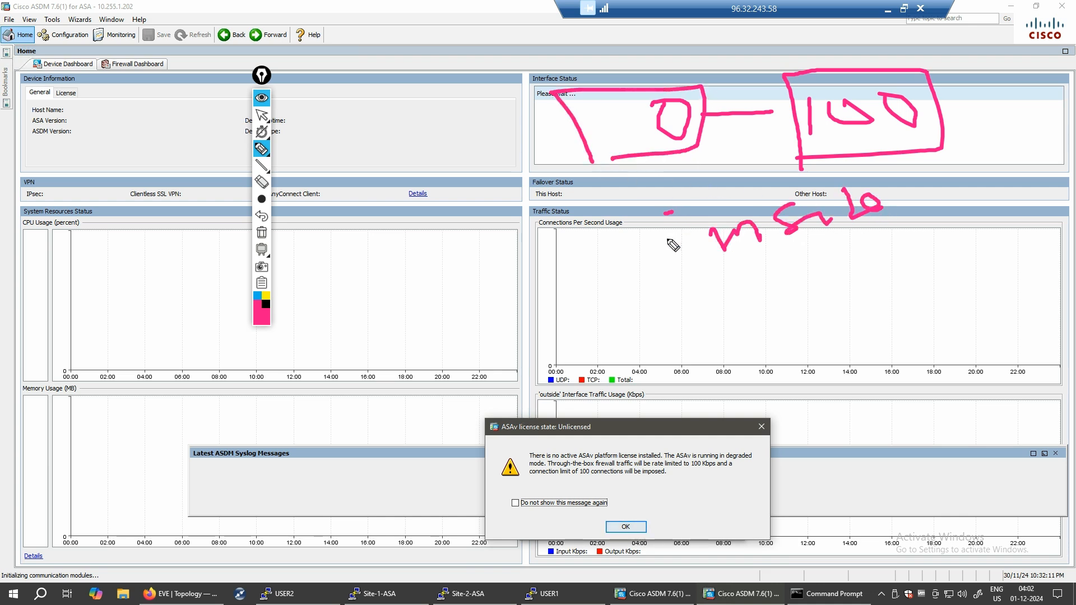
pyautogui.moveTo(795, 98)
pyautogui.mouseDown()
pyautogui.moveTo(919, 167)
pyautogui.moveTo(947, 94)
pyautogui.moveTo(793, 72)
pyautogui.mouseUp()
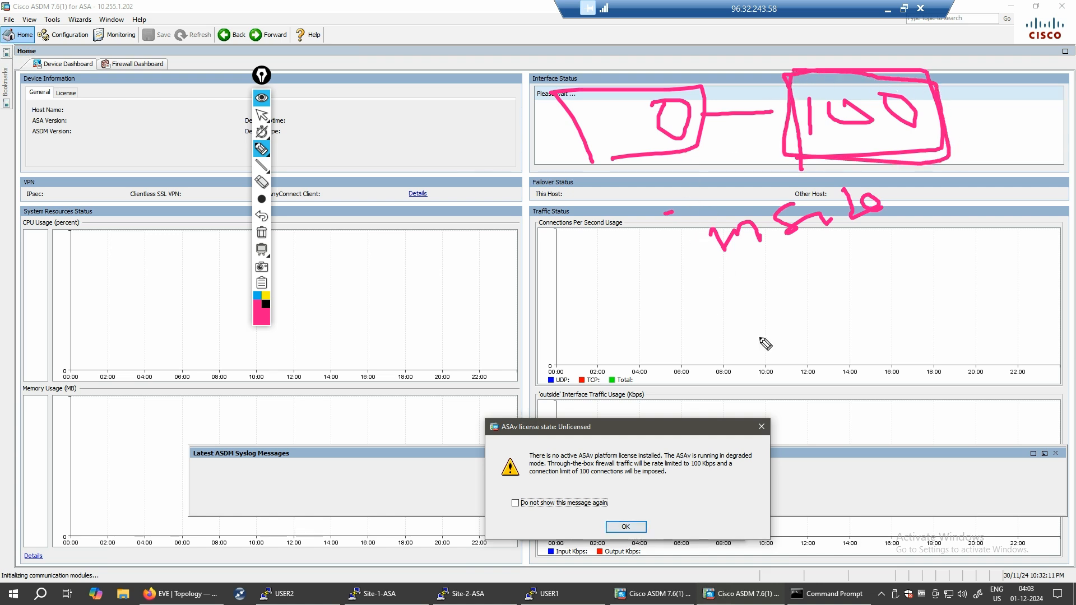
# - Sketch marks on the Connections and lower charts and underline the interface-status sketch
pyautogui.moveTo(748, 314)
pyautogui.mouseDown()
pyautogui.moveTo(835, 337)
pyautogui.moveTo(768, 317)
pyautogui.moveTo(807, 339)
pyautogui.moveTo(855, 298)
pyautogui.moveTo(877, 314)
pyautogui.moveTo(957, 270)
pyautogui.mouseUp()
pyautogui.moveTo(853, 363)
pyautogui.mouseDown()
pyautogui.moveTo(862, 405)
pyautogui.moveTo(889, 404)
pyautogui.mouseUp()
pyautogui.moveTo(896, 370); pyautogui.dragTo(919, 367)
pyautogui.moveTo(858, 446)
pyautogui.mouseDown()
pyautogui.moveTo(919, 450)
pyautogui.moveTo(978, 426)
pyautogui.mouseUp()
pyautogui.moveTo(594, 176)
pyautogui.mouseDown()
pyautogui.moveTo(691, 84)
pyautogui.moveTo(577, 101)
pyautogui.moveTo(578, 168)
pyautogui.mouseUp()
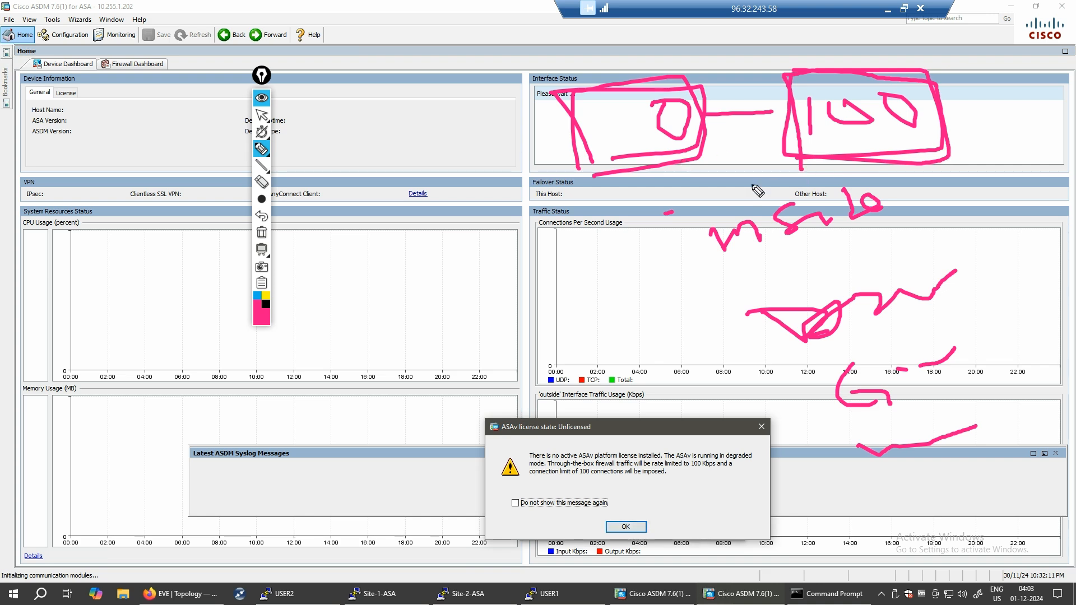
pyautogui.moveTo(639, 148); pyautogui.dragTo(667, 144)
pyautogui.moveTo(838, 429)
pyautogui.mouseDown()
pyautogui.moveTo(1015, 417)
pyautogui.moveTo(891, 480)
pyautogui.moveTo(847, 430)
pyautogui.mouseUp()
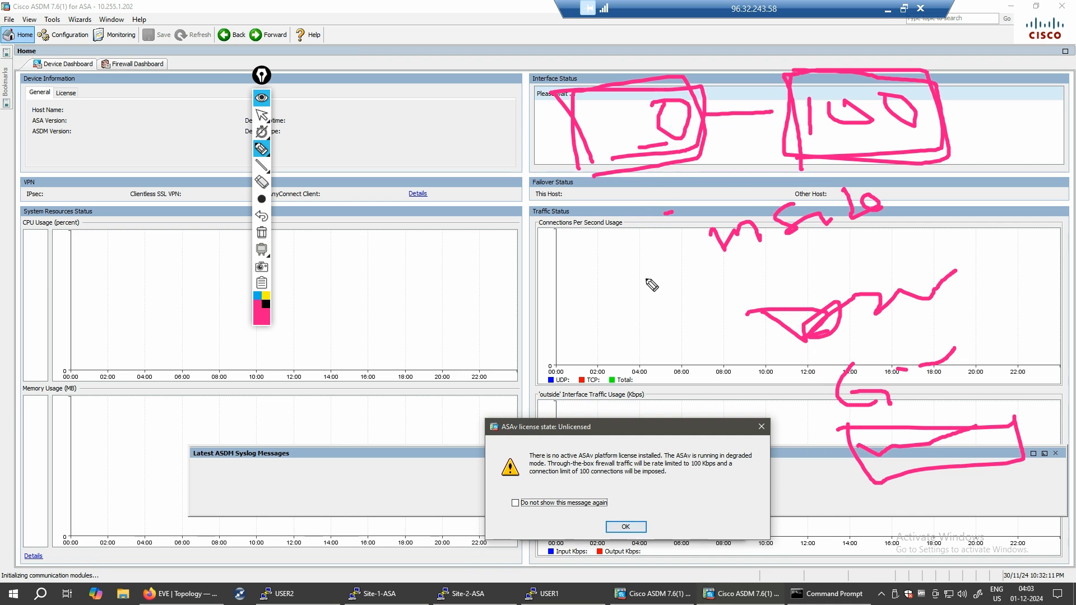
# - Handwrite numbers on the Connections chart, then erase all drawings and close the overlay
pyautogui.moveTo(588, 275); pyautogui.dragTo(595, 320)
pyautogui.click(623, 284)
pyautogui.moveTo(624, 283)
pyautogui.mouseDown()
pyautogui.moveTo(667, 303)
pyautogui.moveTo(727, 307)
pyautogui.mouseUp()
pyautogui.click(769, 275)
pyautogui.moveTo(769, 273); pyautogui.dragTo(793, 297)
pyautogui.click(797, 282)
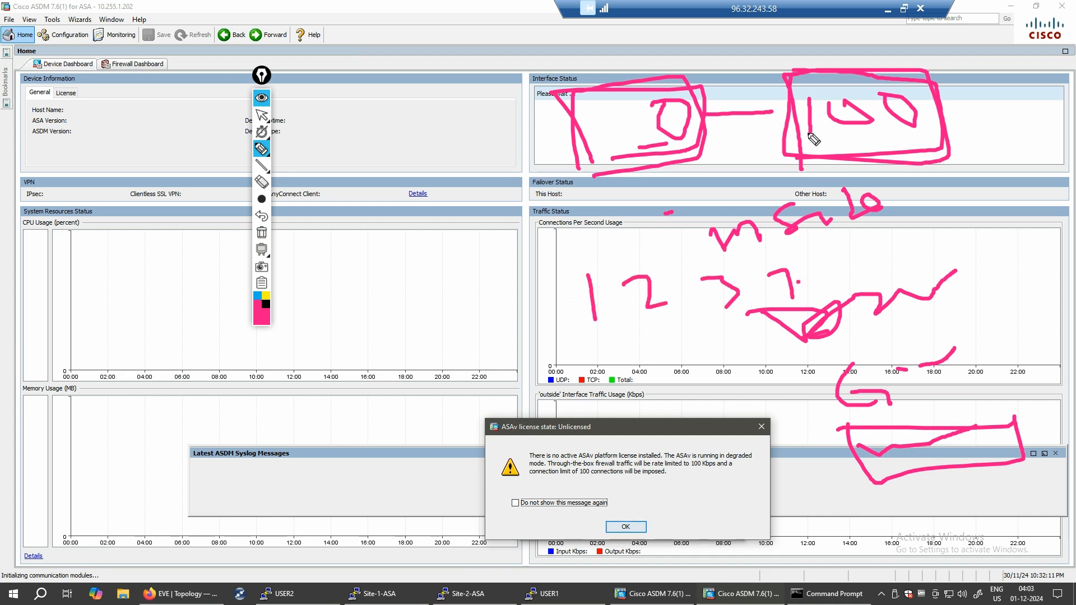
pyautogui.moveTo(930, 227); pyautogui.dragTo(950, 261)
pyautogui.moveTo(993, 208); pyautogui.dragTo(1005, 252)
pyautogui.moveTo(910, 307)
pyautogui.mouseDown()
pyautogui.moveTo(972, 165)
pyautogui.moveTo(887, 235)
pyautogui.mouseUp()
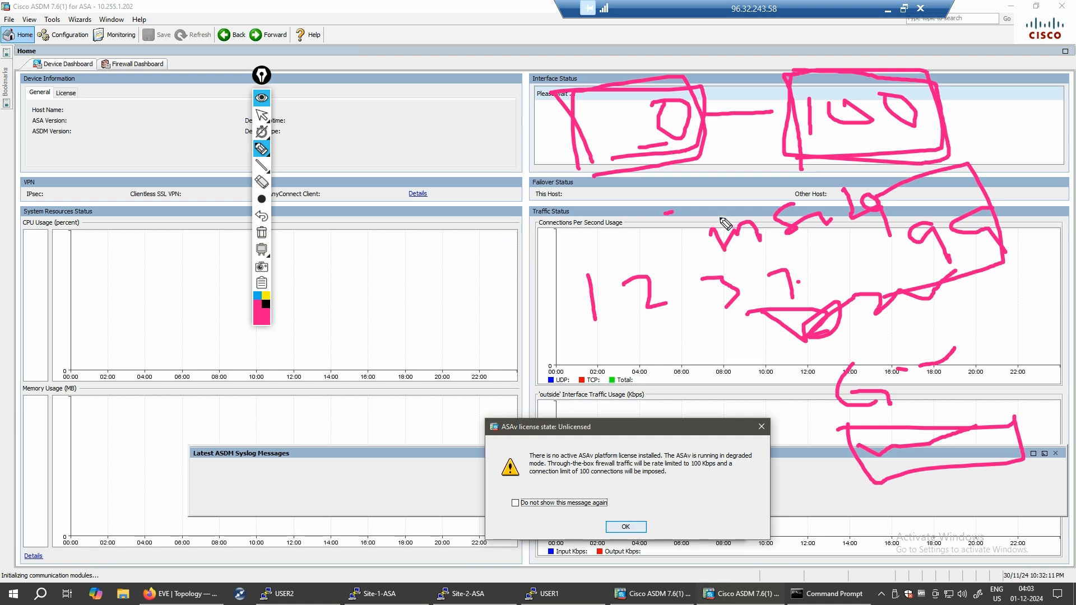
pyautogui.moveTo(712, 184)
pyautogui.mouseDown()
pyautogui.moveTo(759, 191)
pyautogui.moveTo(697, 227)
pyautogui.mouseUp()
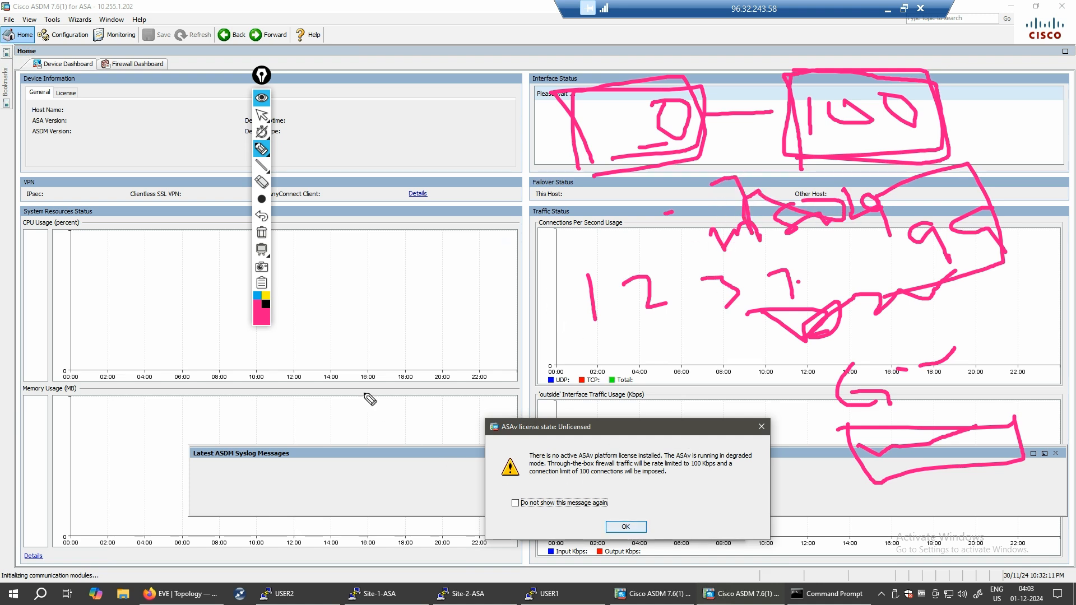
pyautogui.click(261, 234)
pyautogui.click(287, 318)
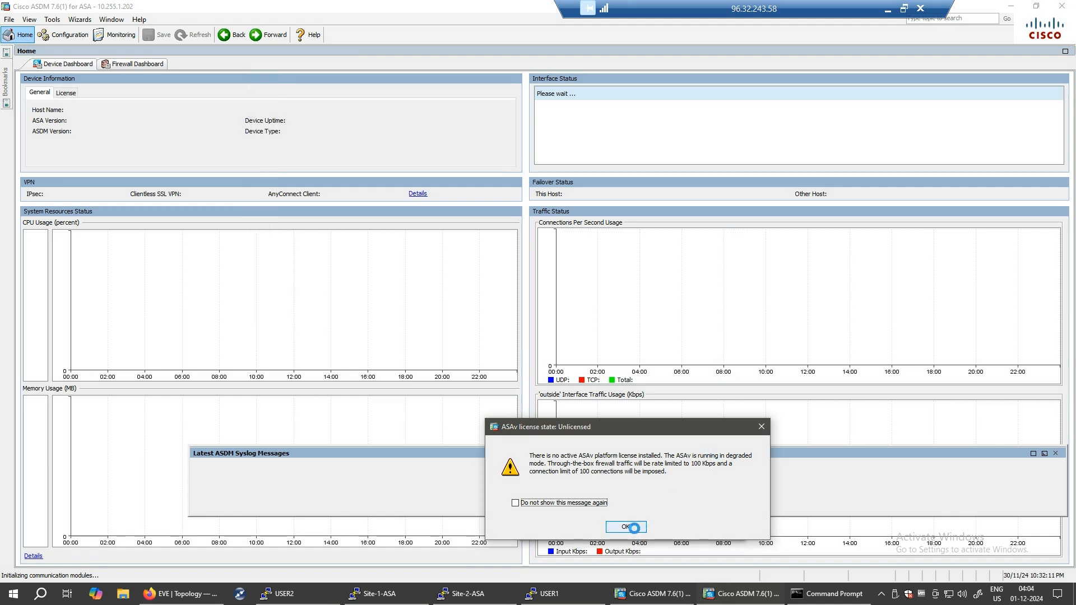
# - Dismiss the unlicensed ASAv warning and annotate the Home dashboard's interface, traffic and connection panels
pyautogui.click(625, 527)
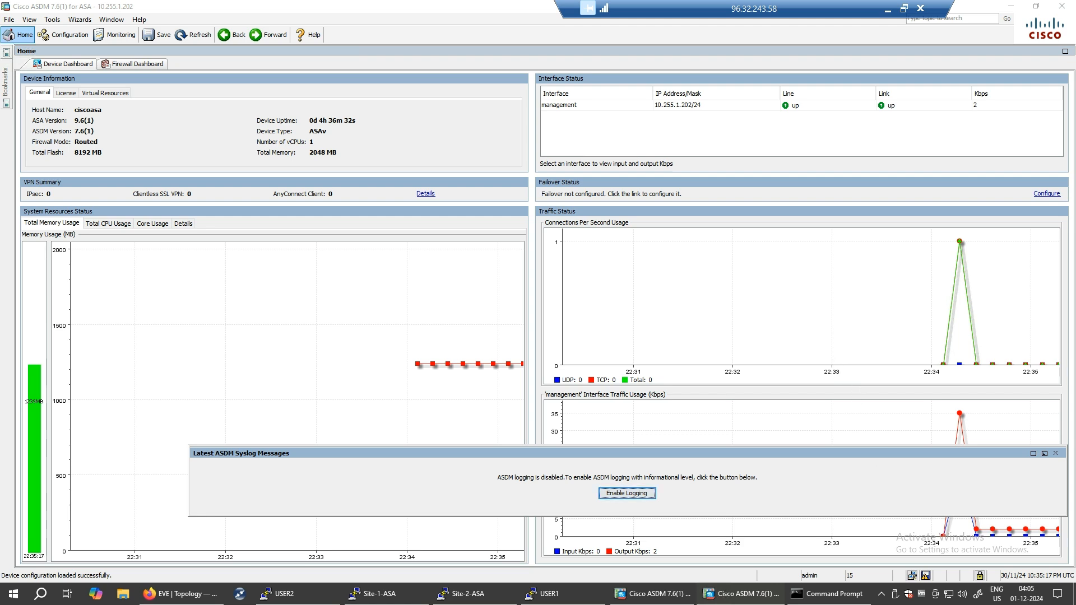
pyautogui.moveTo(539, 127)
pyautogui.mouseDown()
pyautogui.moveTo(782, 149)
pyautogui.moveTo(1024, 136)
pyautogui.moveTo(1021, 92)
pyautogui.moveTo(880, 79)
pyautogui.moveTo(520, 78)
pyautogui.moveTo(522, 116)
pyautogui.mouseUp()
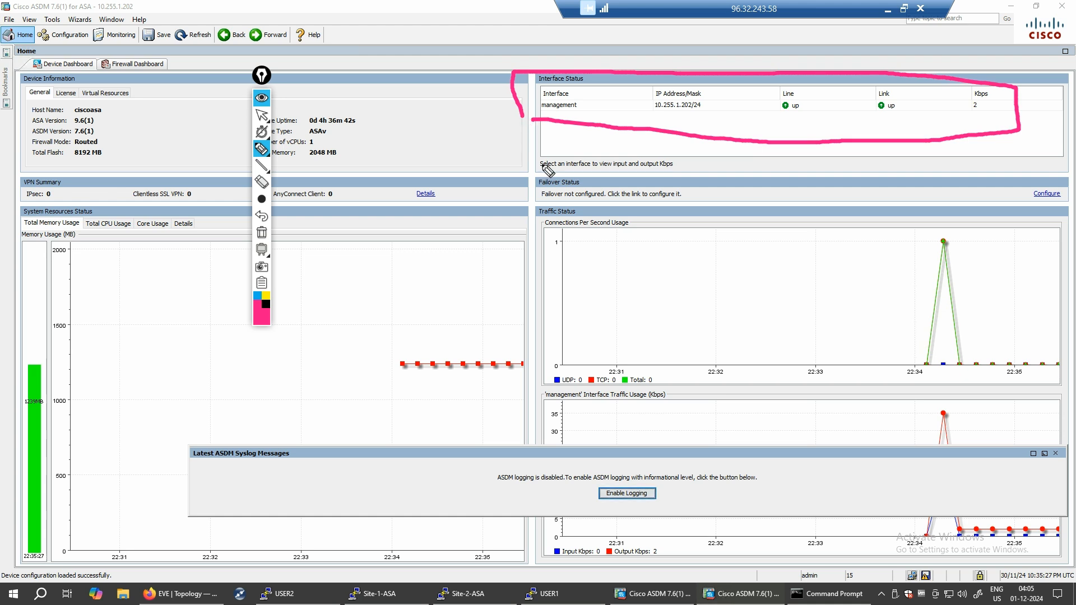
pyautogui.moveTo(732, 218)
pyautogui.mouseDown()
pyautogui.moveTo(788, 214)
pyautogui.moveTo(810, 236)
pyautogui.mouseUp()
pyautogui.moveTo(760, 284)
pyautogui.mouseDown()
pyautogui.moveTo(807, 292)
pyautogui.moveTo(868, 273)
pyautogui.mouseUp()
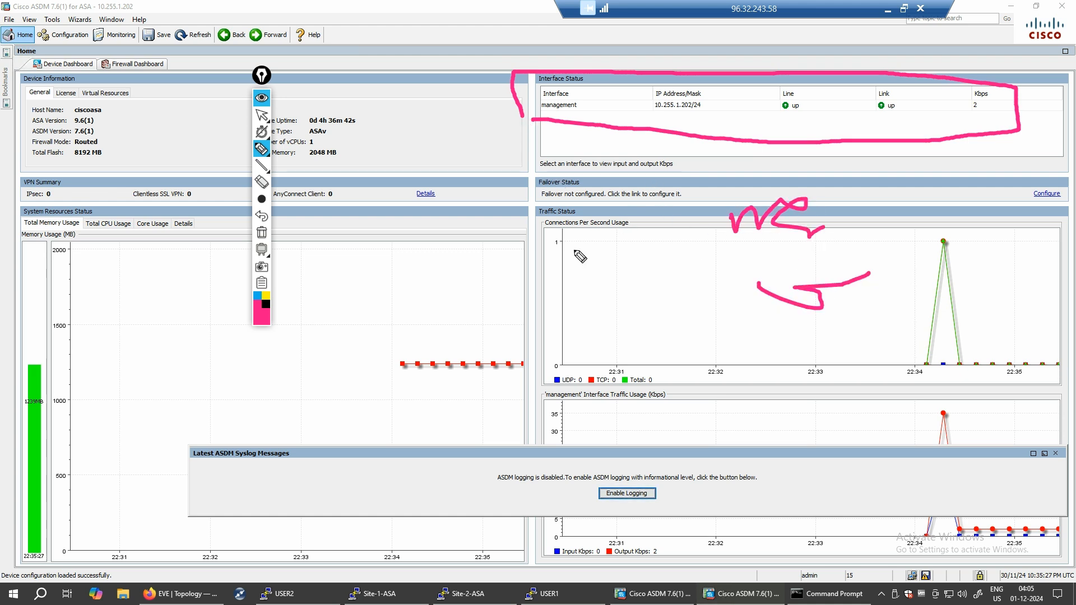
# - Erase the pen drawings and switch to the Configuration view
pyautogui.click(261, 233)
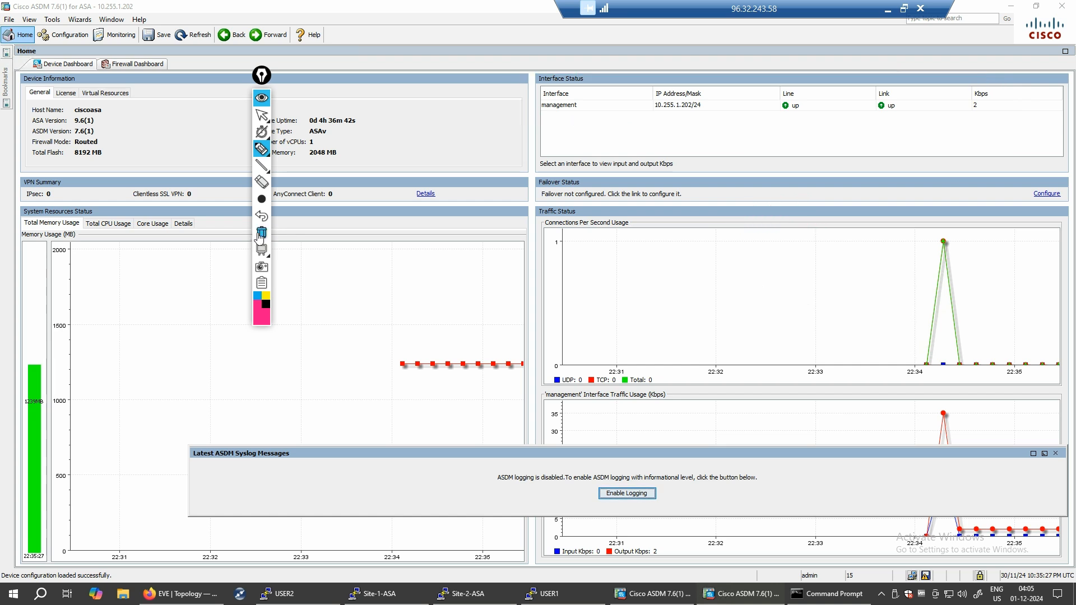
pyautogui.rightClick(262, 283)
pyautogui.click(308, 316)
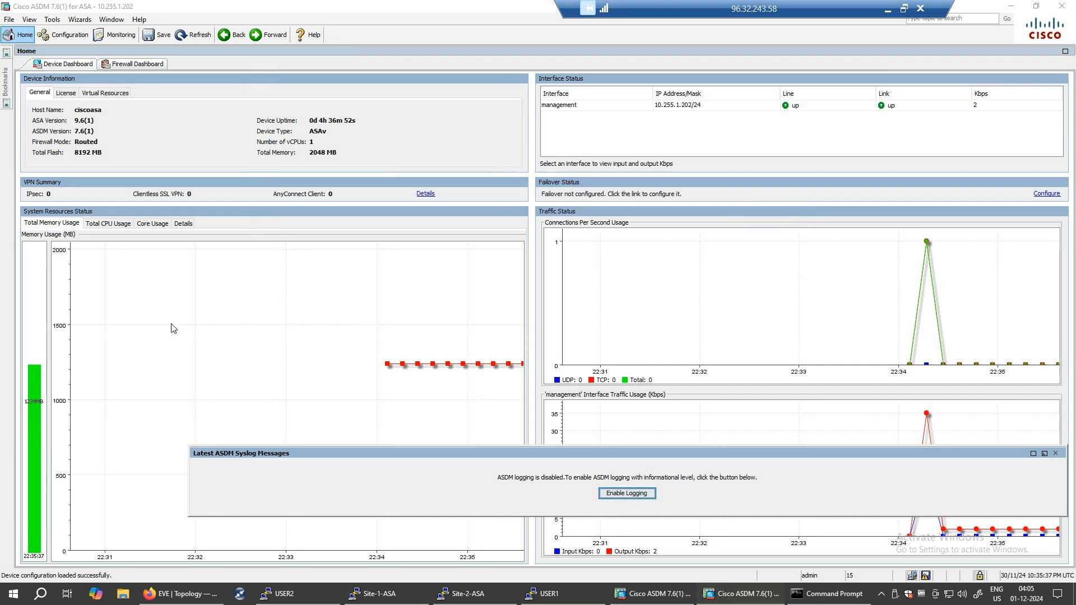
pyautogui.click(62, 35)
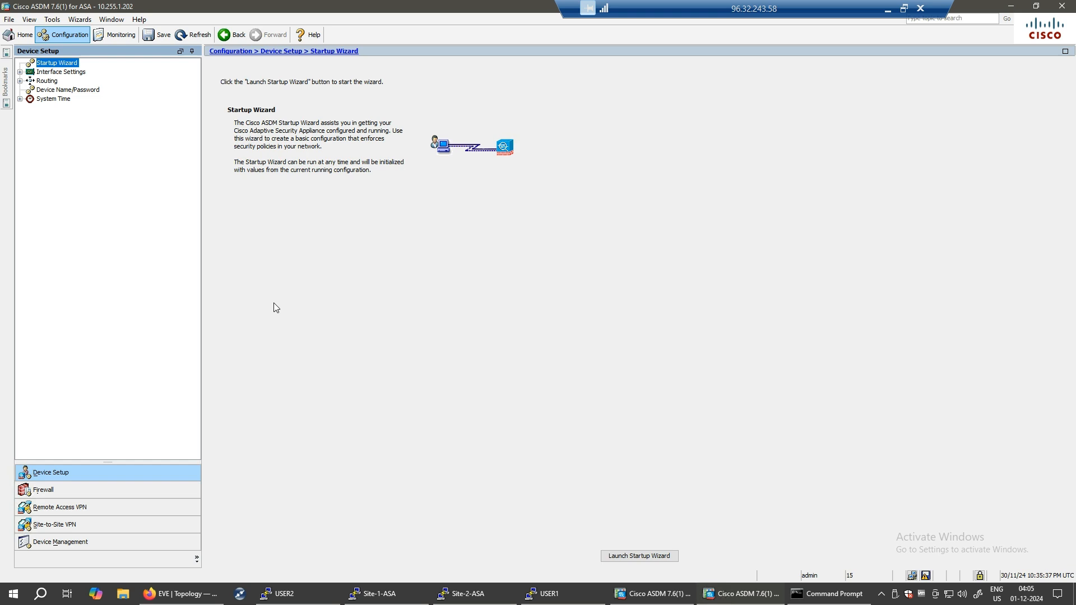
# - Replace the hostname ciscoasa with Site-2-FW under Device Name/Password
pyautogui.click(55, 90)
pyautogui.moveTo(321, 80); pyautogui.dragTo(281, 81)
pyautogui.press('BackSpace')
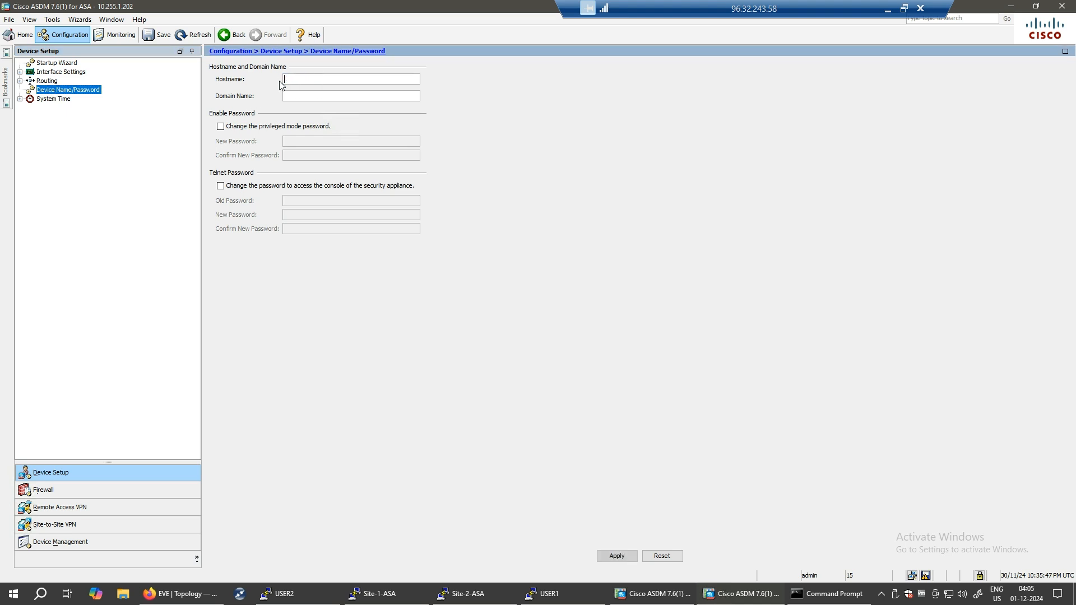
pyautogui.write('Site-2-FW')
# - Apply the hostname change and open the Interfaces list under Interface Settings
pyautogui.click(51, 100)
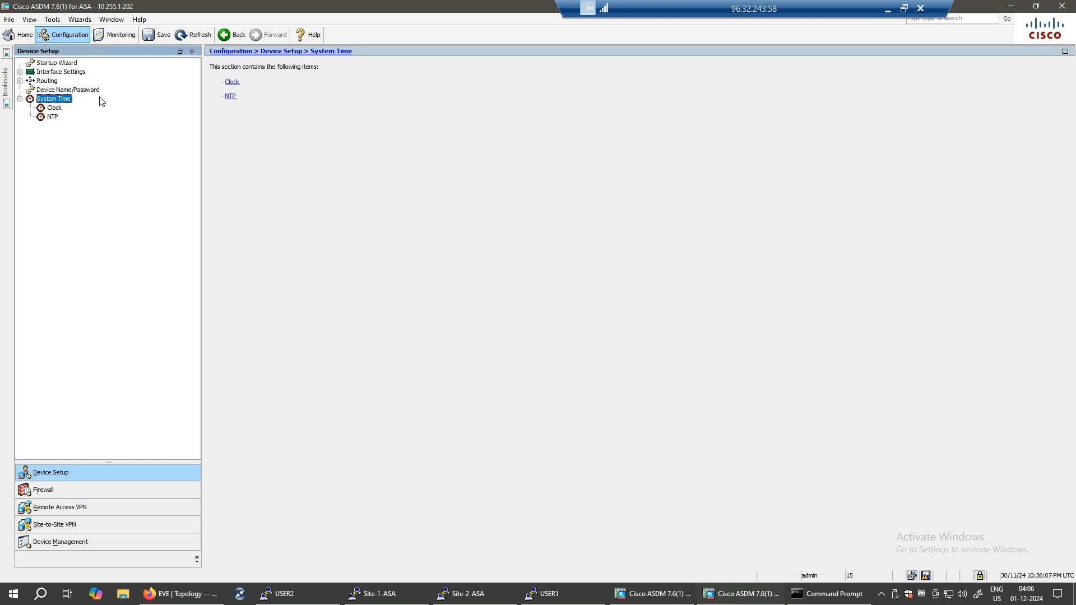
pyautogui.click(39, 82)
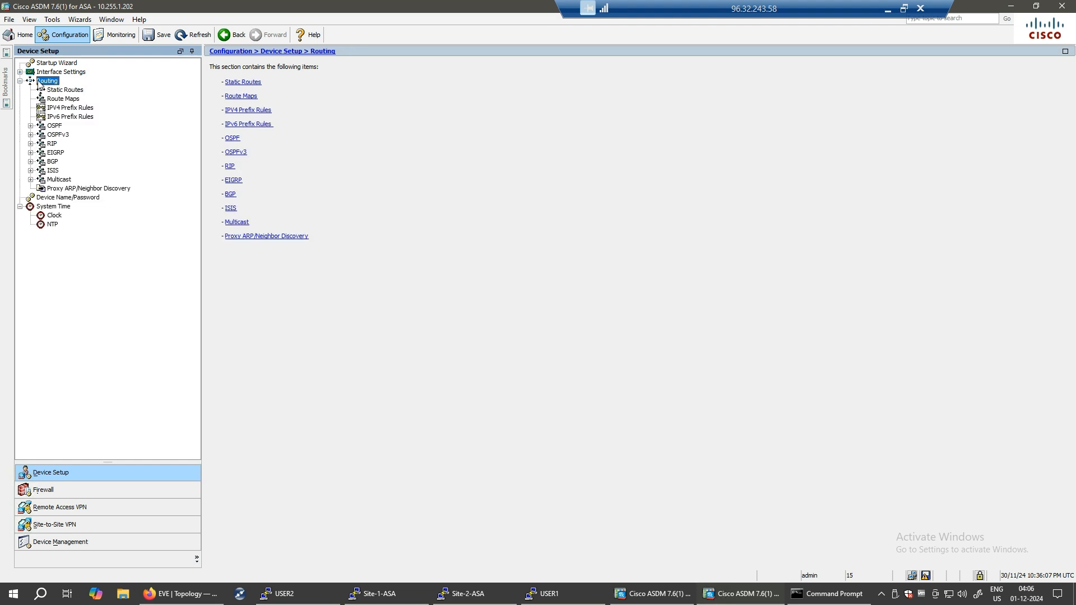
pyautogui.click(65, 73)
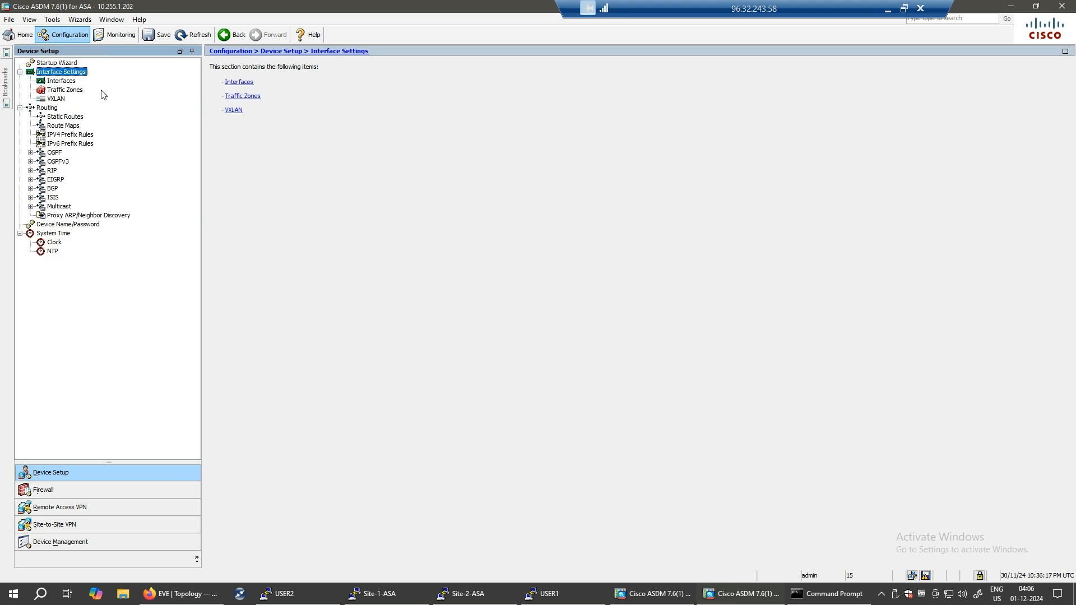
pyautogui.click(240, 84)
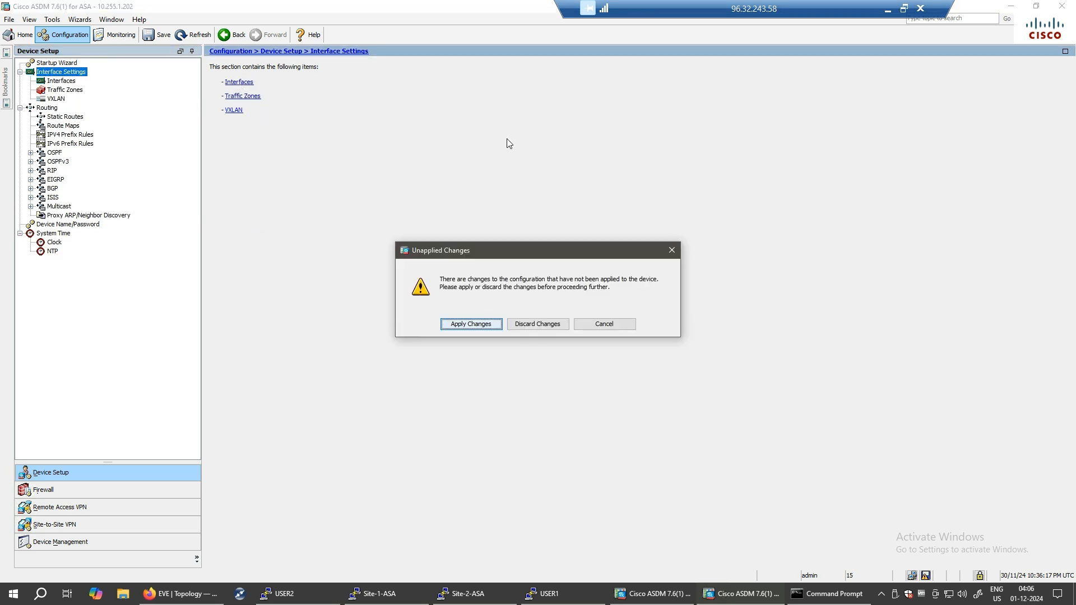
pyautogui.click(472, 327)
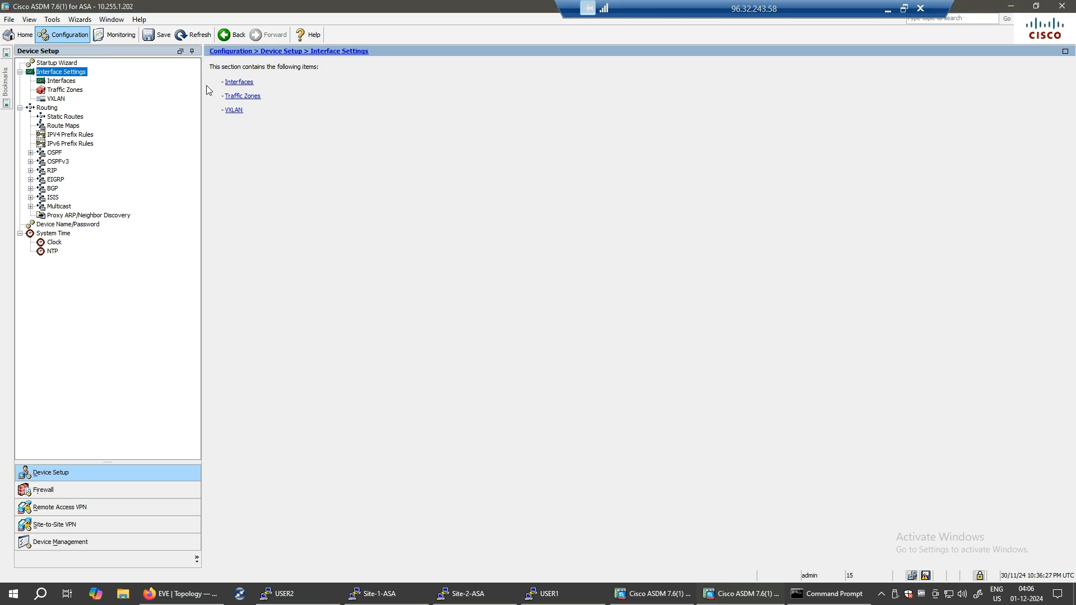
pyautogui.click(239, 82)
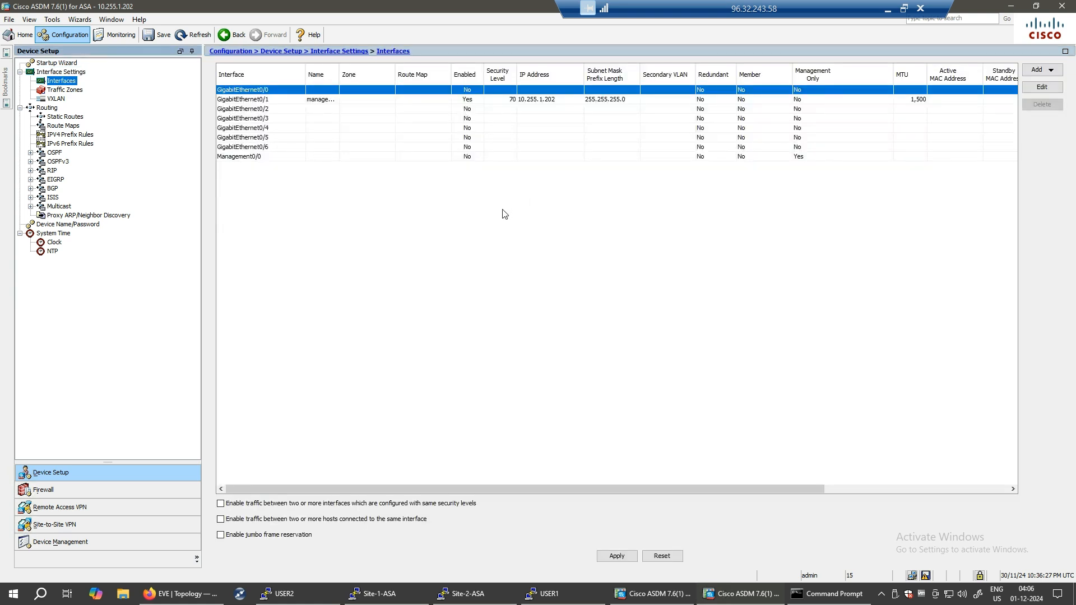
pyautogui.click(272, 112)
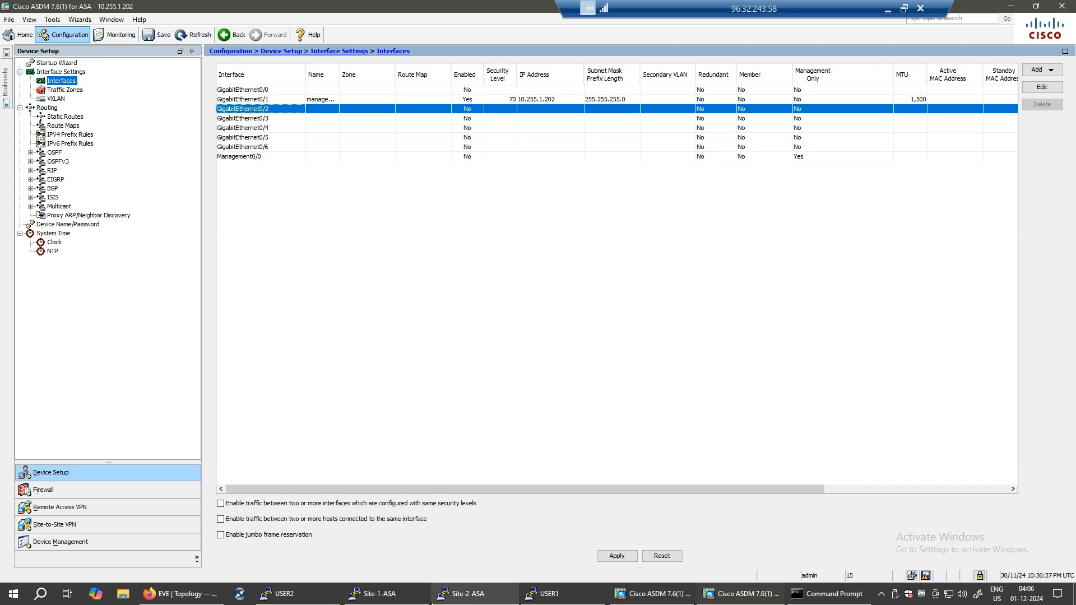
pyautogui.click(190, 594)
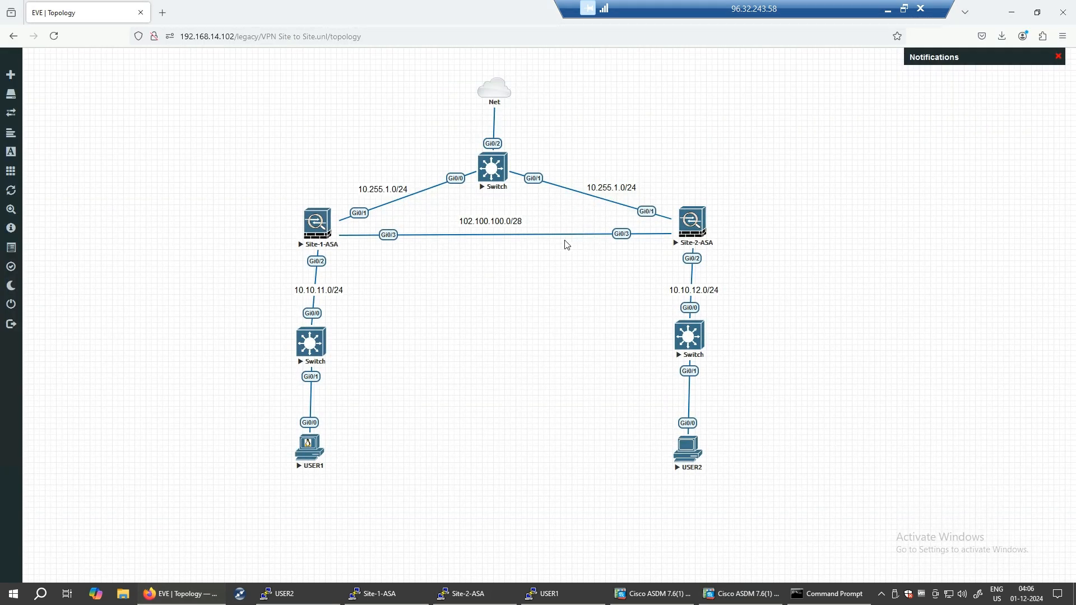
pyautogui.click(743, 595)
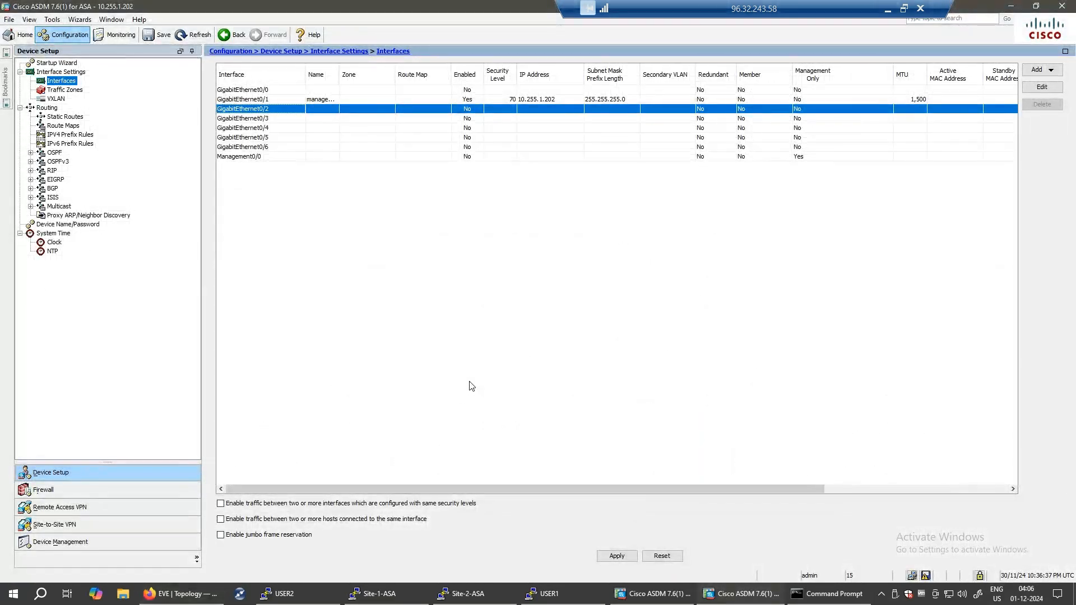
pyautogui.doubleClick(354, 113)
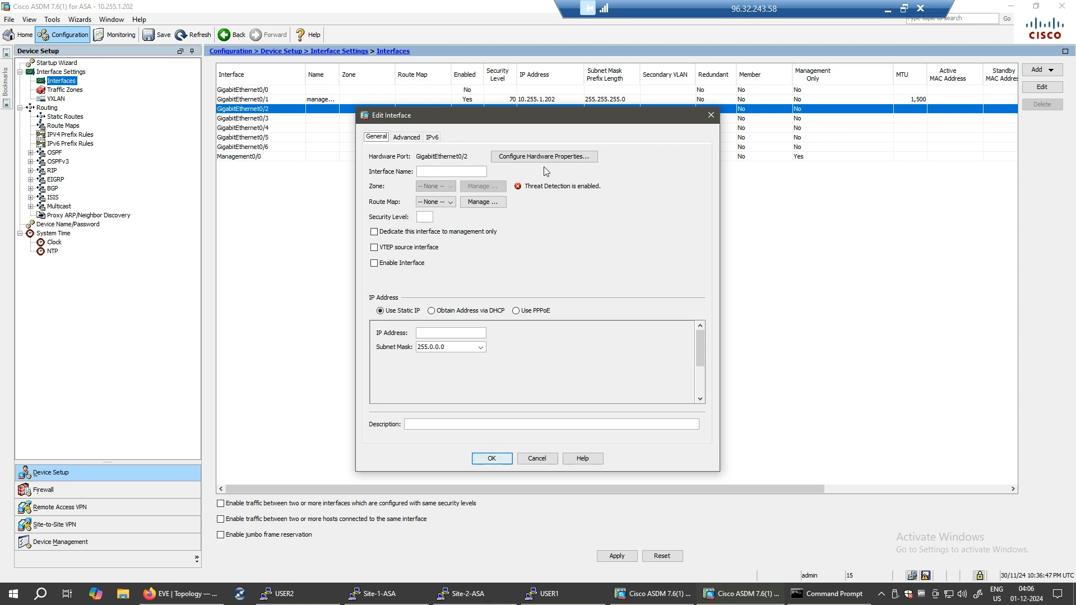
pyautogui.click(711, 114)
# - Configure GigabitEthernet0/3 as enabled outside, security 0, 102.100.100.2/255.255.255.0, described as link to the Internet
pyautogui.doubleClick(351, 119)
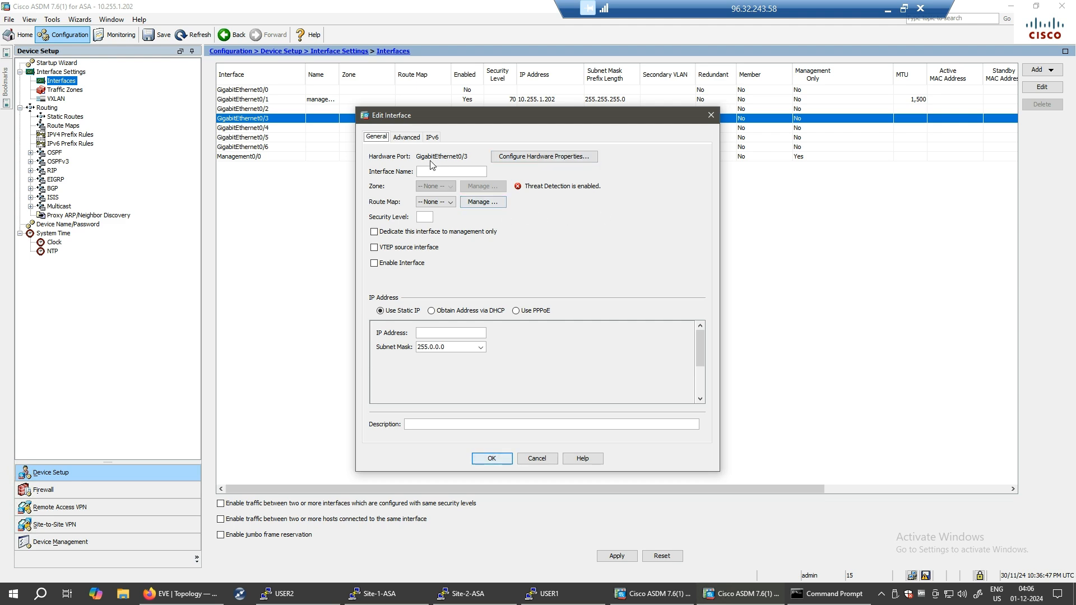
pyautogui.click(439, 175)
pyautogui.click(375, 263)
pyautogui.click(433, 335)
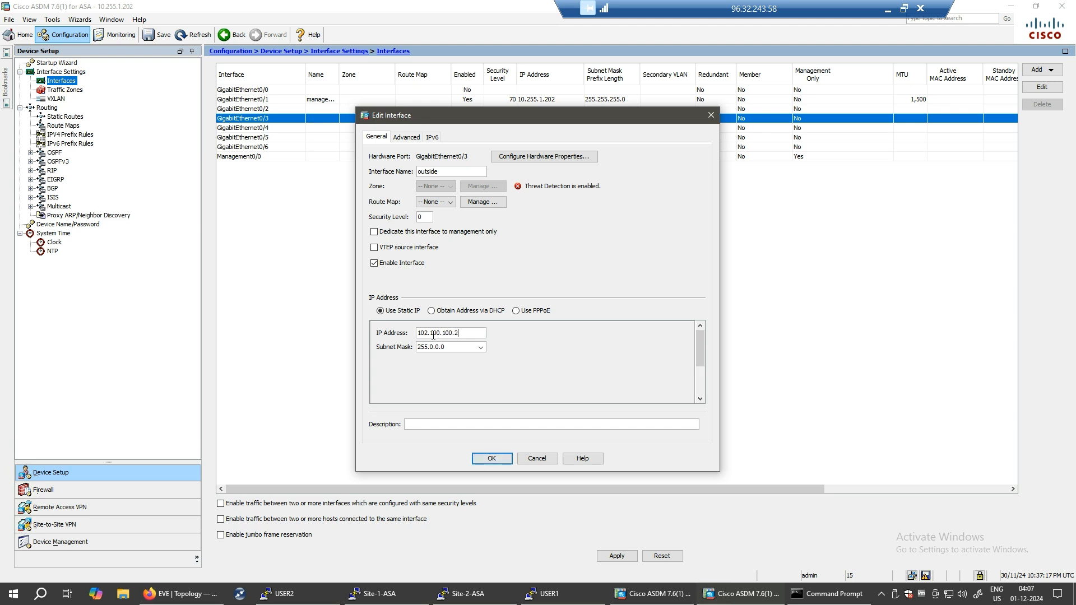
pyautogui.click(480, 347)
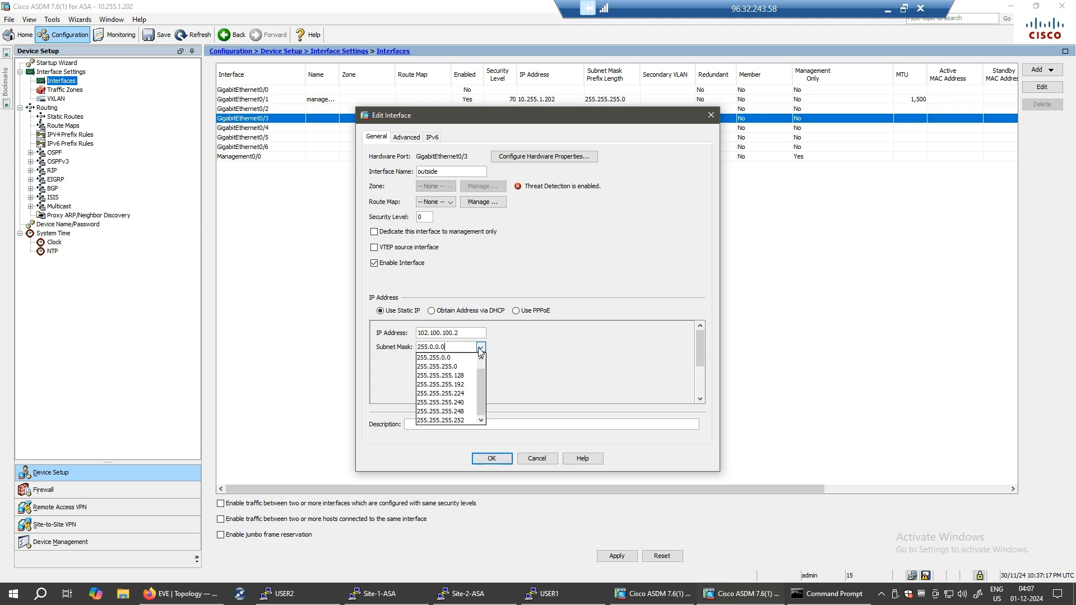
pyautogui.click(467, 365)
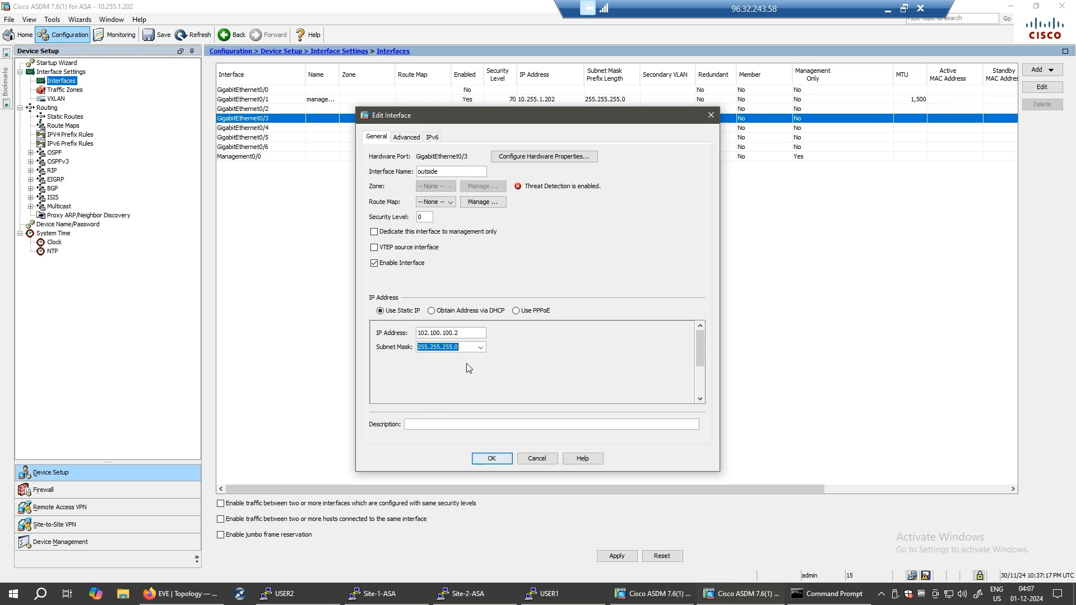
pyautogui.click(438, 424)
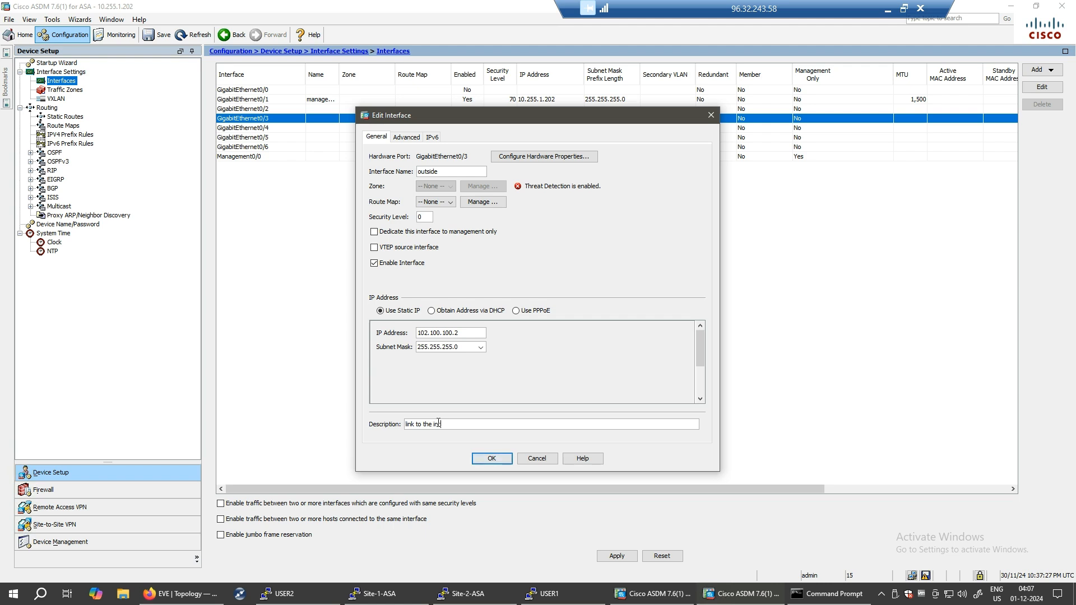
pyautogui.press('BackSpace')
pyautogui.press('BackSpace')
pyautogui.write('Internet')
pyautogui.press('Return')
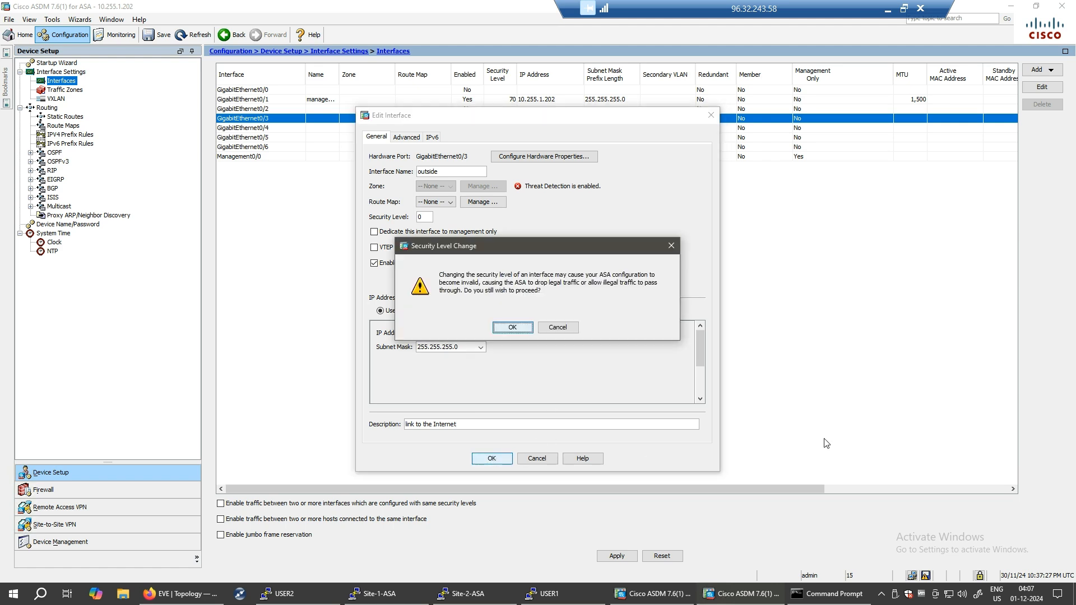
pyautogui.click(520, 331)
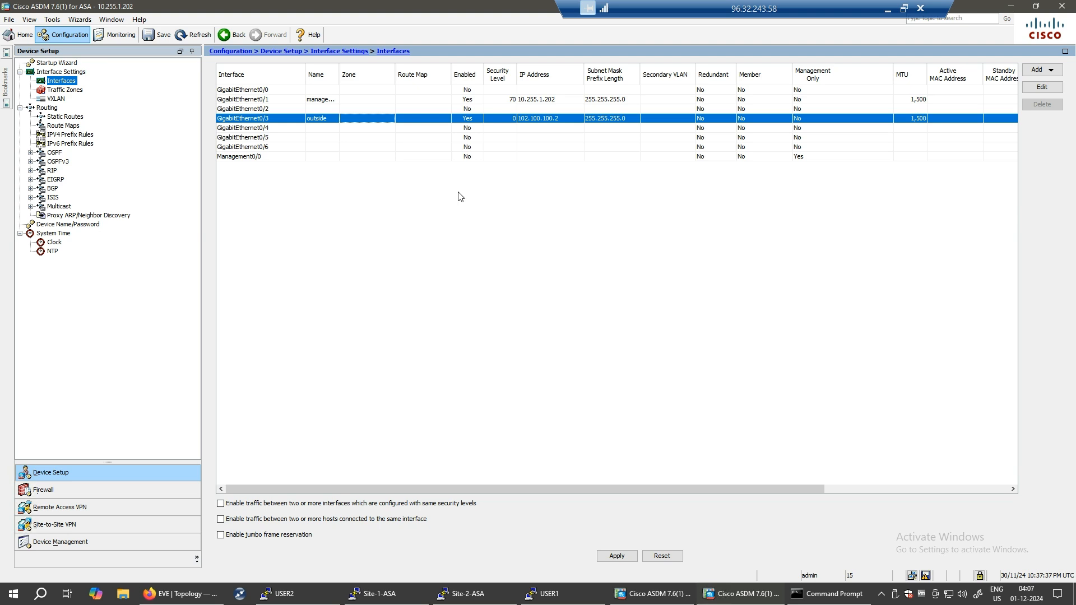
# - Name GigabitEthernet0/2 inside with security level 100 and enable it
pyautogui.doubleClick(466, 111)
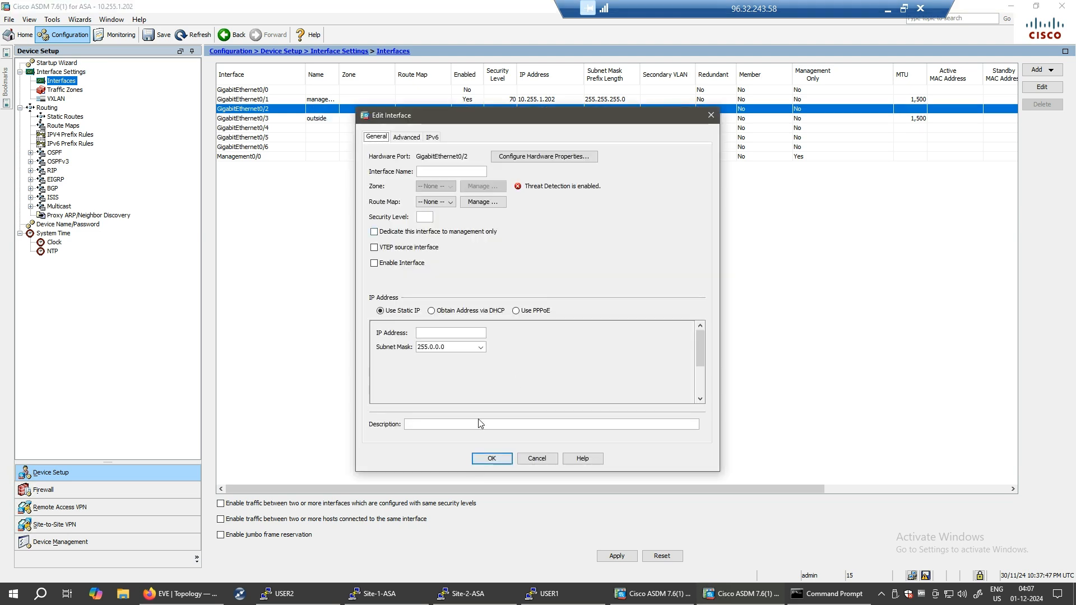
pyautogui.click(180, 594)
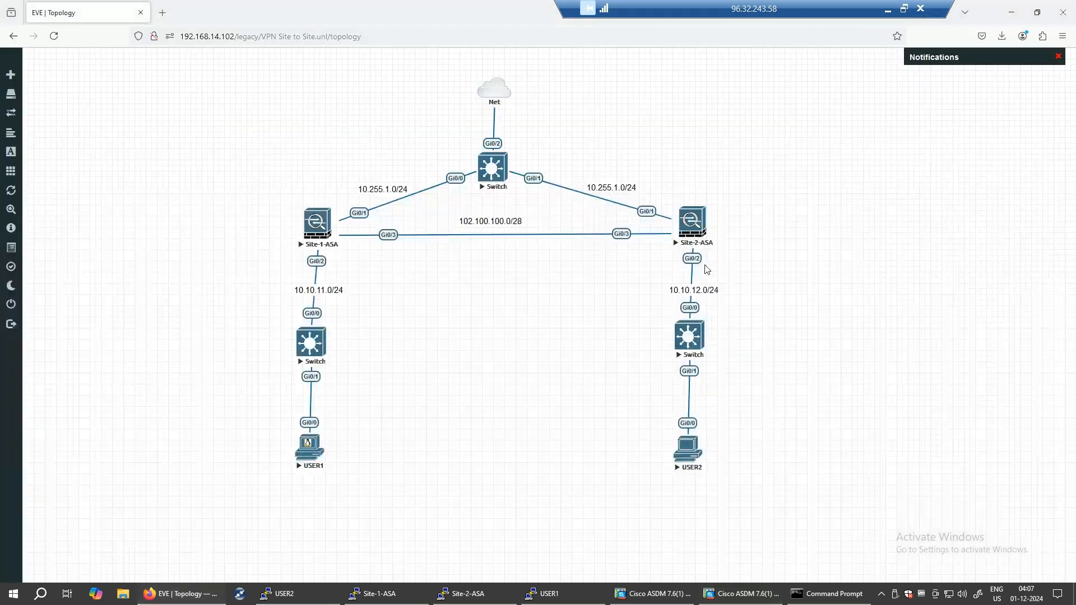
pyautogui.click(742, 594)
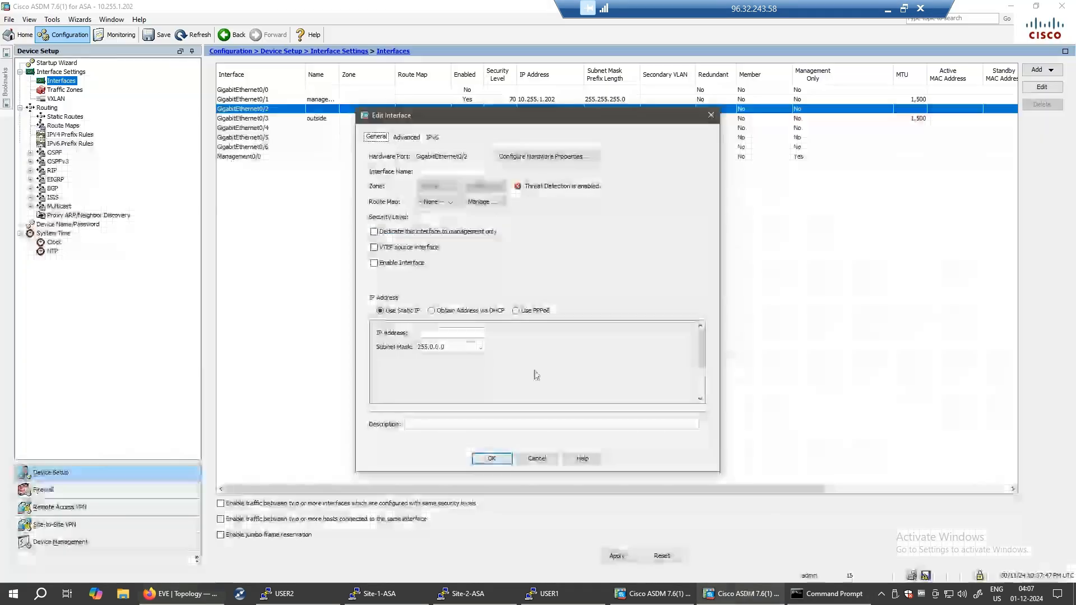
pyautogui.click(442, 172)
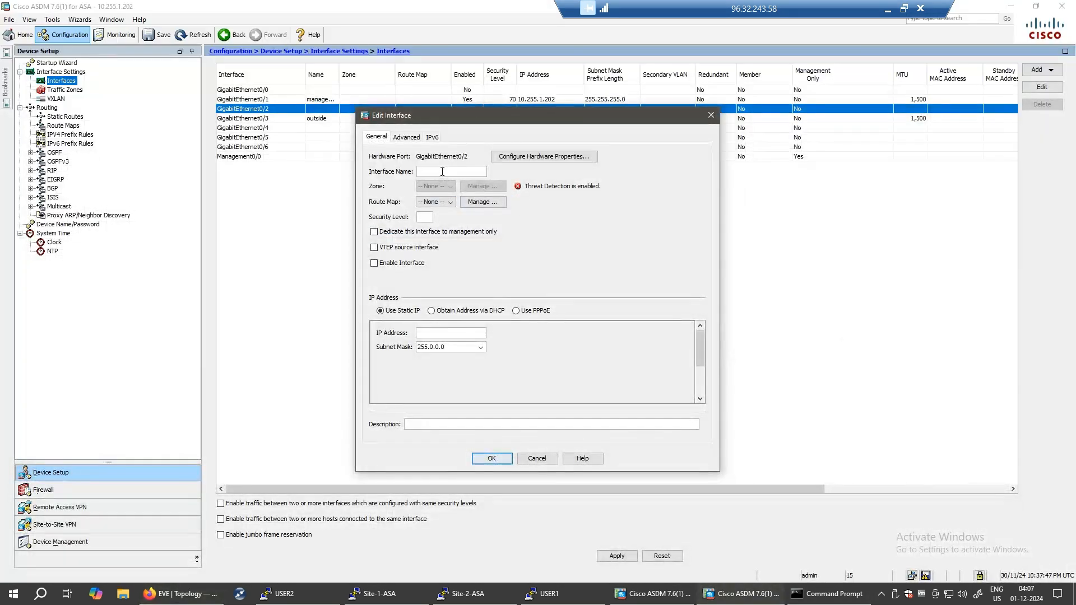
pyautogui.write('inside')
pyautogui.click(419, 217)
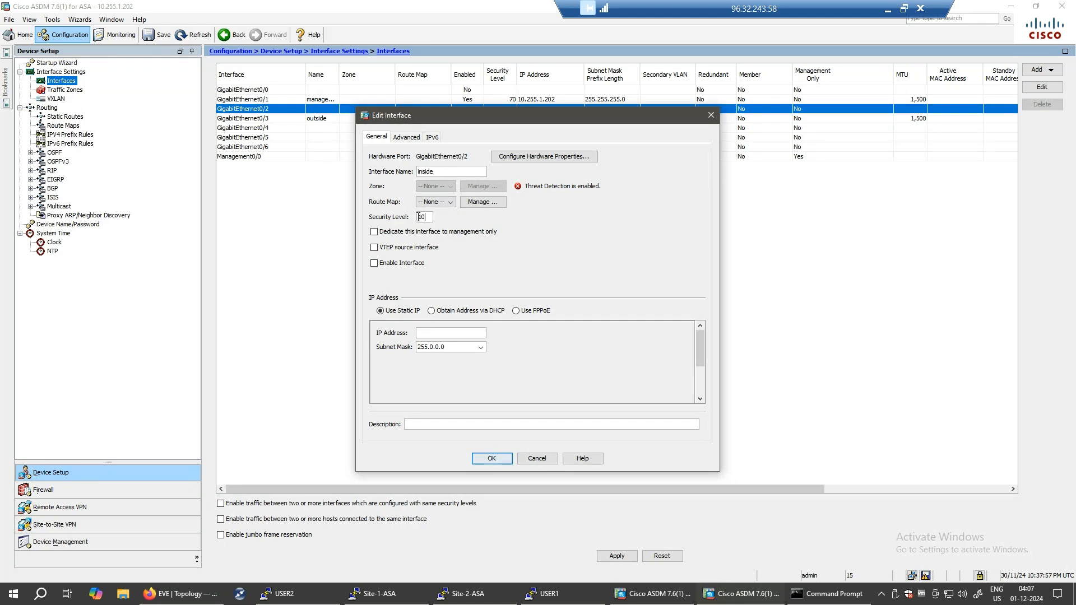
pyautogui.click(374, 264)
# - Give it address 10.10.12.1/255.255.255.0 and description 'link to LAN', then save and confirm
pyautogui.click(454, 333)
pyautogui.write('10.10.12.1')
pyautogui.click(481, 349)
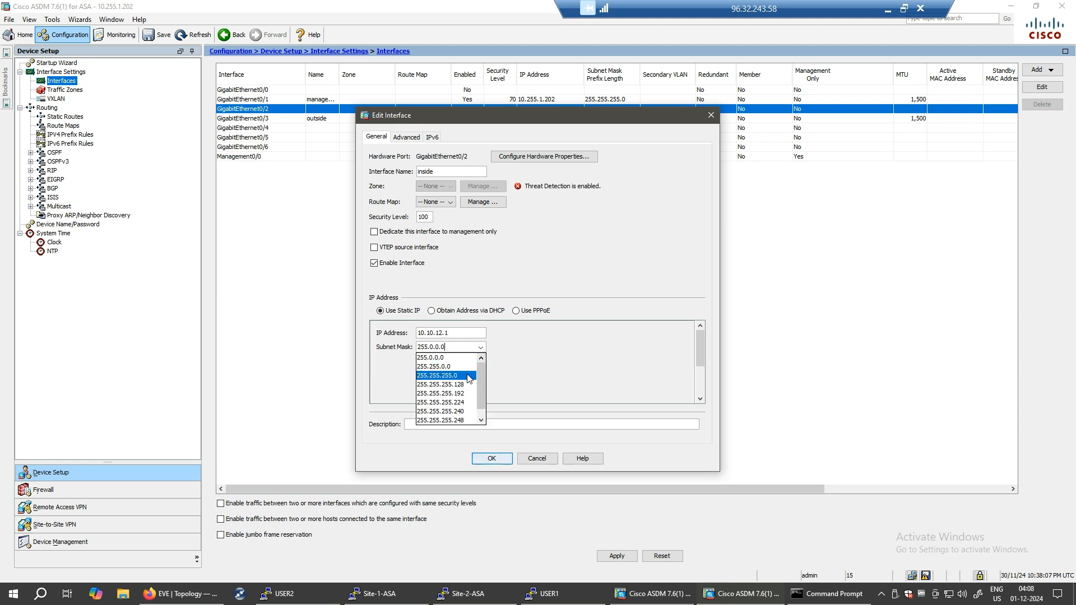
pyautogui.click(443, 375)
pyautogui.click(447, 424)
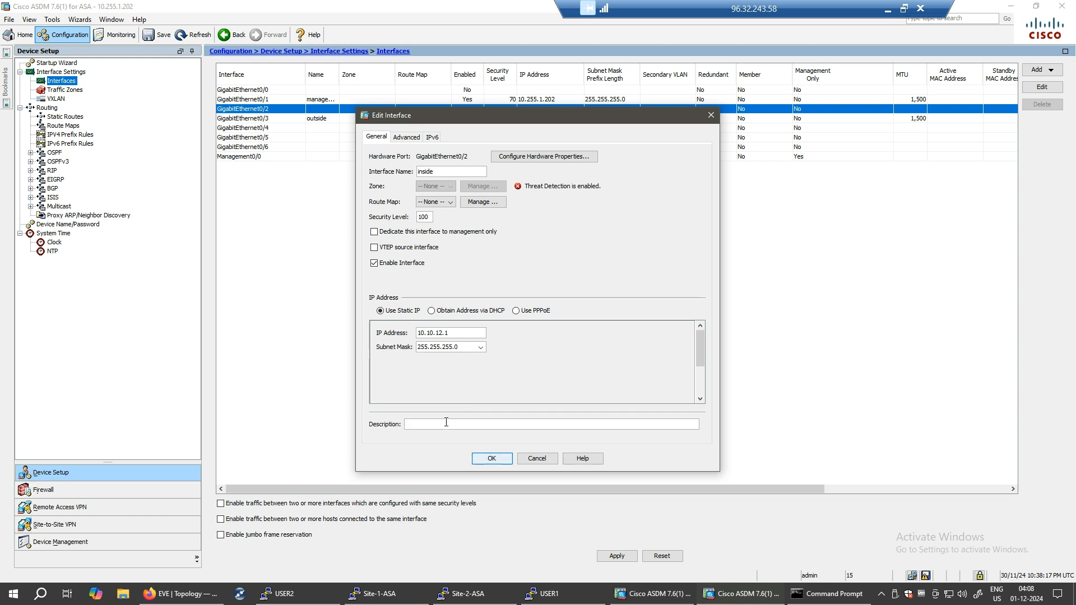
pyautogui.write('link to')
pyautogui.write('La')
pyautogui.press('BackSpace')
pyautogui.write('AN')
pyautogui.click(493, 459)
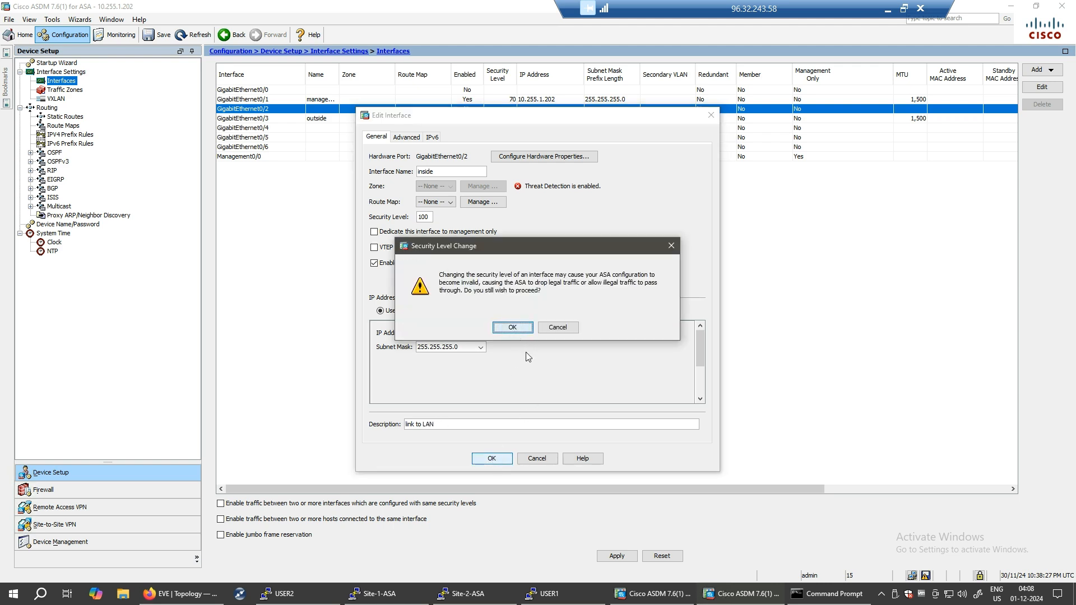
pyautogui.press('Return')
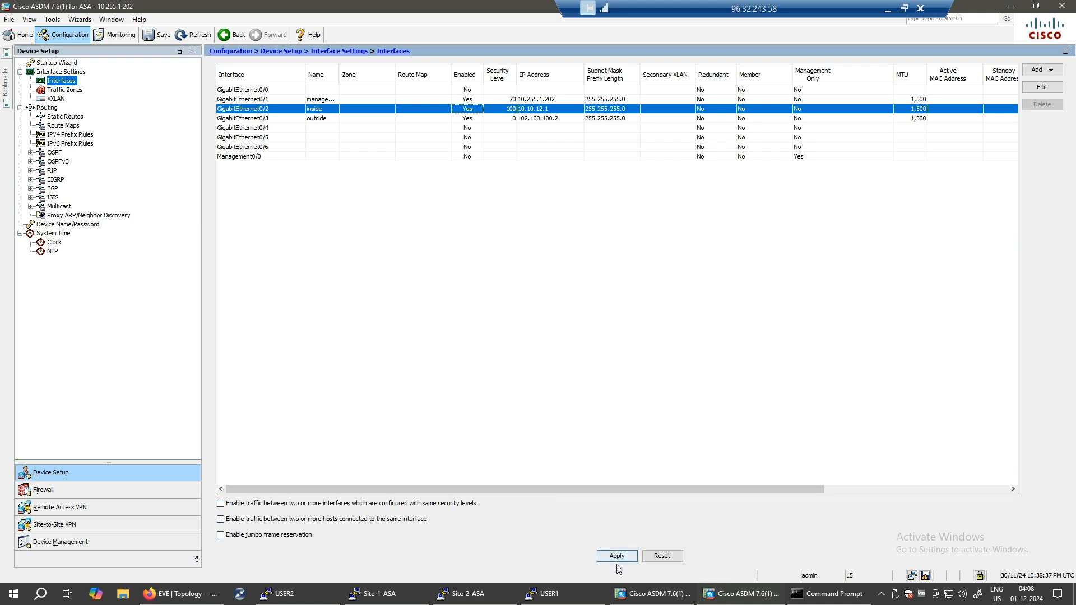
pyautogui.click(464, 593)
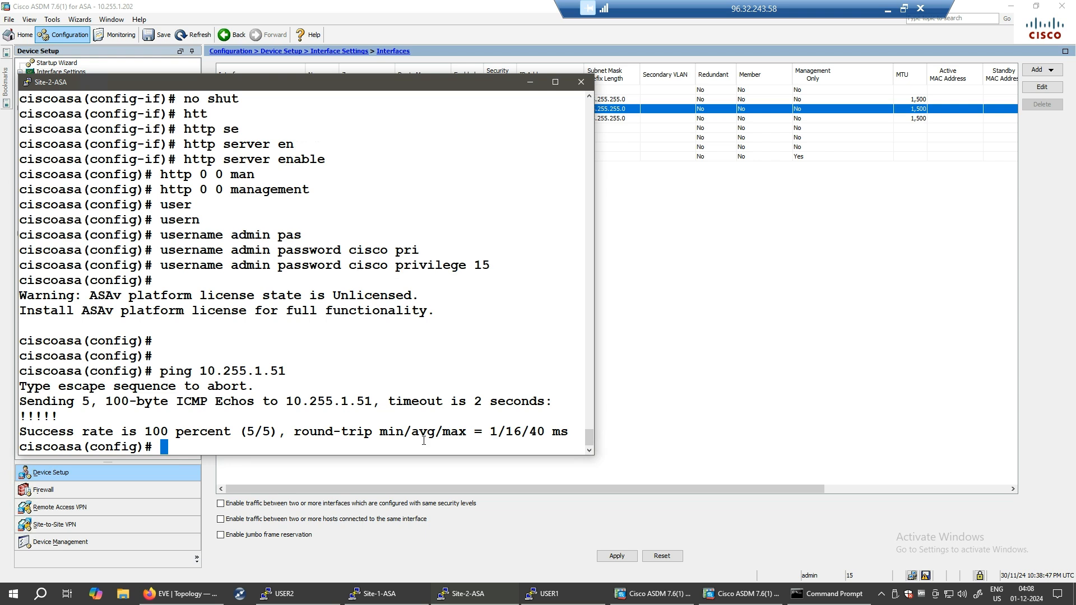
# - Run show int ip br in the Site-2-ASA console to check interface status
pyautogui.click(556, 82)
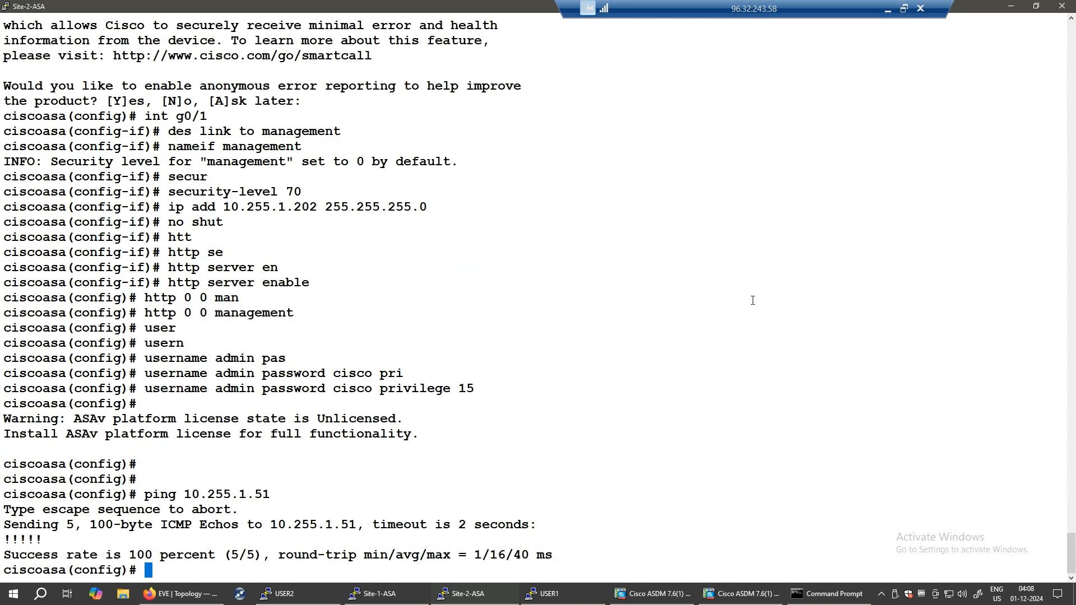
pyautogui.write('show int ip br')
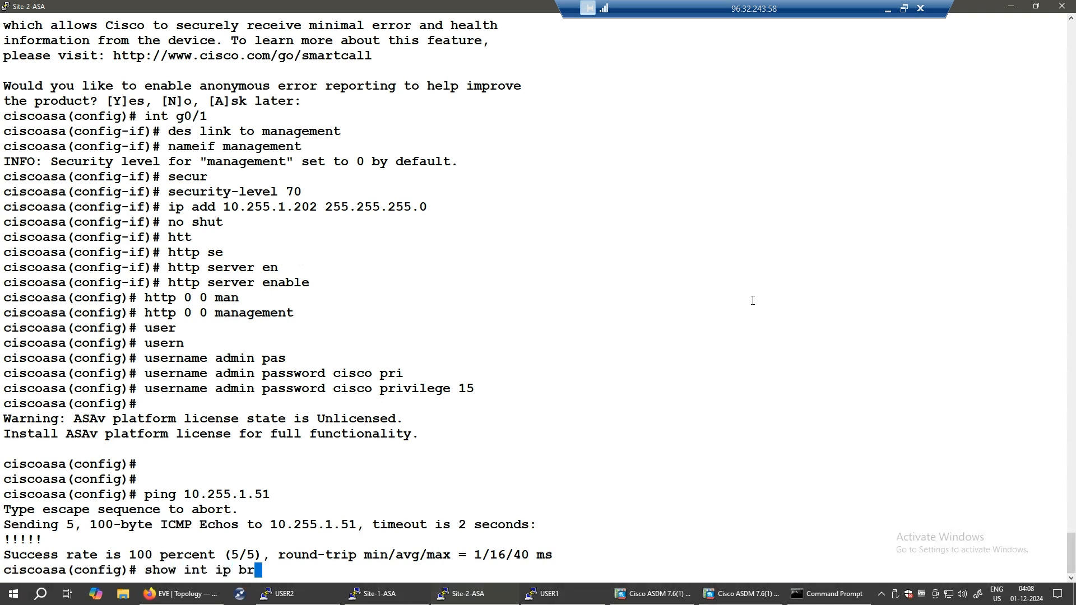
pyautogui.press('Return')
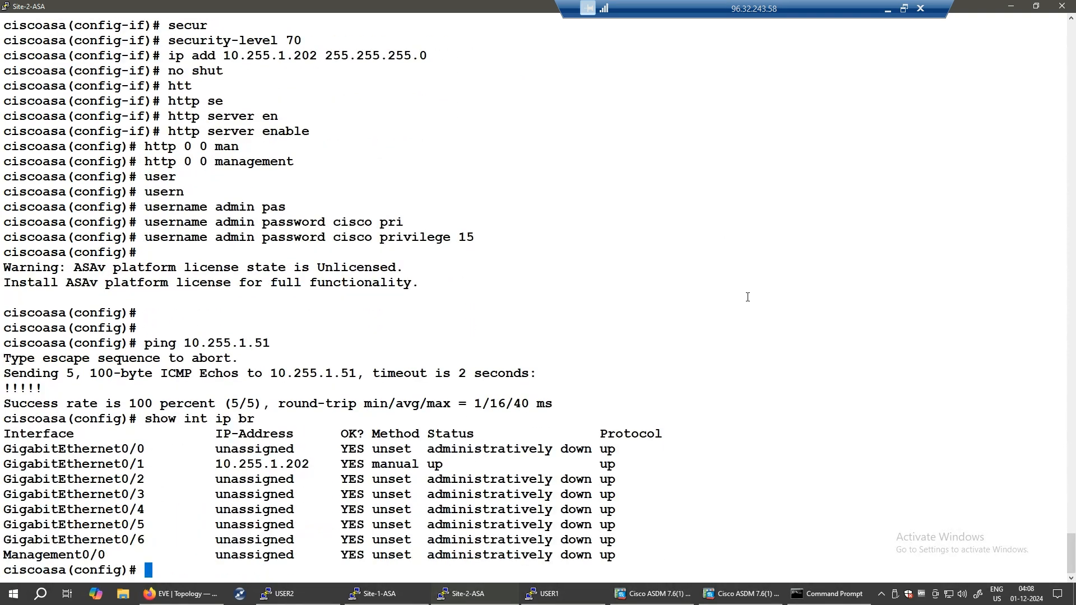
pyautogui.moveTo(379, 466); pyautogui.dragTo(534, 516)
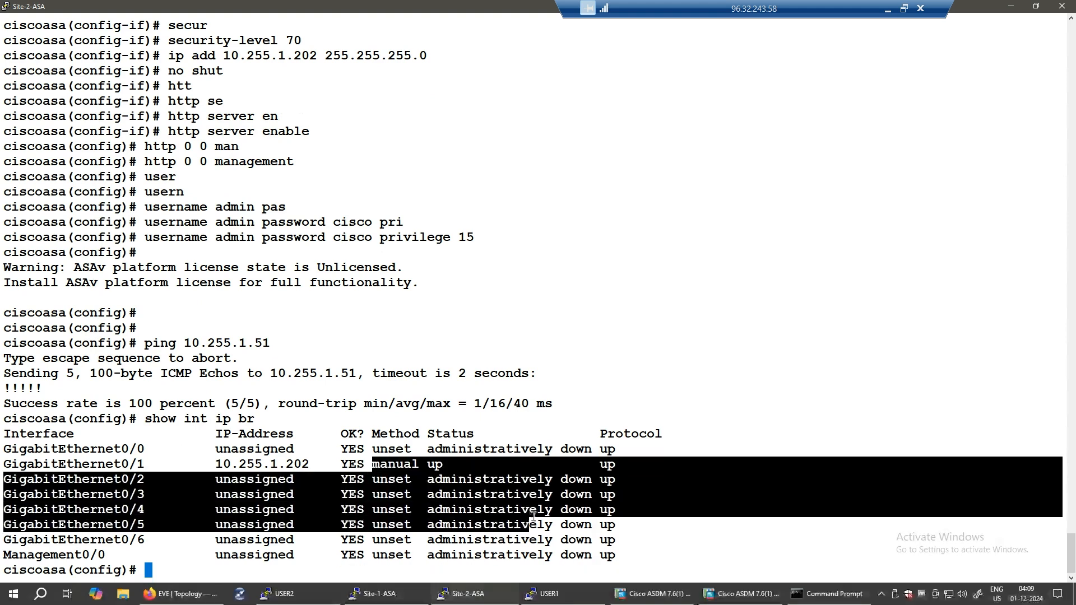
# - Apply the interface changes in ASDM, dismiss the license warning, and rerun show int ip br
pyautogui.click(1012, 6)
pyautogui.click(620, 555)
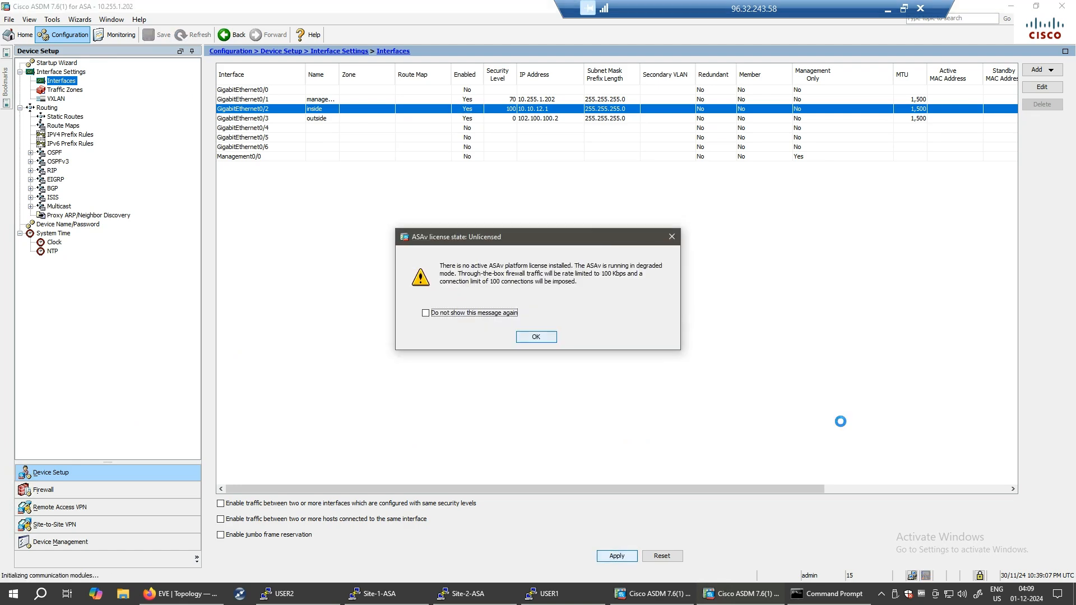
pyautogui.click(539, 338)
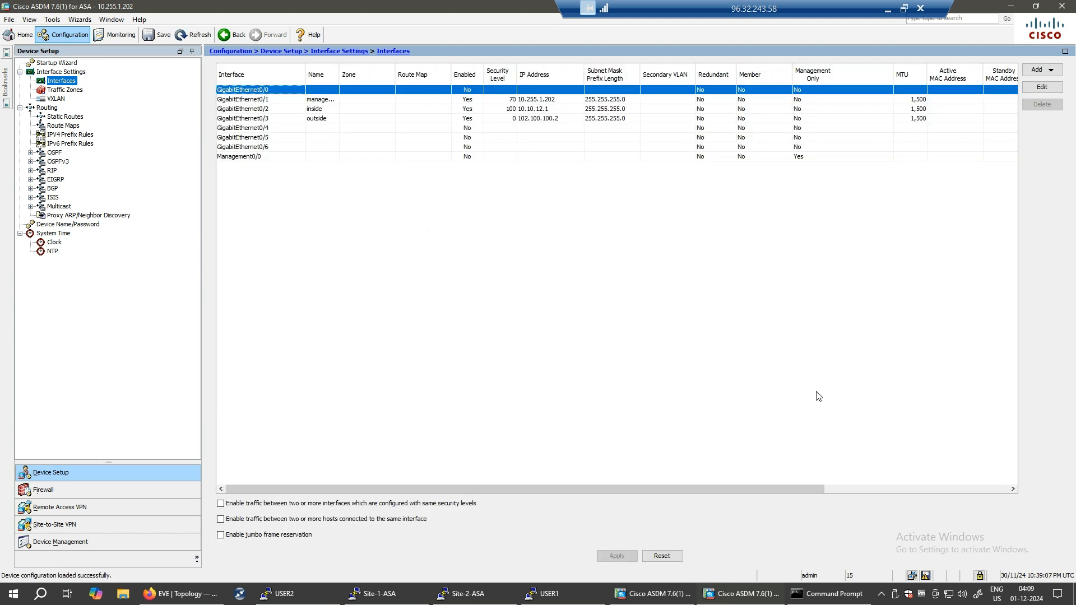
pyautogui.click(482, 596)
pyautogui.click(741, 482)
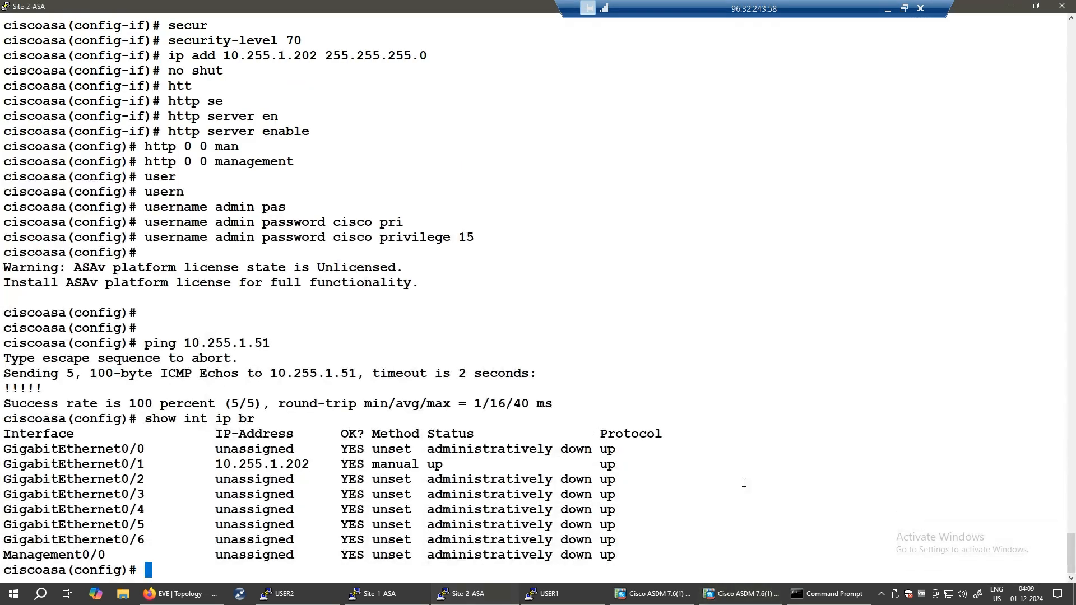
pyautogui.press('Up')
pyautogui.press('Return')
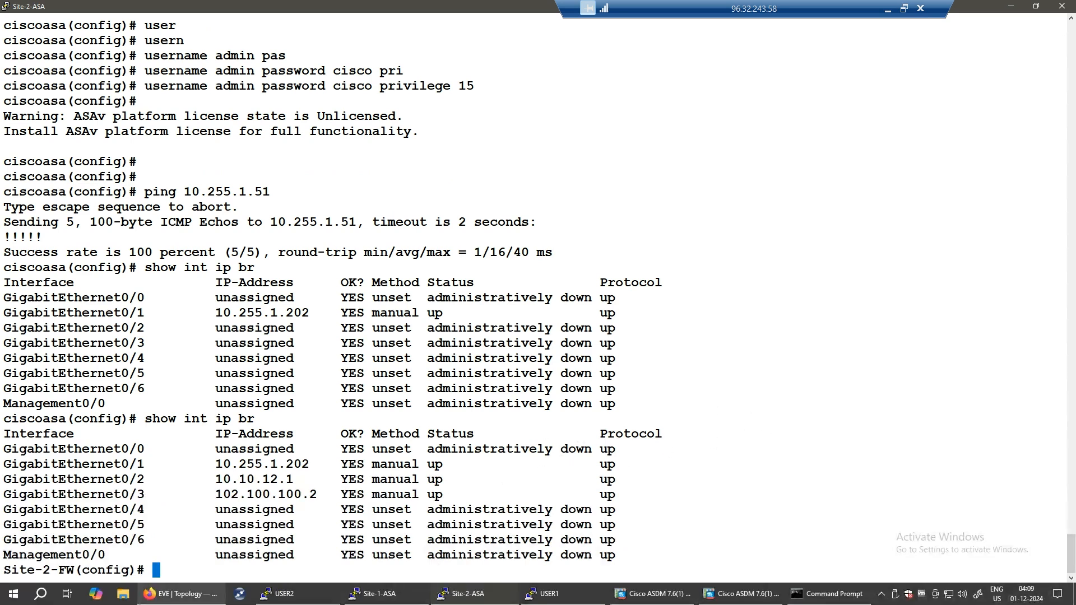
pyautogui.click(174, 598)
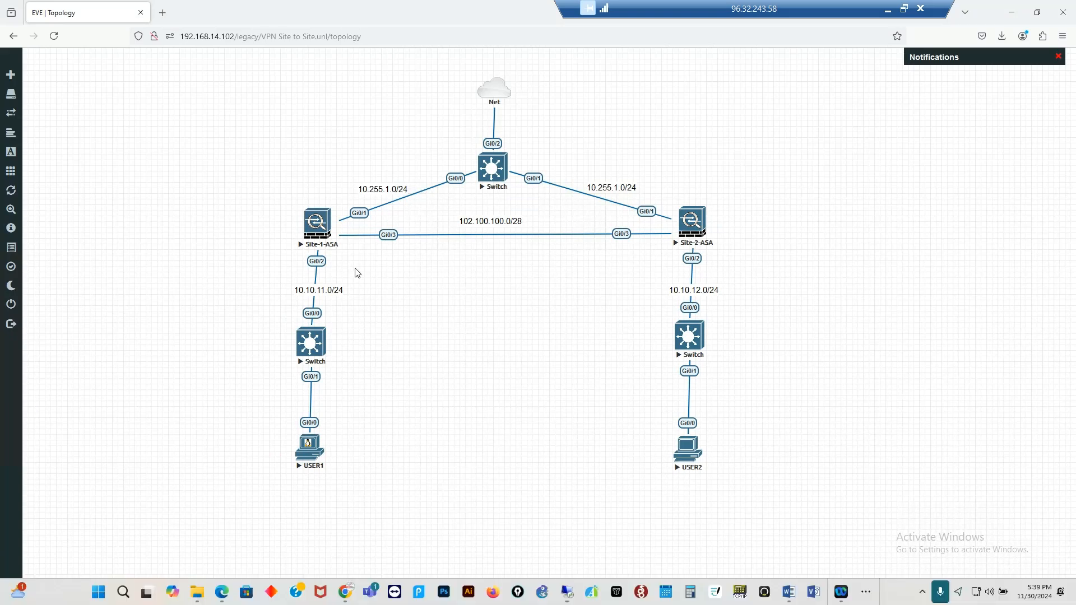
# - Sketch over both firewalls, the 102.100.100.0/28 link and both users, then clear the drawings
pyautogui.moveTo(360, 203)
pyautogui.mouseDown()
pyautogui.moveTo(263, 195)
pyautogui.moveTo(366, 251)
pyautogui.mouseUp()
pyautogui.moveTo(309, 185); pyautogui.dragTo(363, 262)
pyautogui.moveTo(719, 198)
pyautogui.mouseDown()
pyautogui.moveTo(629, 221)
pyautogui.moveTo(722, 223)
pyautogui.mouseUp()
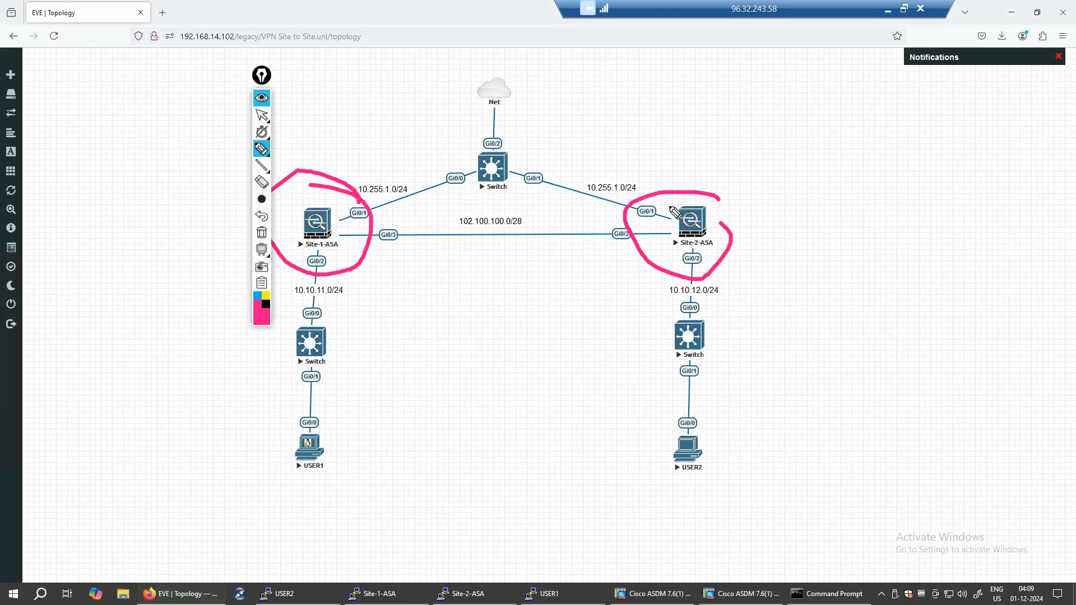
pyautogui.moveTo(537, 154); pyautogui.dragTo(666, 210)
pyautogui.moveTo(535, 226)
pyautogui.mouseDown()
pyautogui.moveTo(668, 232)
pyautogui.moveTo(721, 323)
pyautogui.mouseUp()
pyautogui.moveTo(323, 271); pyautogui.dragTo(322, 321)
pyautogui.moveTo(263, 442)
pyautogui.mouseDown()
pyautogui.moveTo(331, 410)
pyautogui.moveTo(288, 490)
pyautogui.moveTo(281, 444)
pyautogui.mouseUp()
pyautogui.moveTo(696, 415)
pyautogui.mouseDown()
pyautogui.moveTo(723, 442)
pyautogui.moveTo(719, 434)
pyautogui.mouseUp()
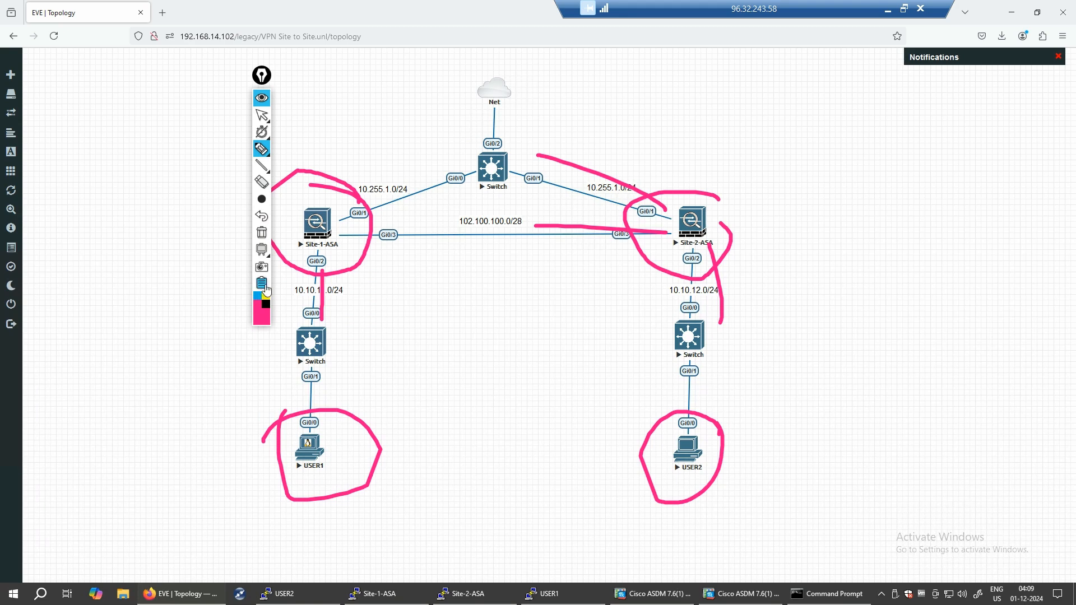
pyautogui.click(263, 239)
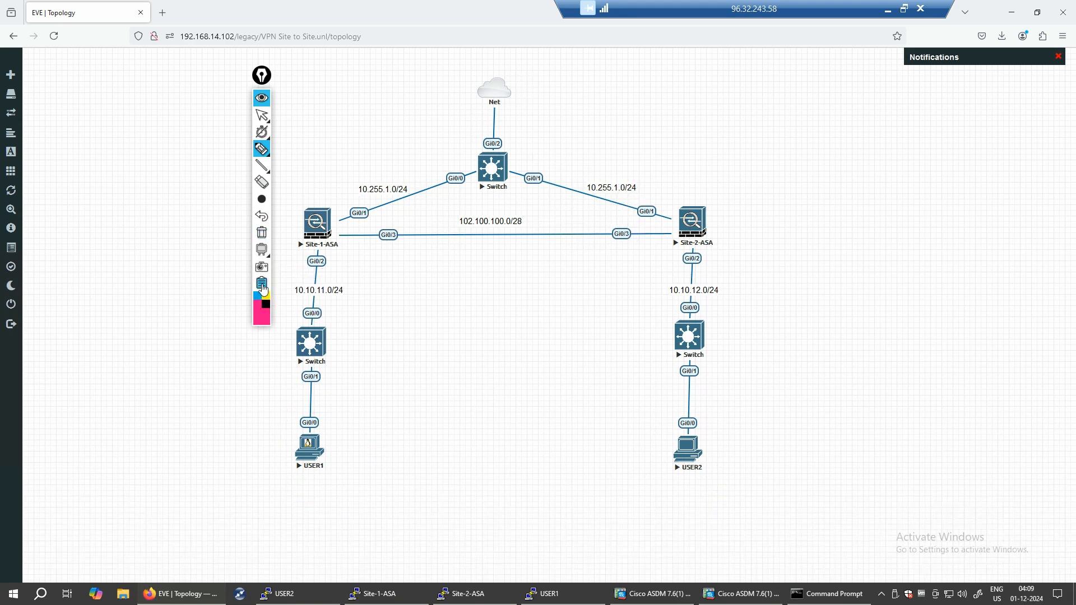
pyautogui.click(285, 323)
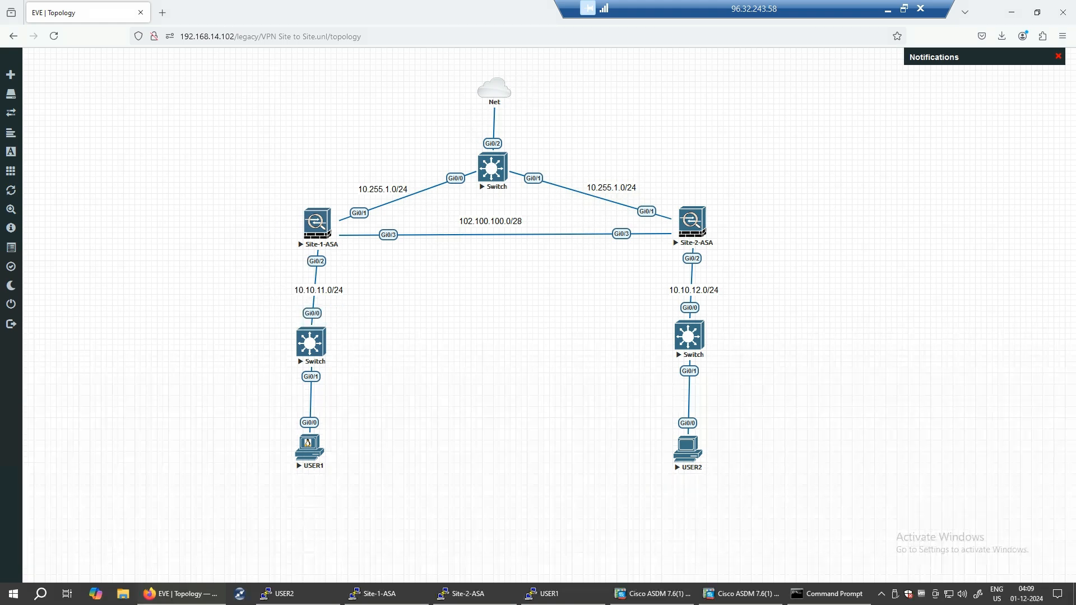
# - Bring the pen back and mark the link from Site-1-ASA toward Site-2-ASA
pyautogui.hotkey('ctrl', 'shift', '3')
pyautogui.moveTo(338, 258)
pyautogui.mouseDown()
pyautogui.moveTo(325, 426)
pyautogui.moveTo(340, 450)
pyautogui.moveTo(357, 414)
pyautogui.mouseUp()
pyautogui.moveTo(360, 234); pyautogui.dragTo(567, 241)
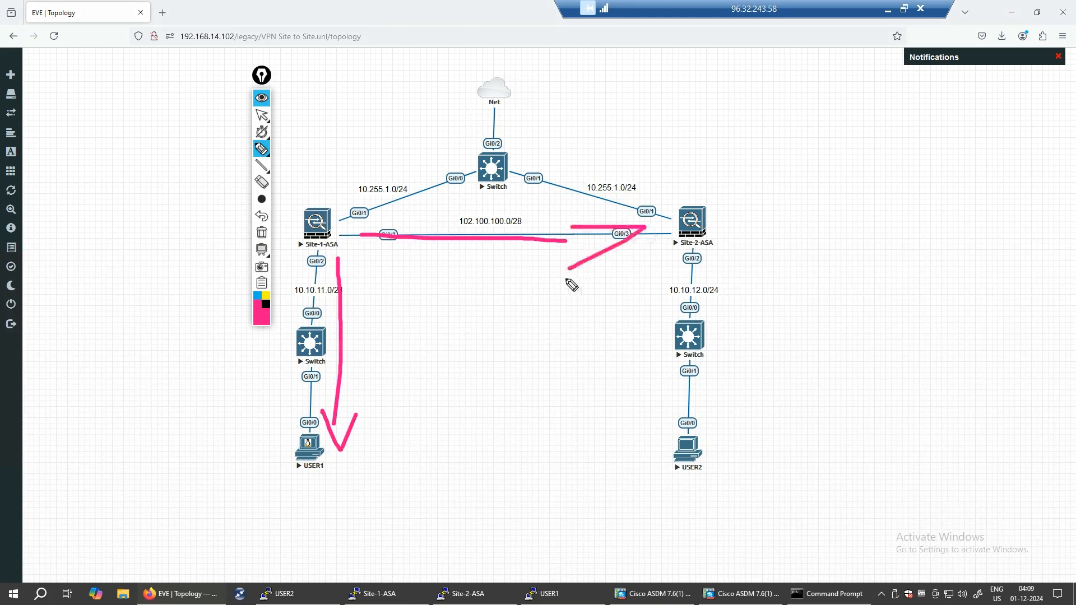
# - Close the pen toolbar and ping 102.100.100.2 from the Site-1-ASA console
pyautogui.click(261, 285)
pyautogui.click(290, 318)
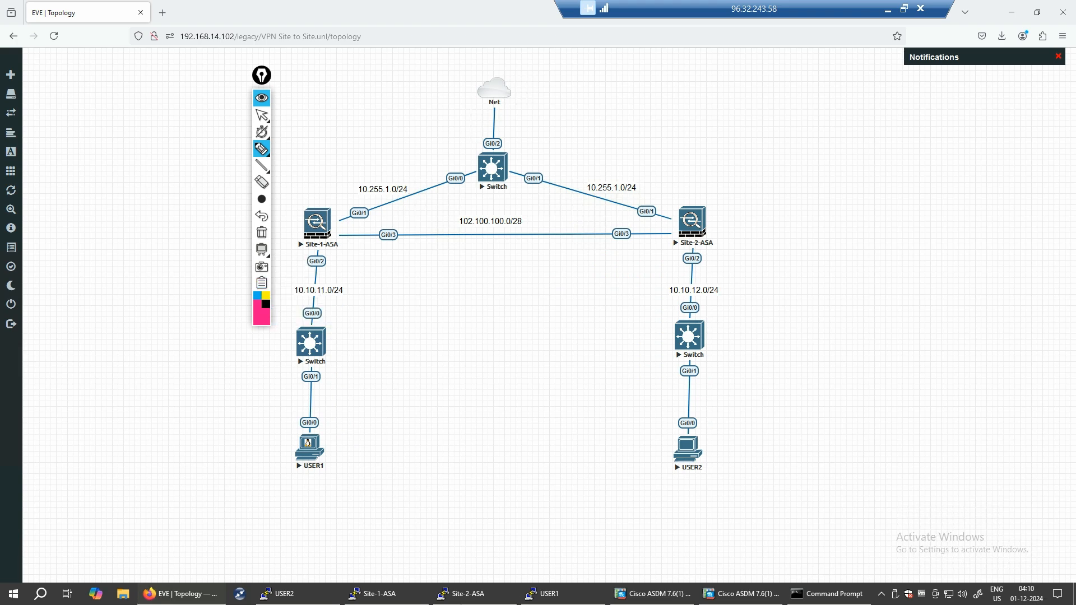
pyautogui.click(376, 594)
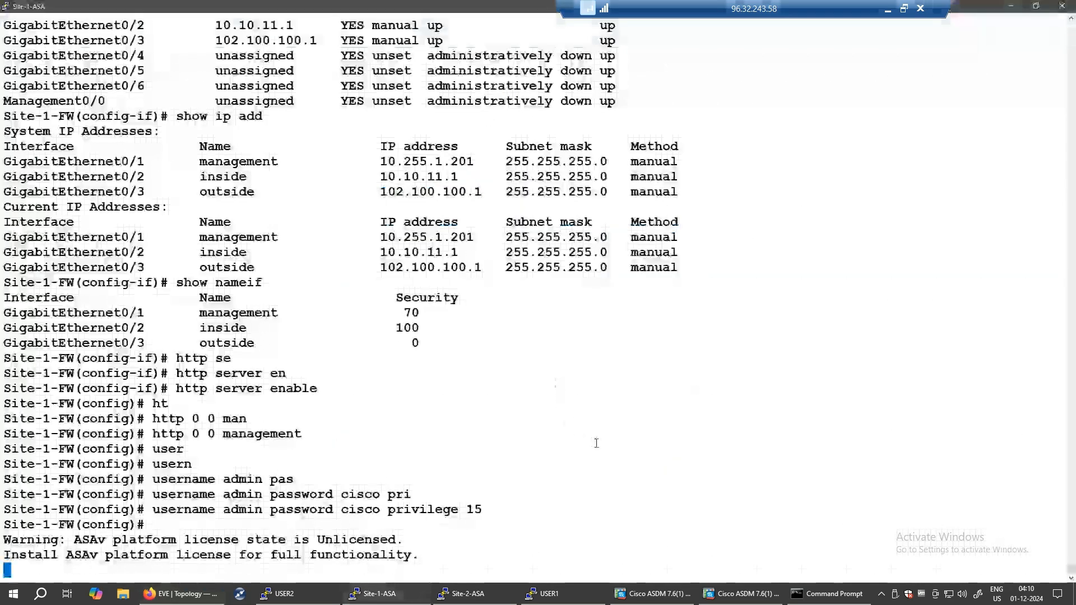
pyautogui.press('Return')
pyautogui.press('Return')
pyautogui.press('Return')
pyautogui.write('ping ')
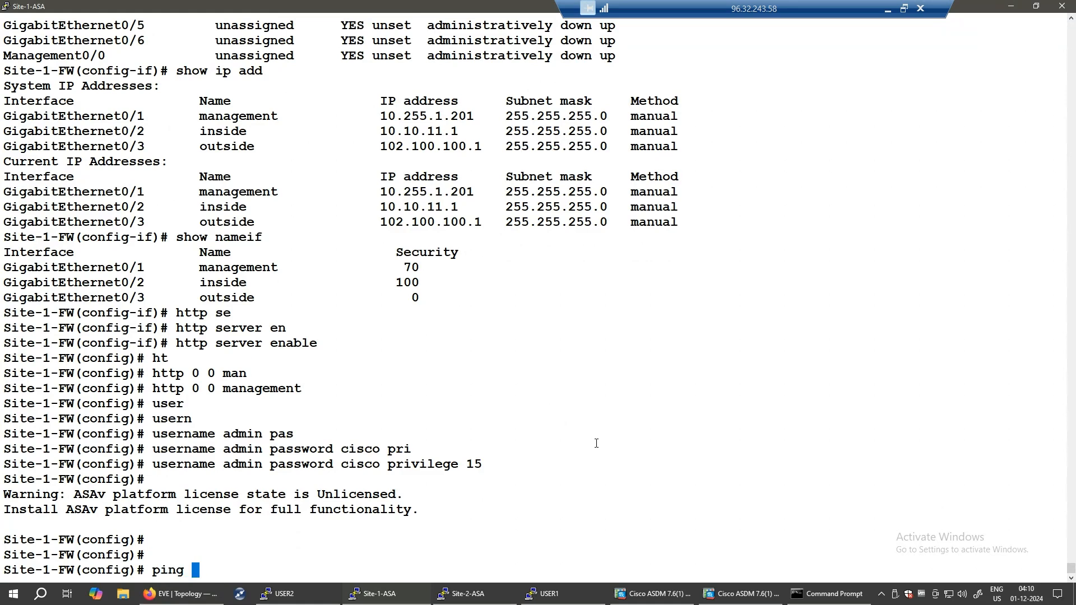
pyautogui.write('102.100.100.')
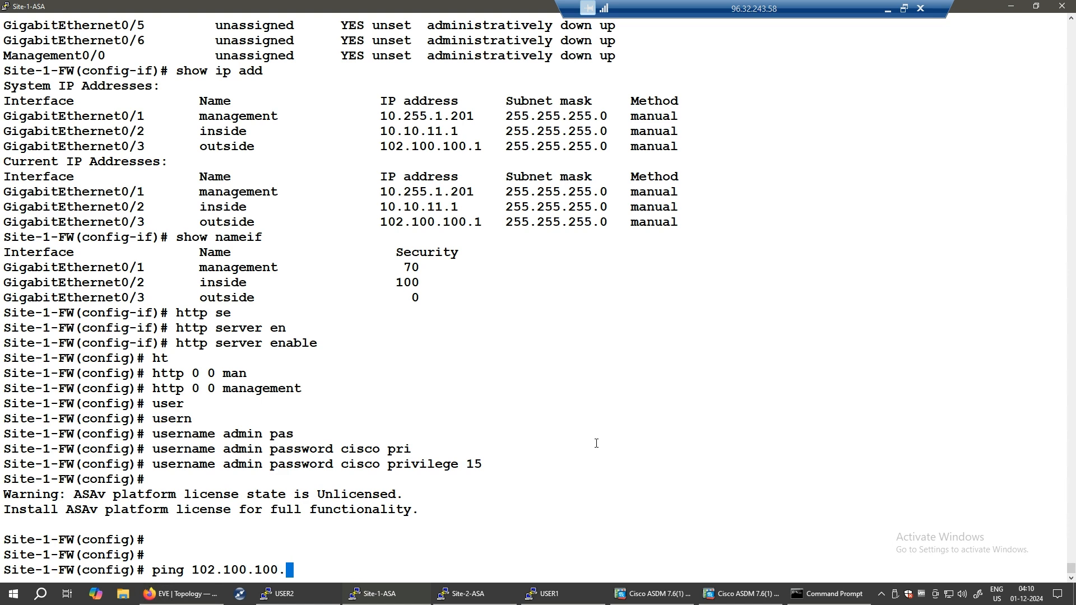
pyautogui.write('2')
pyautogui.press('Return')
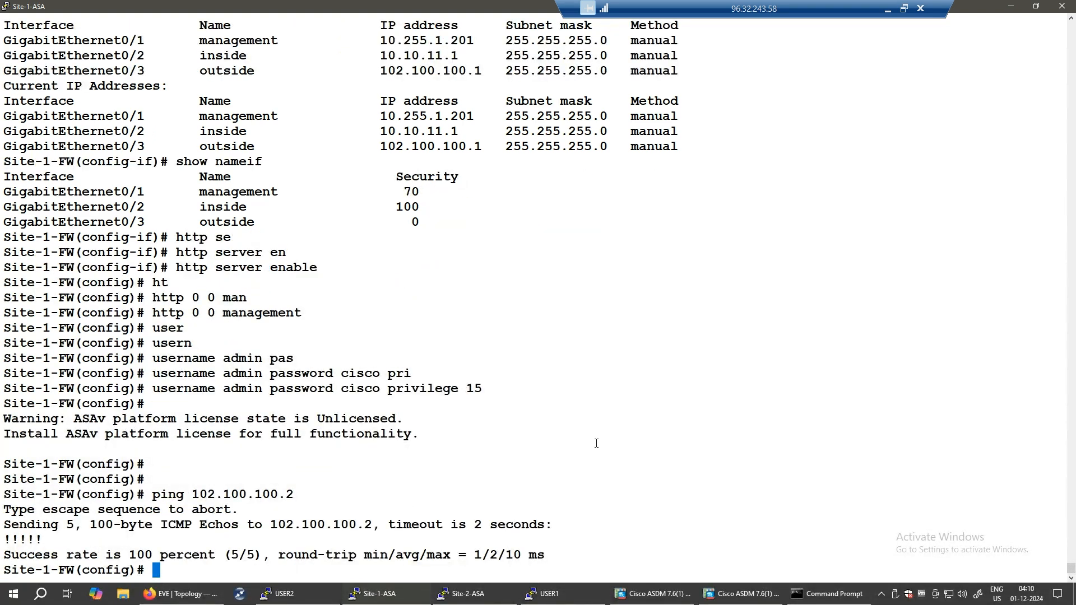
# - Ping the inside address 10.10.11.2 from Site-1-FW
pyautogui.write('pinbg')
pyautogui.press('BackSpace')
pyautogui.press('BackSpace')
pyautogui.press('BackSpace')
pyautogui.write('g 10.10.11.2')
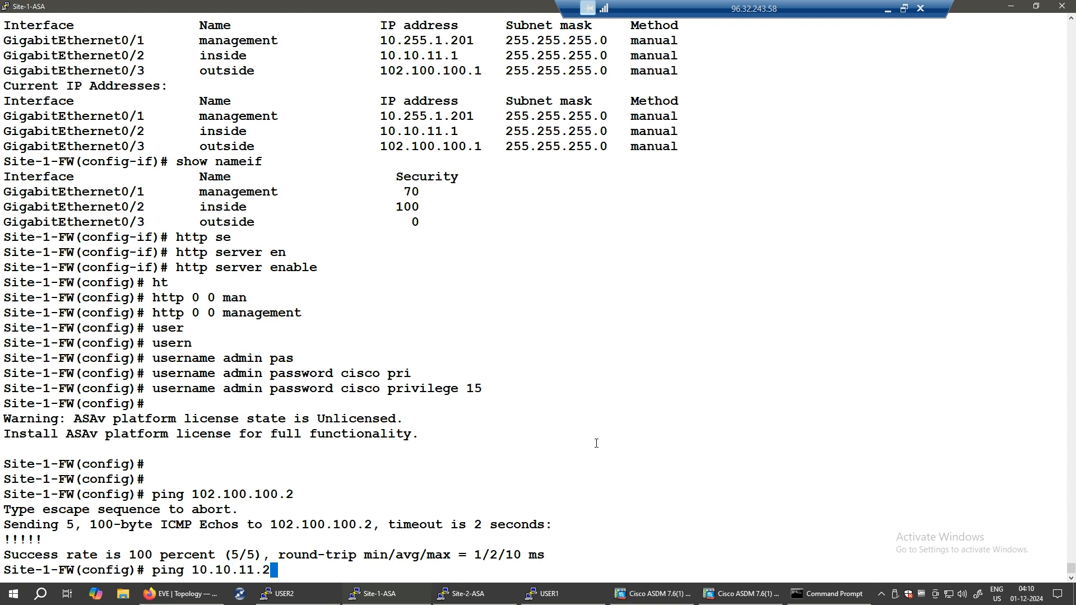
pyautogui.press('Return')
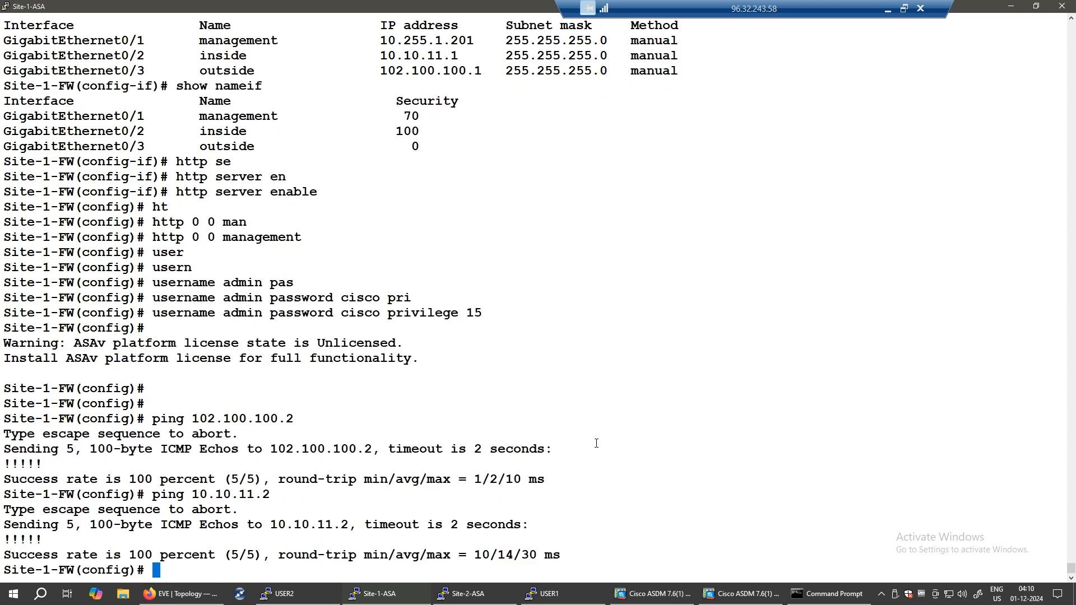
# - Open the Tools > Ping utility in ASDM for Site-2-FW
pyautogui.click(752, 598)
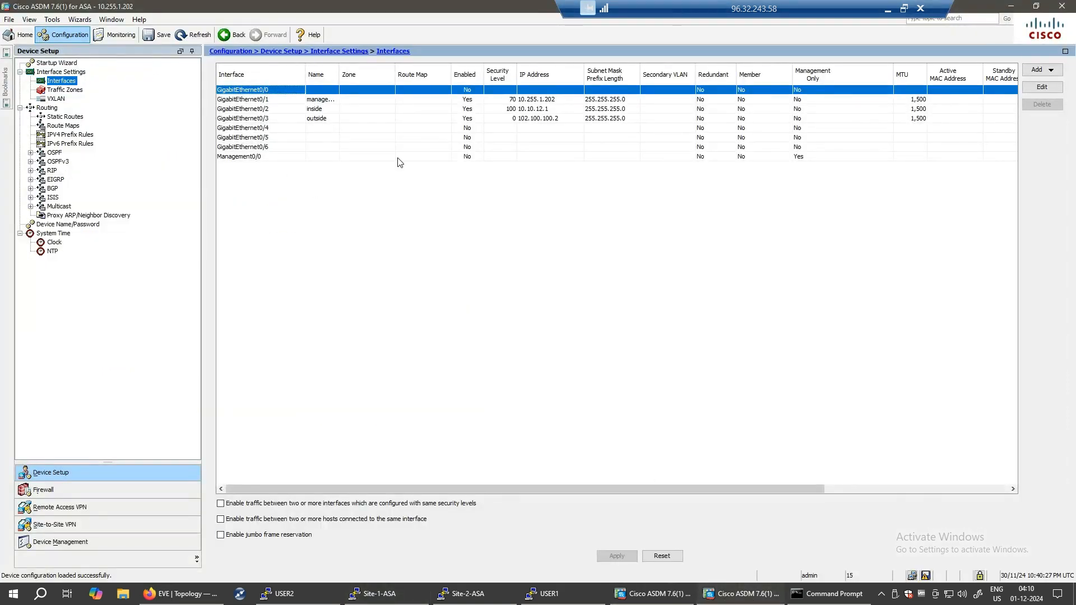
pyautogui.click(52, 19)
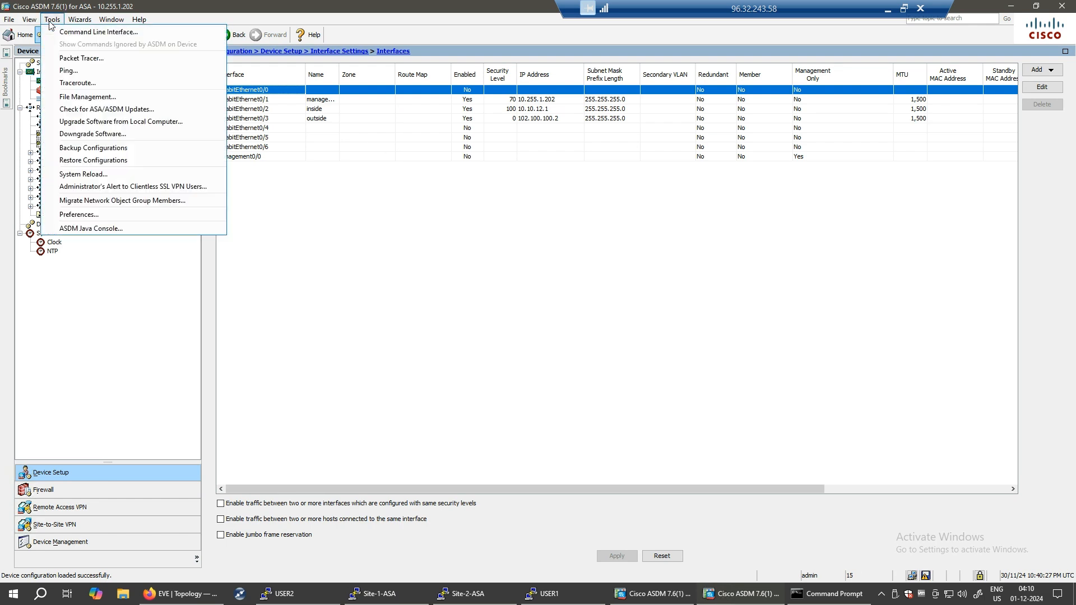
pyautogui.click(69, 71)
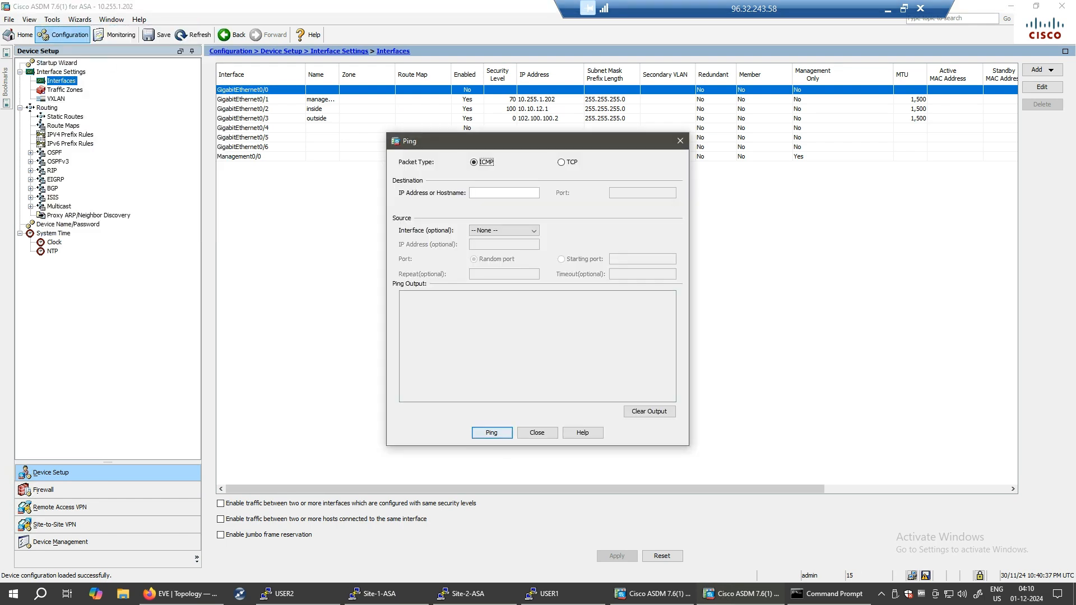
pyautogui.hotkey('ctrl', 'shift', '3')
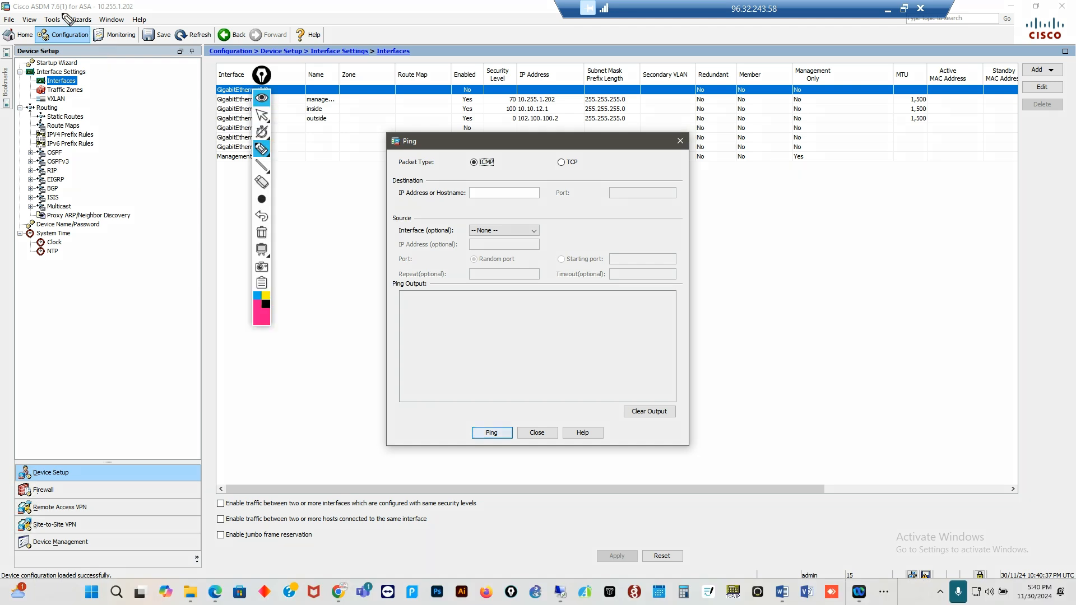
pyautogui.moveTo(52, 40); pyautogui.dragTo(73, 31)
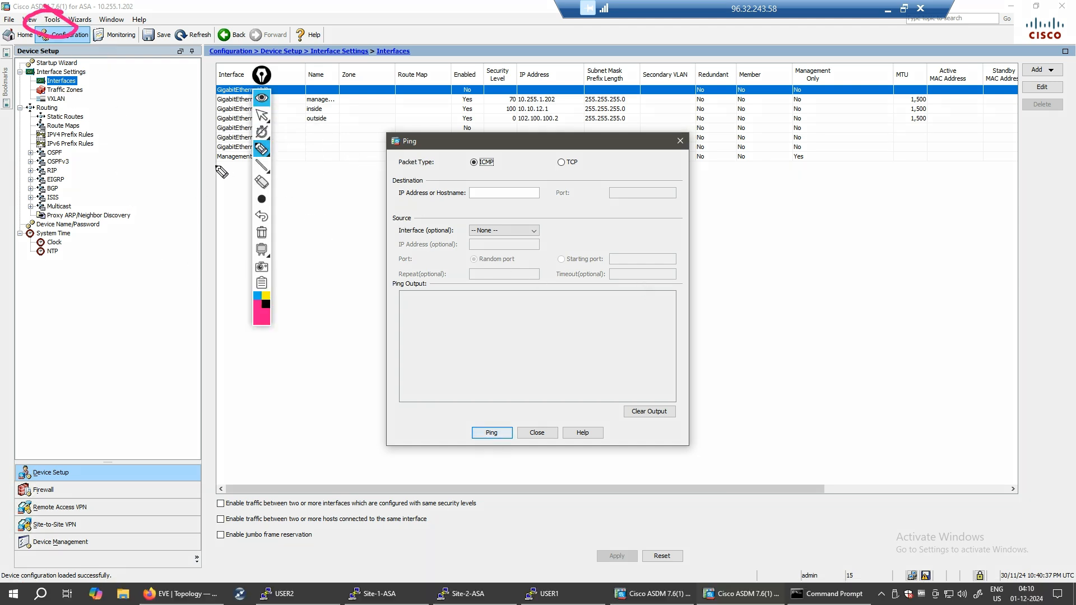
pyautogui.click(261, 232)
pyautogui.rightClick(274, 317)
pyautogui.click(288, 315)
# - Ping 10.10.12.2, then 102.100.100.1, and close the Ping dialog
pyautogui.click(493, 193)
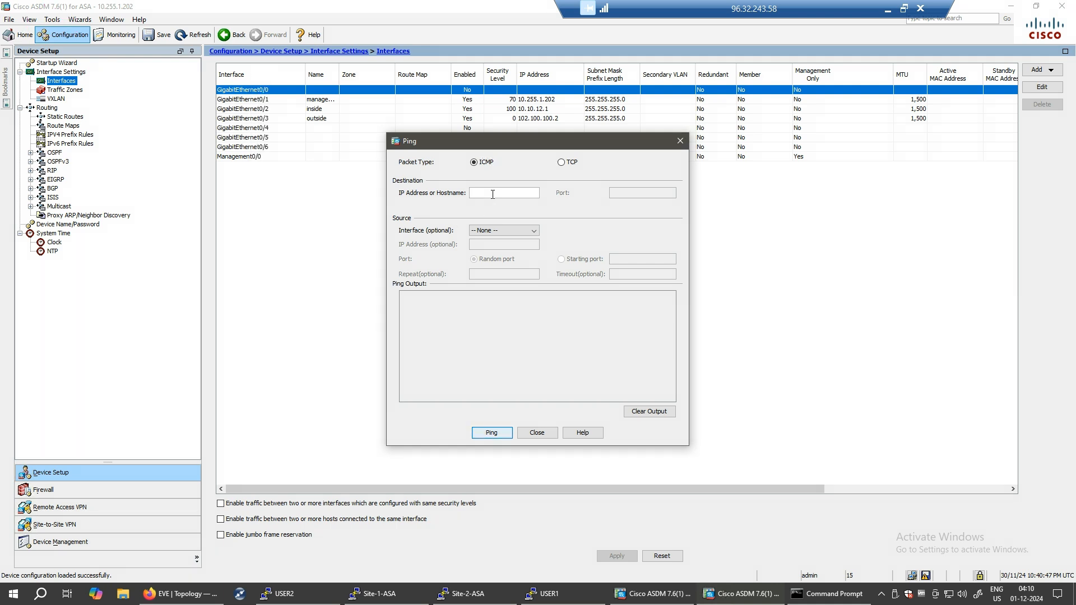
pyautogui.write('10.10.12.2')
pyautogui.click(505, 434)
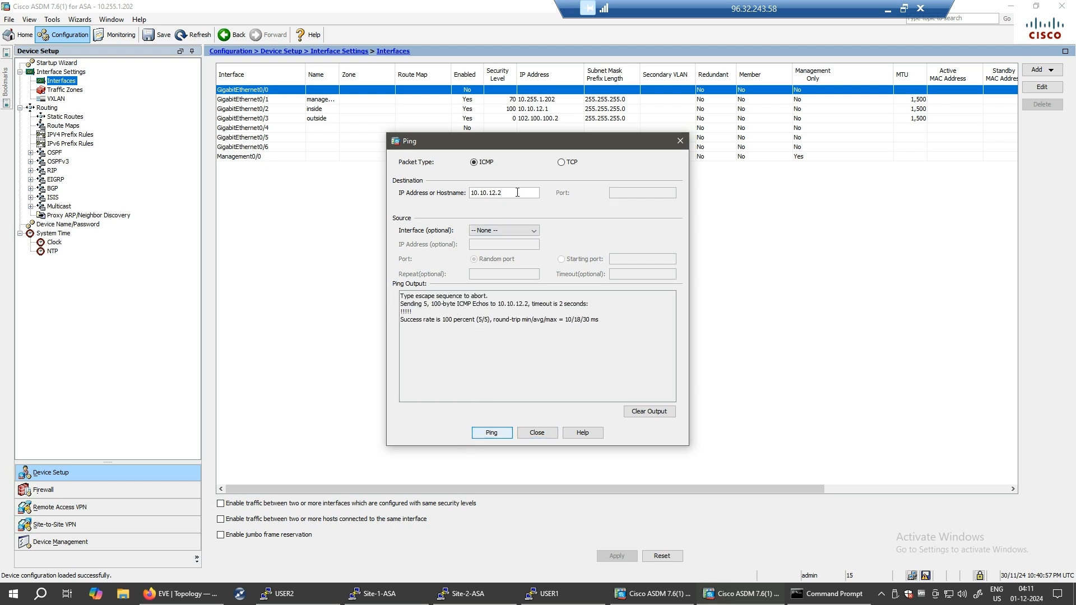
pyautogui.press('BackSpace')
pyautogui.press('BackSpace')
pyautogui.press('BackSpace')
pyautogui.press('BackSpace')
pyautogui.press('BackSpace')
pyautogui.press('BackSpace')
pyautogui.press('BackSpace')
pyautogui.press('BackSpace')
pyautogui.press('BackSpace')
pyautogui.write('102.')
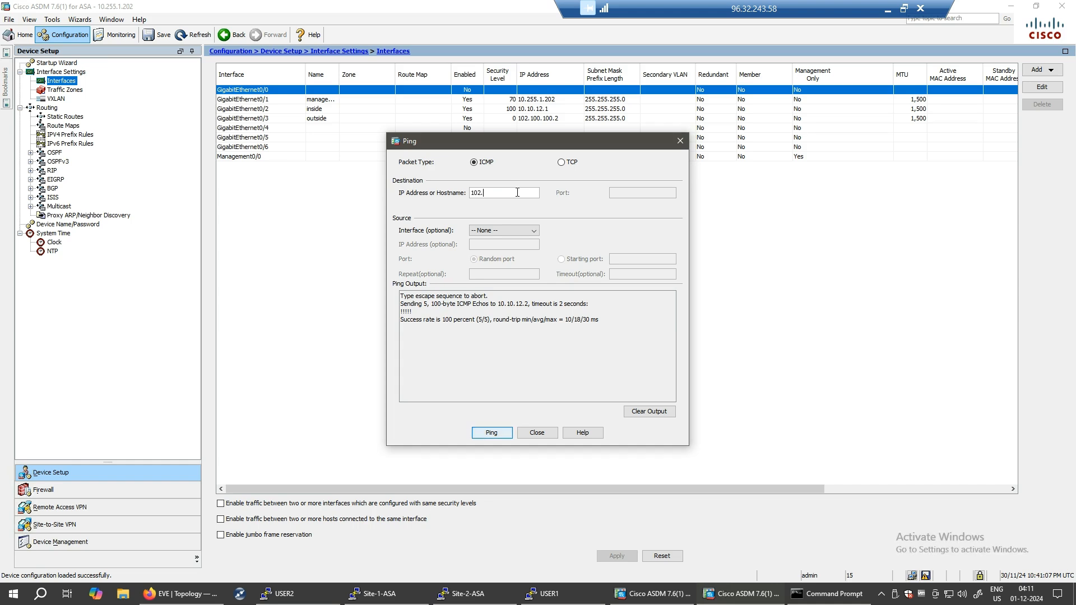
pyautogui.write('100.100.1')
pyautogui.click(491, 433)
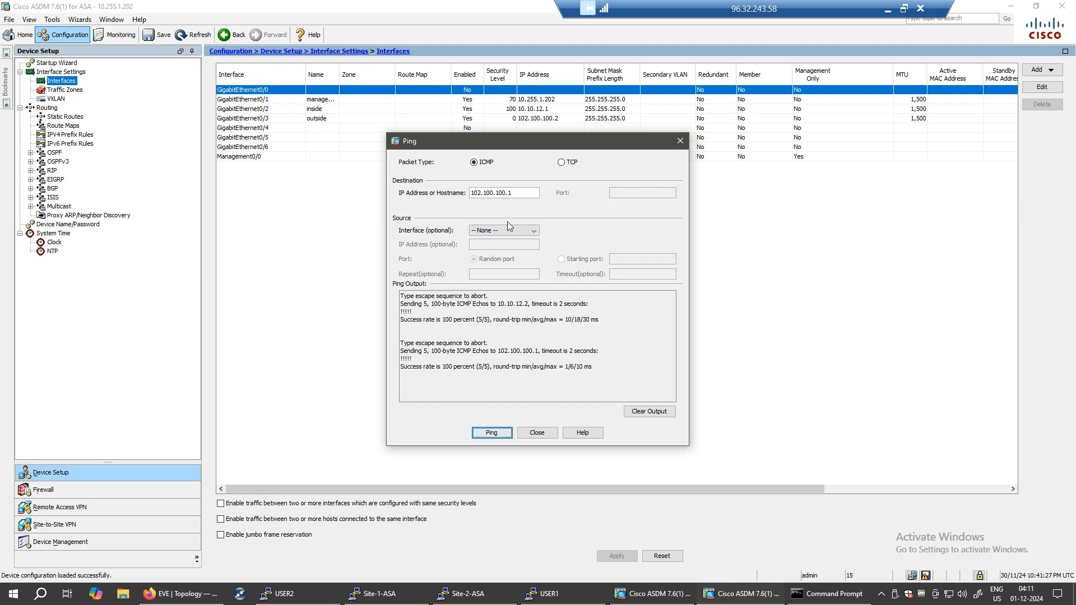
pyautogui.click(680, 141)
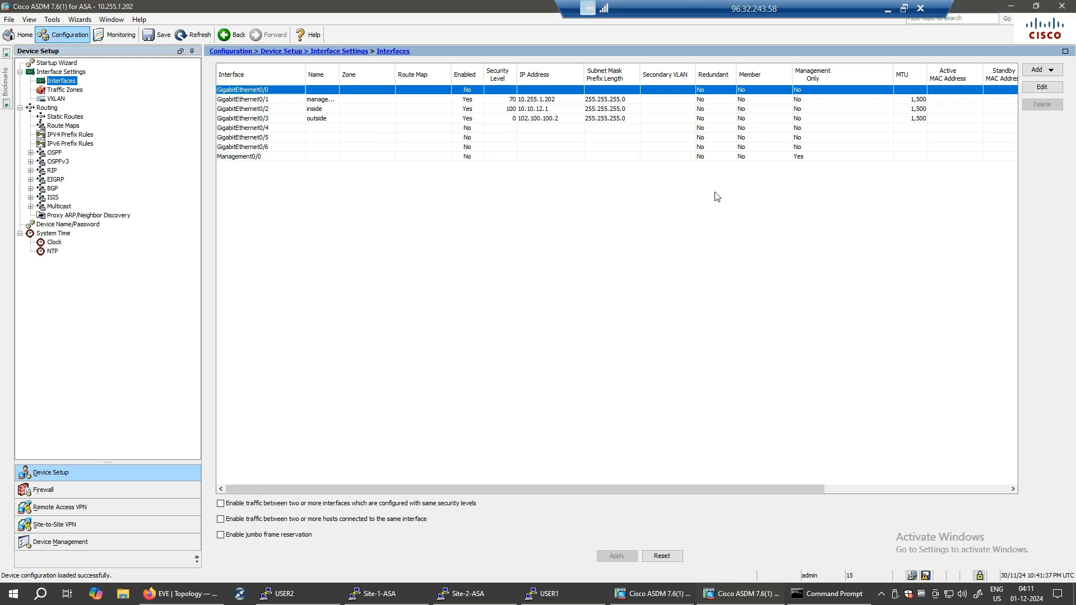
# - Sketch the USER1-to-USER2 traffic path with LAN and NAT labels on the topology, then clear it
pyautogui.click(399, 599)
pyautogui.click(399, 598)
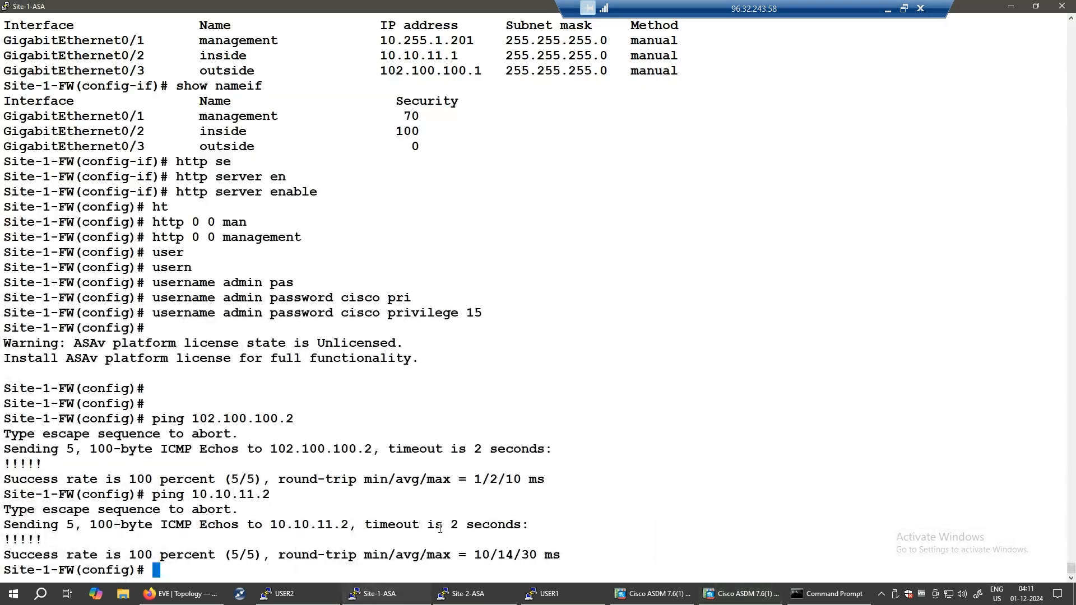
pyautogui.click(197, 599)
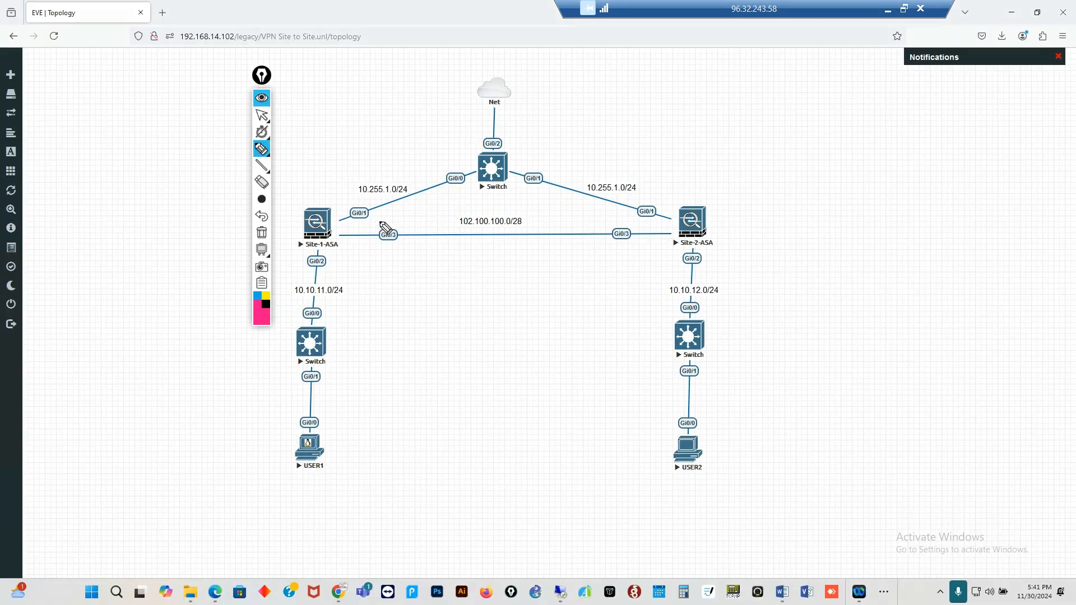
pyautogui.moveTo(312, 455)
pyautogui.mouseDown()
pyautogui.moveTo(306, 350)
pyautogui.moveTo(336, 232)
pyautogui.moveTo(738, 232)
pyautogui.moveTo(725, 318)
pyautogui.moveTo(727, 501)
pyautogui.moveTo(745, 466)
pyautogui.mouseUp()
pyautogui.click(662, 491)
pyautogui.moveTo(300, 185)
pyautogui.mouseDown()
pyautogui.moveTo(370, 172)
pyautogui.moveTo(372, 282)
pyautogui.moveTo(283, 253)
pyautogui.mouseUp()
pyautogui.click(341, 370)
pyautogui.moveTo(334, 451); pyautogui.dragTo(381, 438)
pyautogui.moveTo(397, 416)
pyautogui.mouseDown()
pyautogui.moveTo(408, 389)
pyautogui.moveTo(428, 419)
pyautogui.mouseUp()
pyautogui.moveTo(769, 395)
pyautogui.mouseDown()
pyautogui.moveTo(811, 442)
pyautogui.moveTo(908, 439)
pyautogui.moveTo(948, 414)
pyautogui.mouseUp()
pyautogui.moveTo(470, 422)
pyautogui.mouseDown()
pyautogui.moveTo(507, 376)
pyautogui.moveTo(510, 403)
pyautogui.mouseUp()
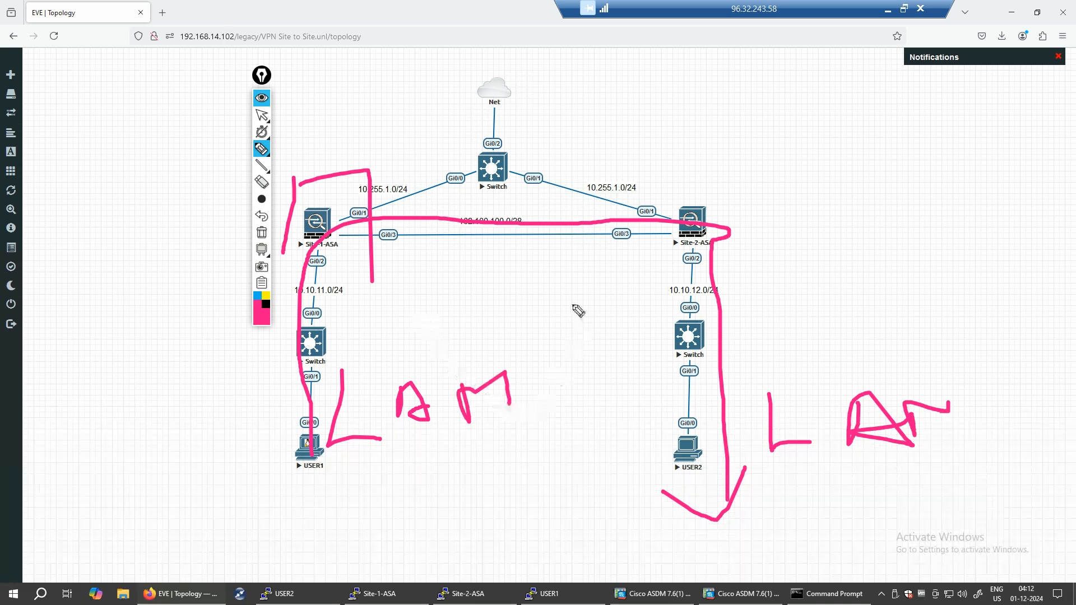
pyautogui.moveTo(530, 280)
pyautogui.mouseDown()
pyautogui.moveTo(572, 329)
pyautogui.moveTo(600, 284)
pyautogui.moveTo(661, 295)
pyautogui.mouseUp()
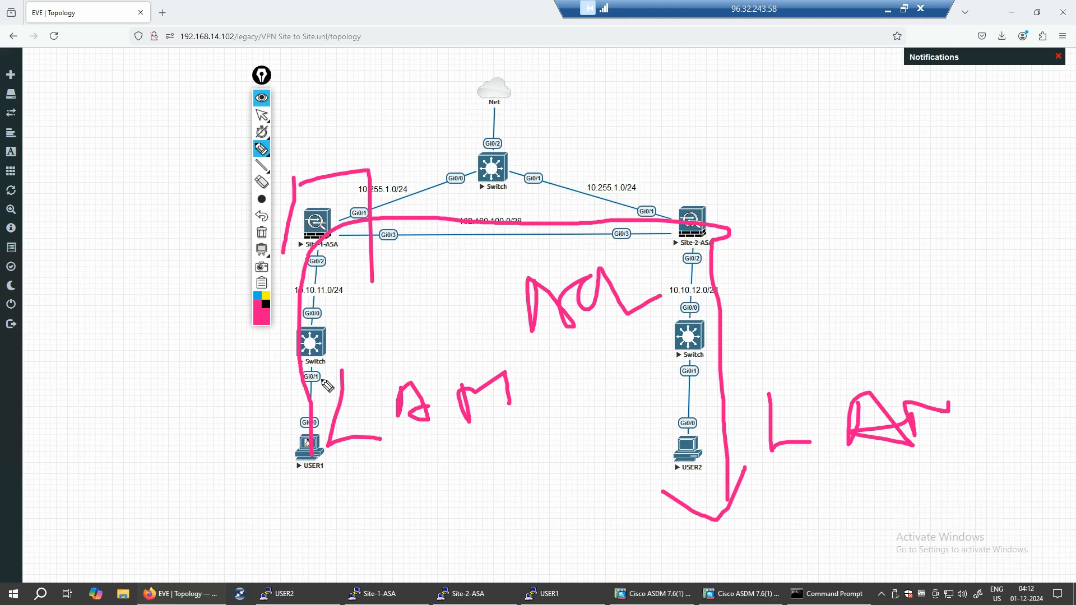
pyautogui.moveTo(321, 337)
pyautogui.mouseDown()
pyautogui.moveTo(343, 227)
pyautogui.moveTo(610, 212)
pyautogui.moveTo(717, 246)
pyautogui.moveTo(698, 439)
pyautogui.mouseUp()
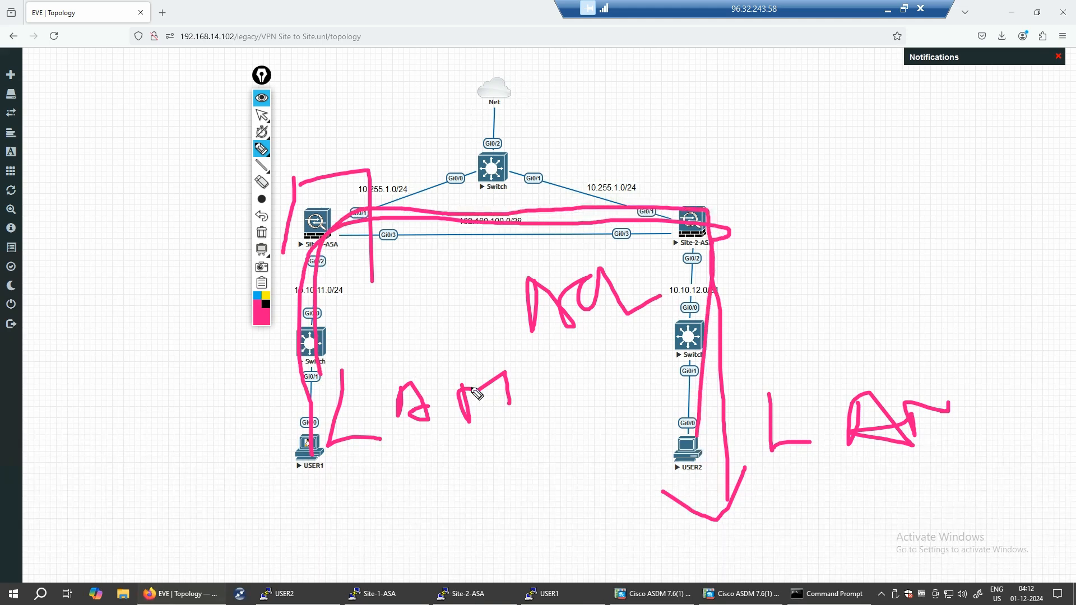
pyautogui.moveTo(508, 350)
pyautogui.mouseDown()
pyautogui.moveTo(651, 343)
pyautogui.moveTo(659, 246)
pyautogui.moveTo(525, 353)
pyautogui.mouseUp()
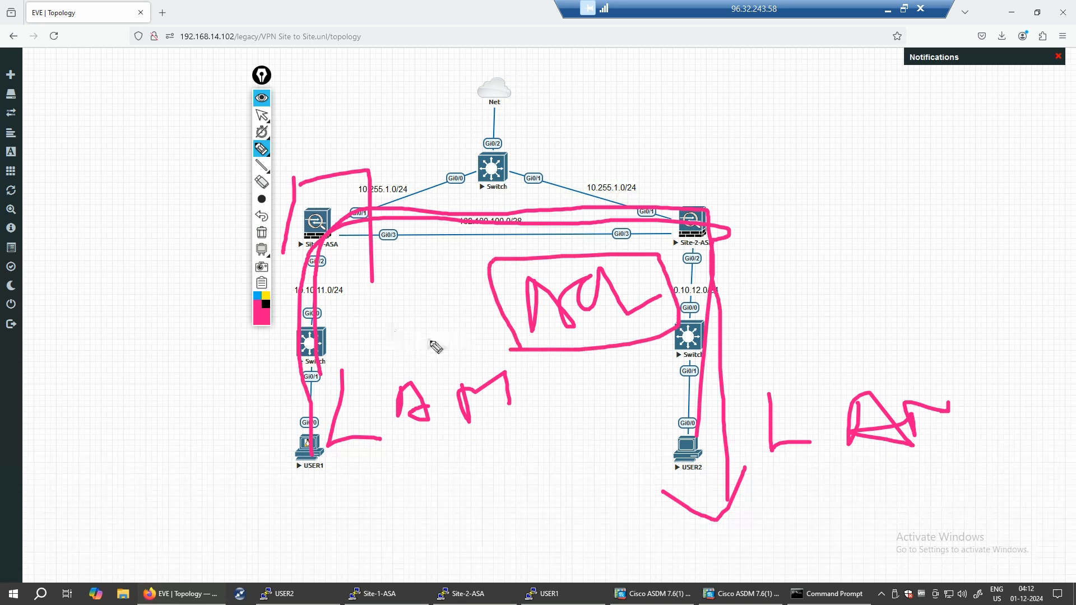
pyautogui.click(261, 234)
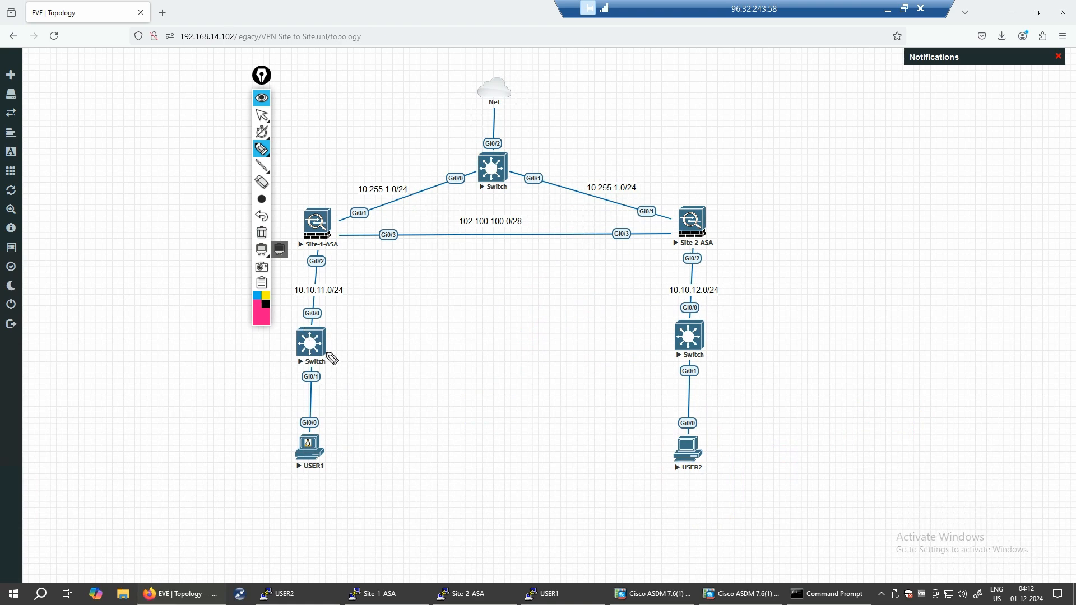
# - Draw arrows between Site-1-ASA and Site-2-ASA, circle both users, then clear and close the toolbar
pyautogui.moveTo(333, 231)
pyautogui.mouseDown()
pyautogui.moveTo(632, 226)
pyautogui.moveTo(606, 256)
pyautogui.mouseUp()
pyautogui.click(689, 198)
pyautogui.moveTo(403, 166)
pyautogui.mouseDown()
pyautogui.moveTo(332, 164)
pyautogui.moveTo(319, 140)
pyautogui.moveTo(405, 185)
pyautogui.mouseUp()
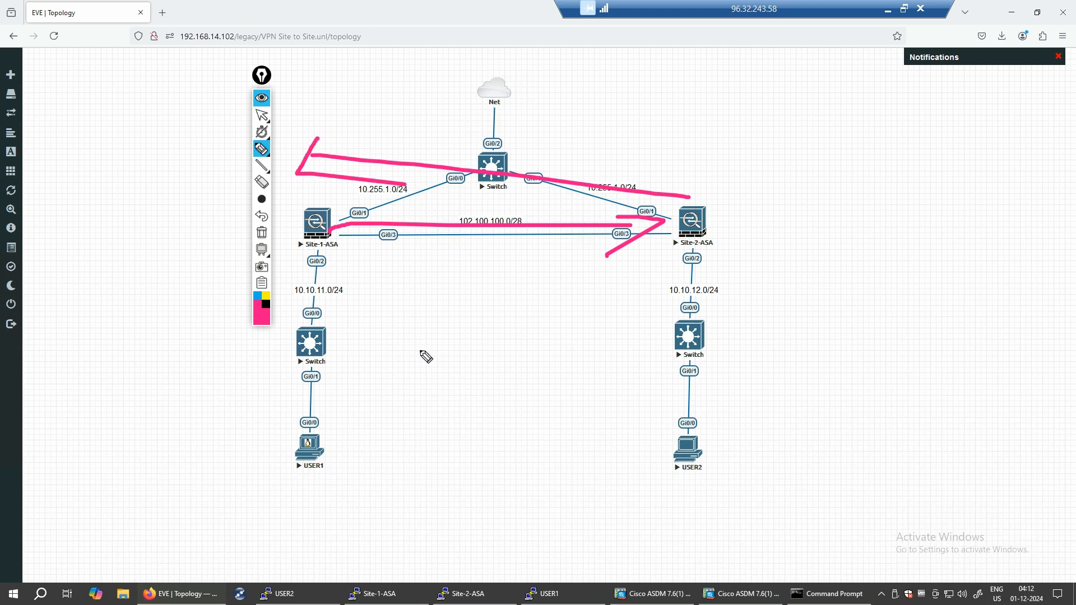
pyautogui.moveTo(728, 430)
pyautogui.mouseDown()
pyautogui.moveTo(644, 446)
pyautogui.moveTo(719, 433)
pyautogui.mouseUp()
pyautogui.moveTo(298, 416)
pyautogui.mouseDown()
pyautogui.moveTo(336, 465)
pyautogui.moveTo(310, 399)
pyautogui.mouseUp()
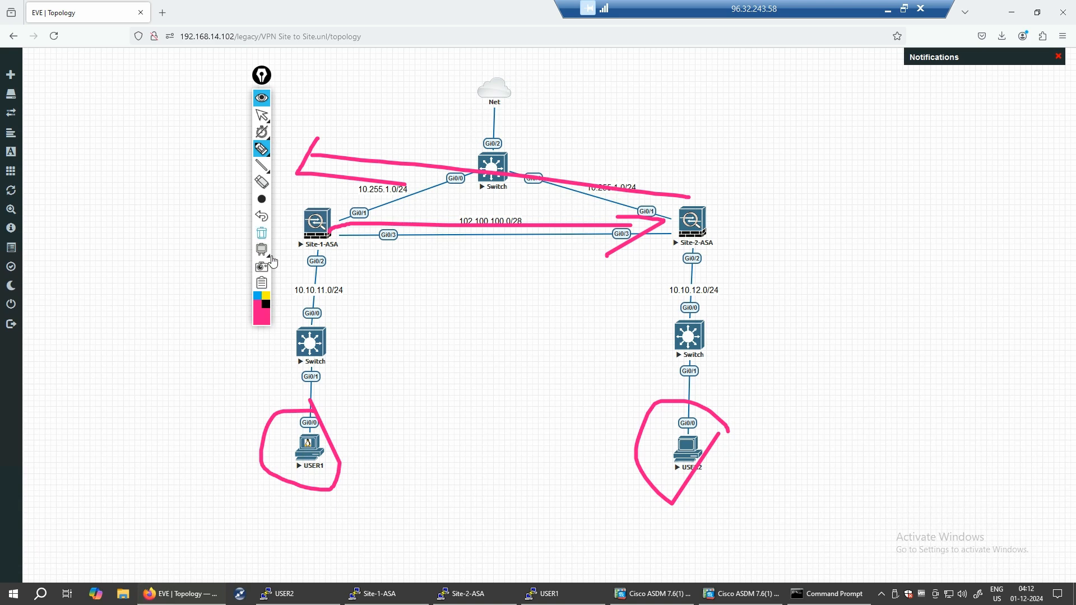
pyautogui.click(263, 234)
pyautogui.click(261, 283)
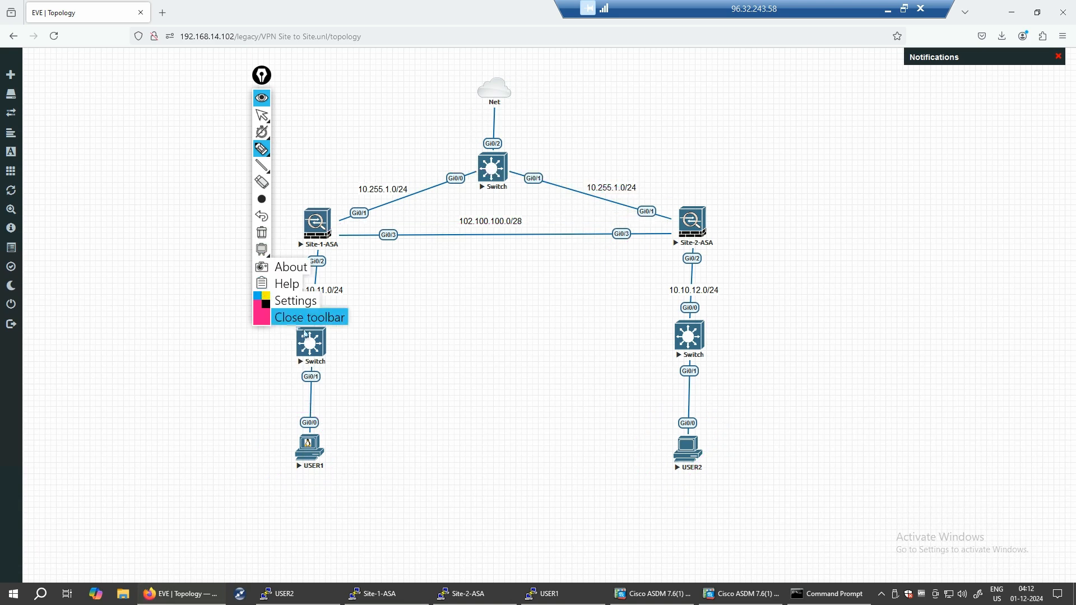
pyautogui.click(307, 320)
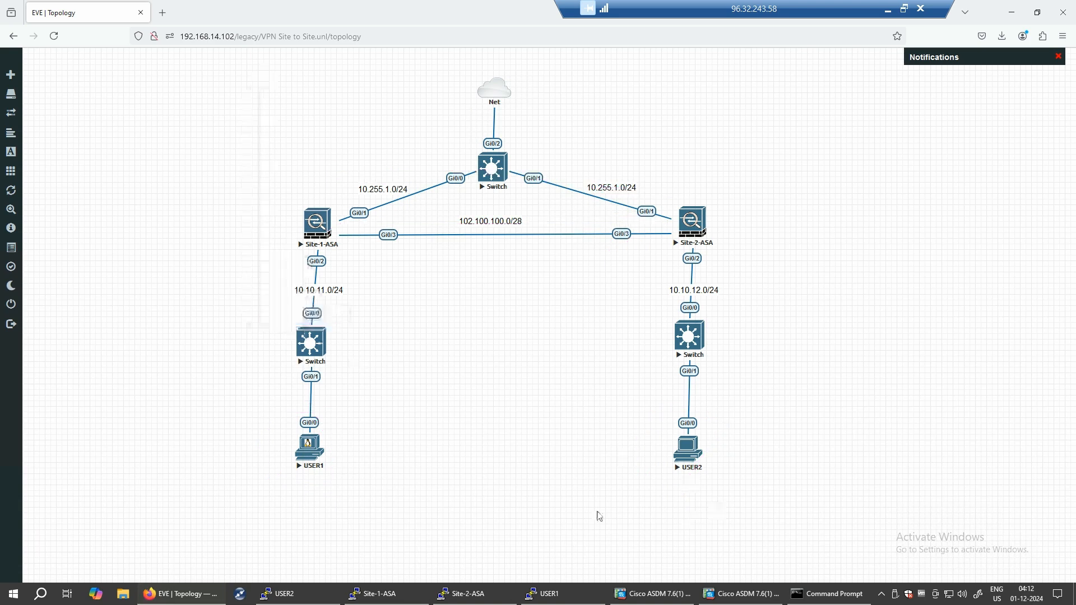
pyautogui.click(378, 594)
# - Begin the default route command 'route outside 0 0' in the Site-1-ASA console
pyautogui.press('Return')
pyautogui.press('Return')
pyautogui.press('Return')
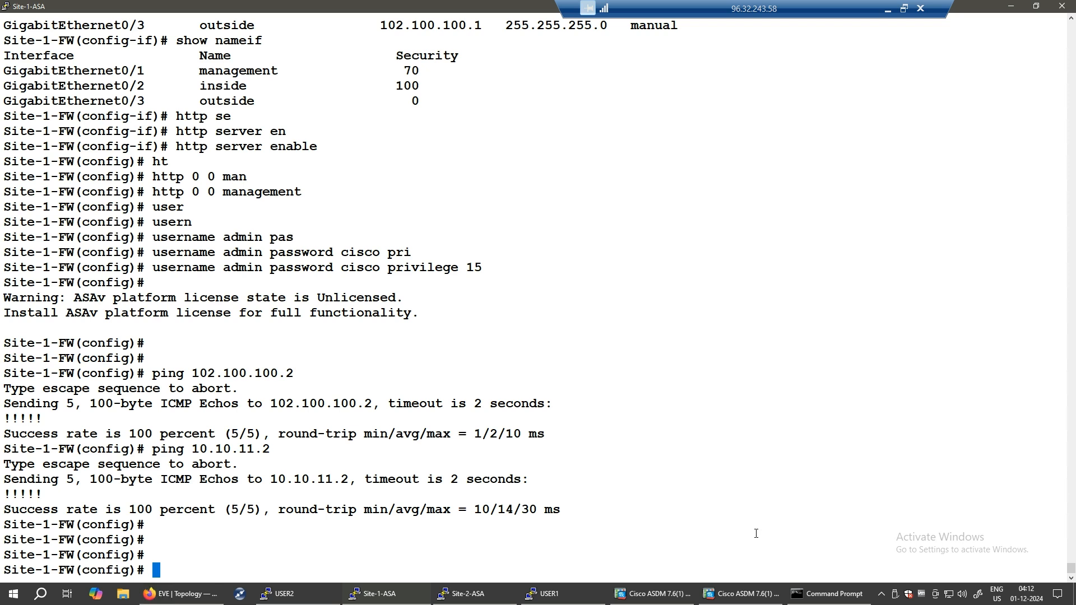
pyautogui.write('ip route')
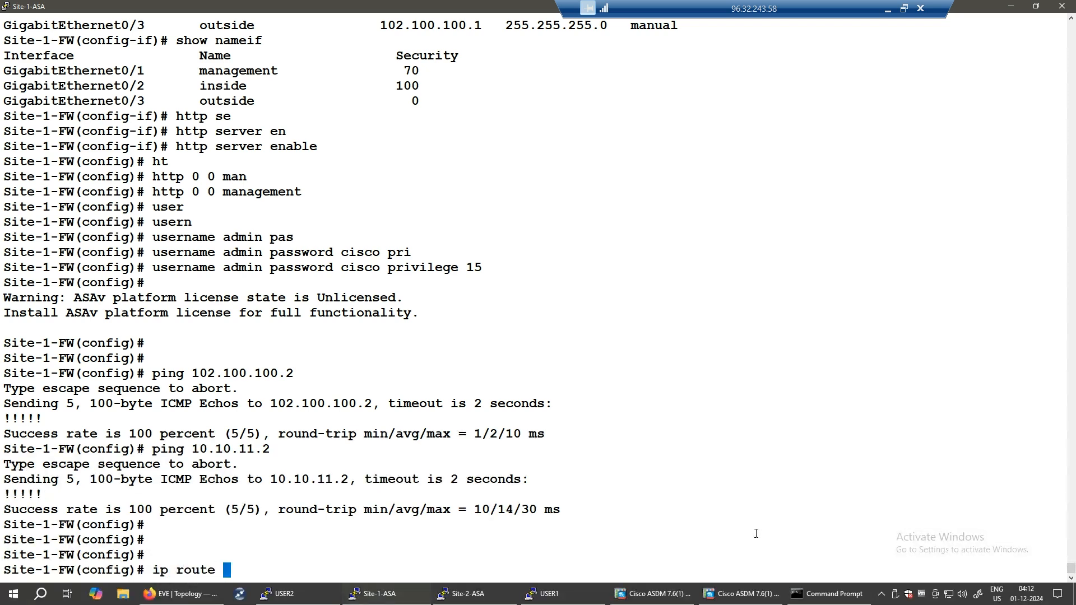
pyautogui.press('BackSpace')
pyautogui.press('BackSpace')
pyautogui.press('BackSpace')
pyautogui.press('BackSpace')
pyautogui.press('BackSpace')
pyautogui.press('BackSpace')
pyautogui.press('BackSpace')
pyautogui.press('BackSpace')
pyautogui.press('BackSpace')
pyautogui.write('route')
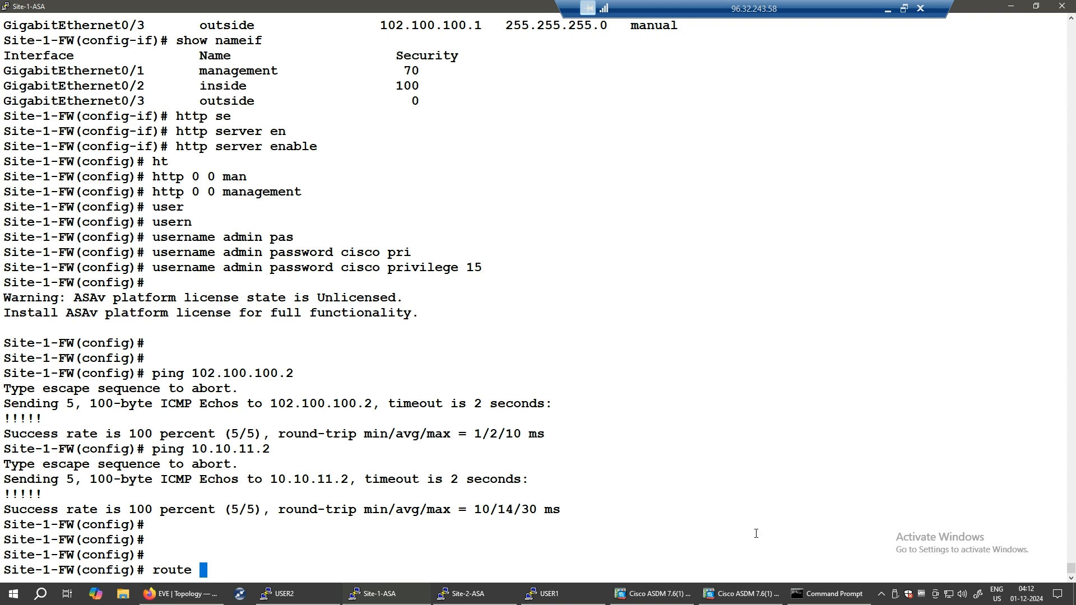
pyautogui.write(' ou')
pyautogui.press('Tab')
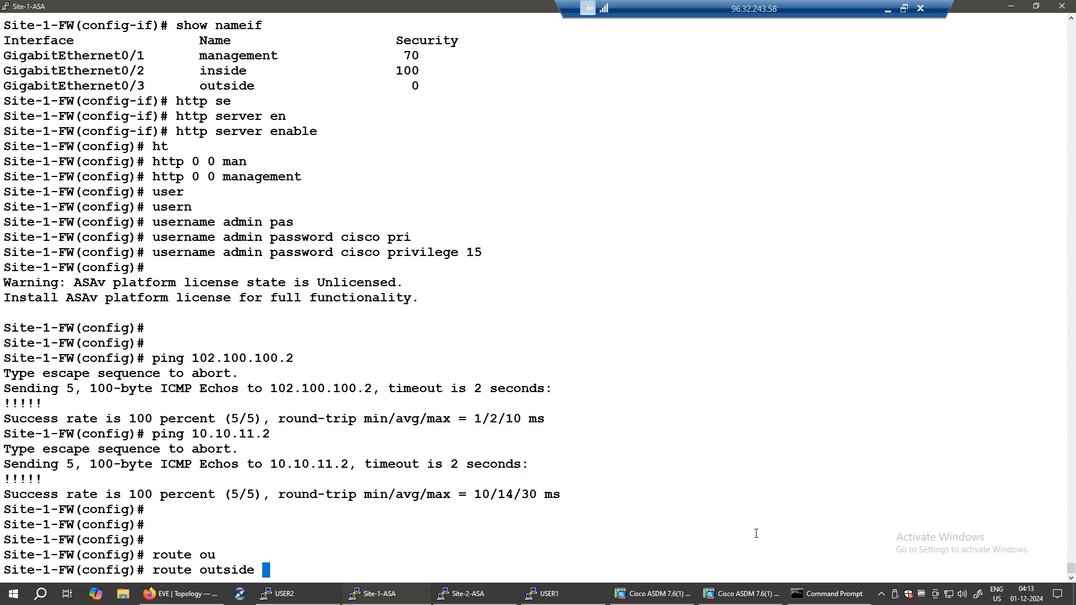
pyautogui.write('0.0.0.0 0.0.0.0')
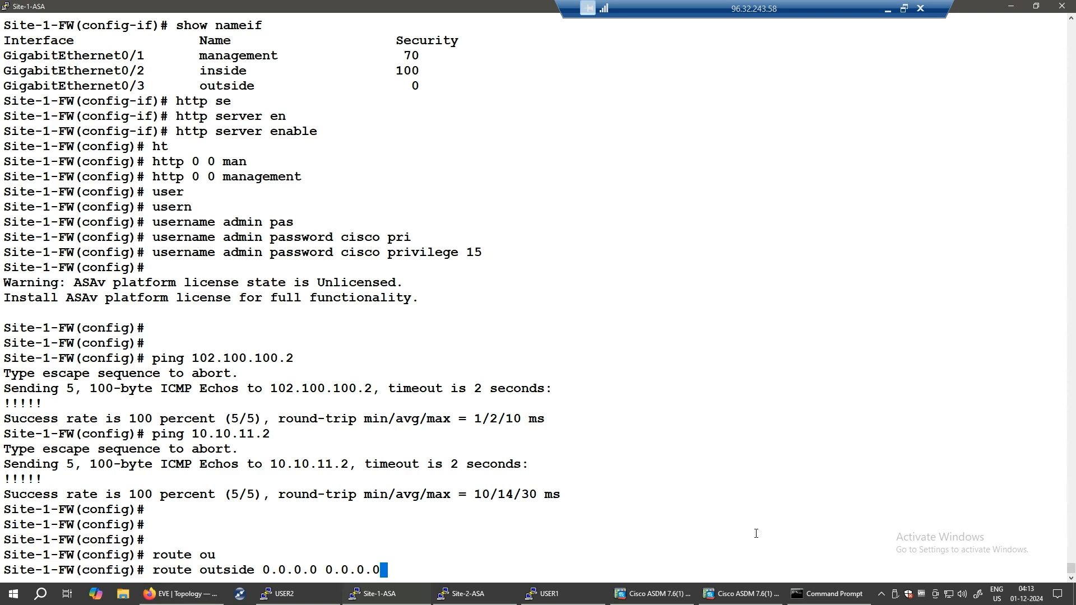
pyautogui.press('BackSpace')
pyautogui.press('BackSpace')
pyautogui.press('BackSpace')
pyautogui.press('BackSpace')
pyautogui.press('BackSpace')
pyautogui.press('BackSpace')
pyautogui.press('BackSpace')
pyautogui.press('BackSpace')
pyautogui.press('BackSpace')
pyautogui.press('BackSpace')
pyautogui.press('BackSpace')
pyautogui.press('BackSpace')
pyautogui.press('BackSpace')
pyautogui.press('BackSpace')
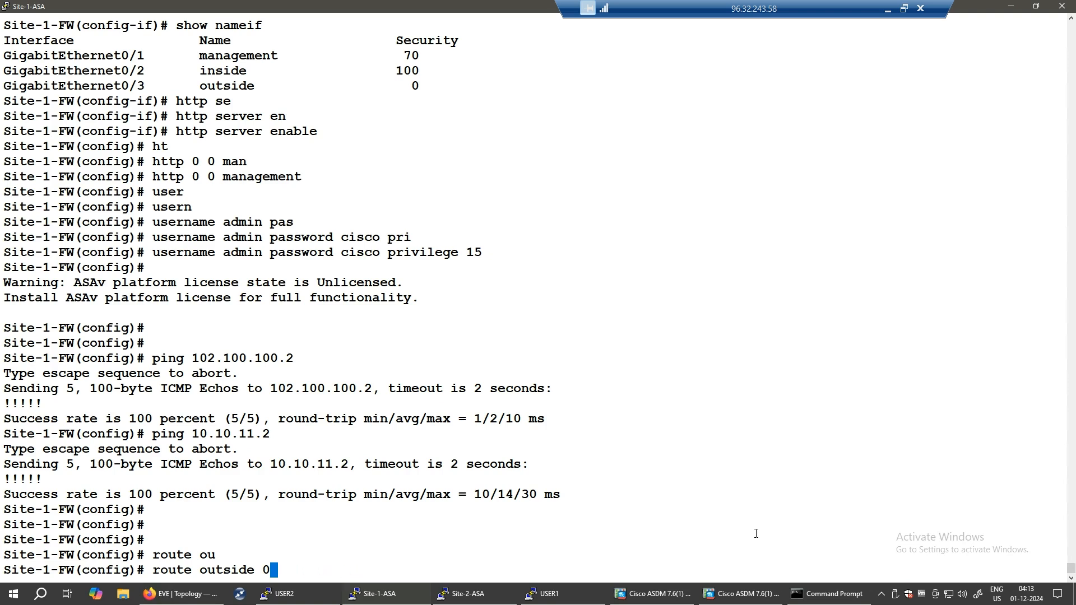
pyautogui.write('0')
# - Complete it with gateway 102.100.100.2, enter it, and copy the command for Site-2
pyautogui.moveTo(195, 358); pyautogui.dragTo(504, 361)
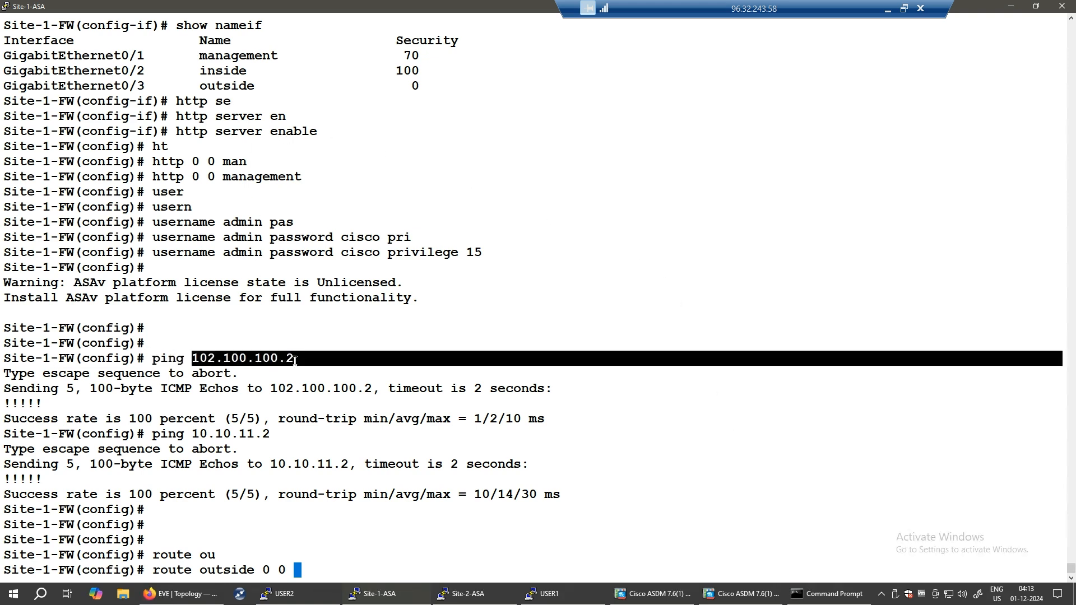
pyautogui.rightClick(339, 564)
pyautogui.press('Return')
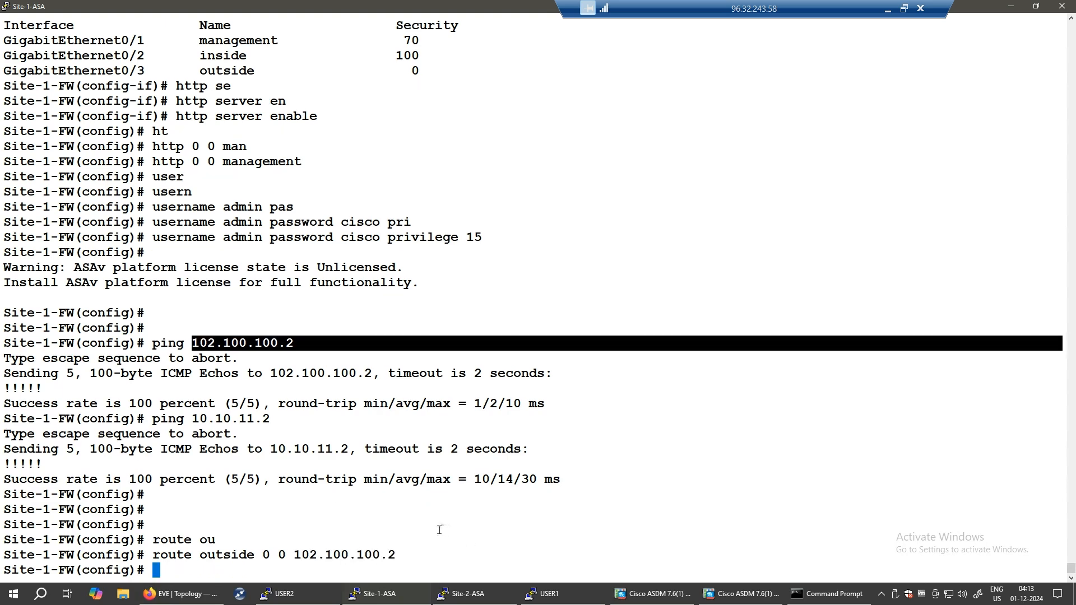
pyautogui.moveTo(377, 554); pyautogui.dragTo(149, 555)
pyautogui.hotkey('ctrl', 'c')
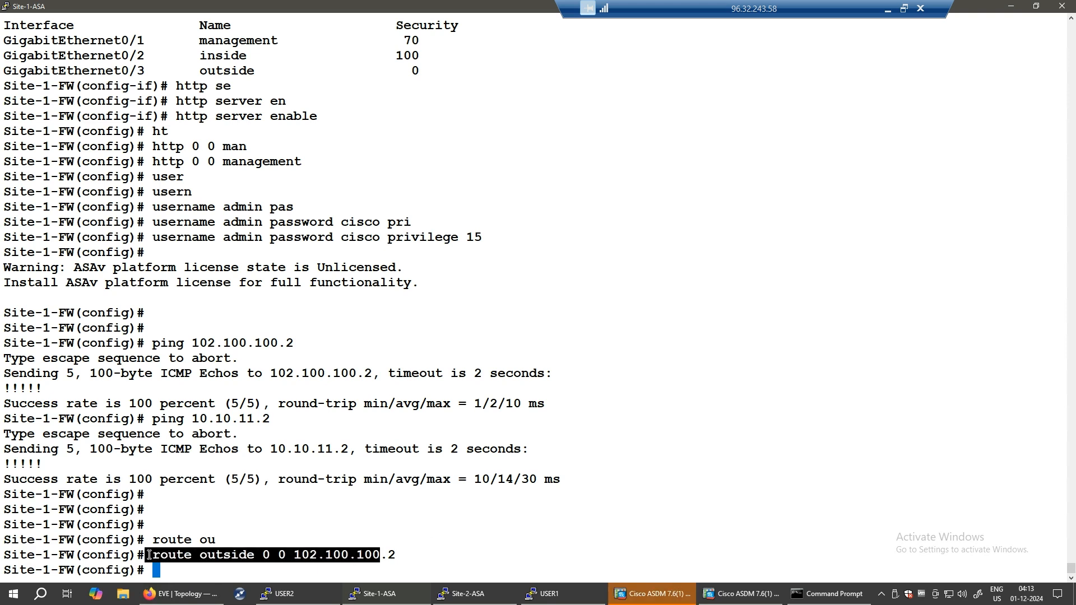
pyautogui.click(483, 590)
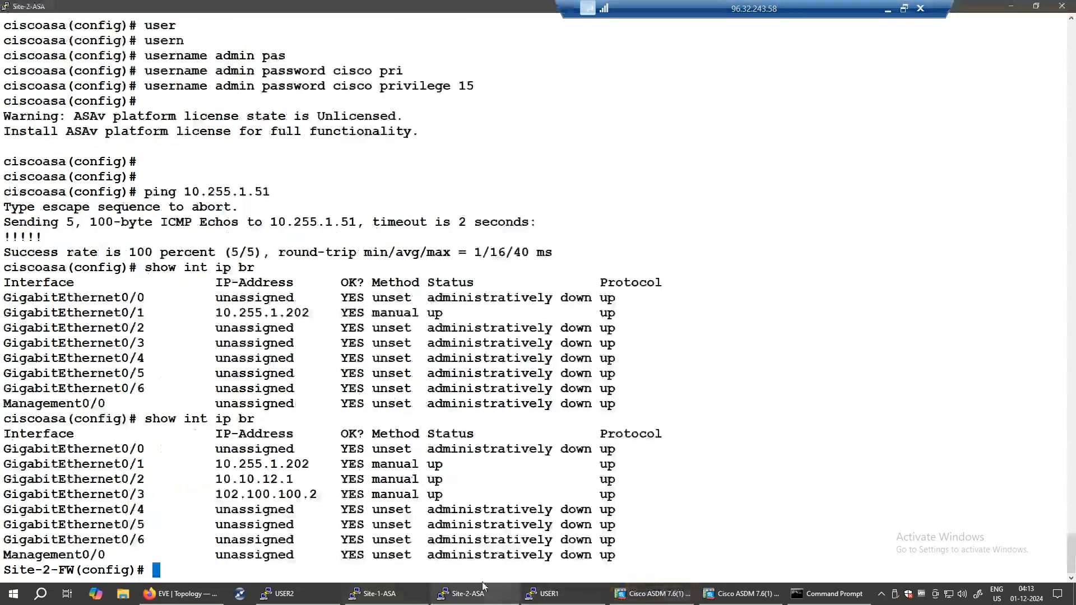
# - On the Site-2-ASA console, add a default route out the outside interface via 102.100.100.1
pyautogui.rightClick(391, 573)
pyautogui.write('.1')
pyautogui.press('Return')
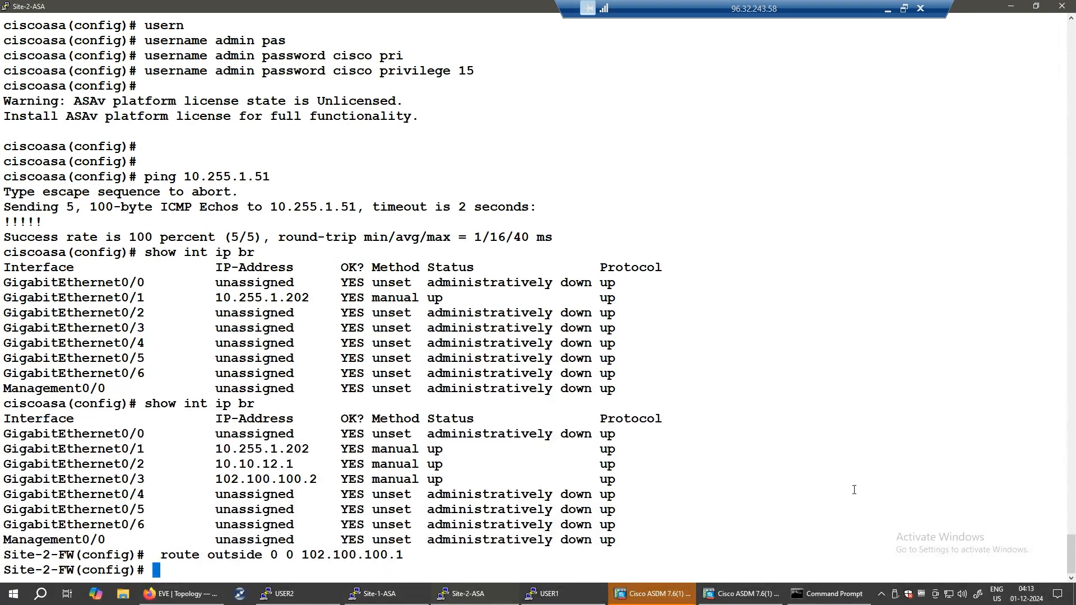
# - Refresh both the Site-1 and Site-2 ASDM sessions, dismissing each unlicensed ASAv notice
pyautogui.click(650, 593)
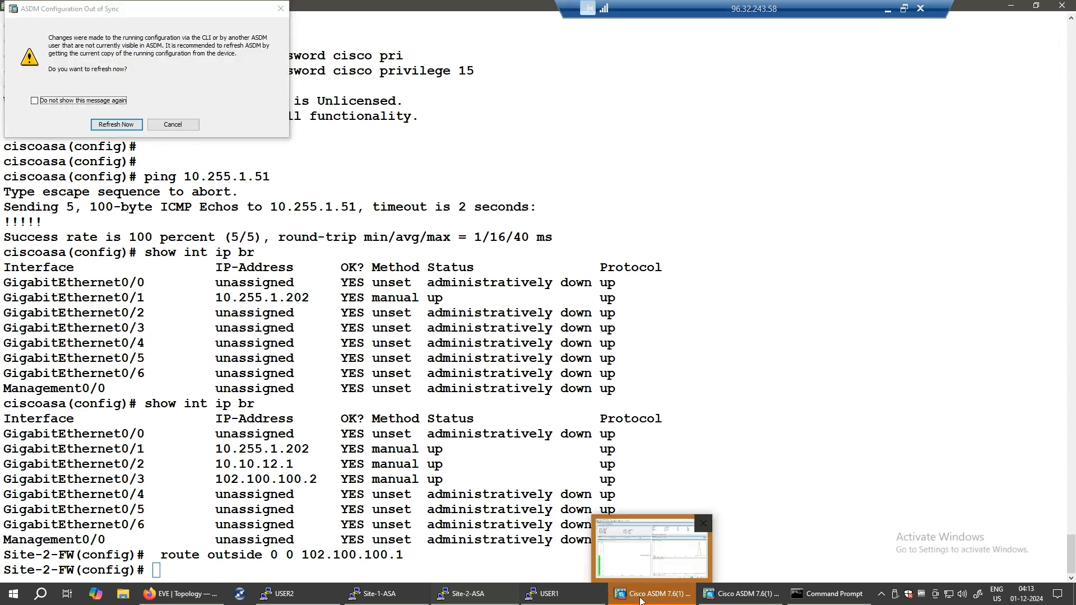
pyautogui.click(132, 129)
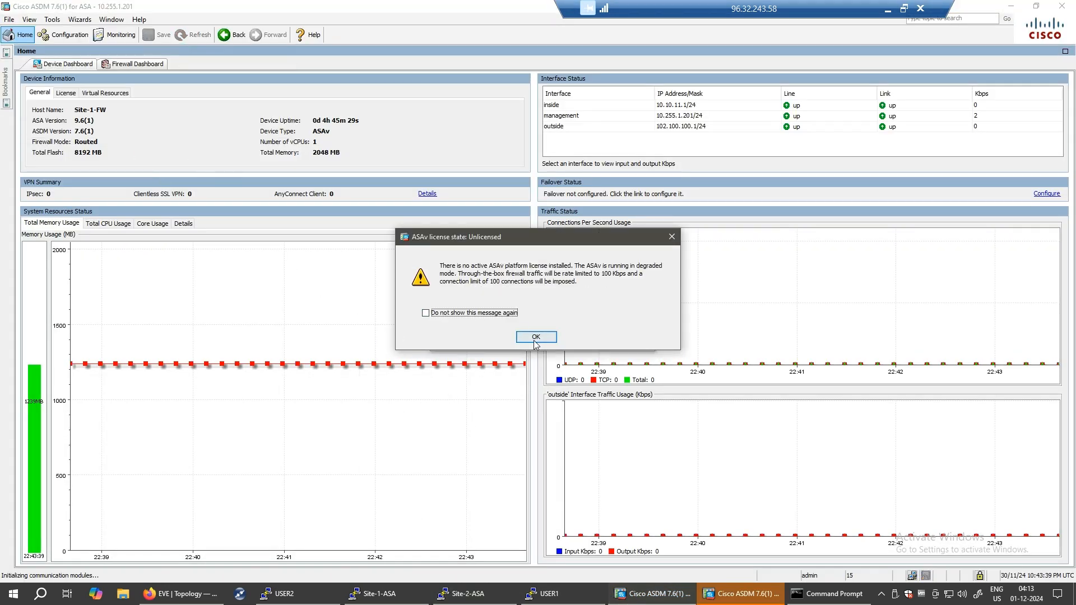
pyautogui.click(536, 337)
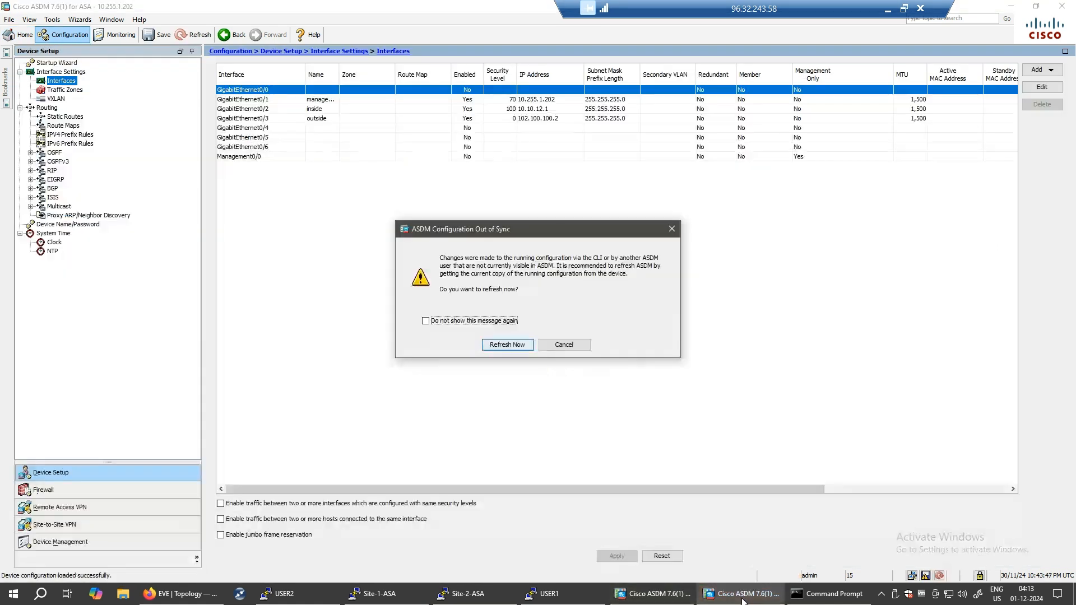
pyautogui.click(740, 593)
pyautogui.click(490, 345)
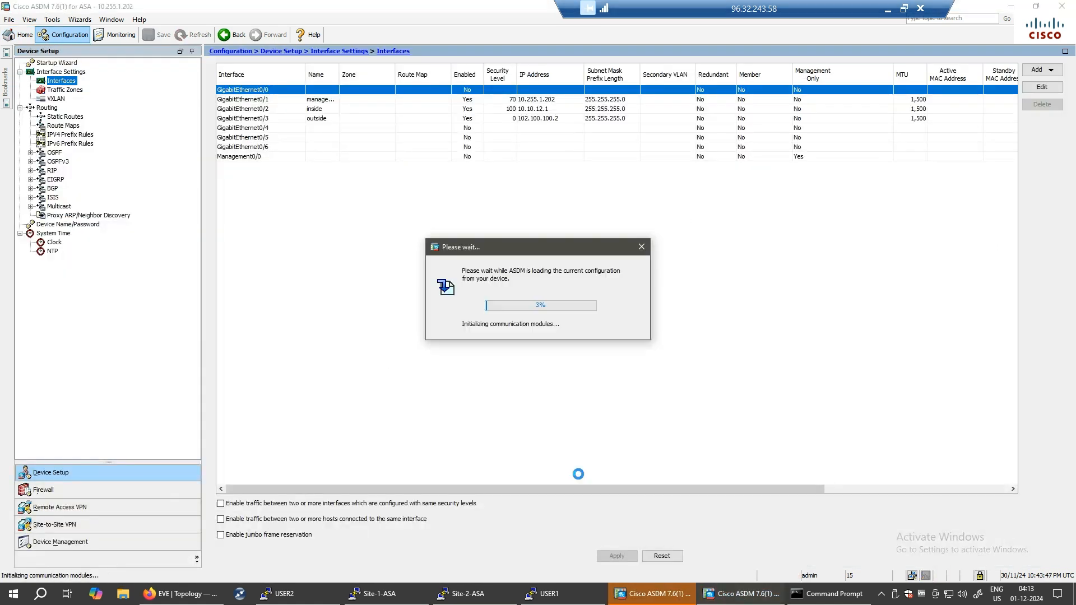
pyautogui.click(536, 339)
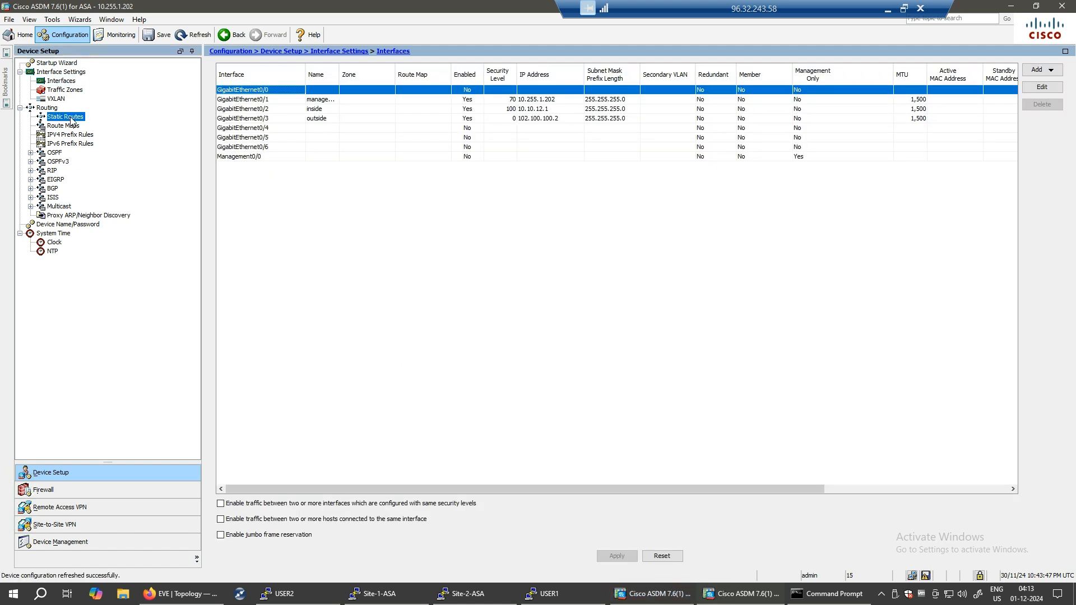
# - Inspect Site-2's default route via 102.100.100.1 in Static Routes and close it unchanged
pyautogui.click(72, 118)
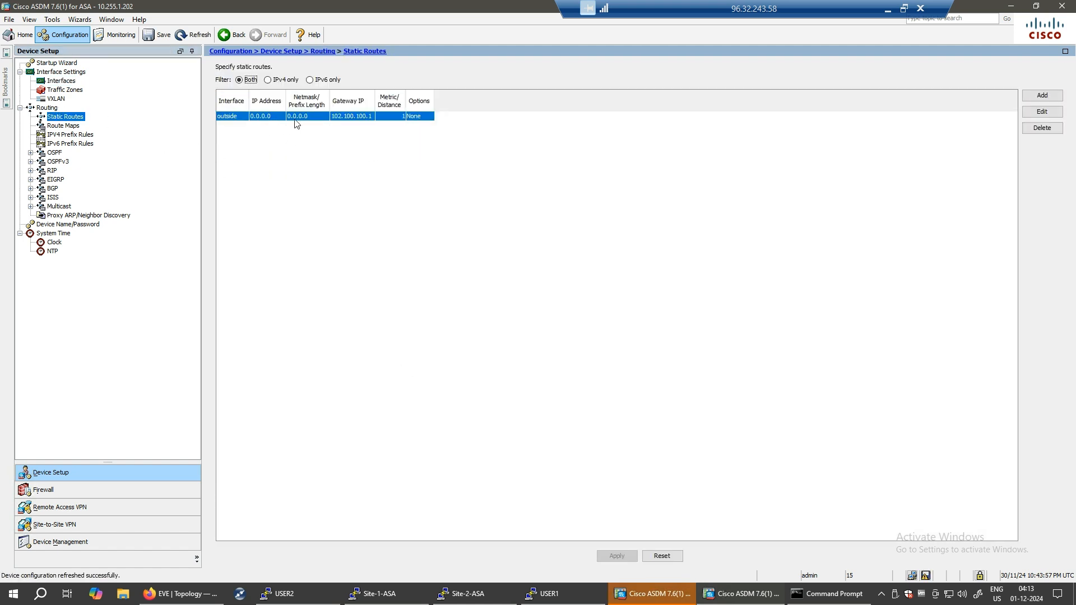
pyautogui.click(1043, 114)
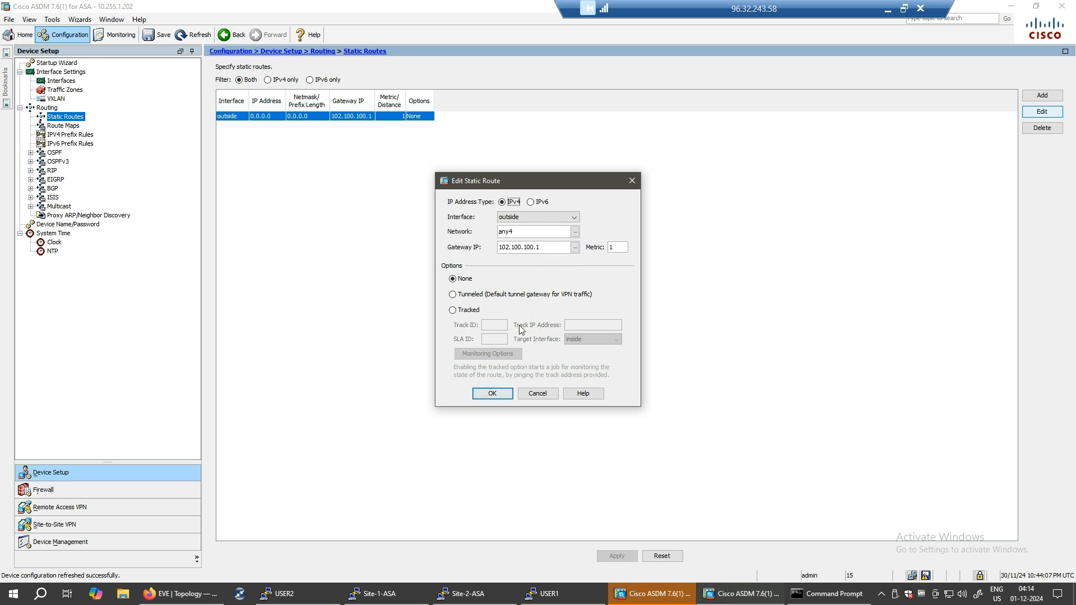
pyautogui.click(493, 394)
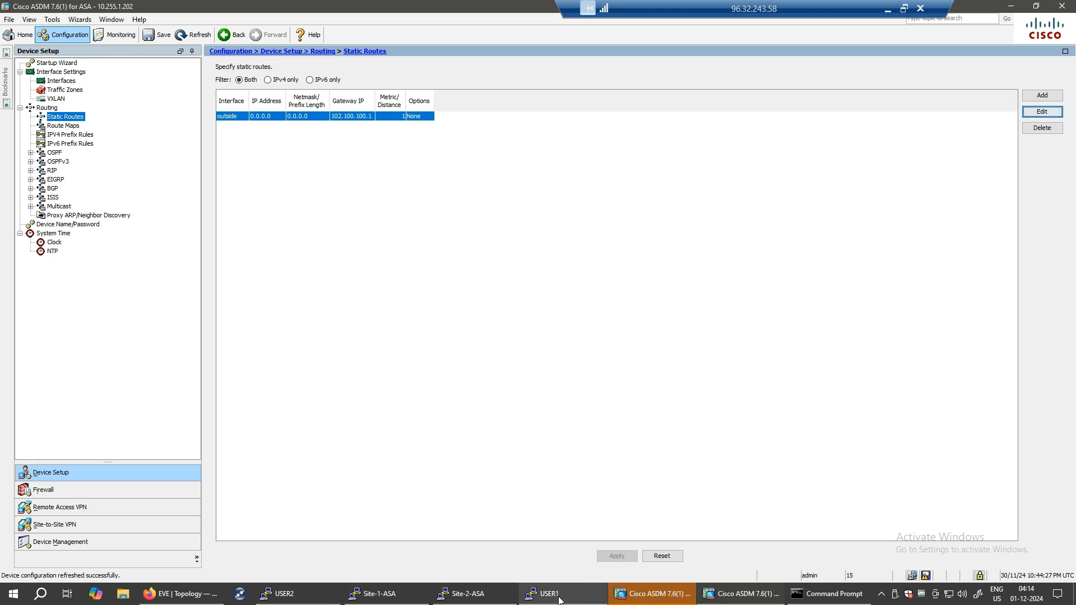
# - Draw and erase a screen annotation, then minimize the Site-2 ASDM window to reveal Site-1
pyautogui.moveTo(559, 600)
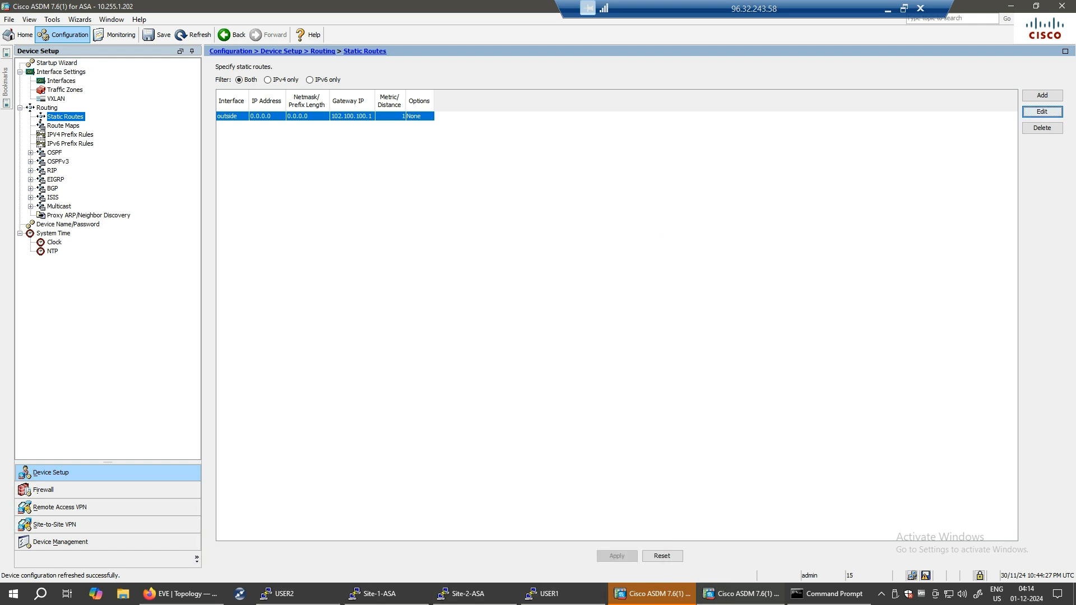
pyautogui.moveTo(600, 237)
pyautogui.mouseDown()
pyautogui.moveTo(591, 228)
pyautogui.moveTo(684, 230)
pyautogui.moveTo(739, 202)
pyautogui.moveTo(775, 268)
pyautogui.mouseUp()
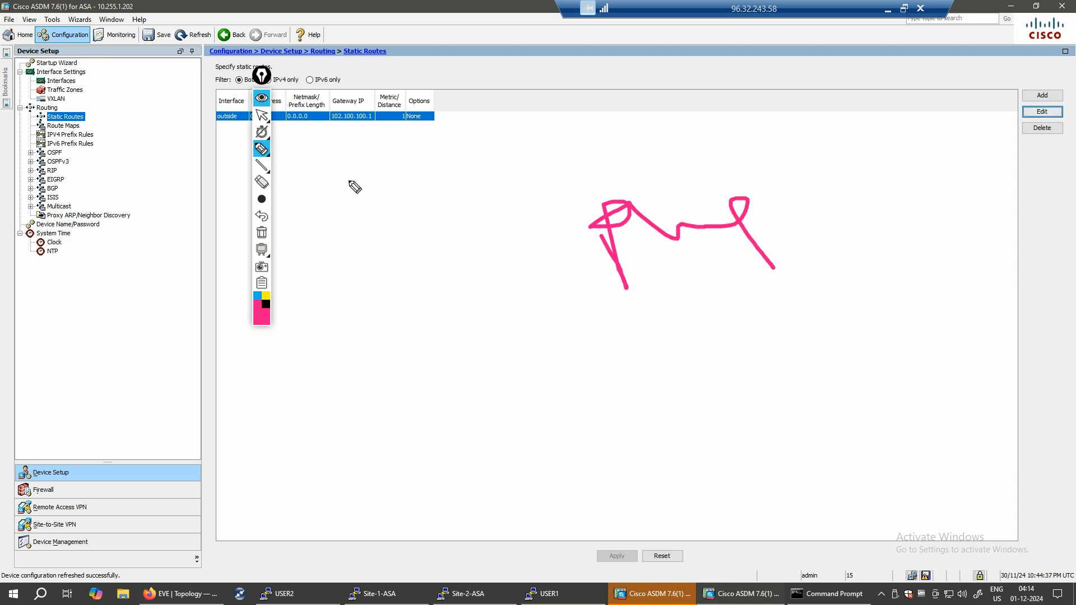
pyautogui.click(262, 233)
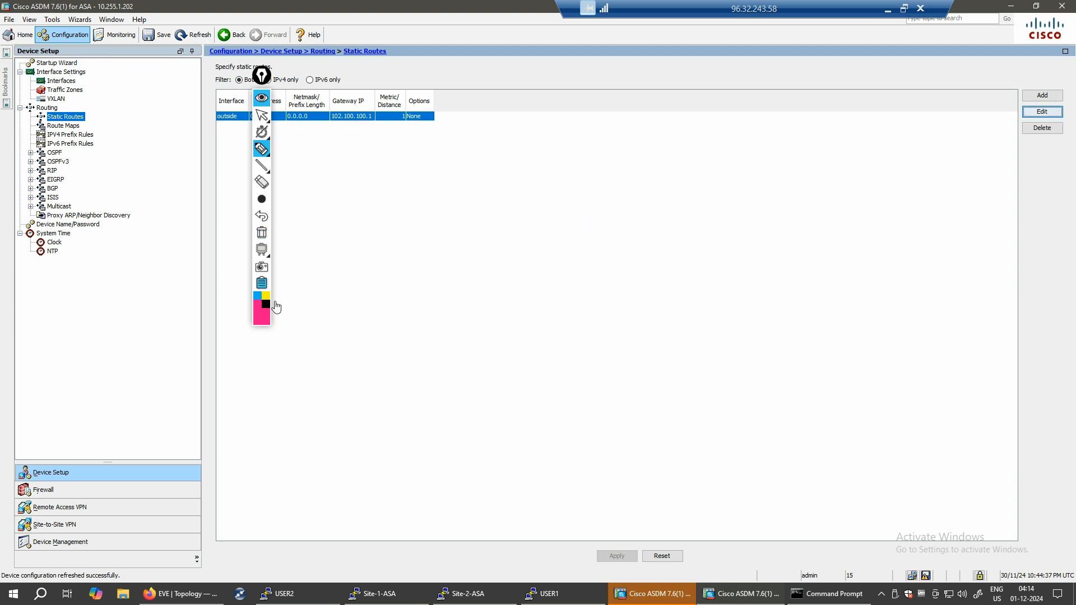
pyautogui.click(299, 324)
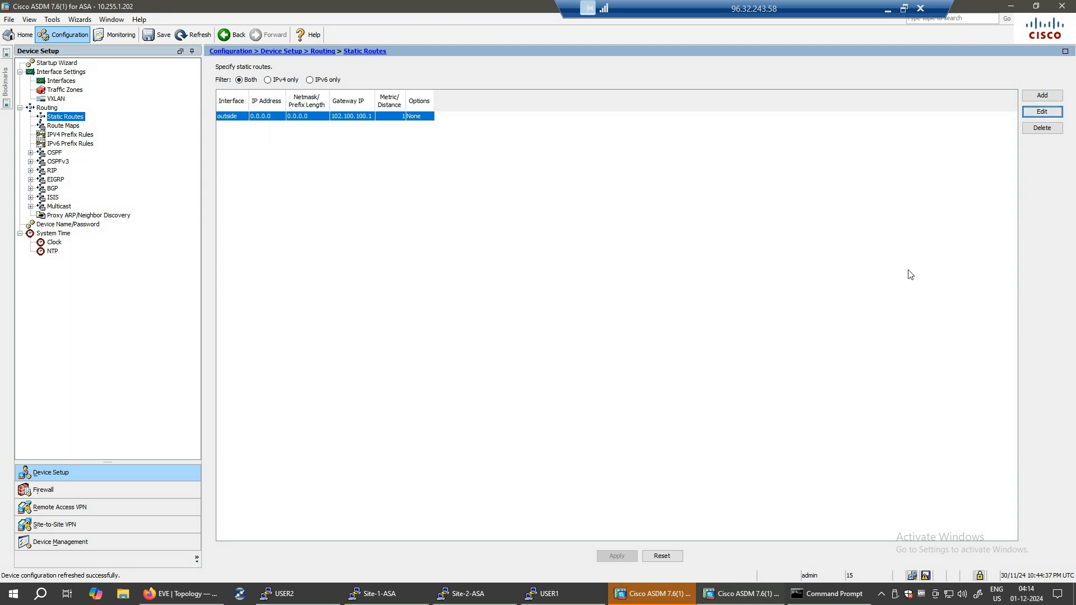
pyautogui.click(1012, 7)
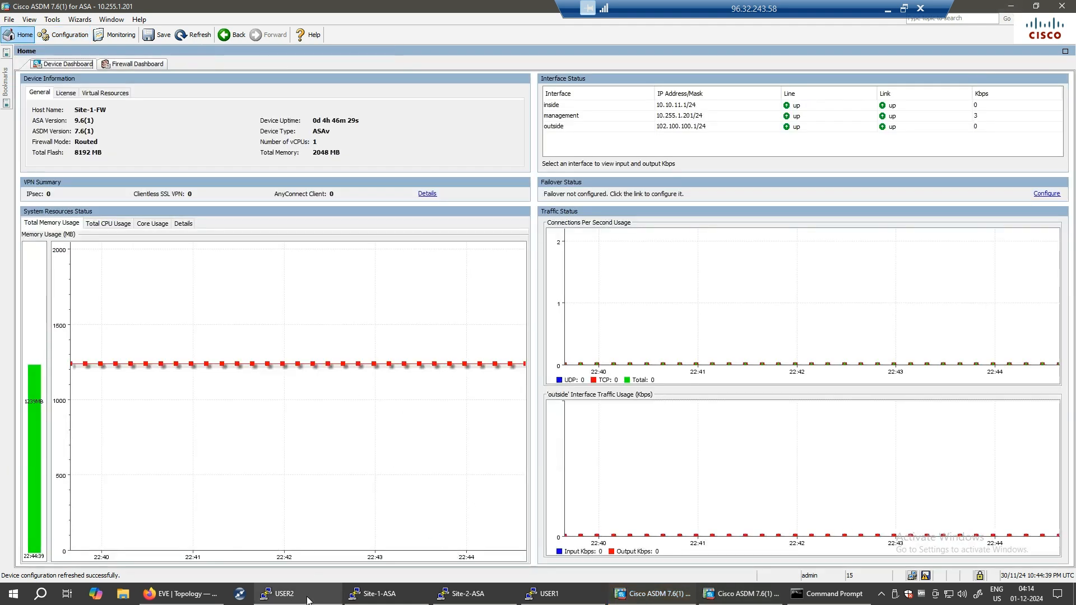
# - On USER1, enter privileged mode and ping the Site-1 inside gateway 10.10.11.2
pyautogui.click(543, 593)
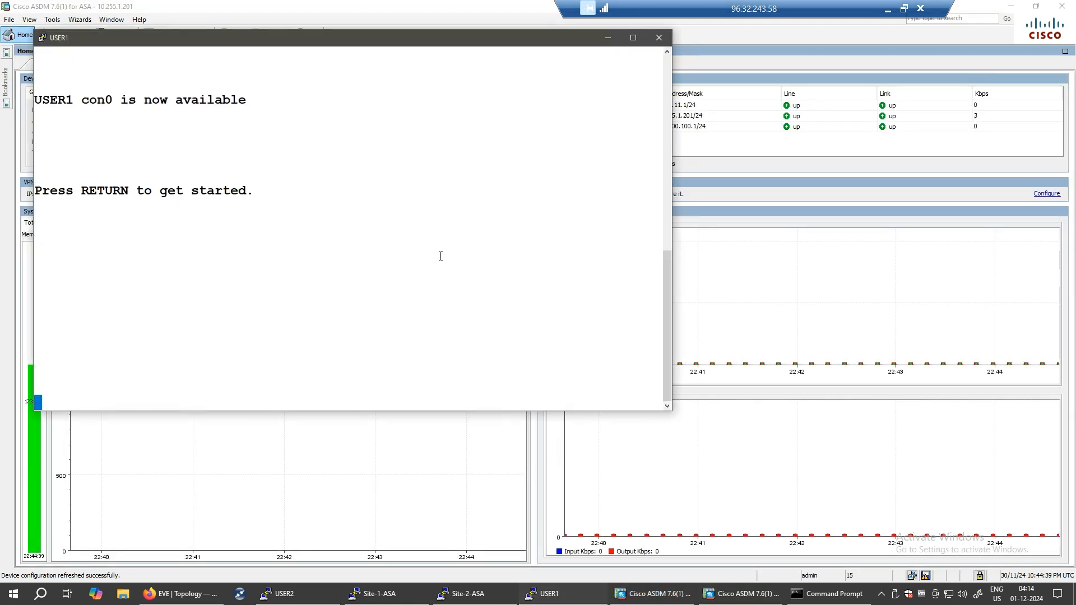
pyautogui.press('Return')
pyautogui.press('Return')
pyautogui.press('Return')
pyautogui.press('Return')
pyautogui.press('Return')
pyautogui.press('Return')
pyautogui.press('Return')
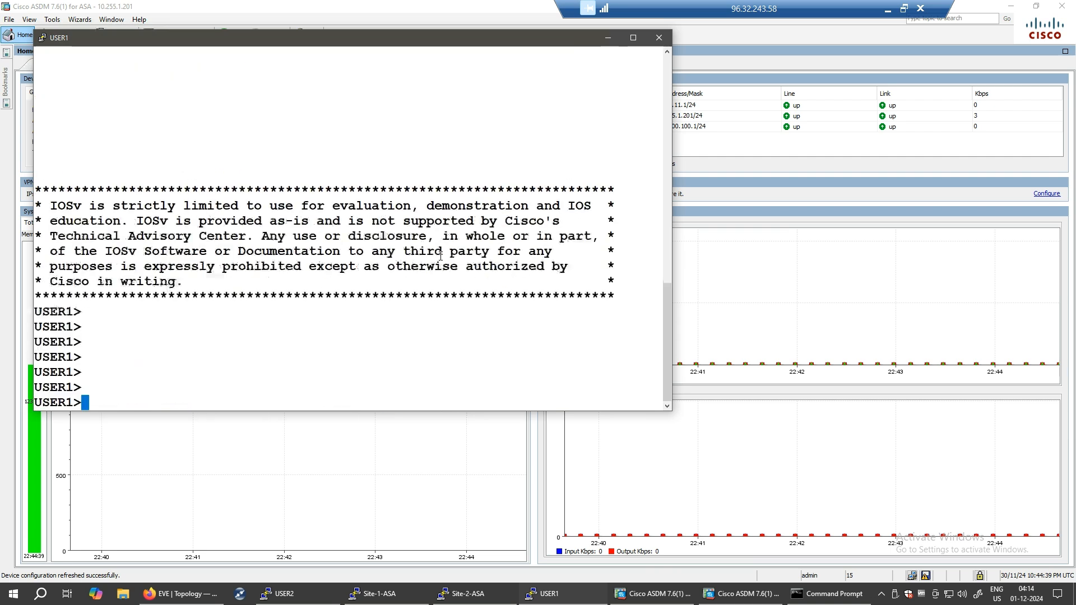
pyautogui.write('en')
pyautogui.press('Return')
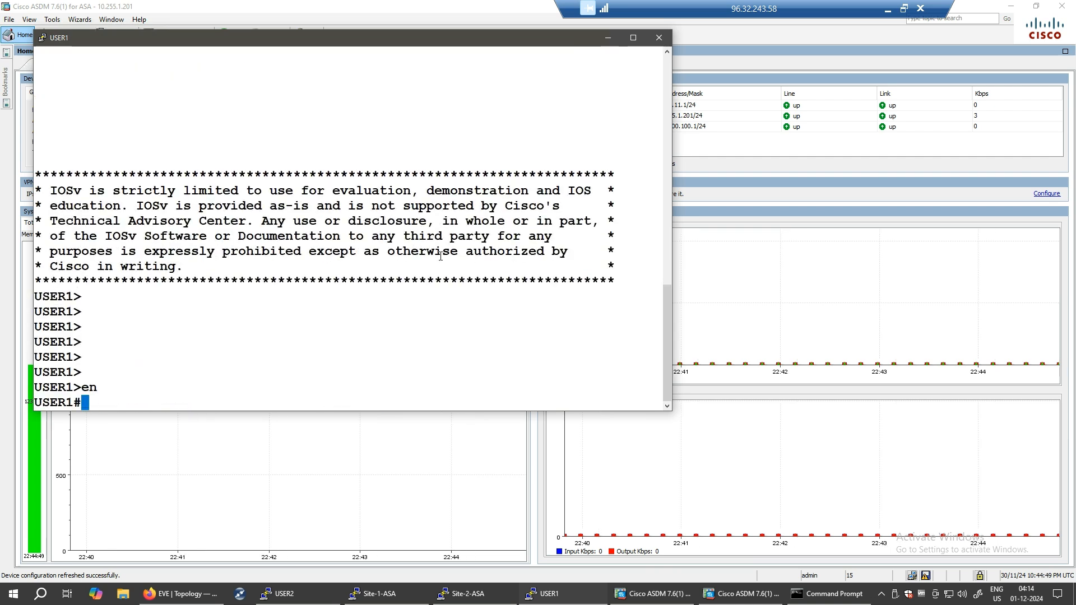
pyautogui.write('ping 10.10.11.2')
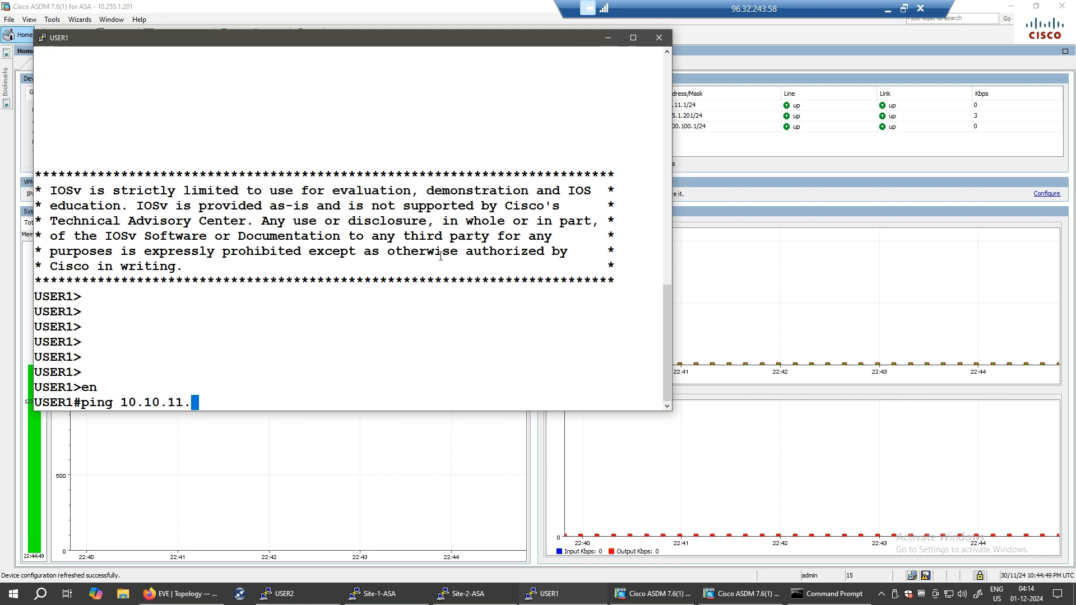
pyautogui.press('BackSpace')
pyautogui.press('BackSpace')
pyautogui.press('BackSpace')
pyautogui.write('1.2')
pyautogui.press('Return')
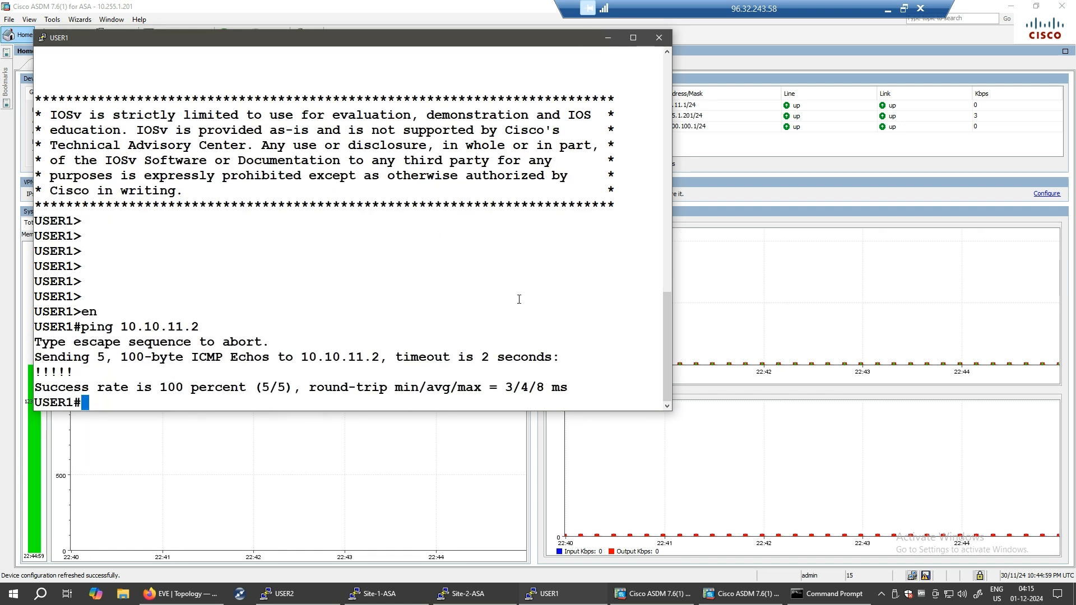
pyautogui.click(607, 38)
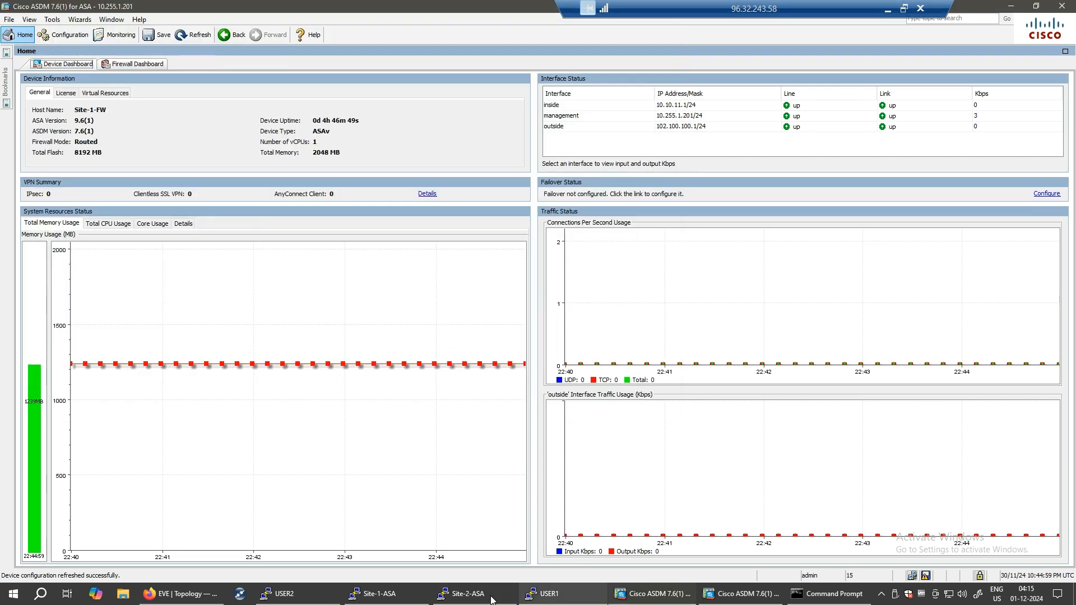
# - Enter privileged mode on the USER2 console with enable
pyautogui.click(294, 599)
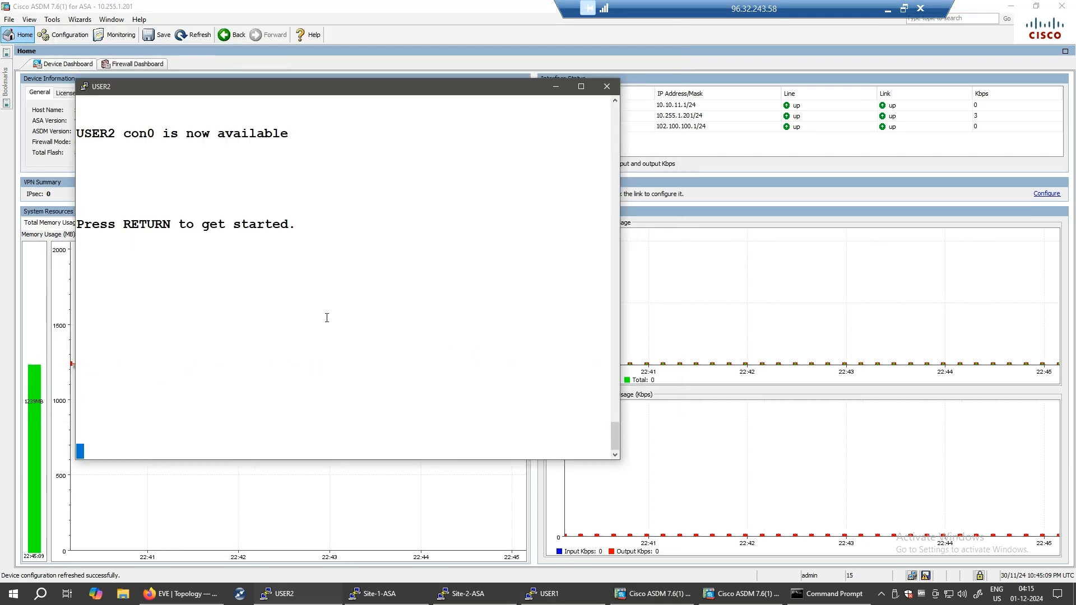
pyautogui.press('Return')
pyautogui.press('Return')
pyautogui.press('Return')
pyautogui.press('Return')
pyautogui.press('Return')
pyautogui.press('Return')
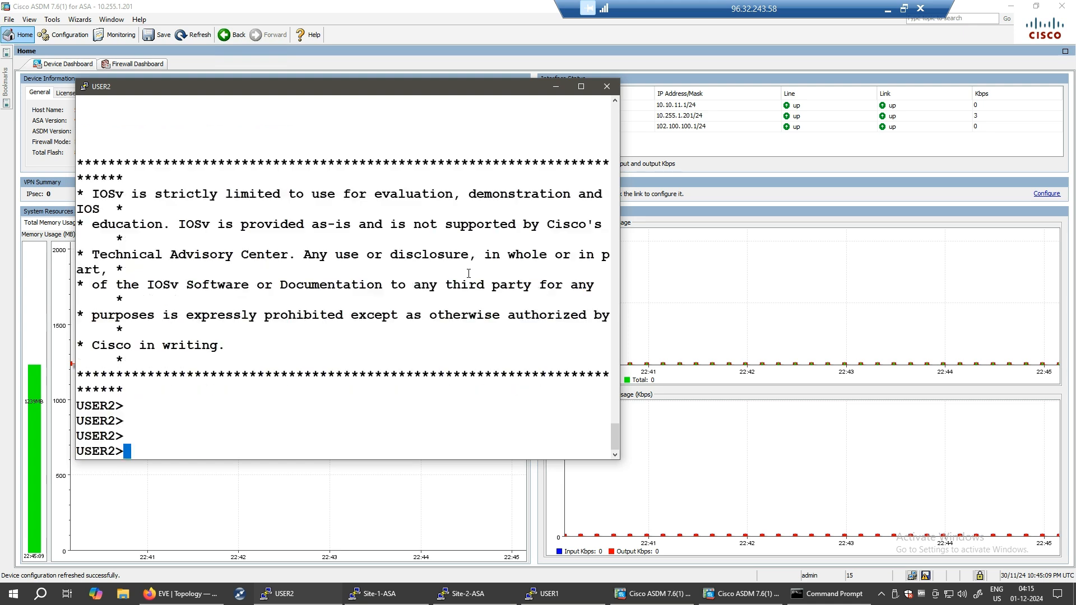
pyautogui.write('en')
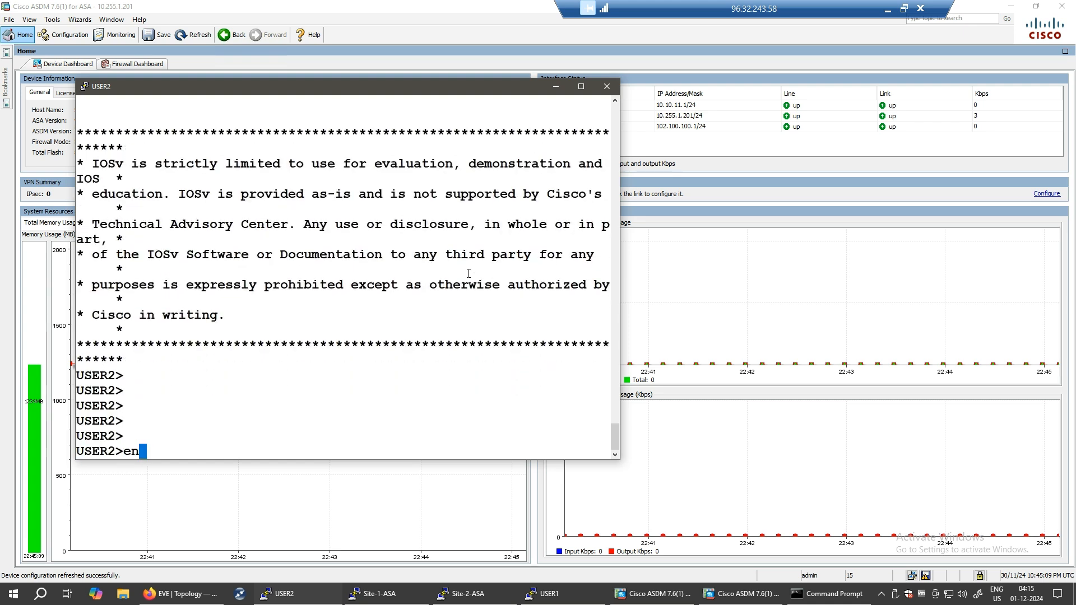
pyautogui.press('Return')
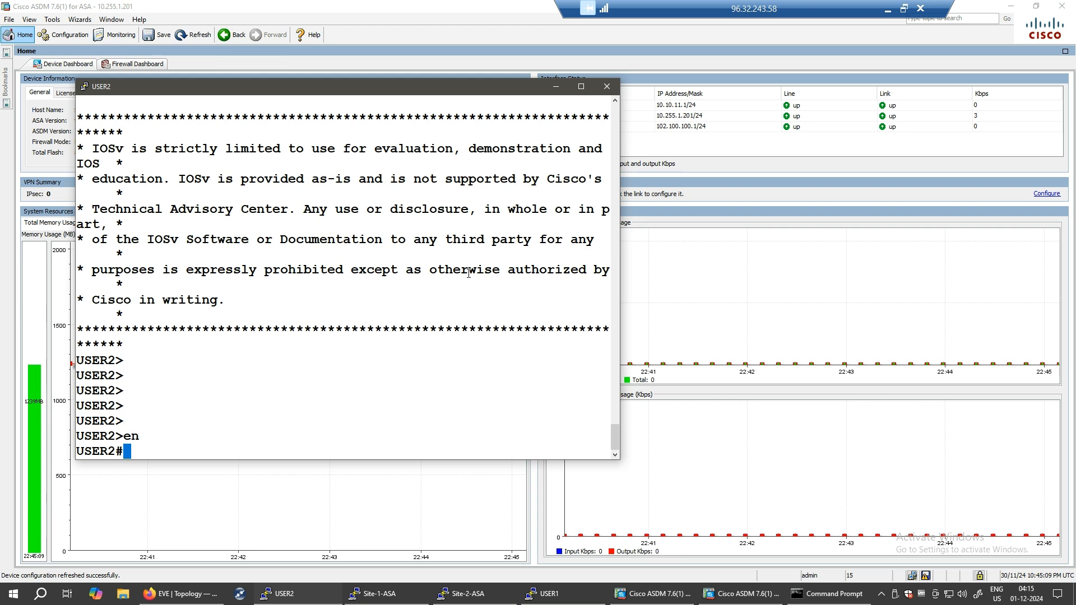
pyautogui.click(556, 86)
# - Hide the ASDM and ASA console windows and open a fresh USER1 console session
pyautogui.click(1011, 8)
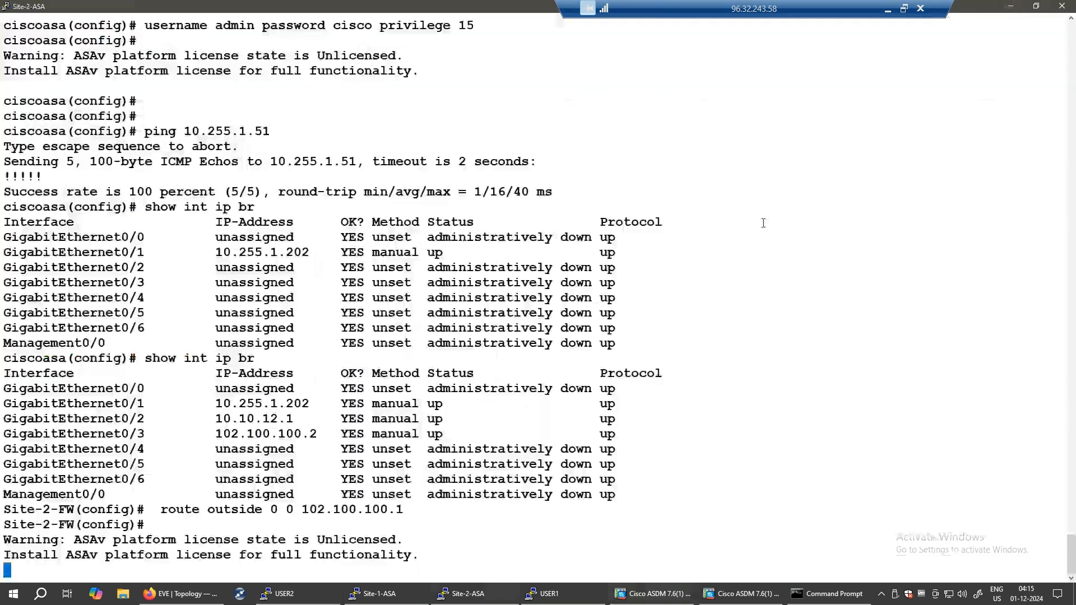
pyautogui.click(1011, 8)
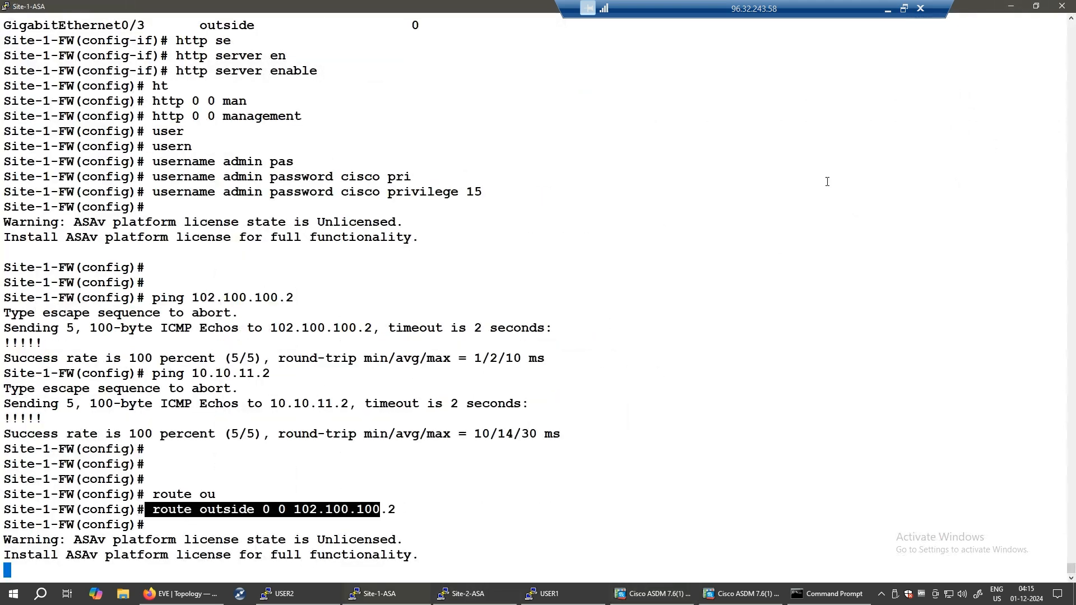
pyautogui.click(1011, 8)
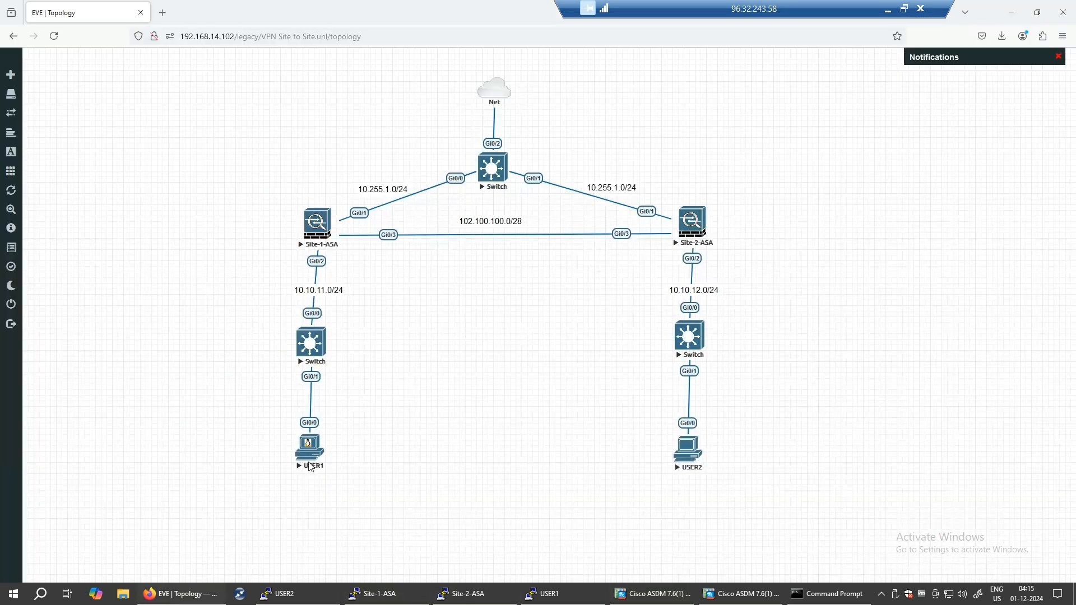
pyautogui.click(560, 597)
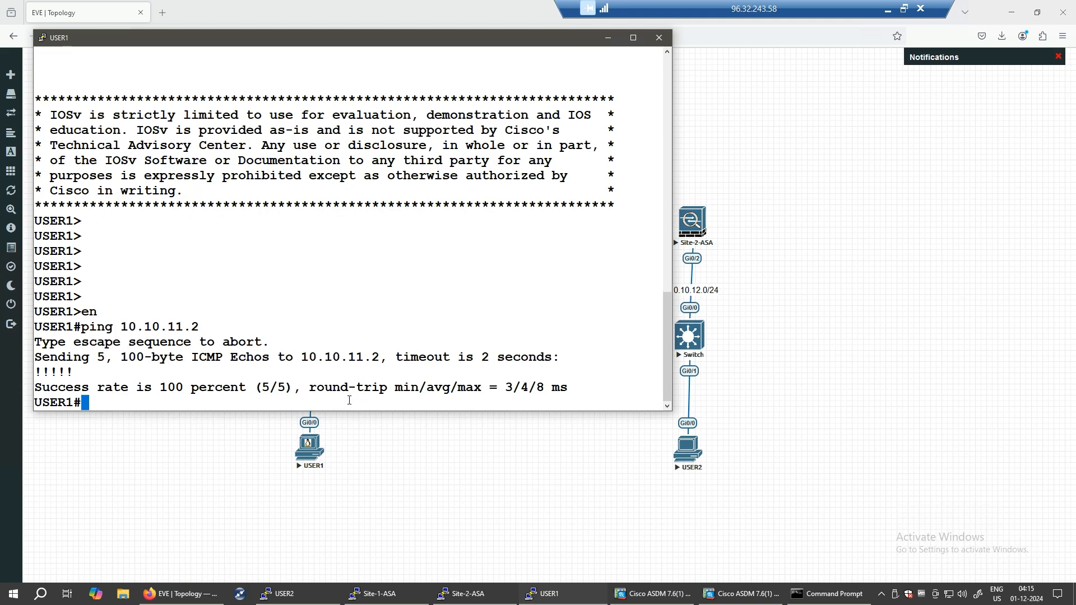
pyautogui.click(658, 37)
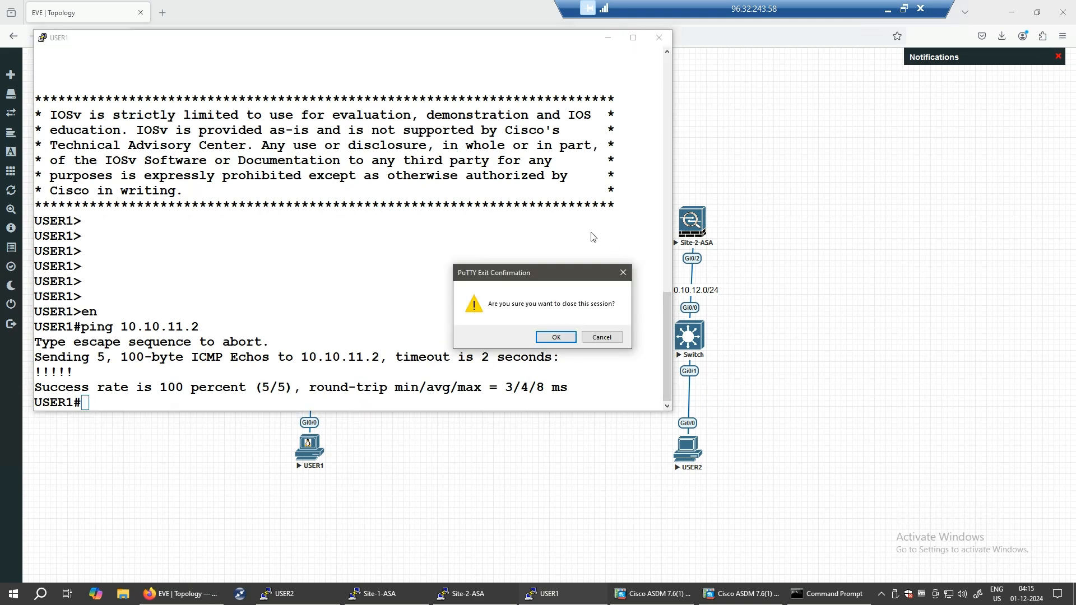
pyautogui.click(548, 340)
pyautogui.click(310, 448)
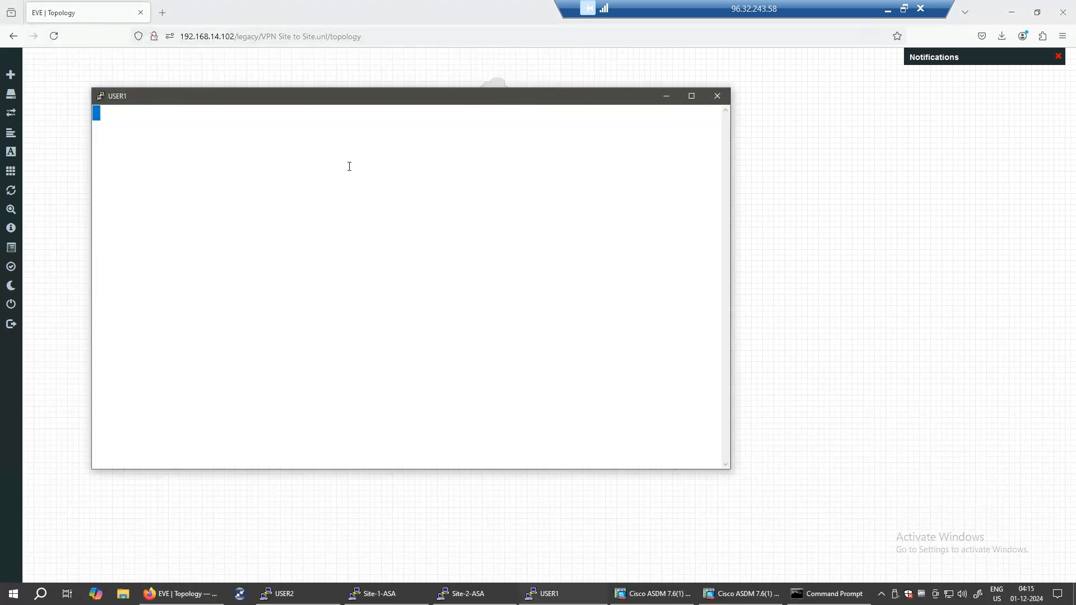
pyautogui.press('Return')
pyautogui.press('Return')
pyautogui.press('Return')
# - In USER1, type a ping command to 10.10.12.2
pyautogui.write('ping')
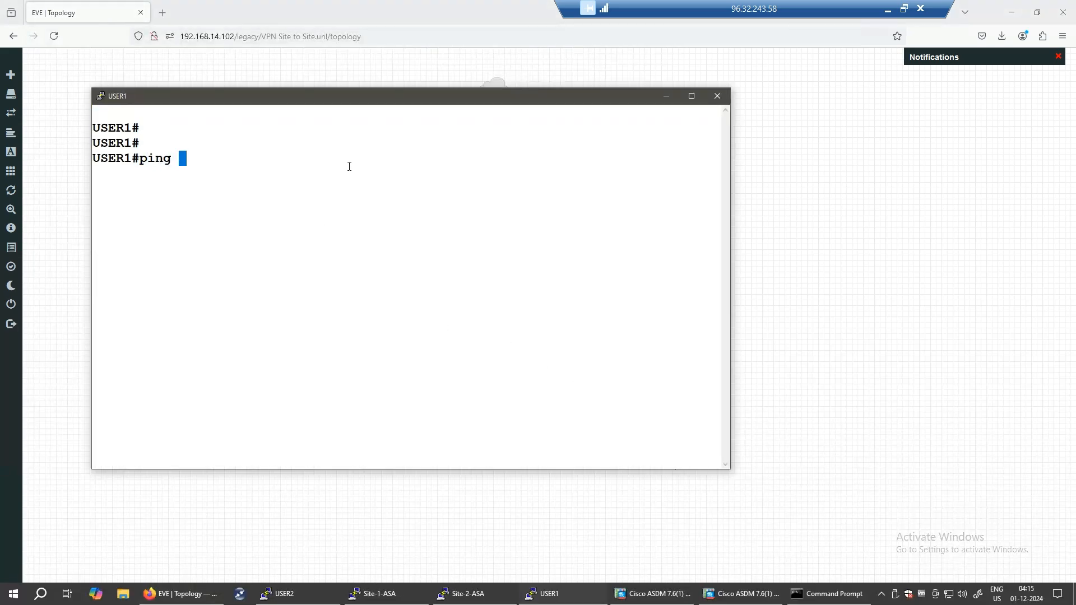
pyautogui.write(' 10.10.12.2')
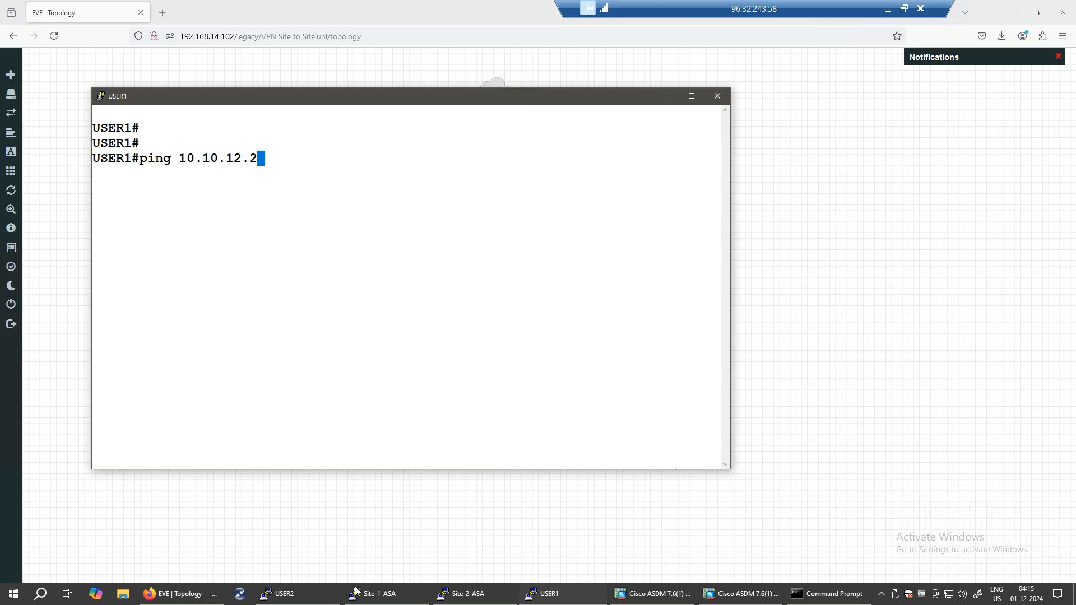
# - Run show ip int br on USER2, showing Gi0/0 up at 10.10.12.2
pyautogui.click(323, 598)
pyautogui.moveTo(493, 89); pyautogui.dragTo(894, 89)
pyautogui.doubleClick(616, 415)
pyautogui.write('show ip int br')
pyautogui.press('Return')
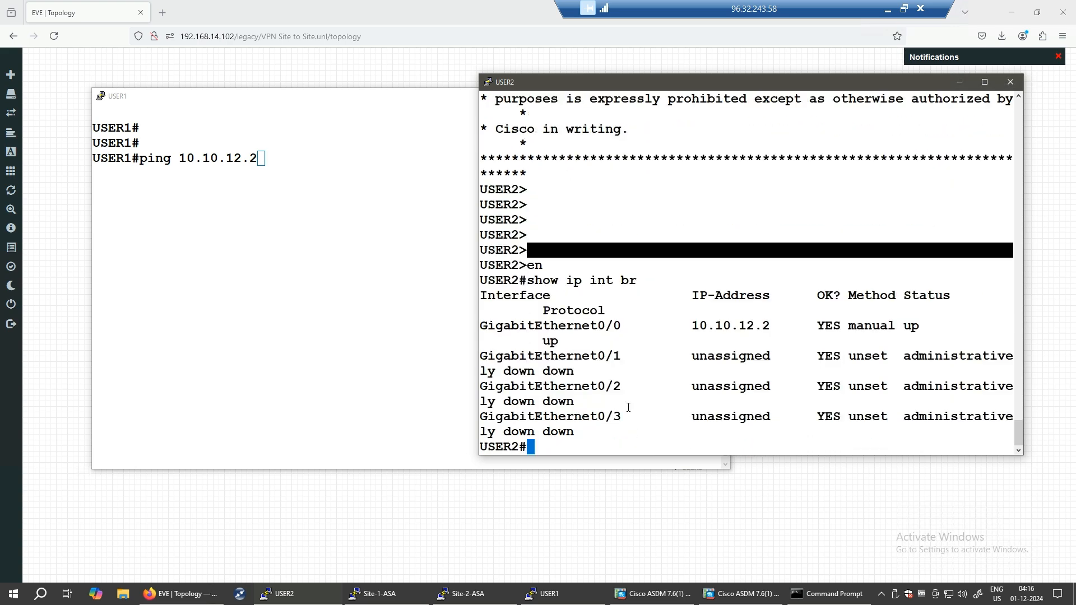
# - Run USER1's ping to 10.10.12.2, which fails at 0/5, then show the EVE topology
pyautogui.click(377, 167)
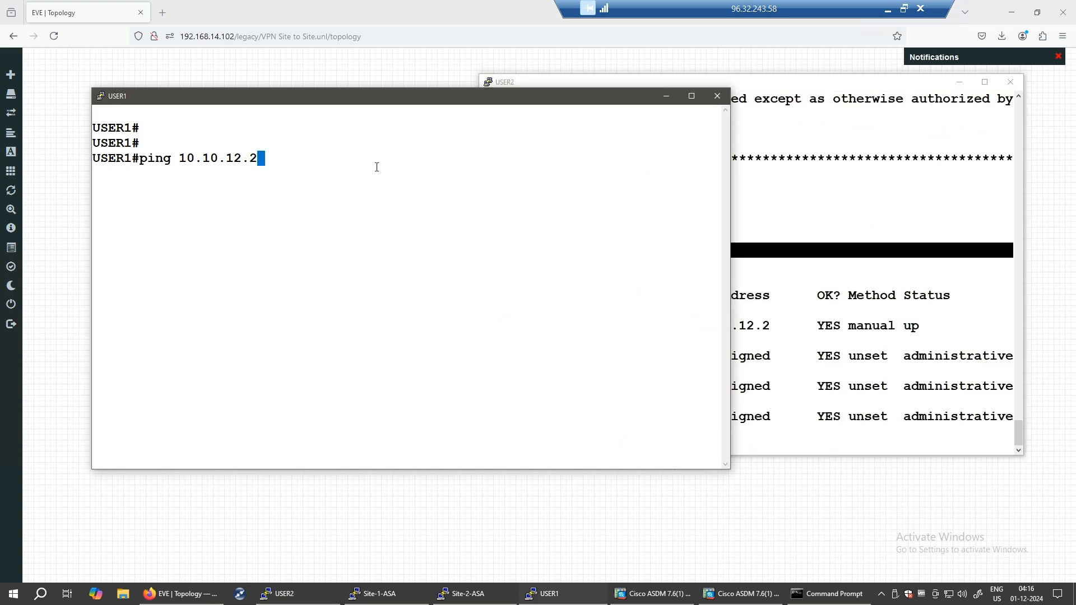
pyautogui.press('Return')
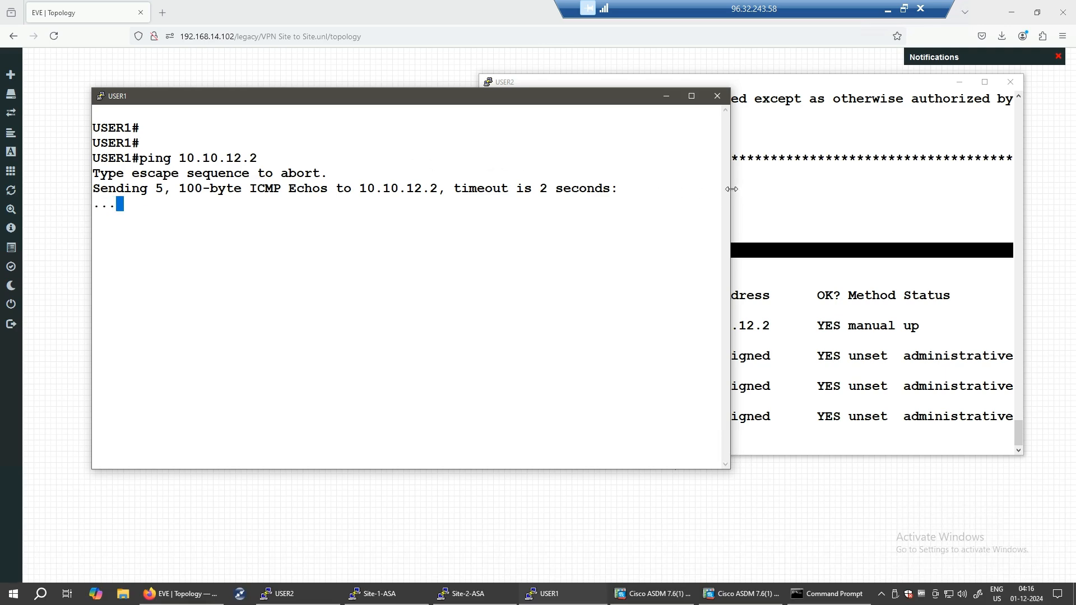
pyautogui.moveTo(731, 189); pyautogui.dragTo(565, 190)
pyautogui.click(586, 220)
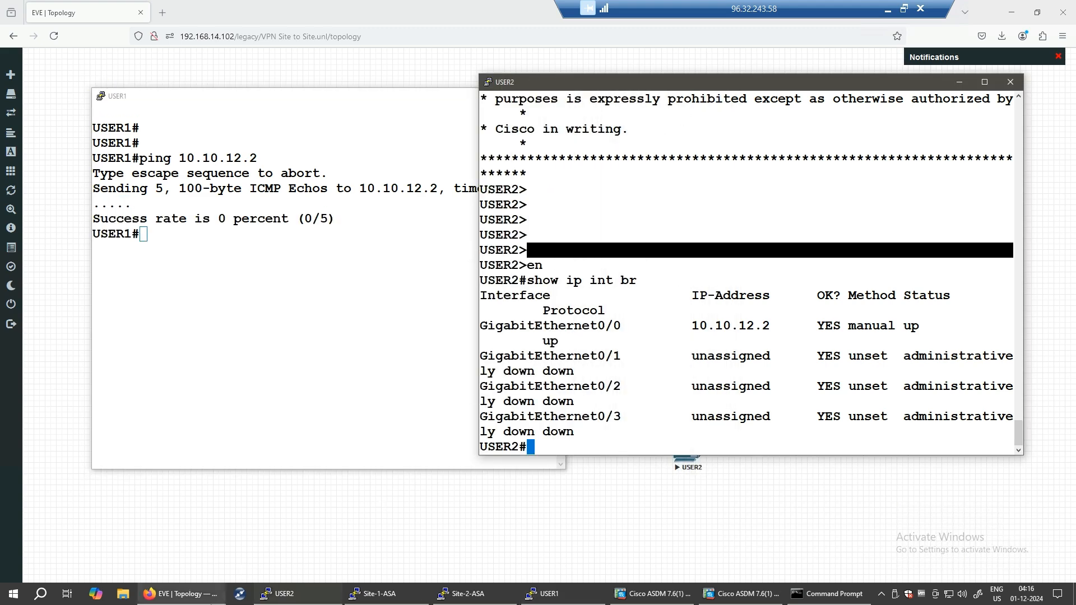
pyautogui.click(181, 593)
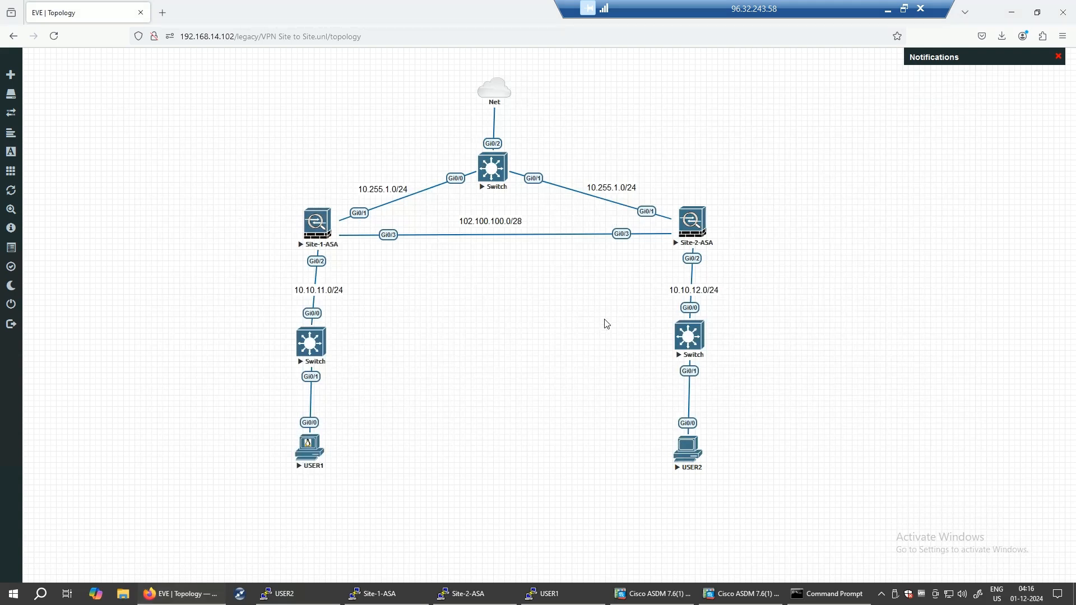
# - In Site-1 ASDM, go to Firewall > Service Policy Rules and edit the inspection_default rule
pyautogui.click(652, 593)
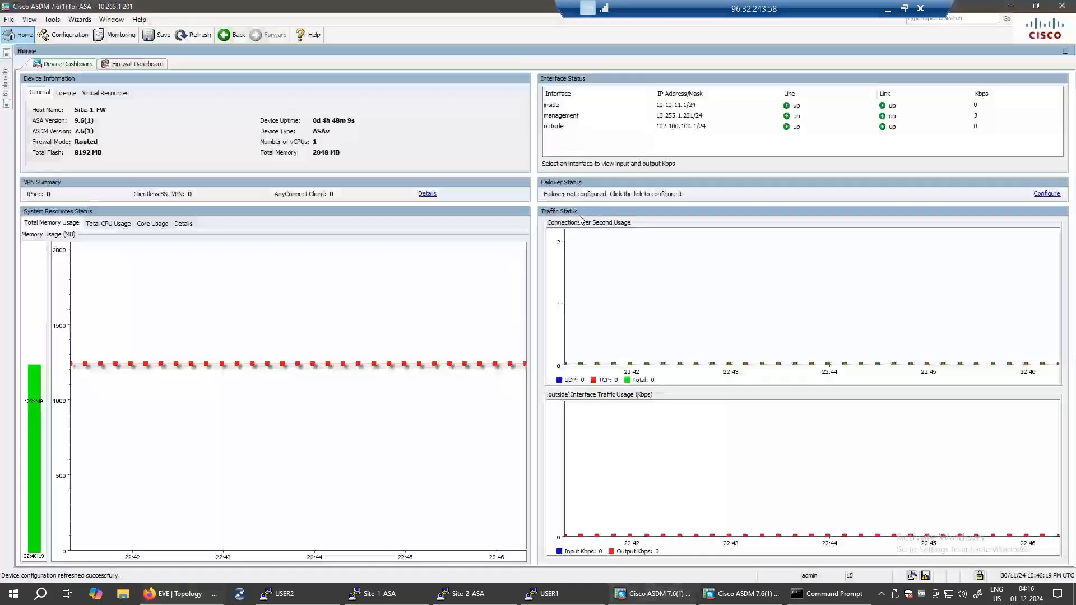
pyautogui.click(62, 37)
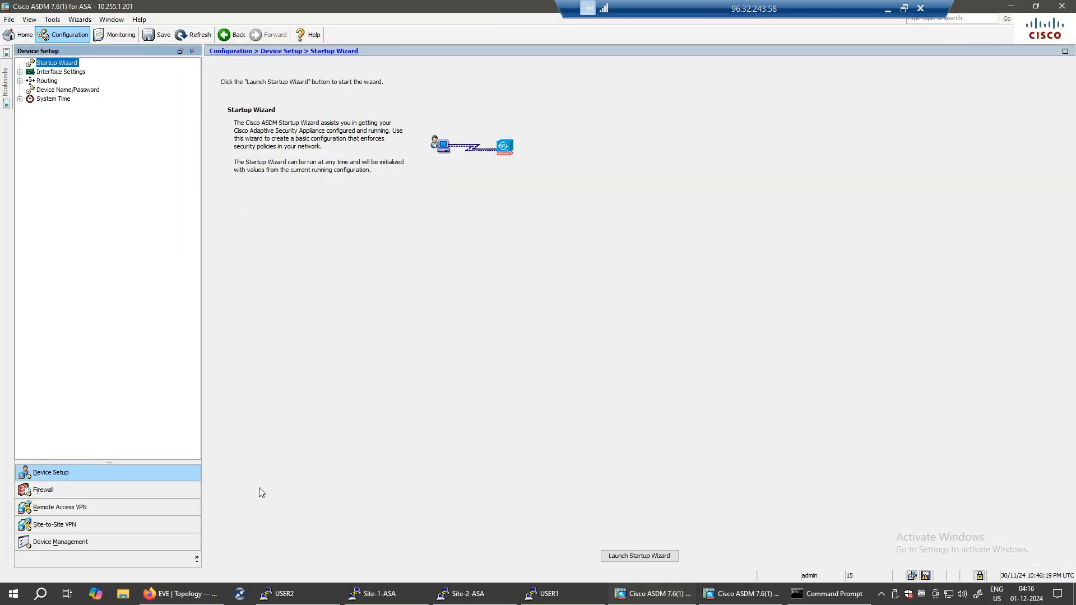
pyautogui.click(109, 491)
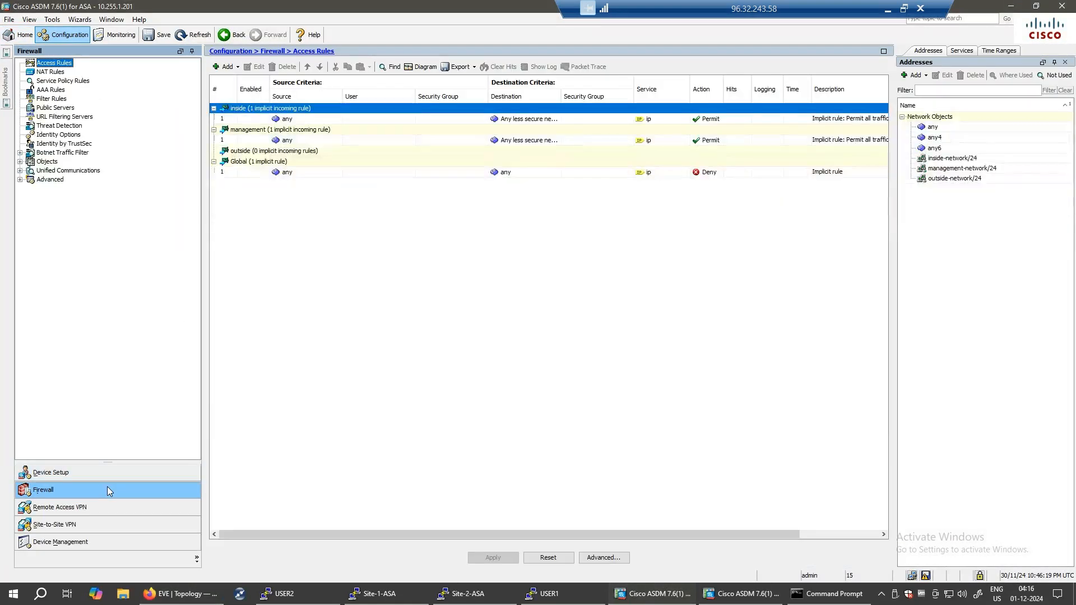
pyautogui.click(63, 82)
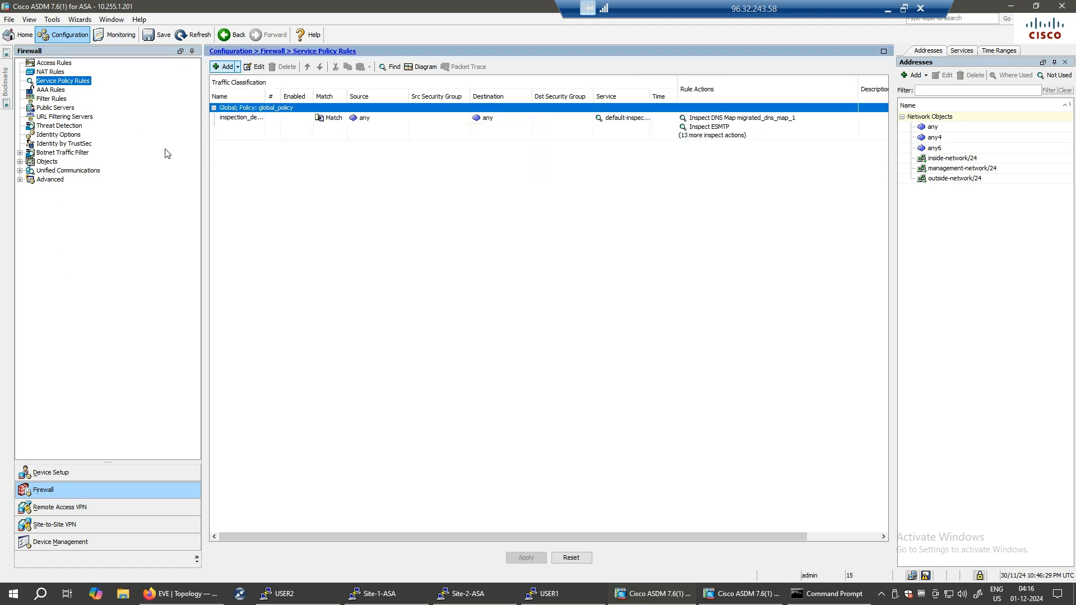
pyautogui.click(406, 126)
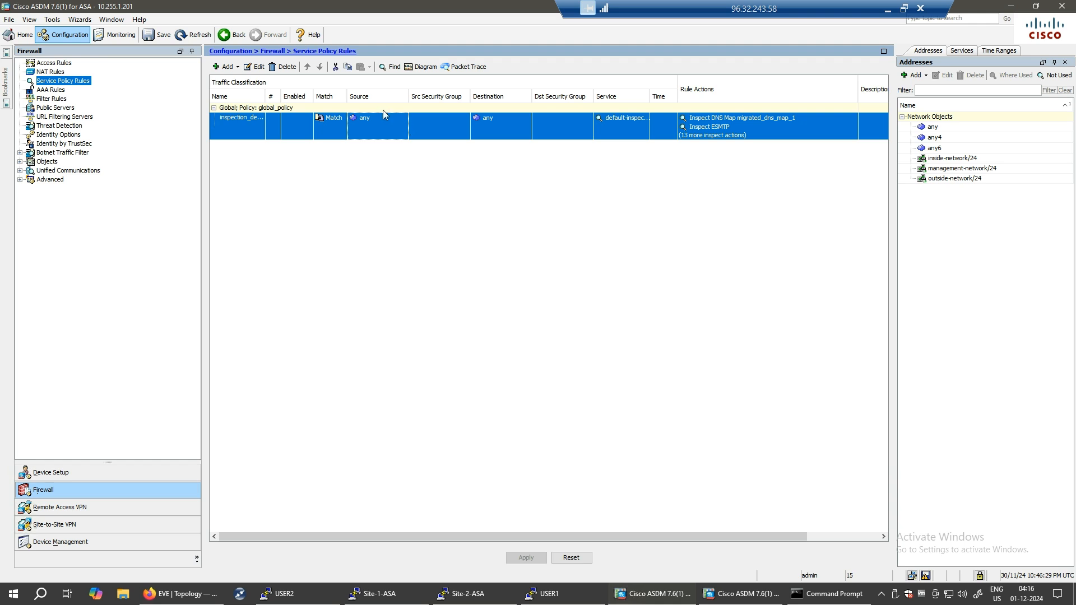
pyautogui.click(255, 67)
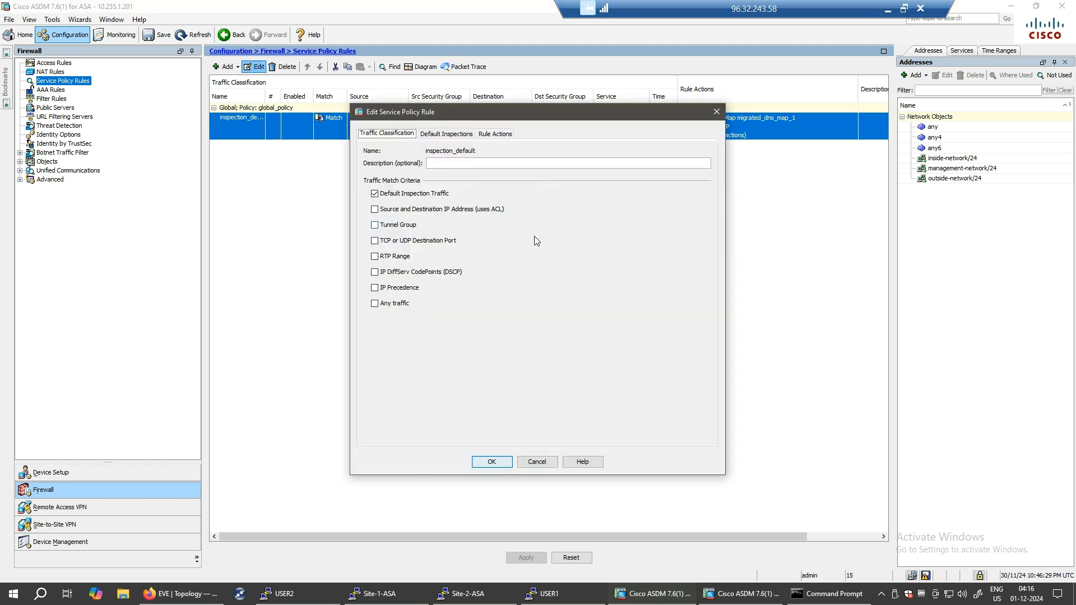
# - Review inspection_default's Protocol Inspection rule actions, then close the editor without changes
pyautogui.click(494, 133)
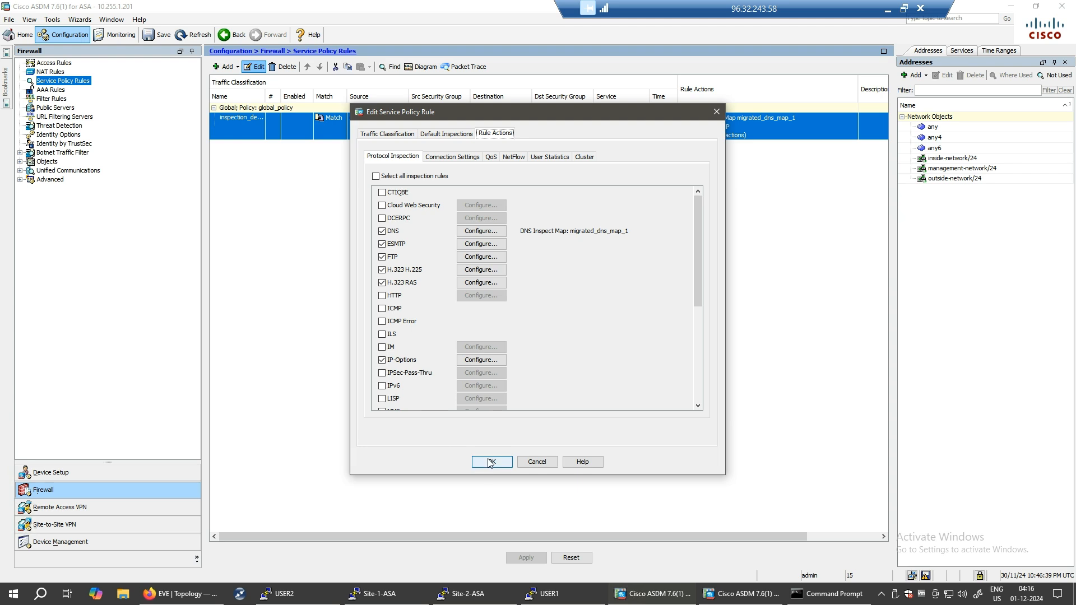
pyautogui.click(715, 114)
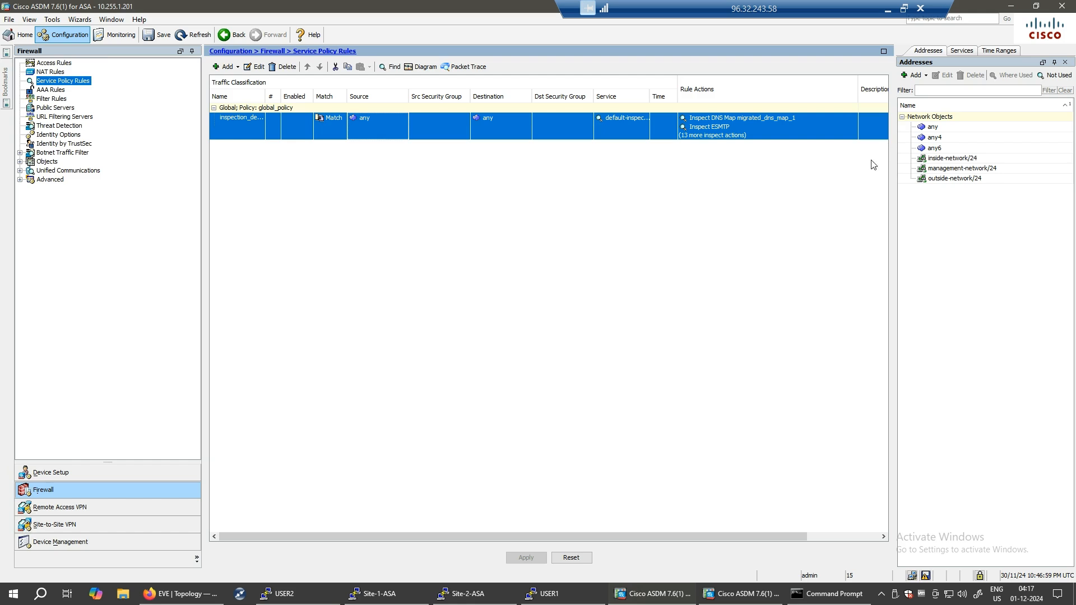
# - Launch Wizards > VPN Wizards > Site-to-site VPN Wizard and advance to the Peer IP Address field
pyautogui.click(648, 599)
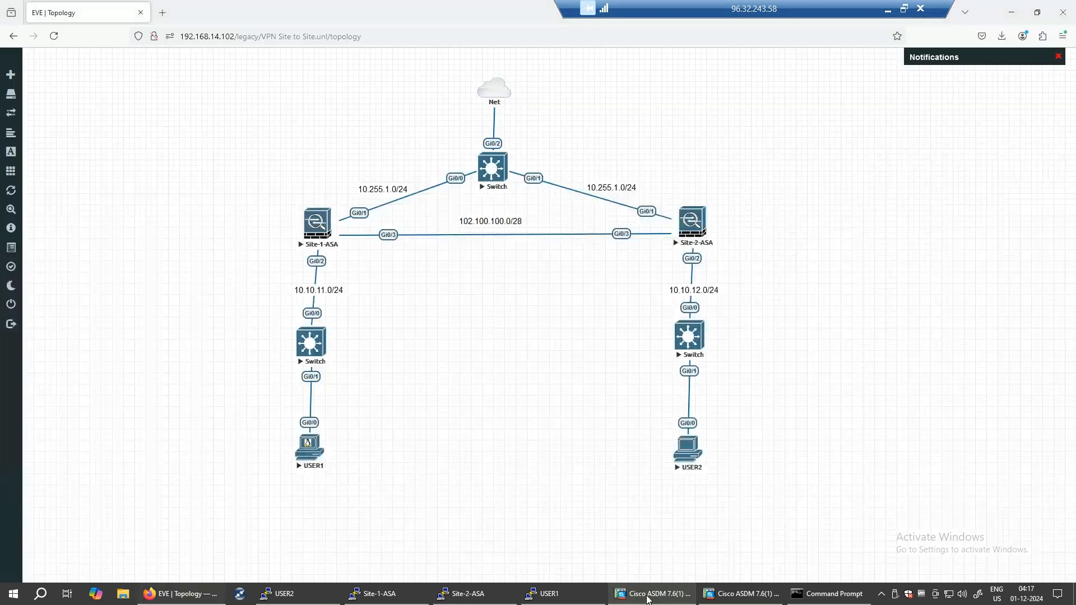
pyautogui.click(649, 600)
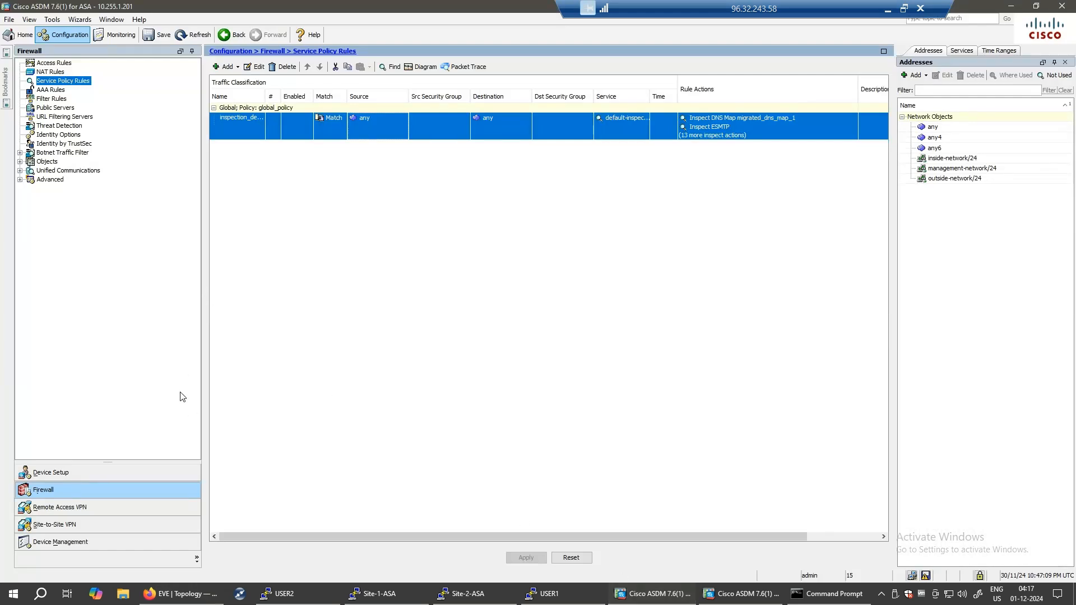
pyautogui.click(56, 38)
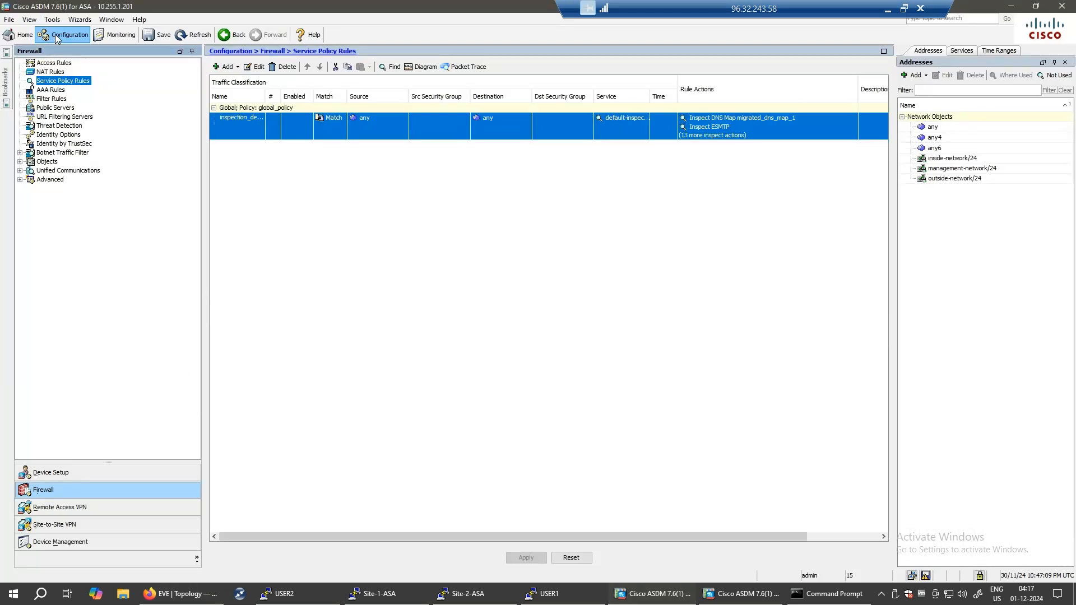
pyautogui.click(78, 21)
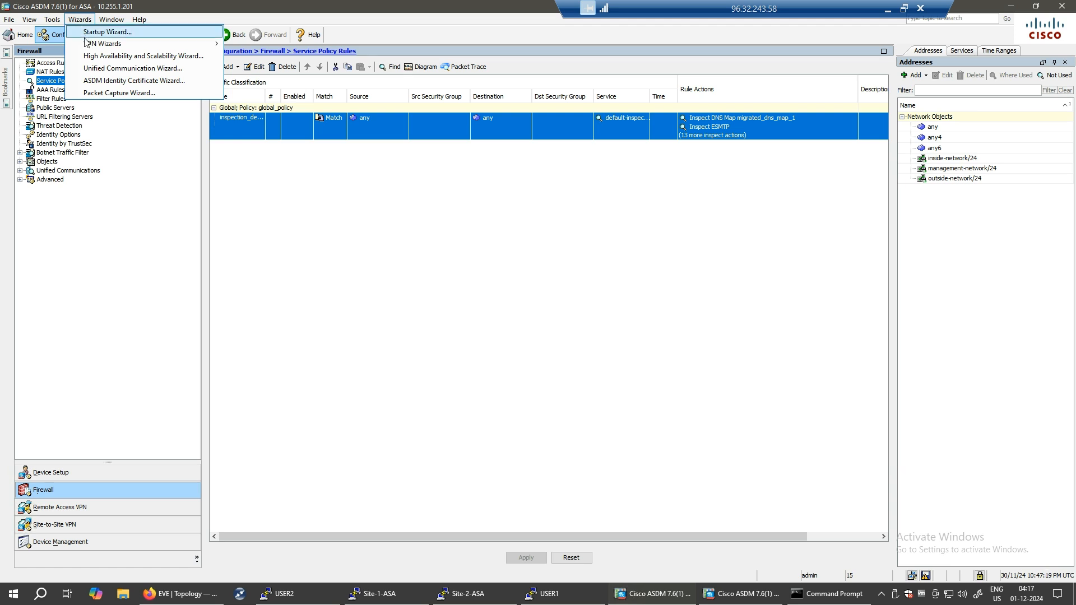
pyautogui.moveTo(90, 47)
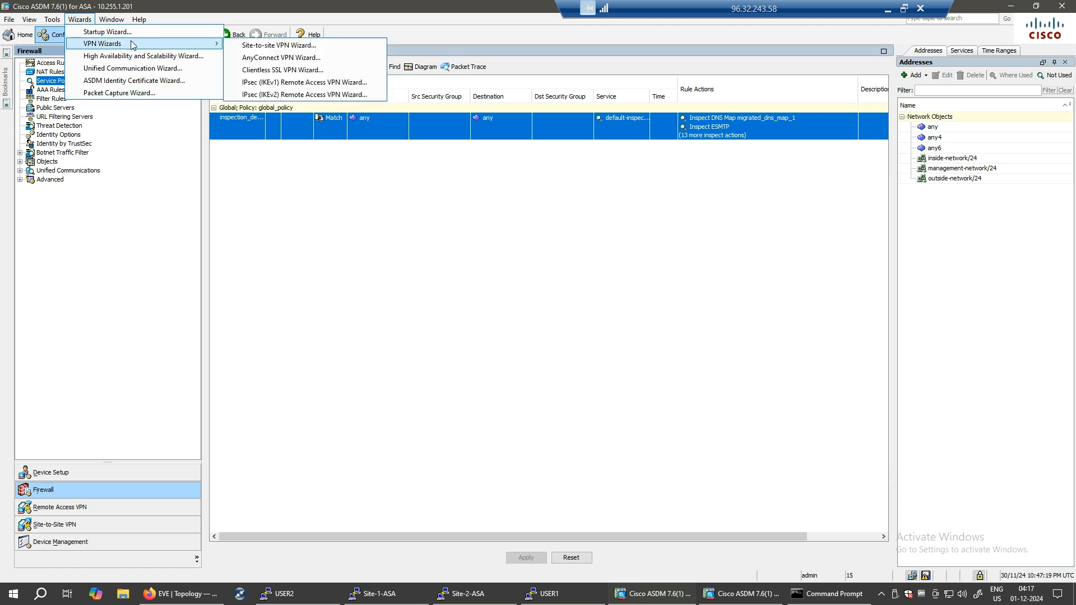
pyautogui.click(286, 47)
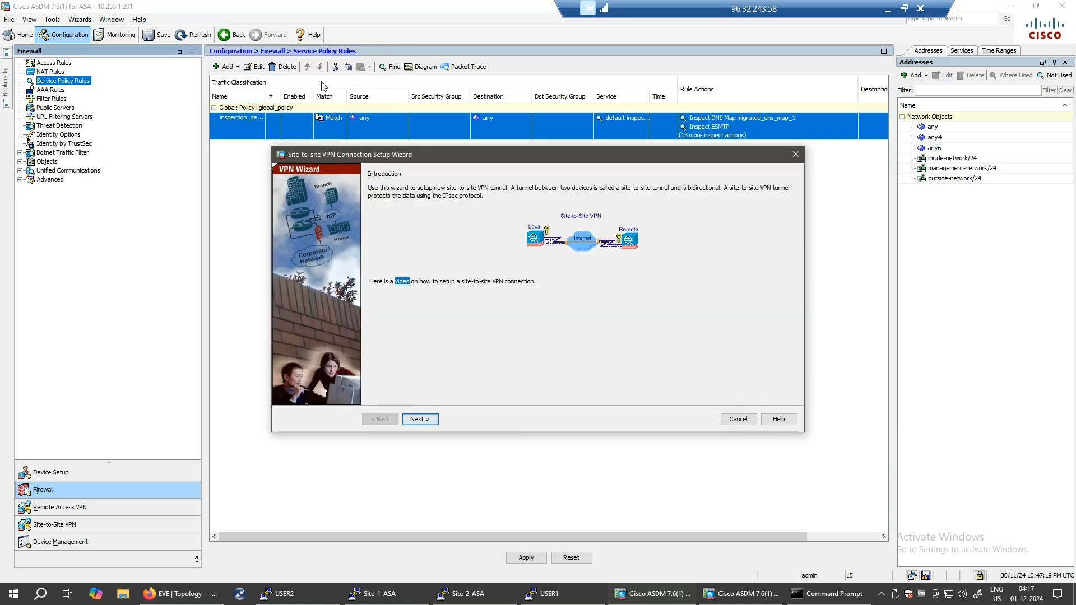
pyautogui.click(432, 424)
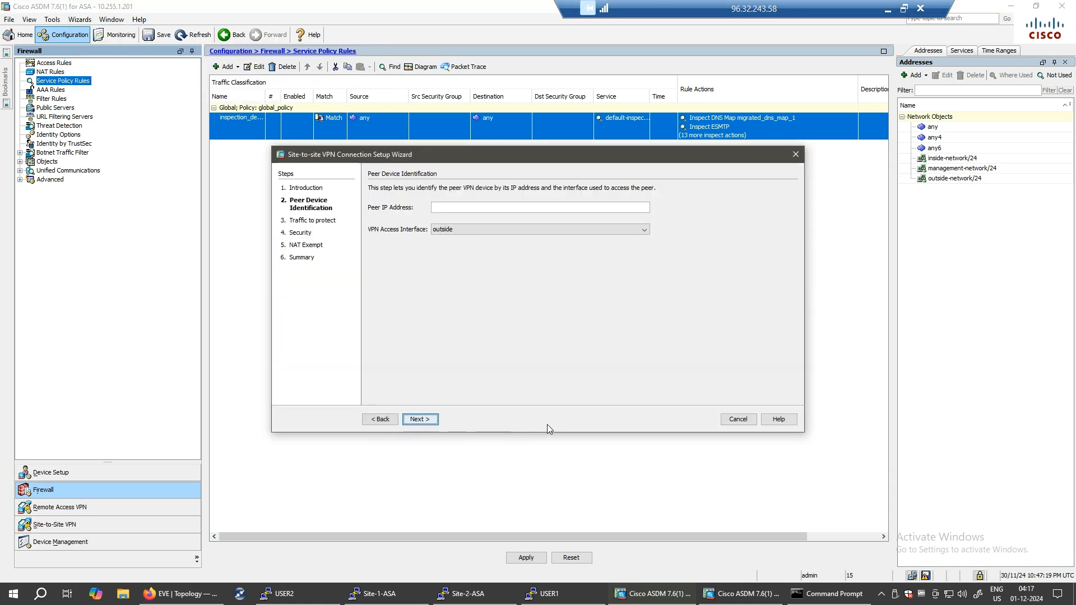
pyautogui.click(468, 207)
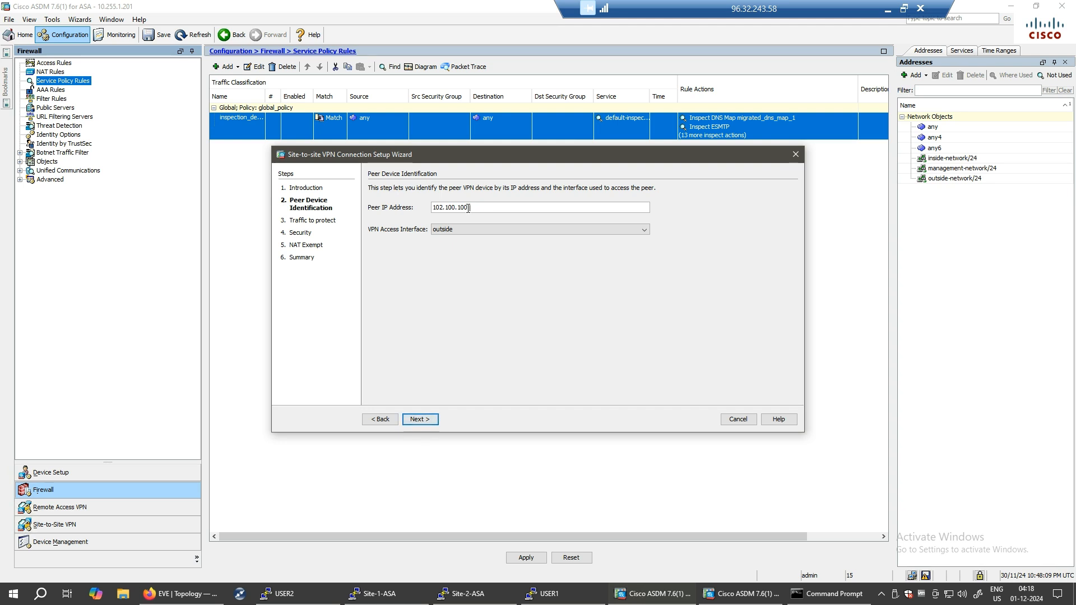
# - Complete peer IP 102.100.100.2 on the outside interface and continue to the traffic selection page
pyautogui.write('.2')
pyautogui.click(417, 419)
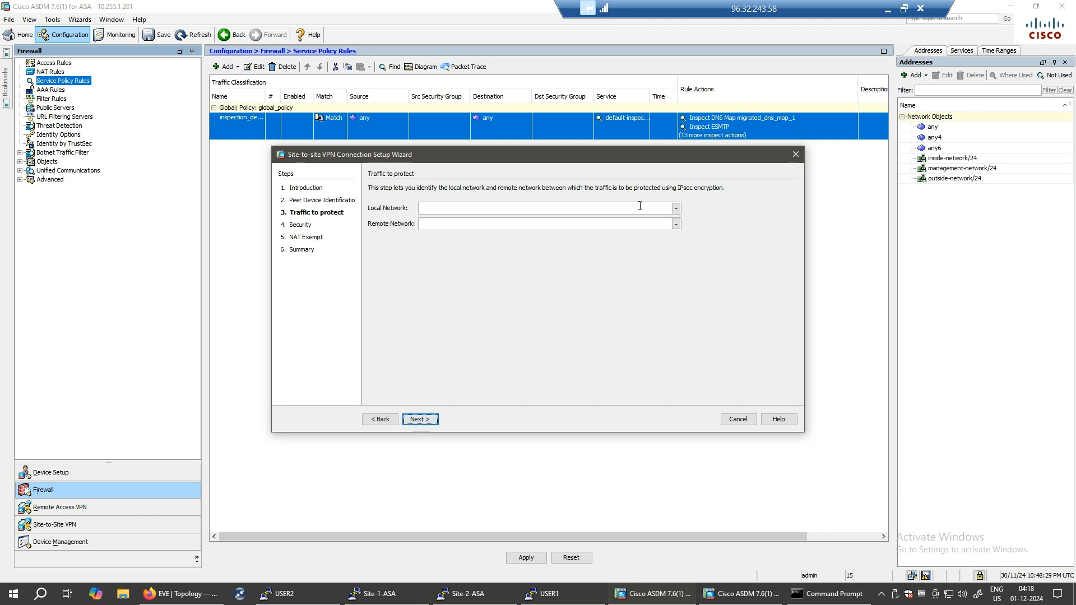
# - Choose the inside-network object (10.10.11.0/24) as the Local Network
pyautogui.click(676, 208)
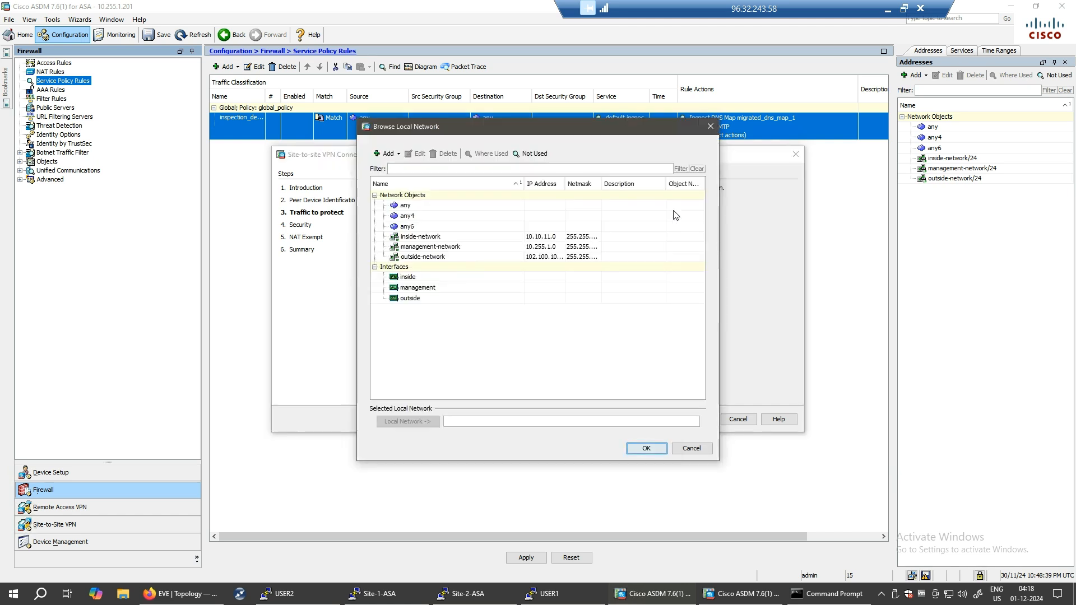
pyautogui.click(462, 236)
pyautogui.click(646, 449)
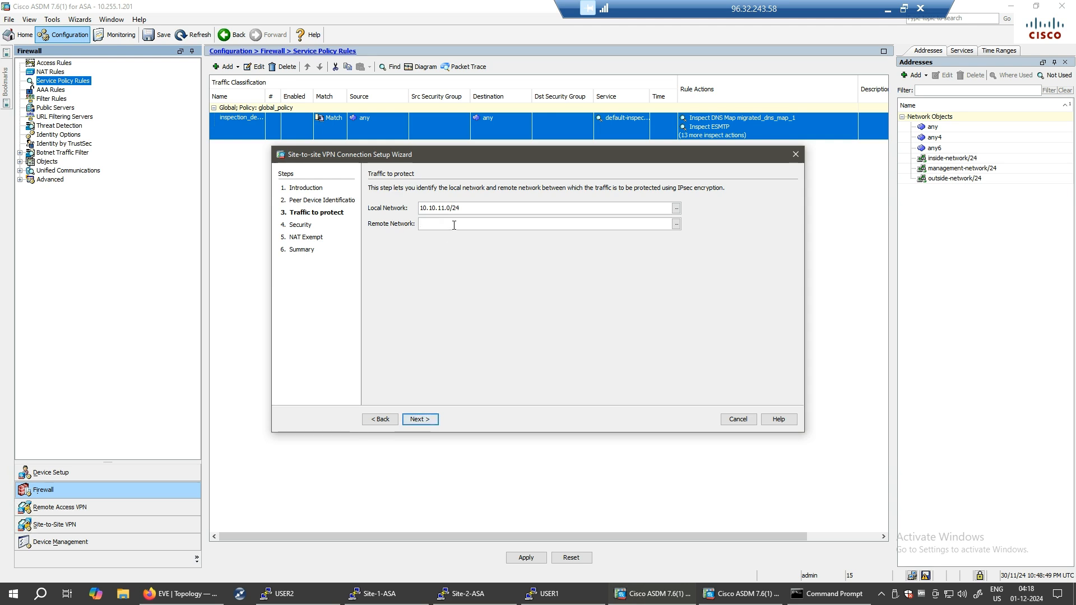
# - Confirm Site-2's inside subnet on its console and enter 10.10.12.0/24 as the Remote Network
pyautogui.click(465, 595)
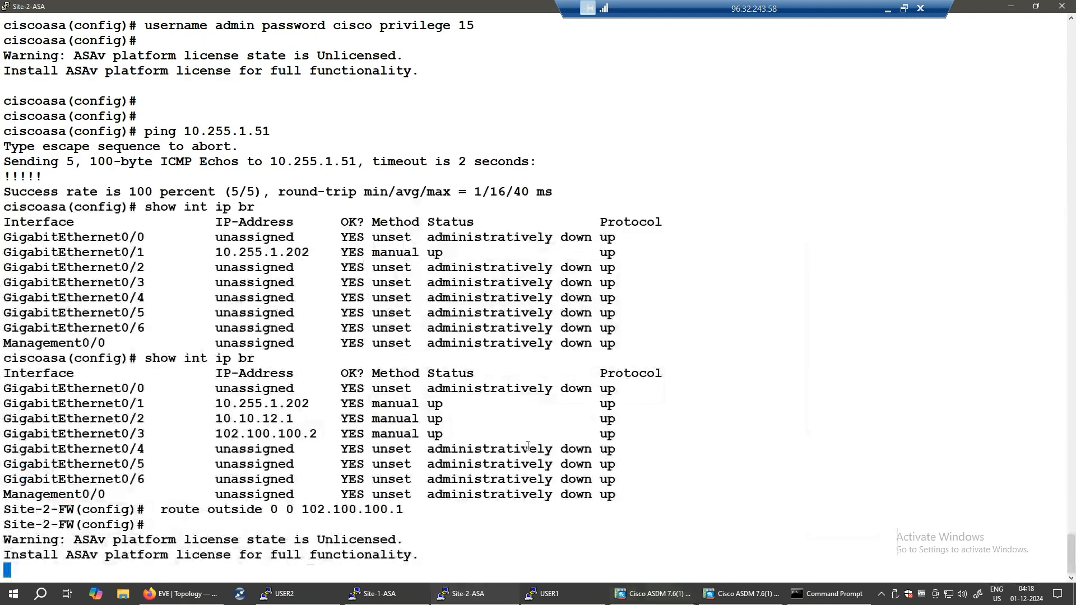
pyautogui.moveTo(208, 418); pyautogui.dragTo(275, 422)
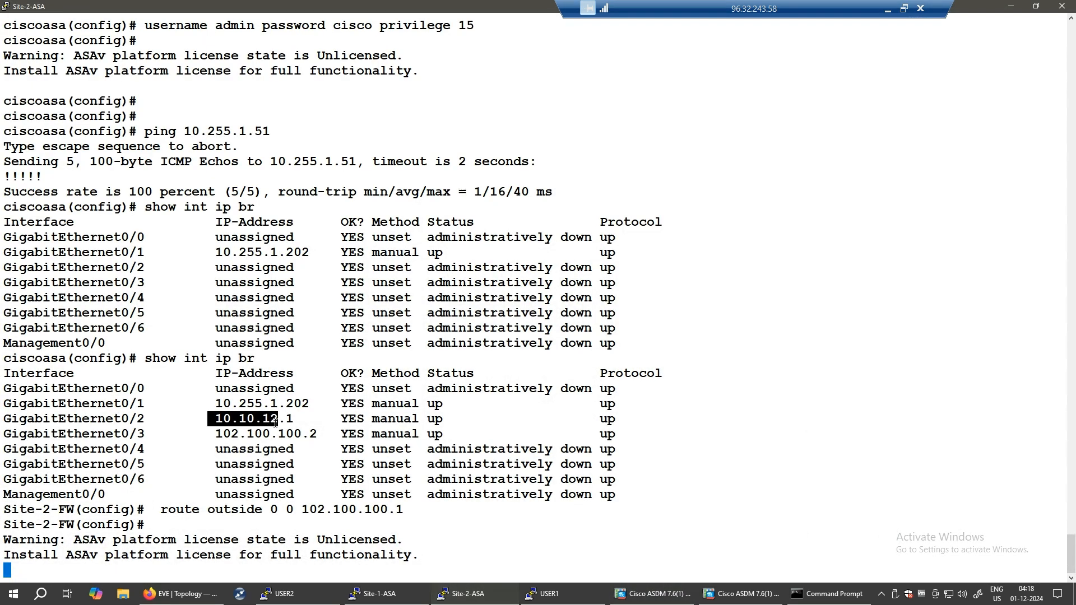
pyautogui.click(280, 593)
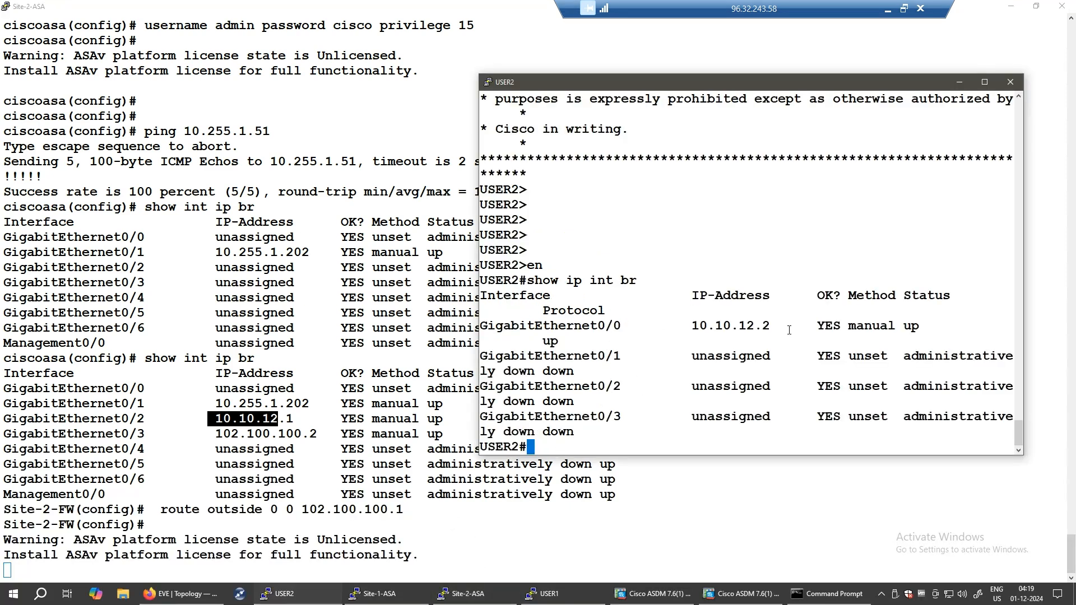
pyautogui.click(958, 82)
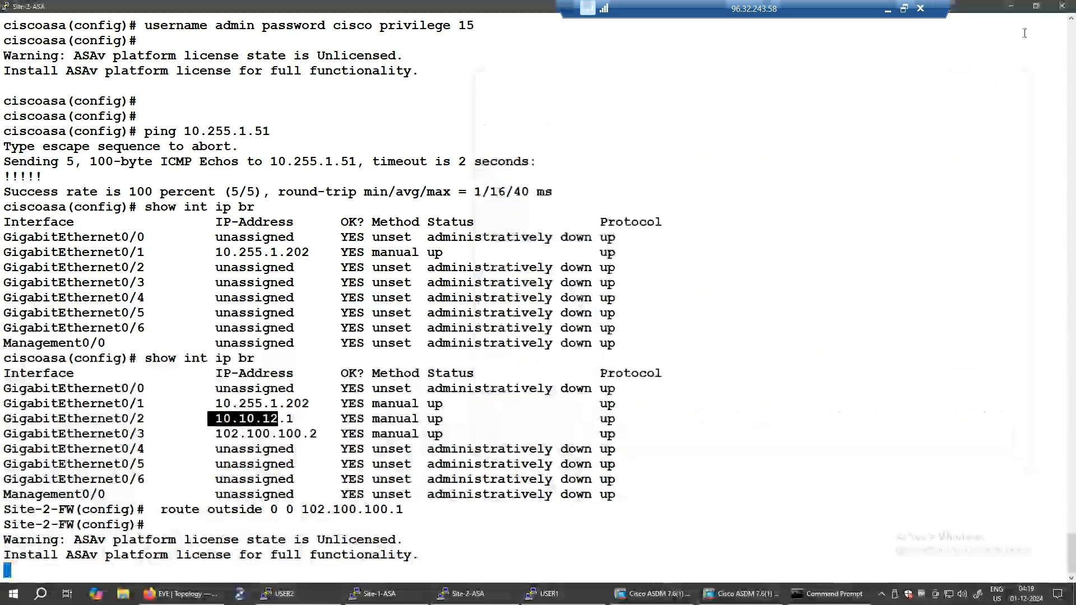
pyautogui.click(1011, 6)
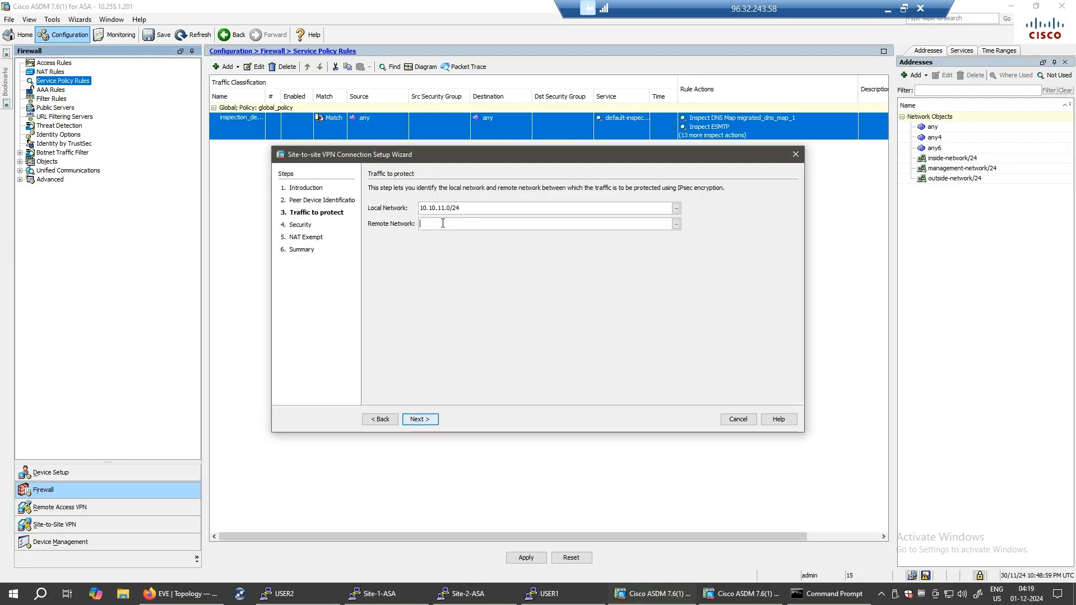
pyautogui.write('0.1')
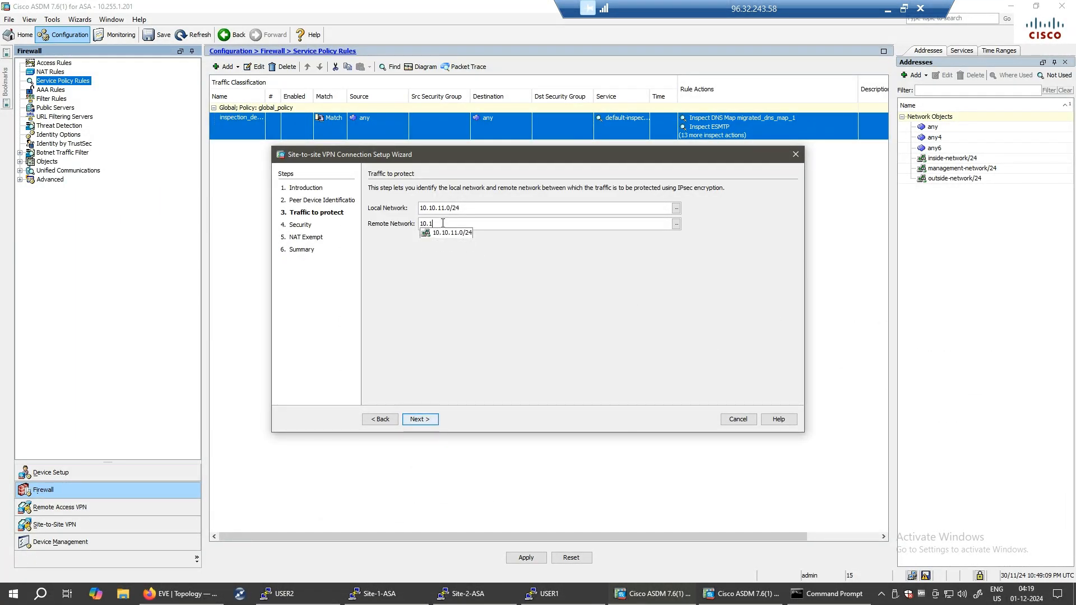
pyautogui.write('0.12.0/24')
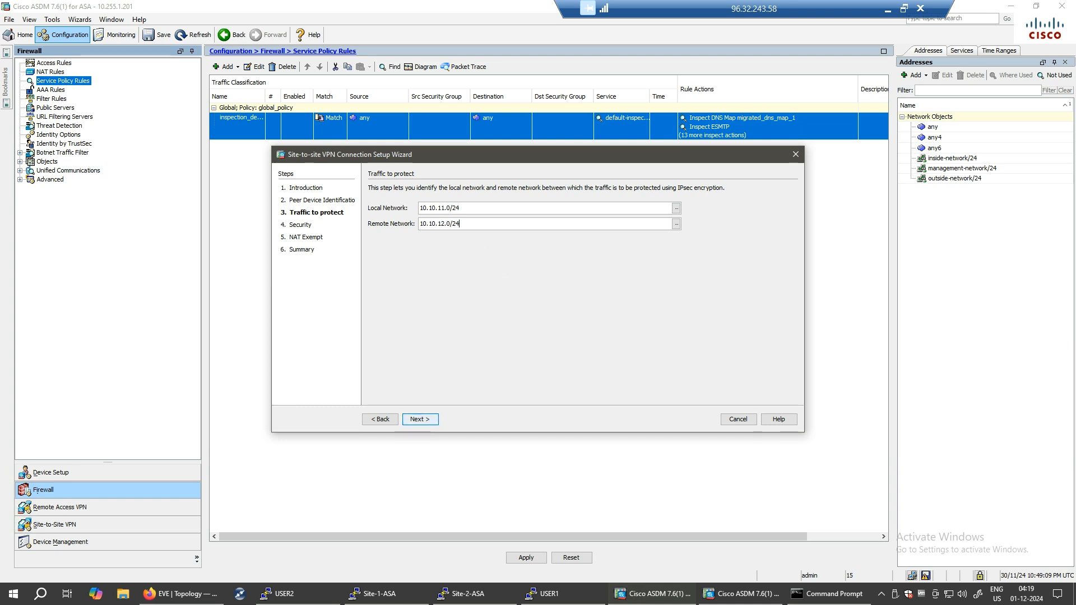
pyautogui.hotkey('ctrl', 'shift', '3')
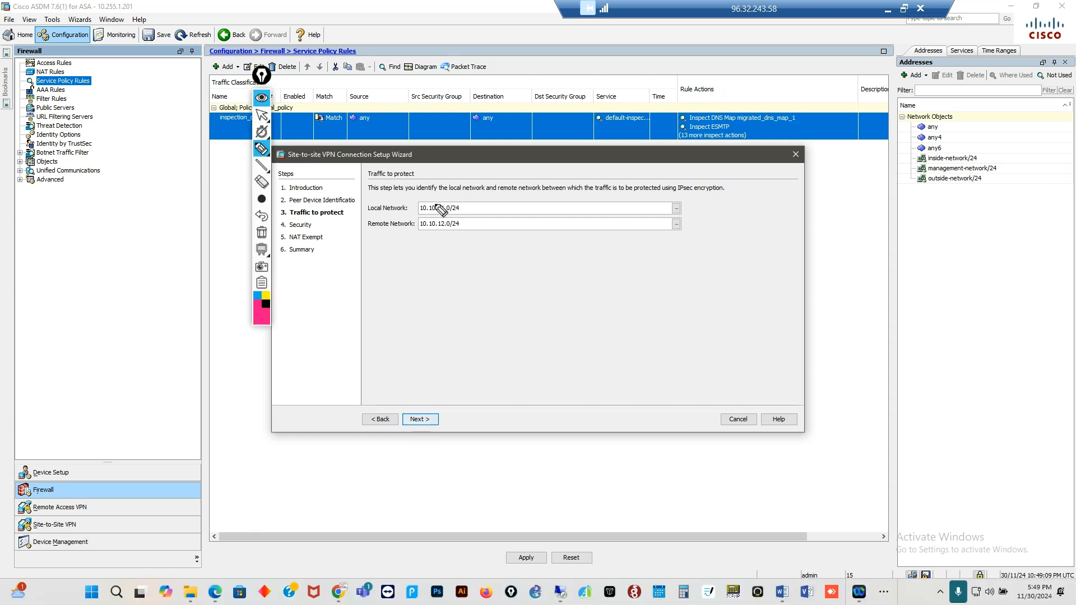
pyautogui.moveTo(423, 199)
pyautogui.mouseDown()
pyautogui.moveTo(440, 219)
pyautogui.moveTo(443, 196)
pyautogui.moveTo(435, 192)
pyautogui.moveTo(468, 238)
pyautogui.moveTo(476, 215)
pyautogui.mouseUp()
pyautogui.moveTo(538, 242)
pyautogui.mouseDown()
pyautogui.moveTo(521, 291)
pyautogui.moveTo(656, 253)
pyautogui.moveTo(684, 278)
pyautogui.mouseUp()
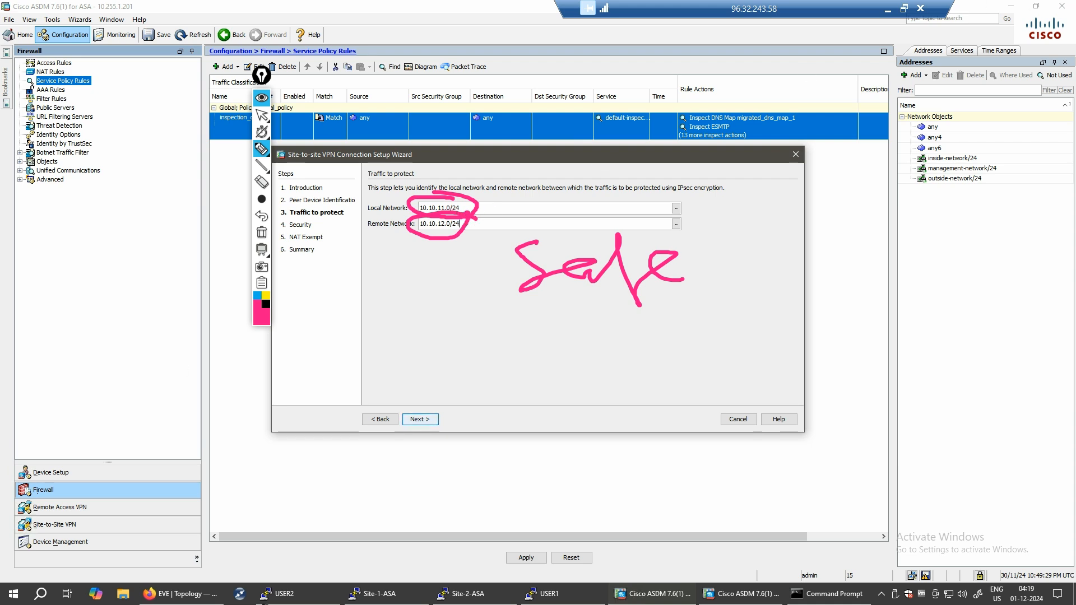
pyautogui.click(785, 344)
pyautogui.moveTo(784, 344); pyautogui.dragTo(758, 335)
pyautogui.click(801, 341)
pyautogui.moveTo(833, 259); pyautogui.dragTo(802, 340)
pyautogui.moveTo(735, 314)
pyautogui.mouseDown()
pyautogui.moveTo(852, 278)
pyautogui.moveTo(863, 253)
pyautogui.moveTo(684, 286)
pyautogui.mouseUp()
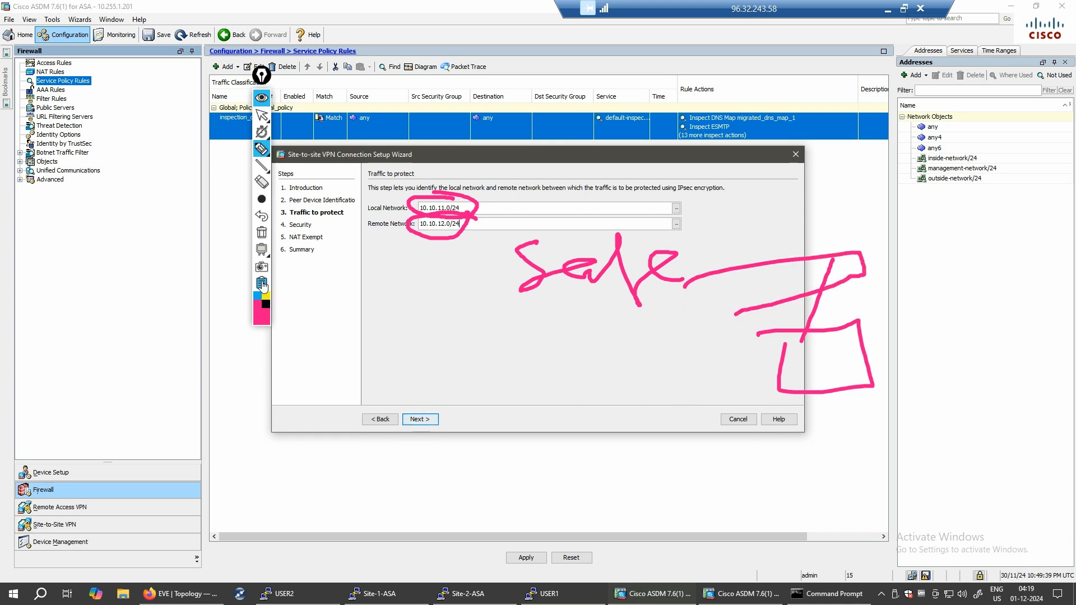
pyautogui.click(260, 321)
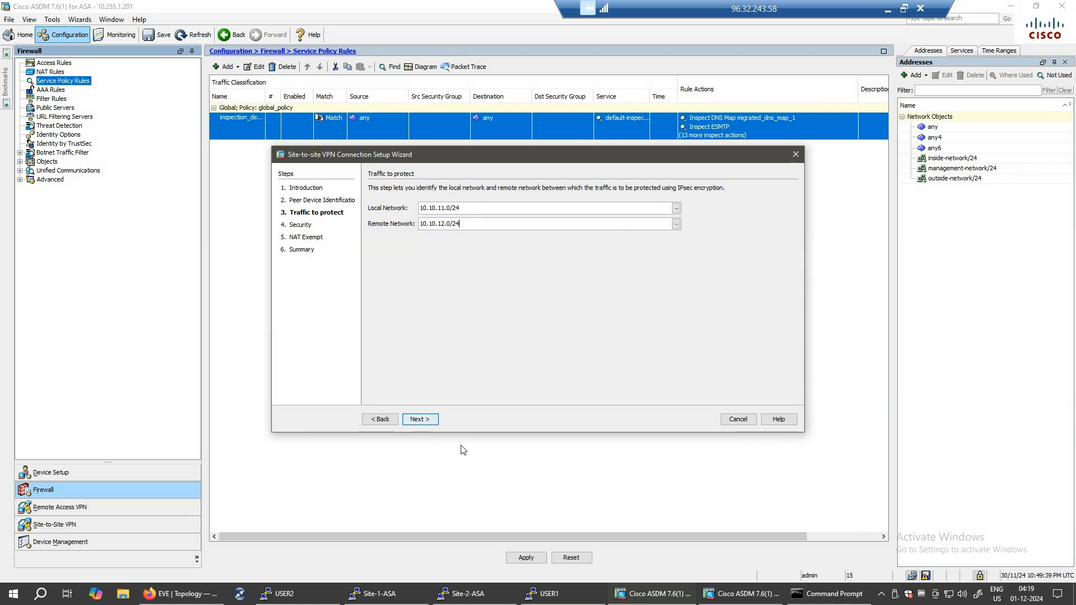
# - Move to the Security step and enter the pre-shared key
pyautogui.click(416, 421)
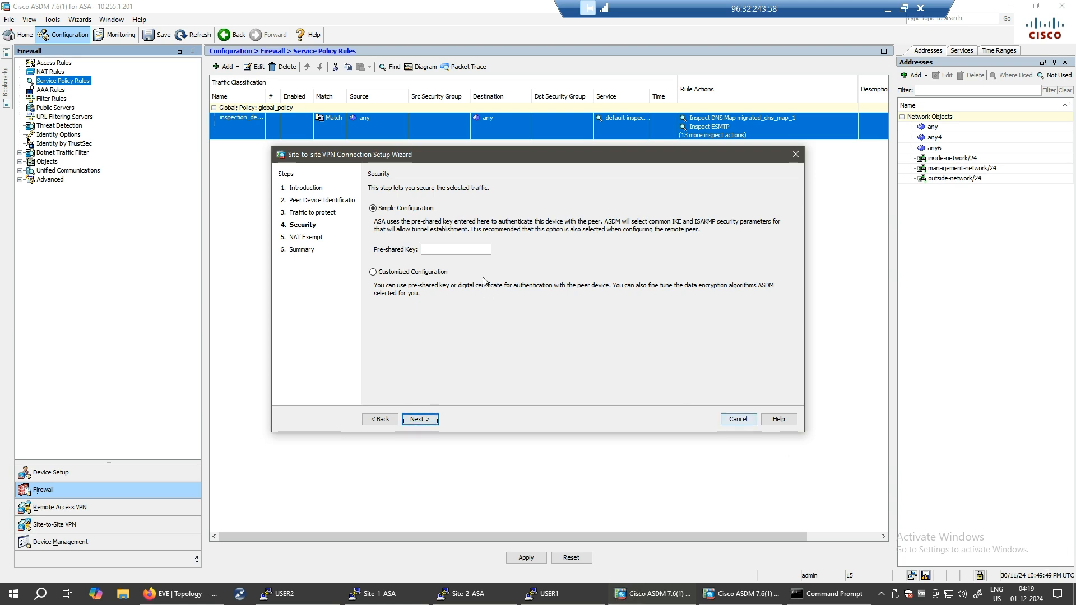
pyautogui.click(462, 249)
pyautogui.write('cisco')
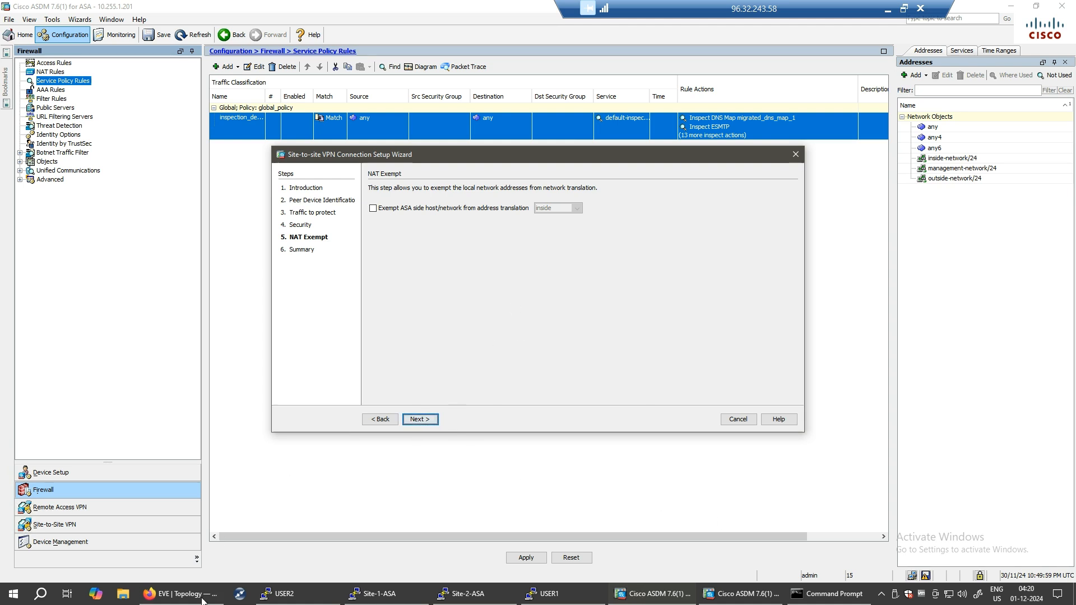
# - In the EVE-NG topology, mark the 10.10.11.0/24 subnet and 102.100.100.0/28 link up to Site-1-ASA
pyautogui.click(181, 593)
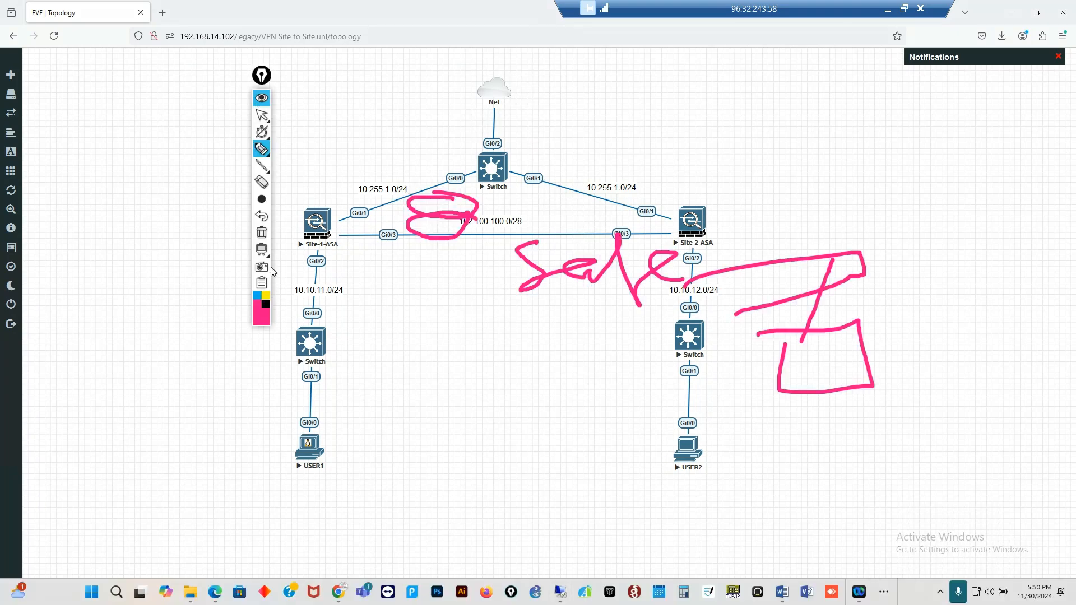
pyautogui.moveTo(916, 190)
pyautogui.mouseDown()
pyautogui.moveTo(1028, 160)
pyautogui.moveTo(1029, 134)
pyautogui.mouseUp()
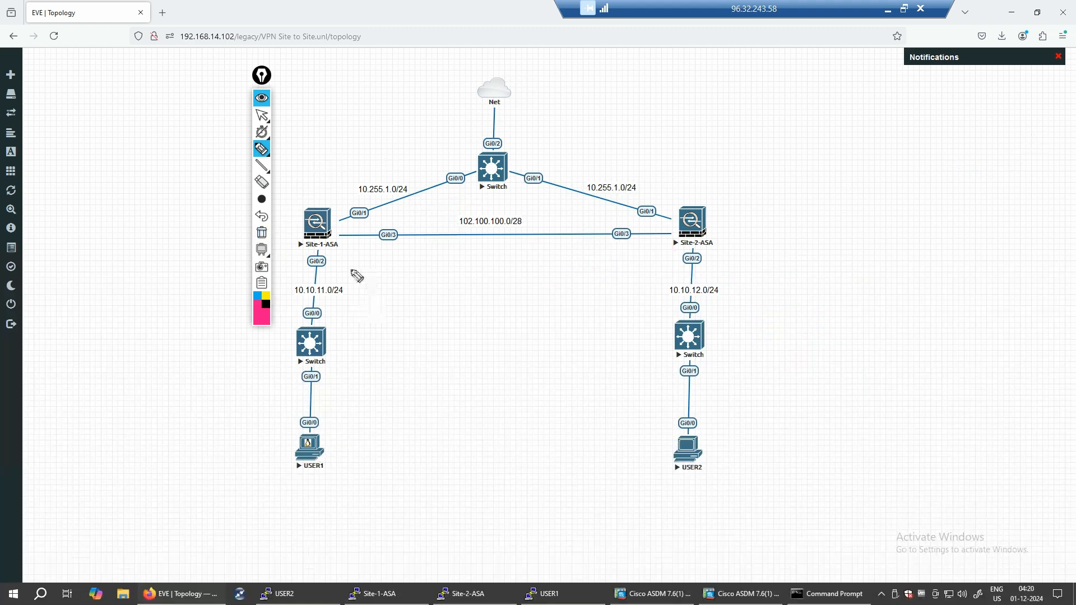
pyautogui.moveTo(287, 284)
pyautogui.mouseDown()
pyautogui.moveTo(286, 305)
pyautogui.moveTo(362, 313)
pyautogui.moveTo(303, 278)
pyautogui.moveTo(285, 280)
pyautogui.mouseUp()
pyautogui.moveTo(414, 222)
pyautogui.mouseDown()
pyautogui.moveTo(516, 237)
pyautogui.moveTo(543, 204)
pyautogui.moveTo(415, 219)
pyautogui.moveTo(414, 250)
pyautogui.mouseUp()
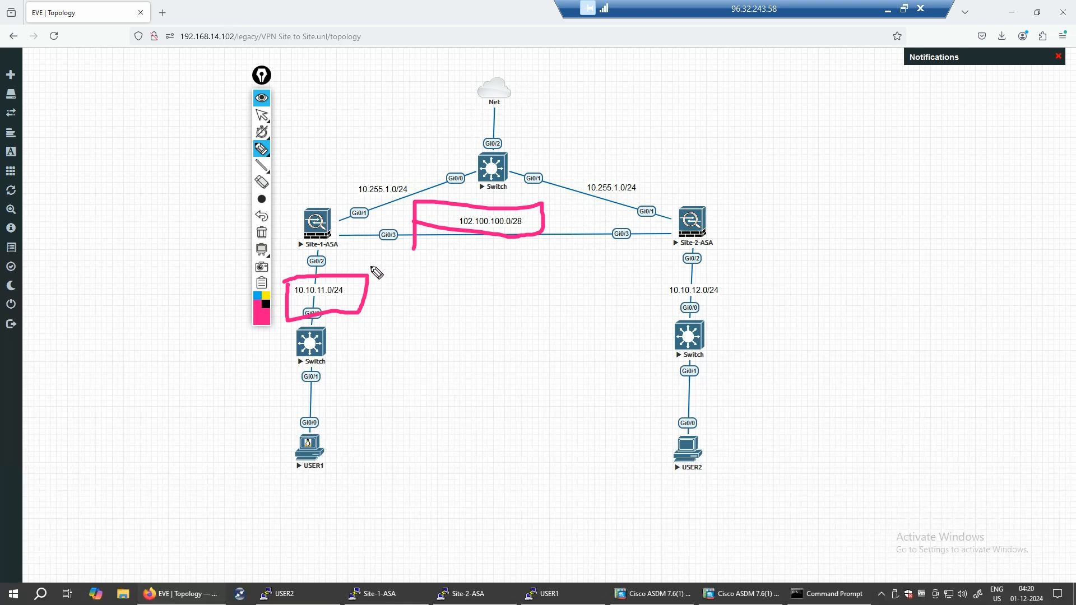
pyautogui.moveTo(312, 290)
pyautogui.mouseDown()
pyautogui.moveTo(325, 225)
pyautogui.moveTo(717, 218)
pyautogui.mouseUp()
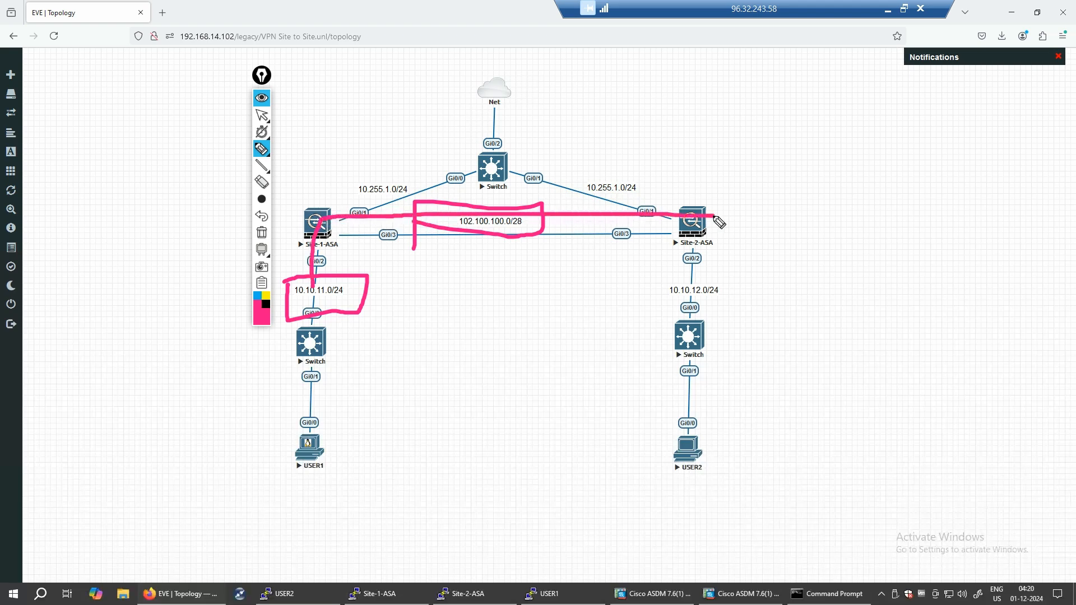
# - Handwrite NAT beside Site-2-ASA, circle Site-1-ASA, then erase the annotations
pyautogui.moveTo(810, 190)
pyautogui.mouseDown()
pyautogui.moveTo(805, 178)
pyautogui.moveTo(871, 203)
pyautogui.moveTo(927, 188)
pyautogui.mouseUp()
pyautogui.moveTo(860, 185)
pyautogui.mouseDown()
pyautogui.moveTo(930, 148)
pyautogui.moveTo(979, 175)
pyautogui.mouseUp()
pyautogui.click(967, 151)
pyautogui.moveTo(920, 134); pyautogui.dragTo(1016, 94)
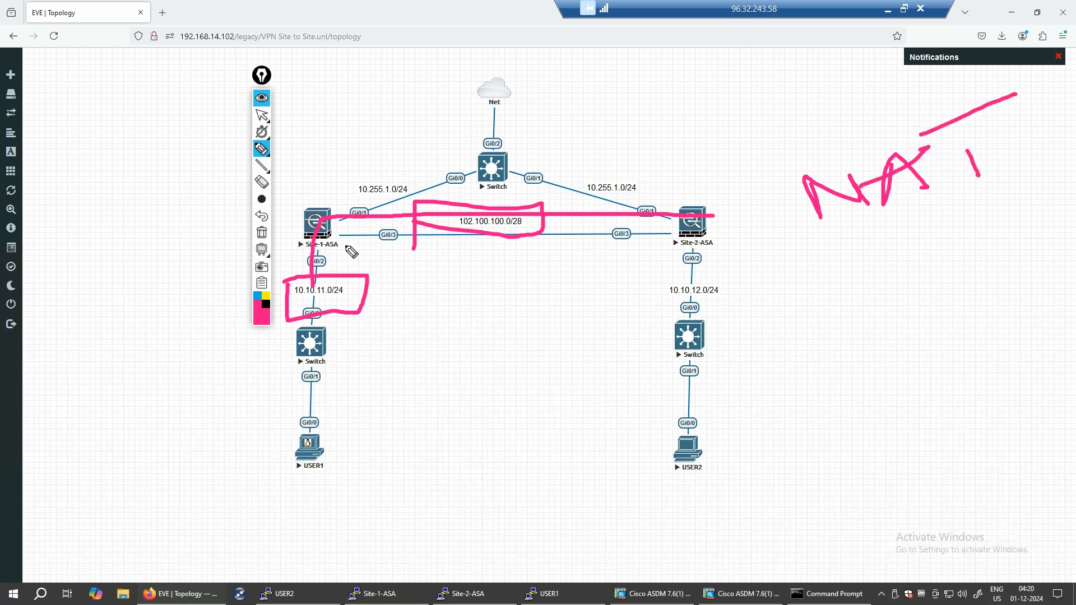
pyautogui.click(338, 199)
pyautogui.moveTo(306, 196)
pyautogui.mouseDown()
pyautogui.moveTo(350, 208)
pyautogui.moveTo(307, 192)
pyautogui.mouseUp()
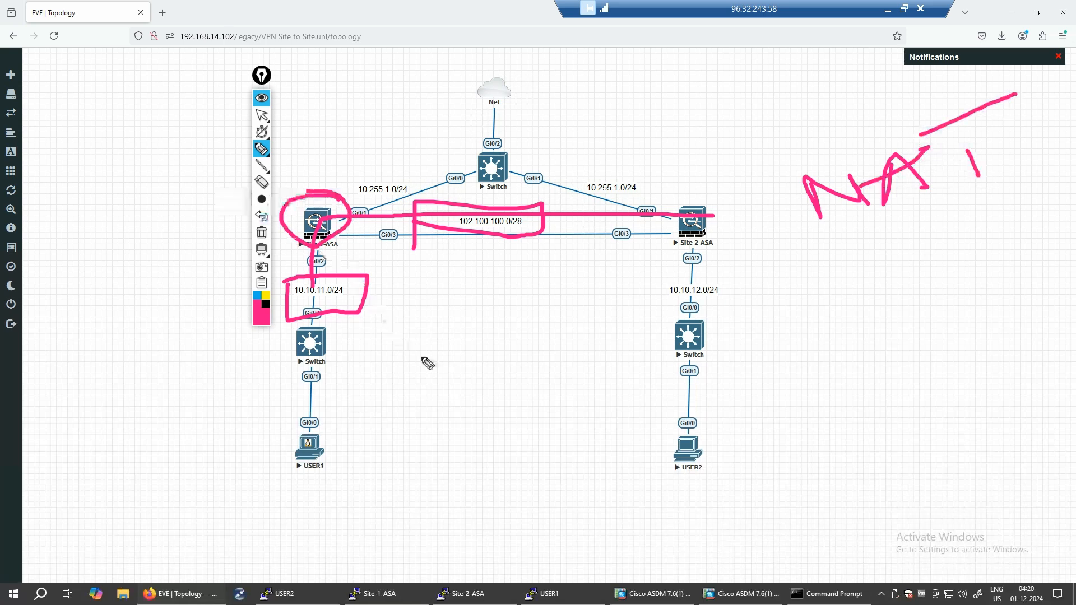
pyautogui.click(262, 249)
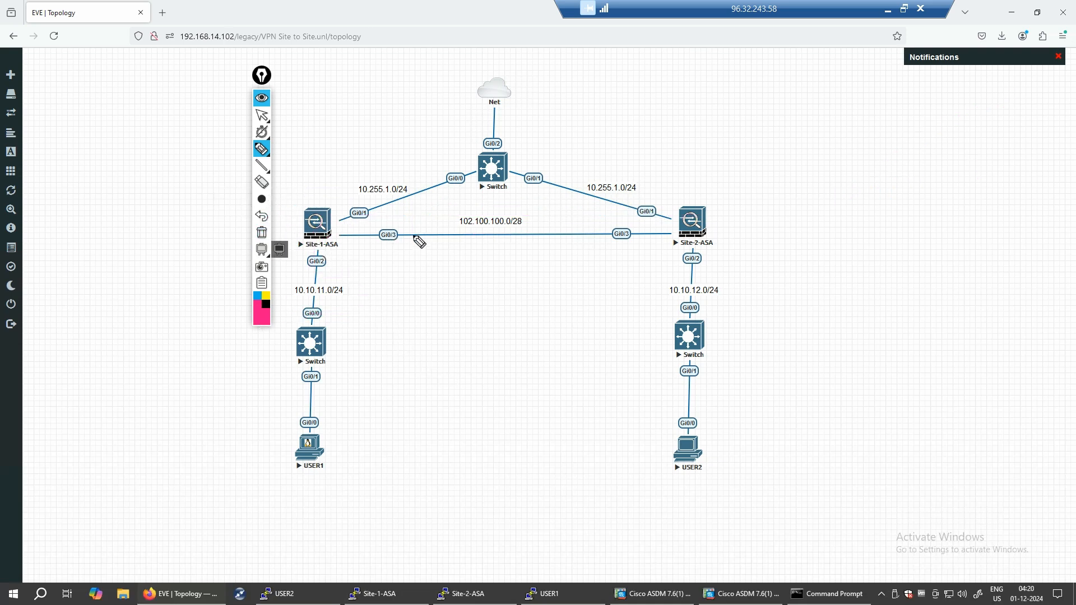
# - Annotate the 102.100.100.0/28 link, 10.10.11.0/24 subnet and path to USER2, writing VPN beside it
pyautogui.moveTo(391, 336)
pyautogui.mouseDown()
pyautogui.moveTo(438, 327)
pyautogui.moveTo(501, 338)
pyautogui.moveTo(540, 308)
pyautogui.mouseUp()
pyautogui.moveTo(348, 279)
pyautogui.mouseDown()
pyautogui.moveTo(302, 270)
pyautogui.moveTo(350, 311)
pyautogui.moveTo(348, 285)
pyautogui.mouseUp()
pyautogui.moveTo(337, 239)
pyautogui.mouseDown()
pyautogui.moveTo(551, 233)
pyautogui.moveTo(449, 215)
pyautogui.moveTo(450, 247)
pyautogui.mouseUp()
pyautogui.moveTo(548, 221); pyautogui.dragTo(615, 134)
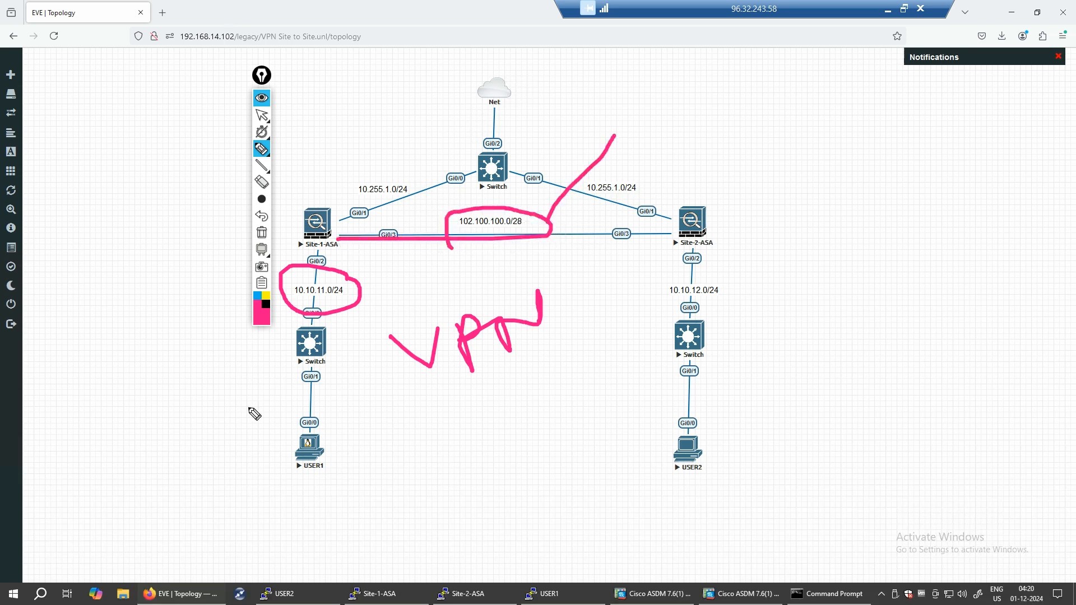
pyautogui.moveTo(333, 235)
pyautogui.mouseDown()
pyautogui.moveTo(650, 280)
pyautogui.moveTo(655, 475)
pyautogui.mouseUp()
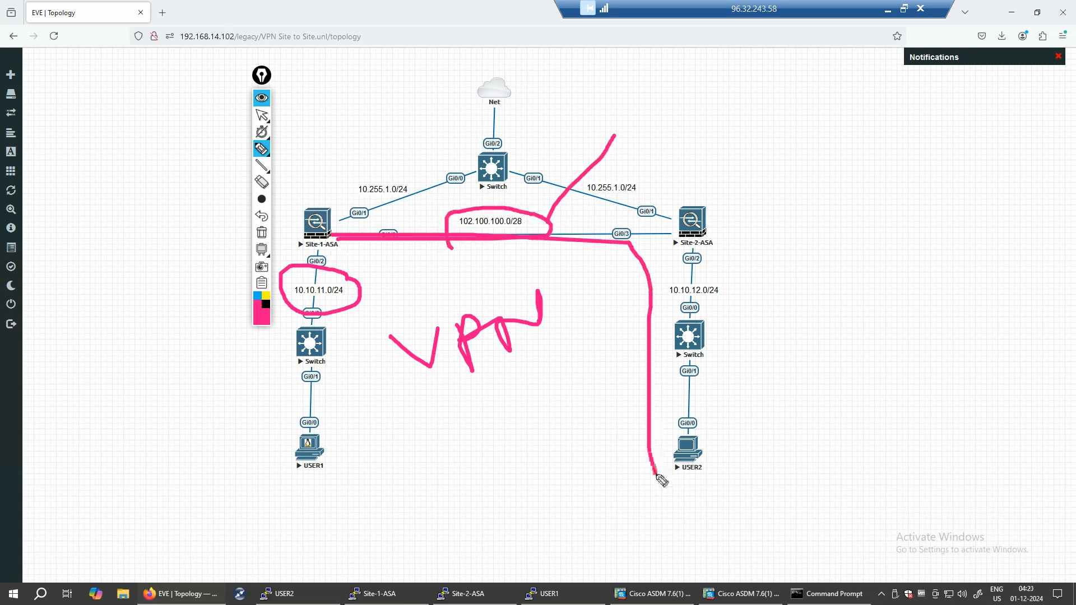
pyautogui.moveTo(737, 391)
pyautogui.mouseDown()
pyautogui.moveTo(610, 403)
pyautogui.moveTo(737, 486)
pyautogui.moveTo(738, 379)
pyautogui.mouseUp()
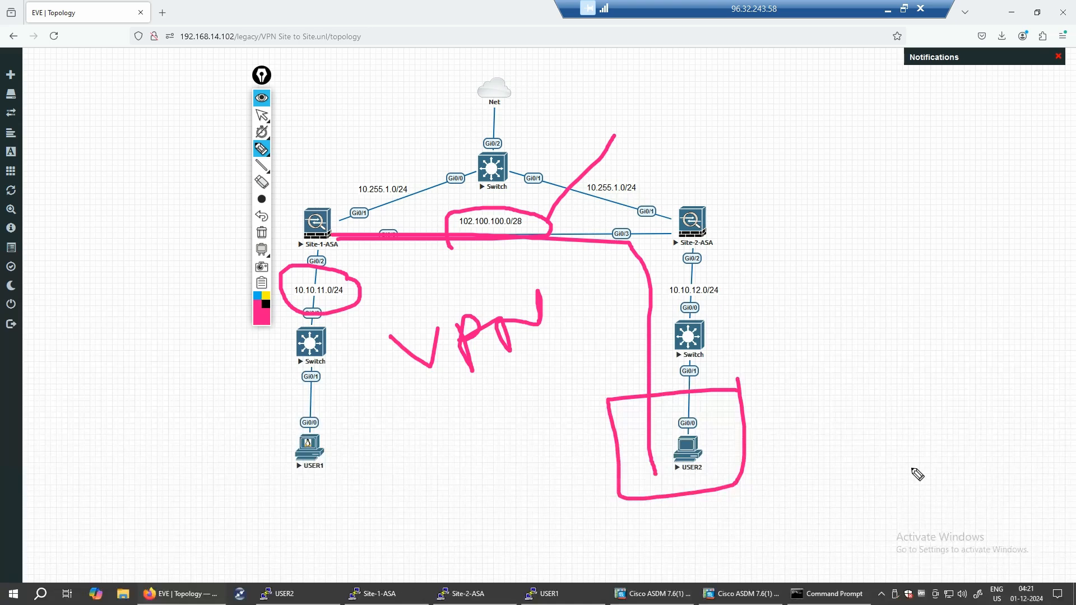
pyautogui.moveTo(775, 314)
pyautogui.mouseDown()
pyautogui.moveTo(836, 372)
pyautogui.moveTo(835, 309)
pyautogui.moveTo(913, 293)
pyautogui.moveTo(951, 305)
pyautogui.moveTo(970, 292)
pyautogui.moveTo(976, 306)
pyautogui.mouseUp()
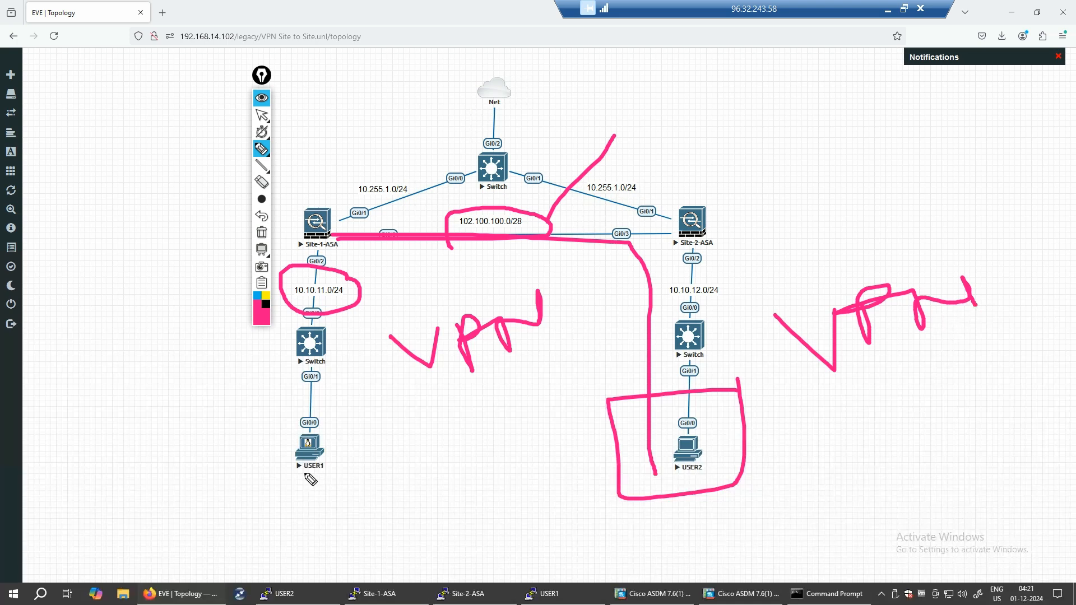
# - Box the USER1 and USER2 hosts and the VPN scribble, adding a note below it
pyautogui.moveTo(323, 479)
pyautogui.mouseDown()
pyautogui.moveTo(344, 458)
pyautogui.moveTo(306, 396)
pyautogui.moveTo(329, 502)
pyautogui.moveTo(357, 483)
pyautogui.mouseUp()
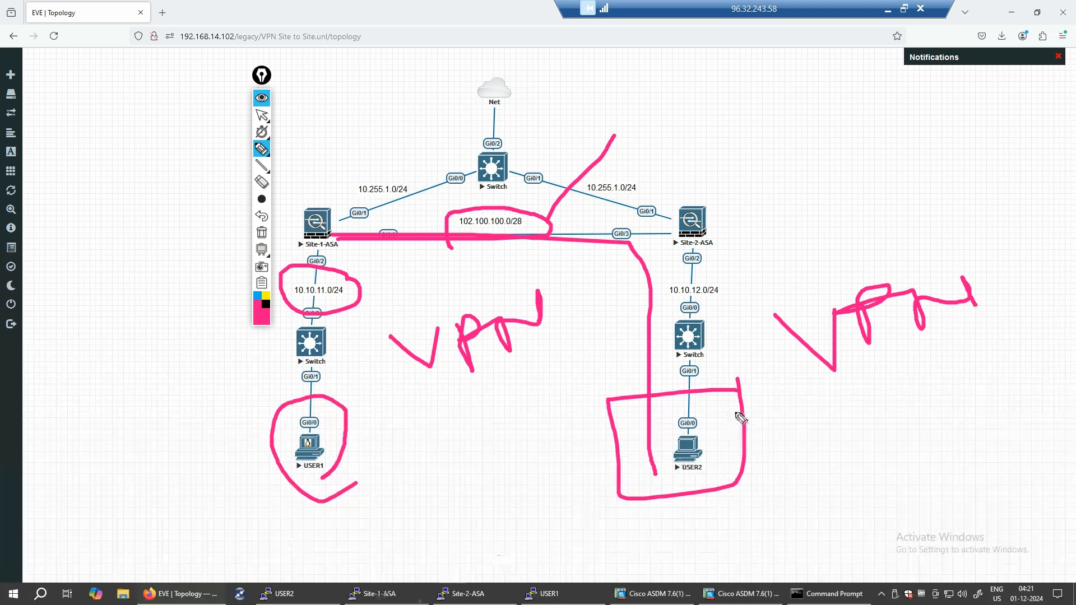
pyautogui.moveTo(744, 395)
pyautogui.mouseDown()
pyautogui.moveTo(641, 404)
pyautogui.moveTo(720, 393)
pyautogui.moveTo(720, 496)
pyautogui.moveTo(620, 479)
pyautogui.mouseUp()
pyautogui.click(185, 418)
pyautogui.moveTo(264, 412)
pyautogui.mouseDown()
pyautogui.moveTo(223, 483)
pyautogui.moveTo(180, 428)
pyautogui.mouseUp()
pyautogui.click(788, 377)
pyautogui.moveTo(993, 341)
pyautogui.mouseDown()
pyautogui.moveTo(814, 267)
pyautogui.moveTo(803, 334)
pyautogui.mouseUp()
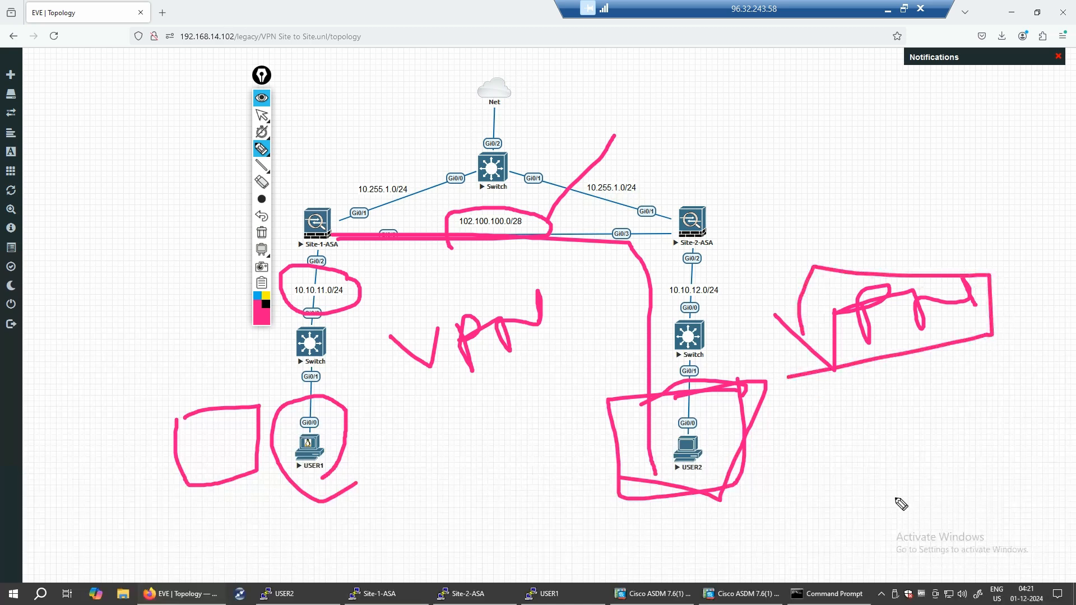
pyautogui.moveTo(299, 438); pyautogui.dragTo(249, 438)
pyautogui.moveTo(443, 404)
pyautogui.mouseDown()
pyautogui.moveTo(521, 435)
pyautogui.moveTo(596, 381)
pyautogui.mouseUp()
pyautogui.click(550, 384)
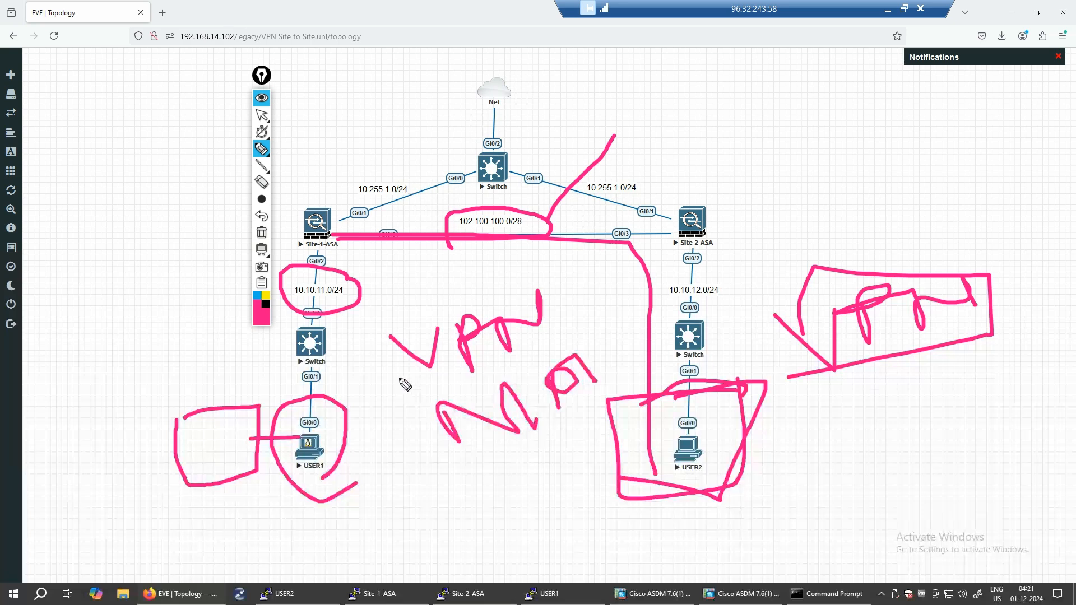
# - Clear all pen annotations and close the screen annotation toolbar
pyautogui.click(261, 233)
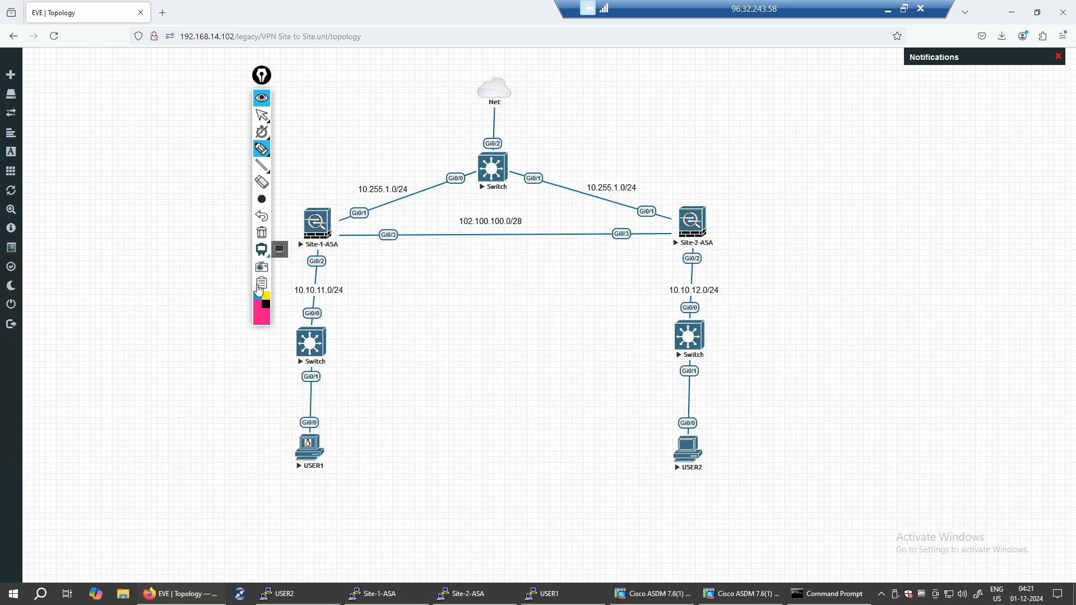
pyautogui.rightClick(261, 286)
pyautogui.click(313, 318)
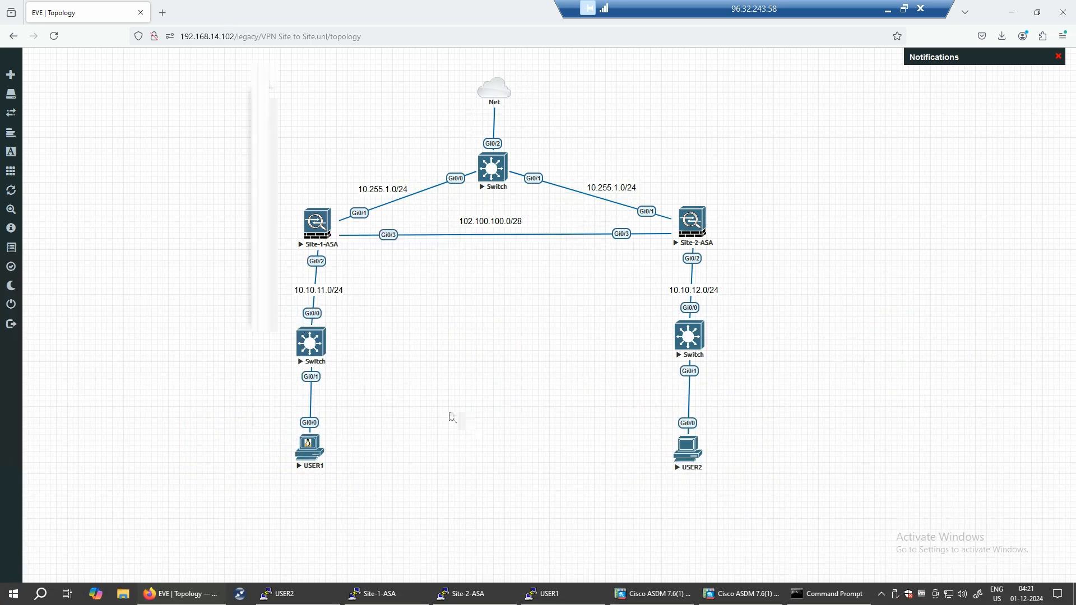
# - Exempt the inside network from address translation and review the Summary page
pyautogui.click(662, 600)
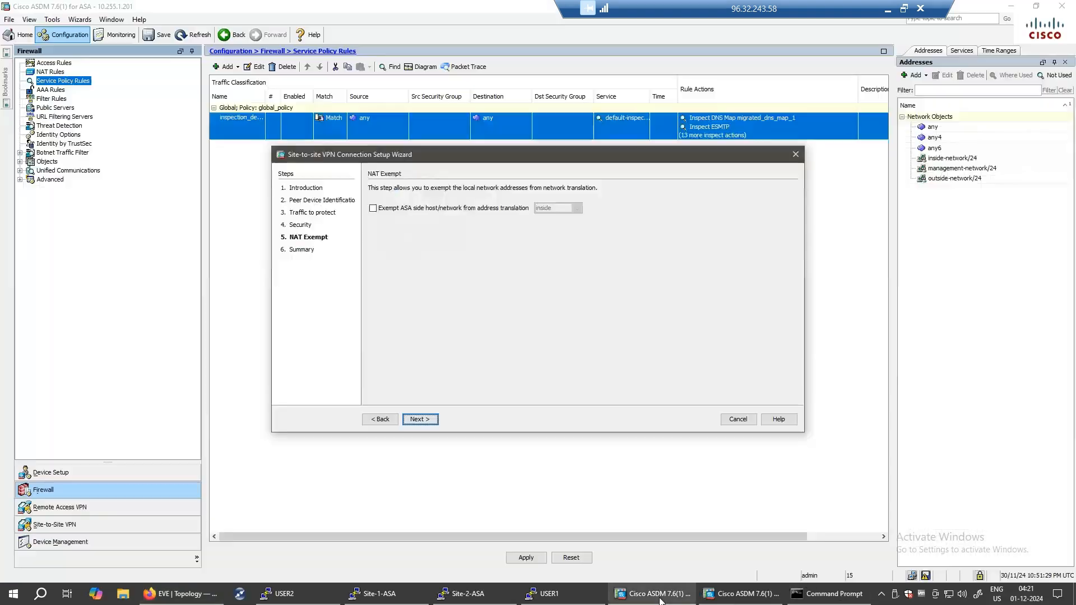
pyautogui.click(374, 209)
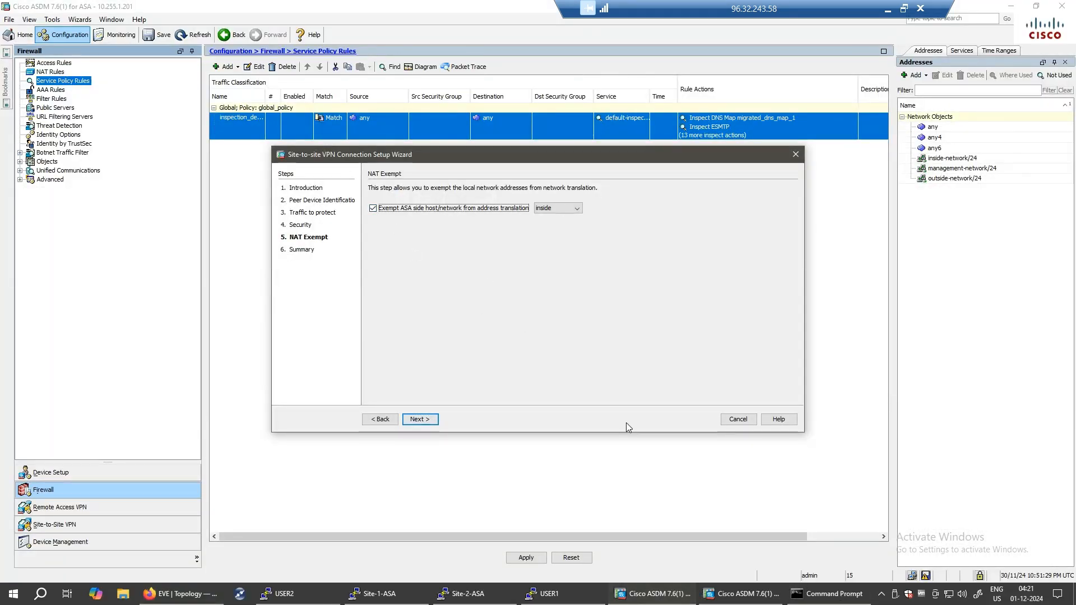
pyautogui.click(413, 423)
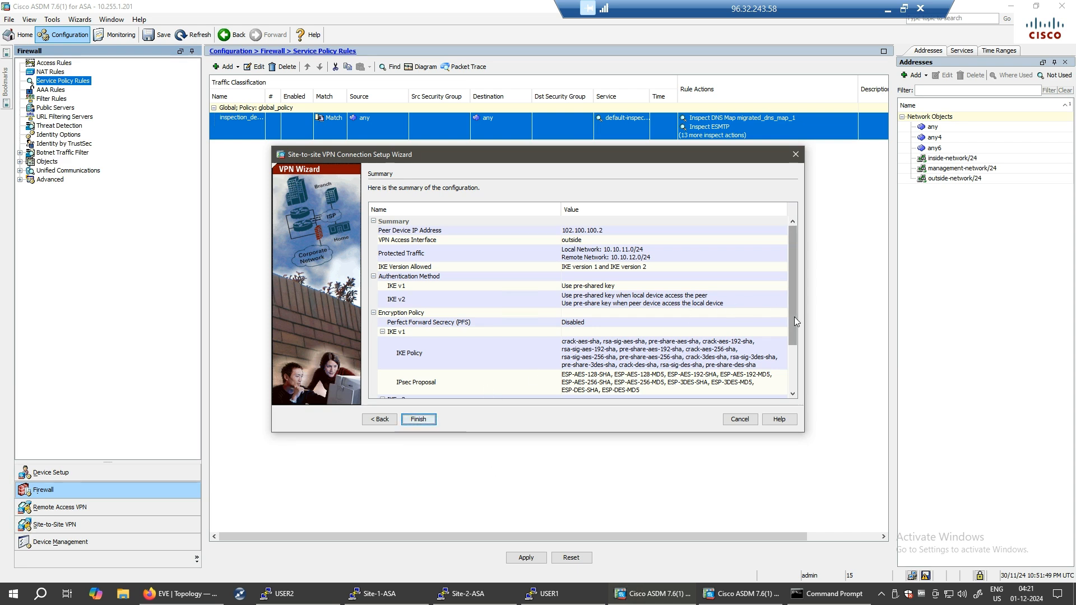
pyautogui.scroll(-2, 795, 317)
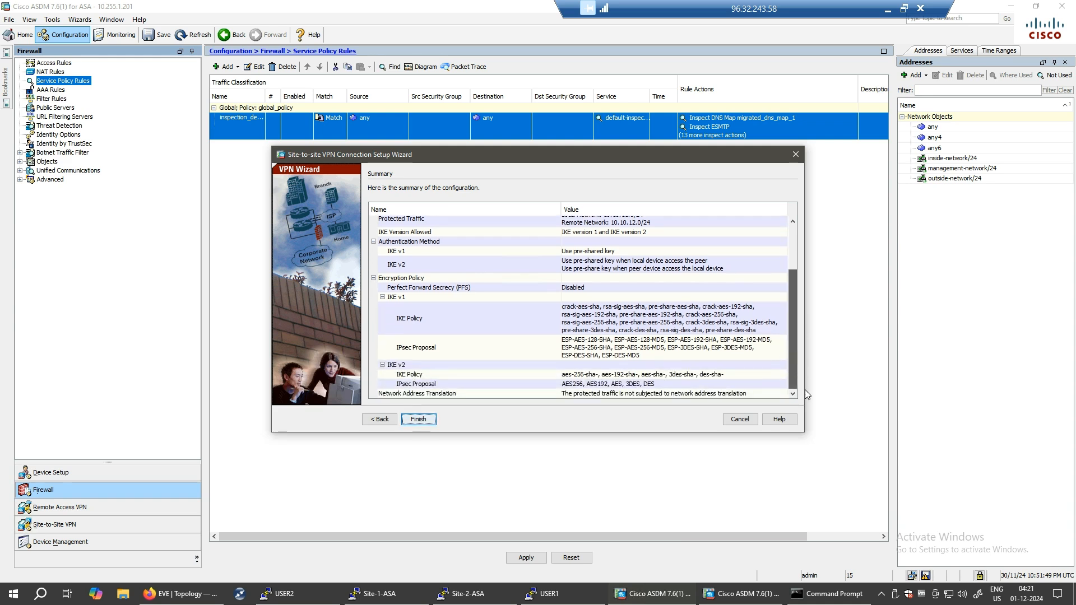
pyautogui.scroll(2, 785, 318)
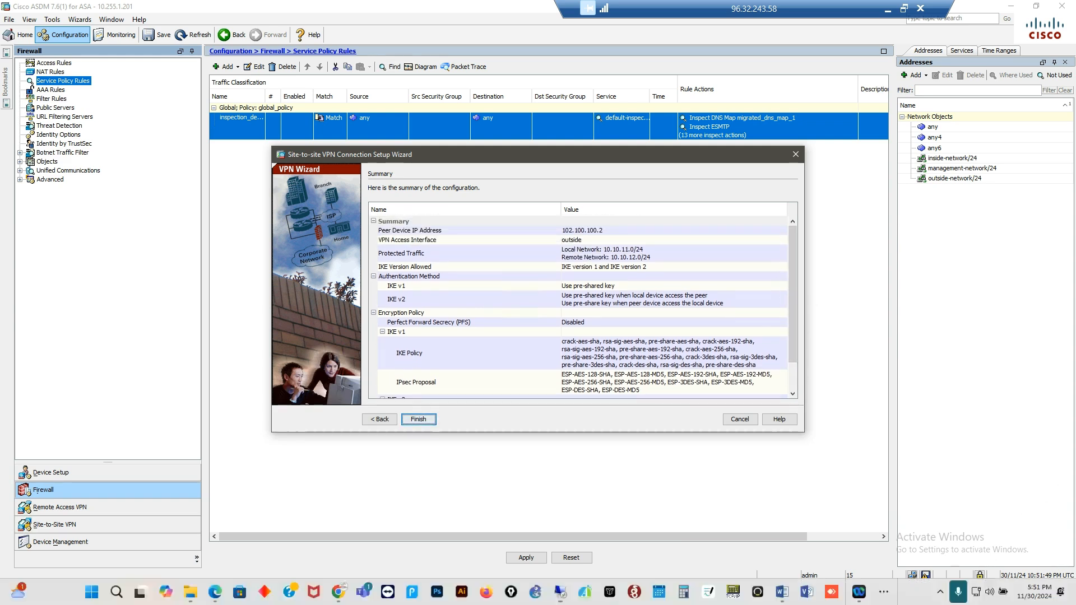
# - Handwrite pen notes beside and below the wizard, circling the summary table
pyautogui.click(838, 186)
pyautogui.moveTo(850, 240); pyautogui.dragTo(849, 246)
pyautogui.moveTo(853, 198)
pyautogui.mouseDown()
pyautogui.moveTo(867, 179)
pyautogui.moveTo(897, 214)
pyautogui.moveTo(909, 209)
pyautogui.mouseUp()
pyautogui.moveTo(928, 199)
pyautogui.mouseDown()
pyautogui.moveTo(917, 204)
pyautogui.moveTo(943, 193)
pyautogui.moveTo(989, 201)
pyautogui.mouseUp()
pyautogui.moveTo(900, 278)
pyautogui.mouseDown()
pyautogui.moveTo(928, 245)
pyautogui.moveTo(973, 269)
pyautogui.moveTo(1009, 260)
pyautogui.moveTo(1028, 238)
pyautogui.mouseUp()
pyautogui.moveTo(371, 171)
pyautogui.mouseDown()
pyautogui.moveTo(751, 168)
pyautogui.moveTo(769, 399)
pyautogui.moveTo(315, 356)
pyautogui.moveTo(324, 188)
pyautogui.mouseUp()
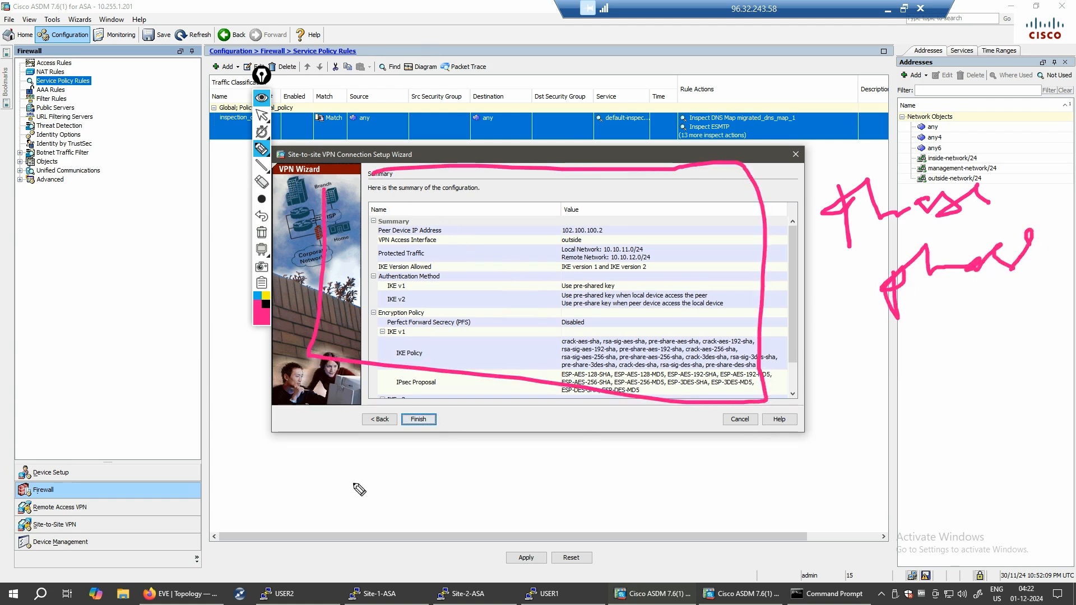
pyautogui.moveTo(803, 522)
pyautogui.mouseDown()
pyautogui.moveTo(781, 484)
pyautogui.moveTo(871, 431)
pyautogui.moveTo(875, 450)
pyautogui.moveTo(932, 448)
pyautogui.moveTo(906, 459)
pyautogui.mouseUp()
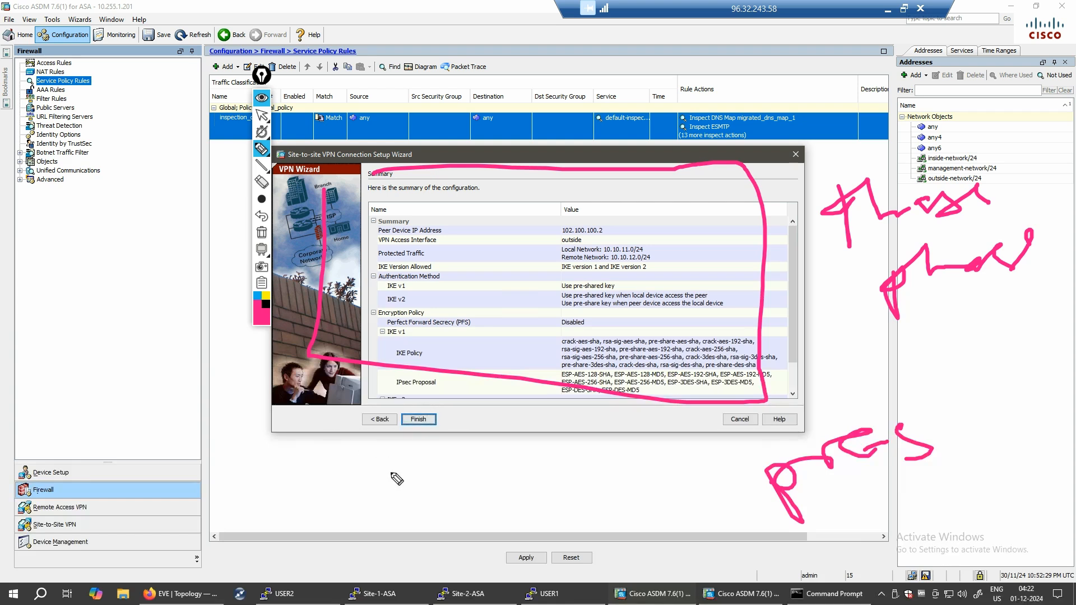
pyautogui.moveTo(780, 513); pyautogui.dragTo(924, 467)
pyautogui.moveTo(943, 429); pyautogui.dragTo(714, 461)
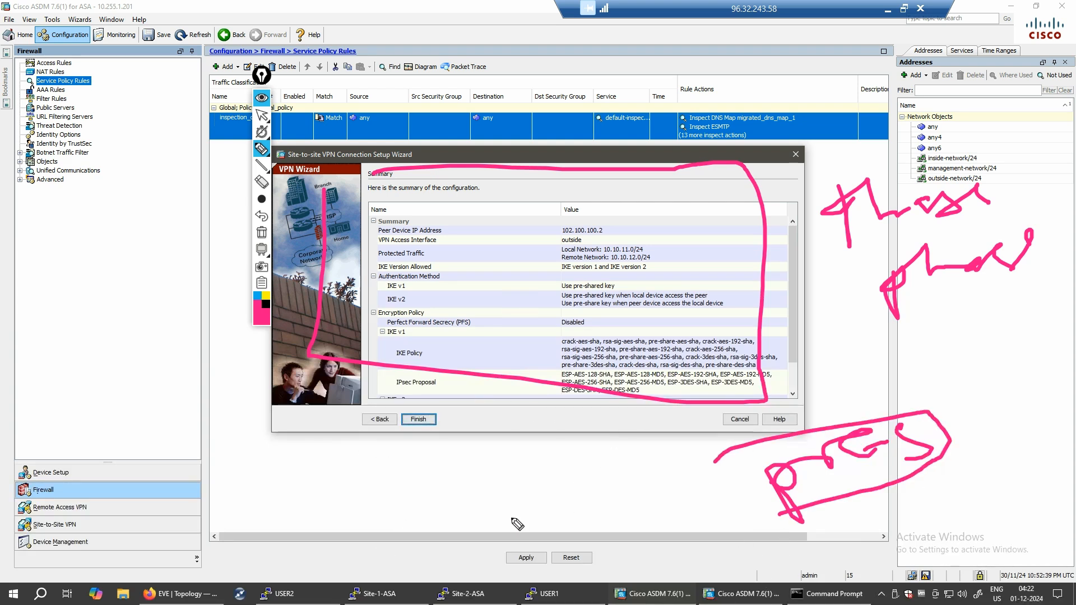
# - Handwrite Re, L and PK notes over the summary's encryption policy rows
pyautogui.click(480, 194)
pyautogui.moveTo(493, 231); pyautogui.dragTo(582, 209)
pyautogui.moveTo(492, 250); pyautogui.dragTo(548, 292)
pyautogui.moveTo(590, 222)
pyautogui.mouseDown()
pyautogui.moveTo(591, 275)
pyautogui.moveTo(667, 274)
pyautogui.mouseUp()
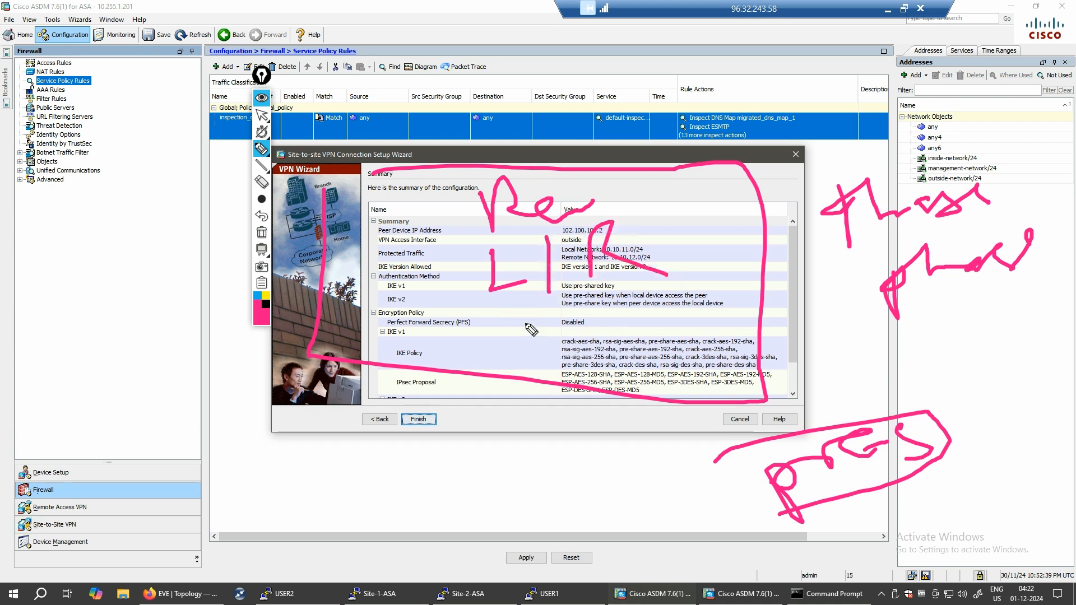
pyautogui.moveTo(527, 325)
pyautogui.mouseDown()
pyautogui.moveTo(535, 312)
pyautogui.moveTo(591, 342)
pyautogui.moveTo(608, 325)
pyautogui.moveTo(560, 324)
pyautogui.moveTo(563, 343)
pyautogui.moveTo(502, 374)
pyautogui.moveTo(695, 321)
pyautogui.moveTo(400, 157)
pyautogui.moveTo(514, 438)
pyautogui.mouseUp()
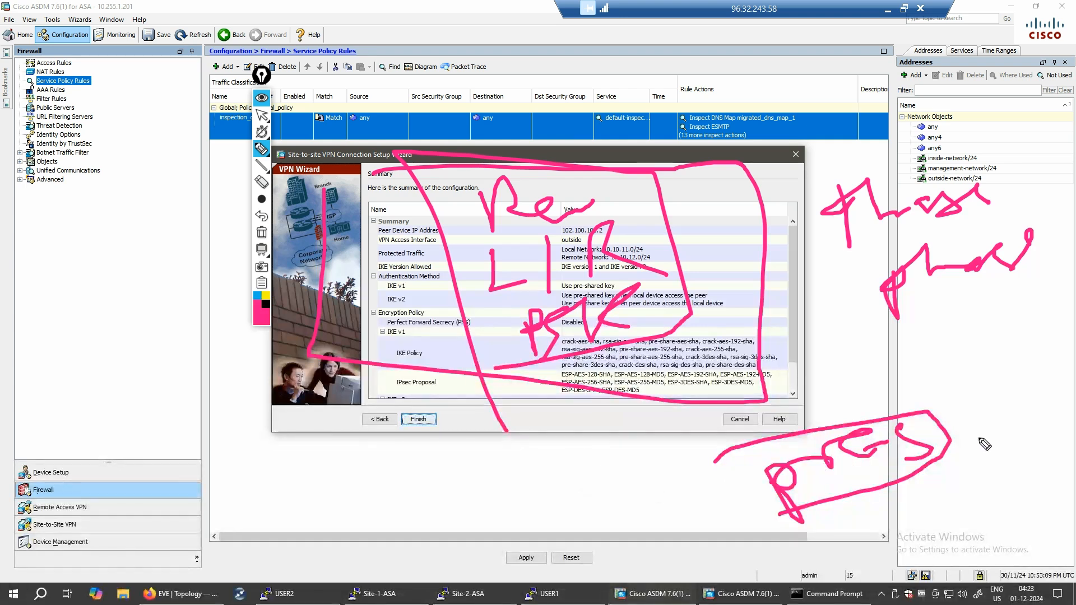
# - Strike through and circle the PSK notes on the summary, then erase all pen annotations
pyautogui.moveTo(467, 230); pyautogui.dragTo(610, 200)
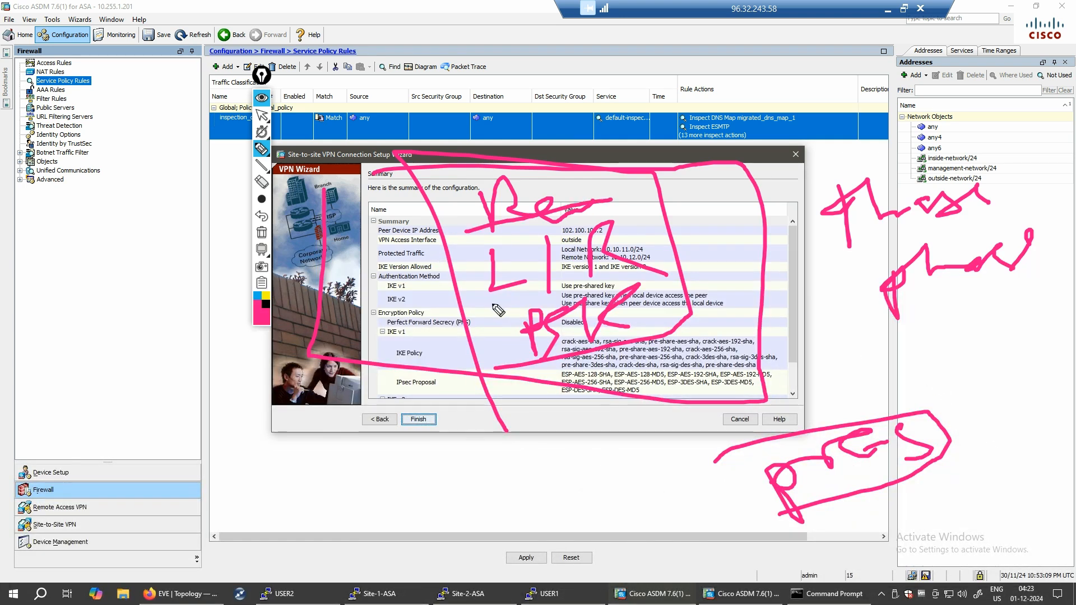
pyautogui.moveTo(587, 290); pyautogui.dragTo(646, 225)
pyautogui.moveTo(500, 243); pyautogui.dragTo(451, 278)
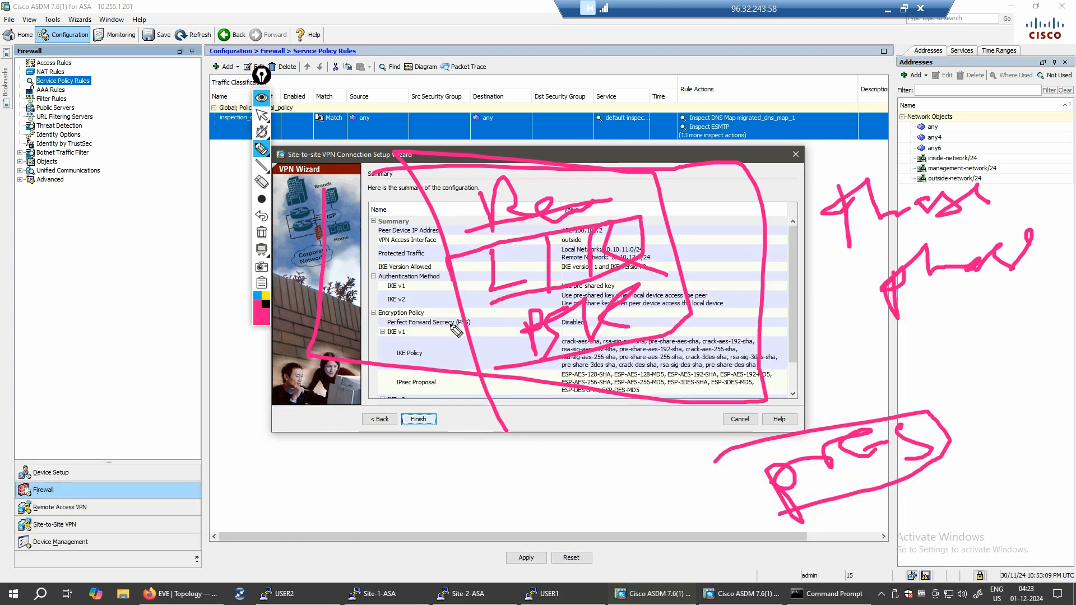
pyautogui.moveTo(496, 368); pyautogui.dragTo(620, 338)
pyautogui.moveTo(638, 292); pyautogui.dragTo(522, 311)
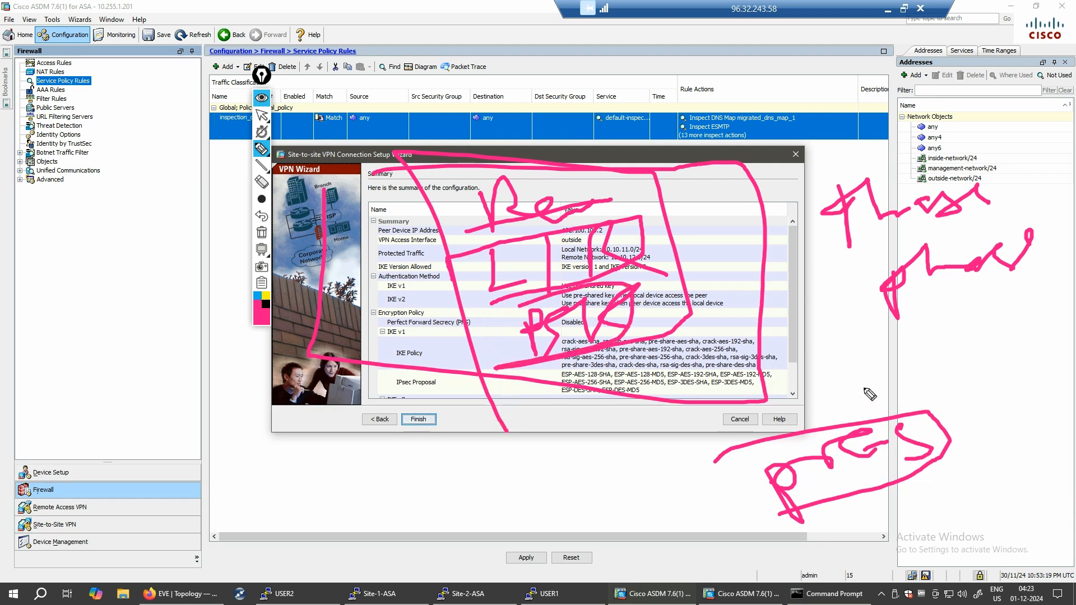
pyautogui.click(261, 231)
pyautogui.rightClick(284, 315)
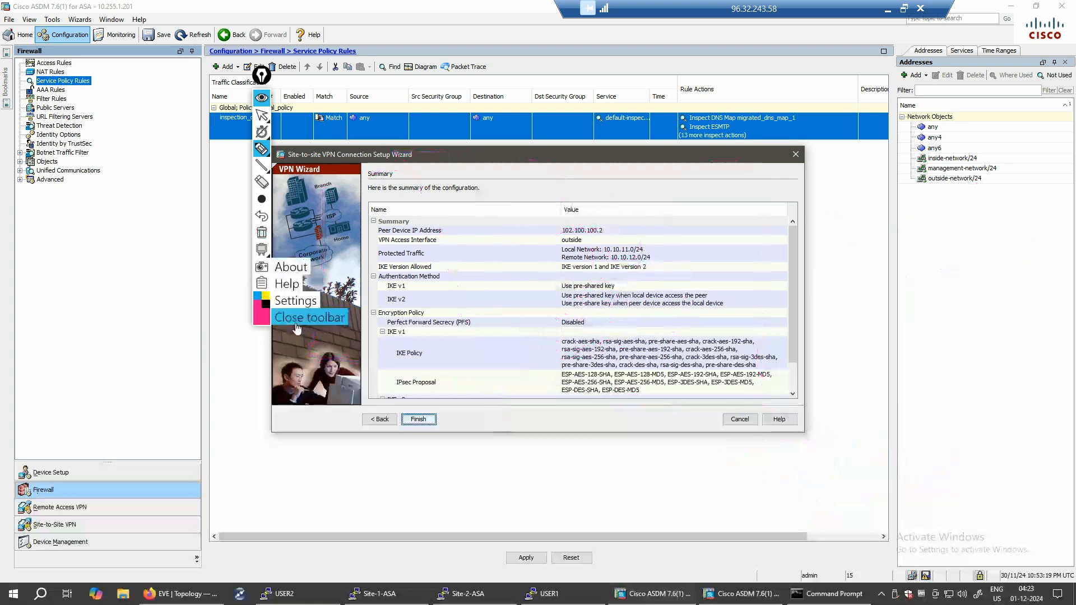
pyautogui.click(297, 318)
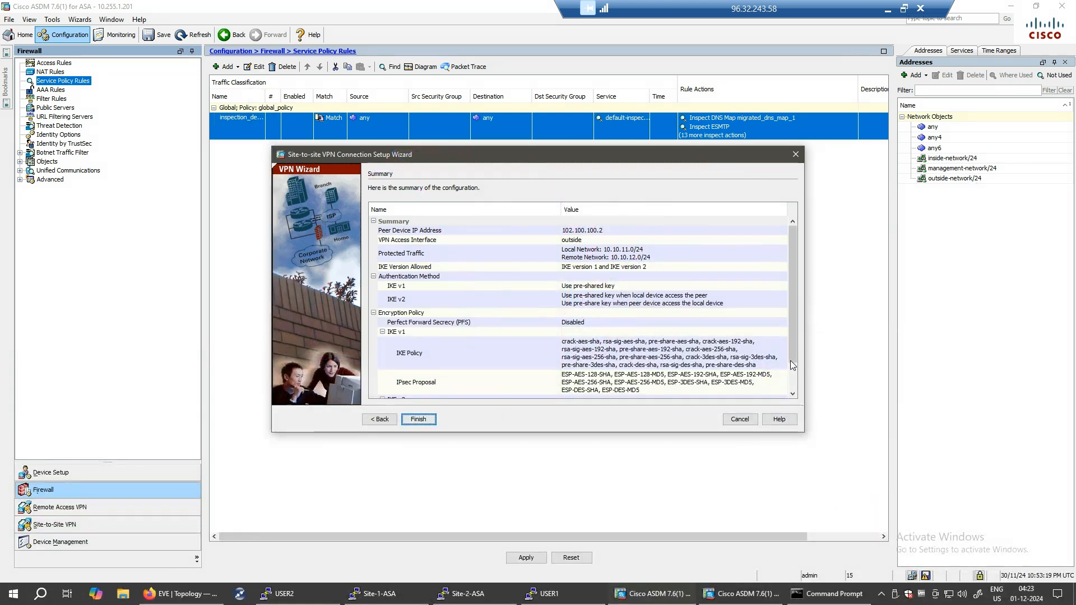
pyautogui.moveTo(792, 346)
pyautogui.mouseDown()
pyautogui.moveTo(793, 374)
pyautogui.moveTo(793, 337)
pyautogui.mouseUp()
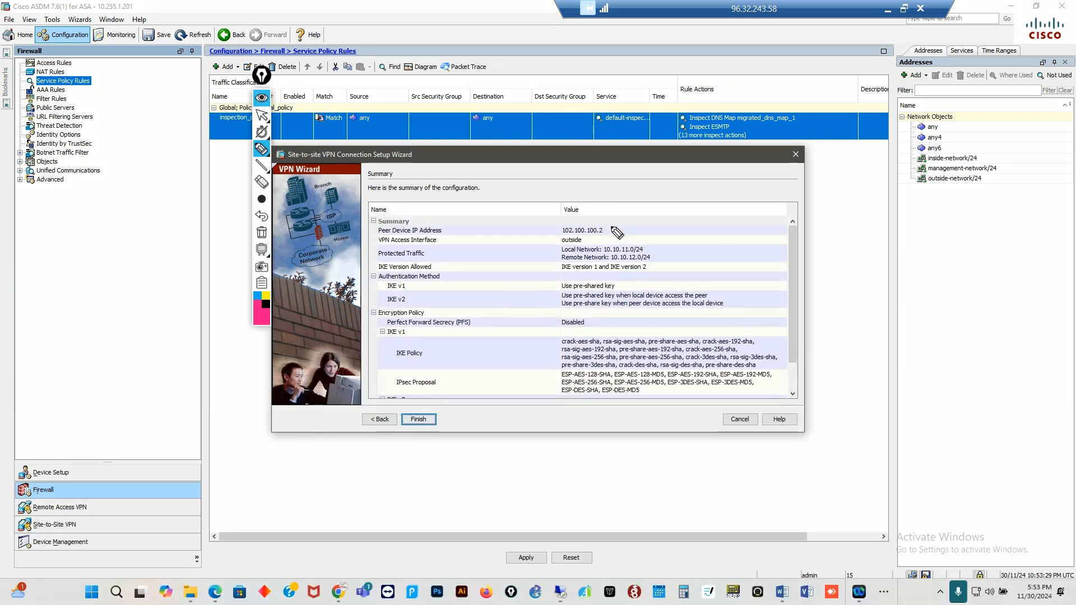
pyautogui.moveTo(638, 206); pyautogui.dragTo(592, 240)
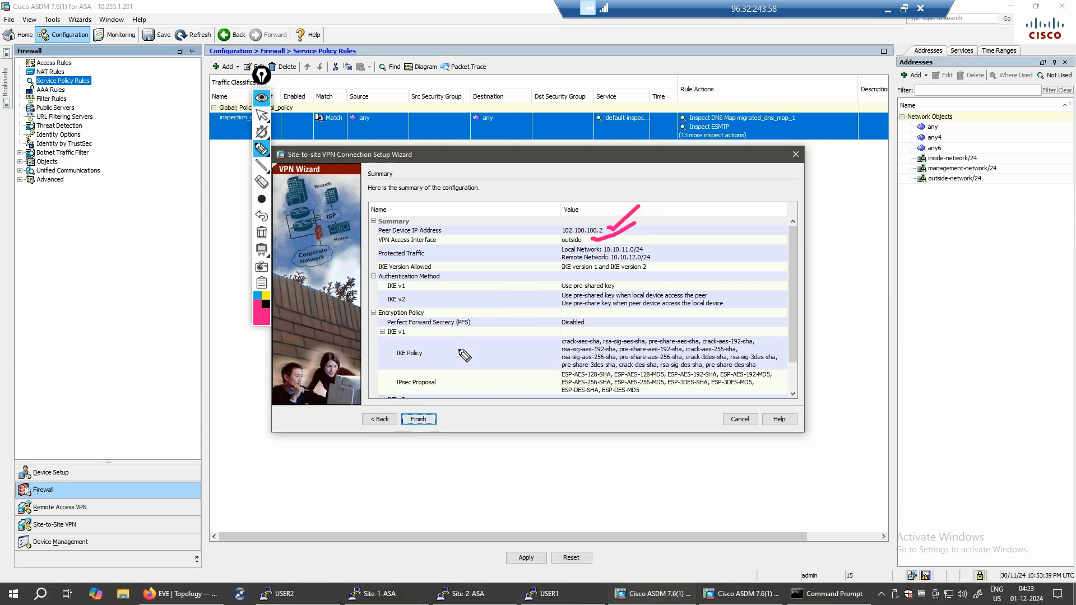
pyautogui.moveTo(557, 268)
pyautogui.mouseDown()
pyautogui.moveTo(662, 251)
pyautogui.moveTo(561, 254)
pyautogui.mouseUp()
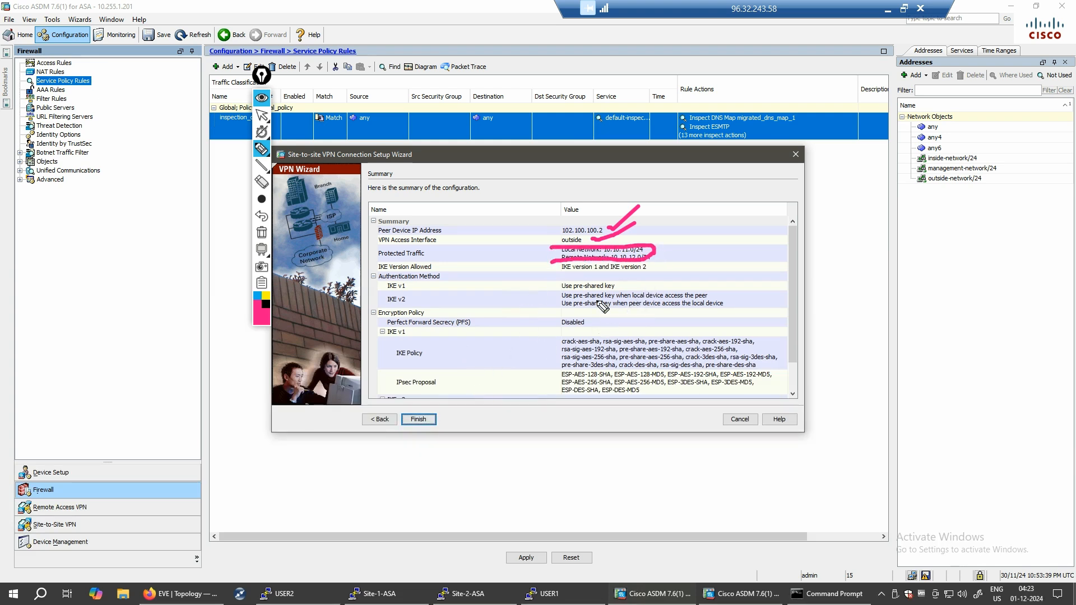
pyautogui.moveTo(544, 272); pyautogui.dragTo(657, 273)
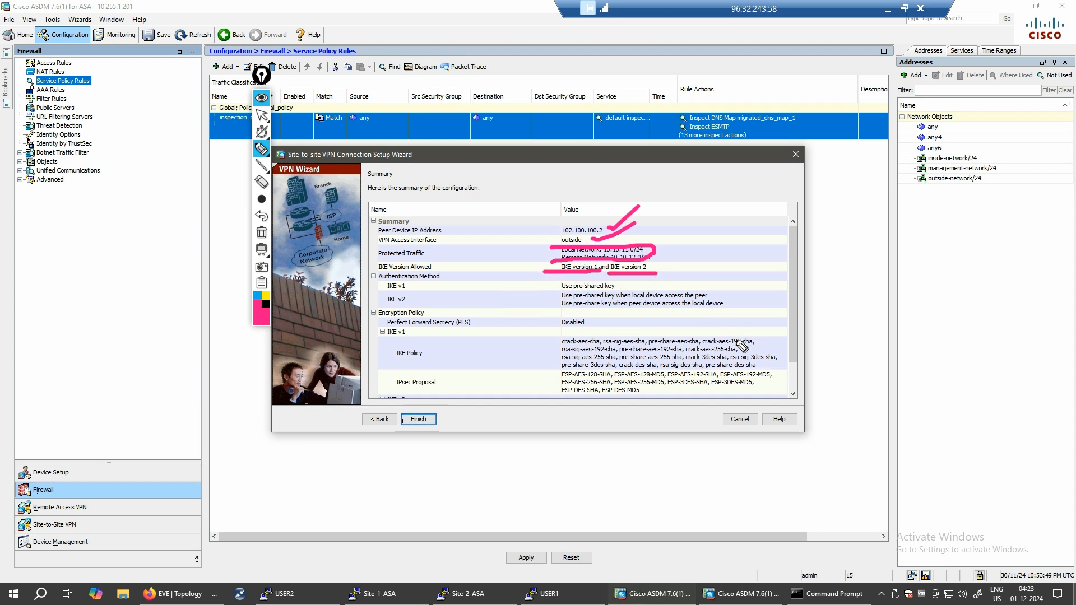
pyautogui.moveTo(846, 218)
pyautogui.mouseDown()
pyautogui.moveTo(961, 209)
pyautogui.moveTo(970, 240)
pyautogui.moveTo(978, 218)
pyautogui.mouseUp()
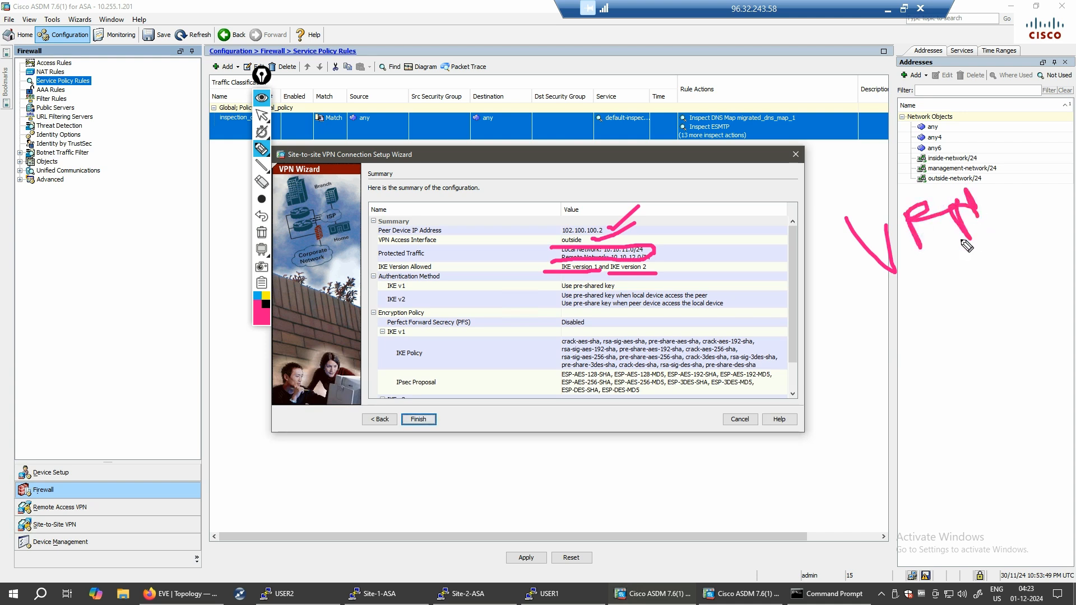
pyautogui.moveTo(873, 320); pyautogui.dragTo(897, 357)
pyautogui.moveTo(908, 307)
pyautogui.mouseDown()
pyautogui.moveTo(929, 336)
pyautogui.moveTo(941, 329)
pyautogui.mouseUp()
pyautogui.moveTo(957, 292)
pyautogui.mouseDown()
pyautogui.moveTo(978, 277)
pyautogui.moveTo(987, 300)
pyautogui.mouseUp()
pyautogui.moveTo(885, 392); pyautogui.dragTo(897, 414)
pyautogui.moveTo(911, 375); pyautogui.dragTo(935, 392)
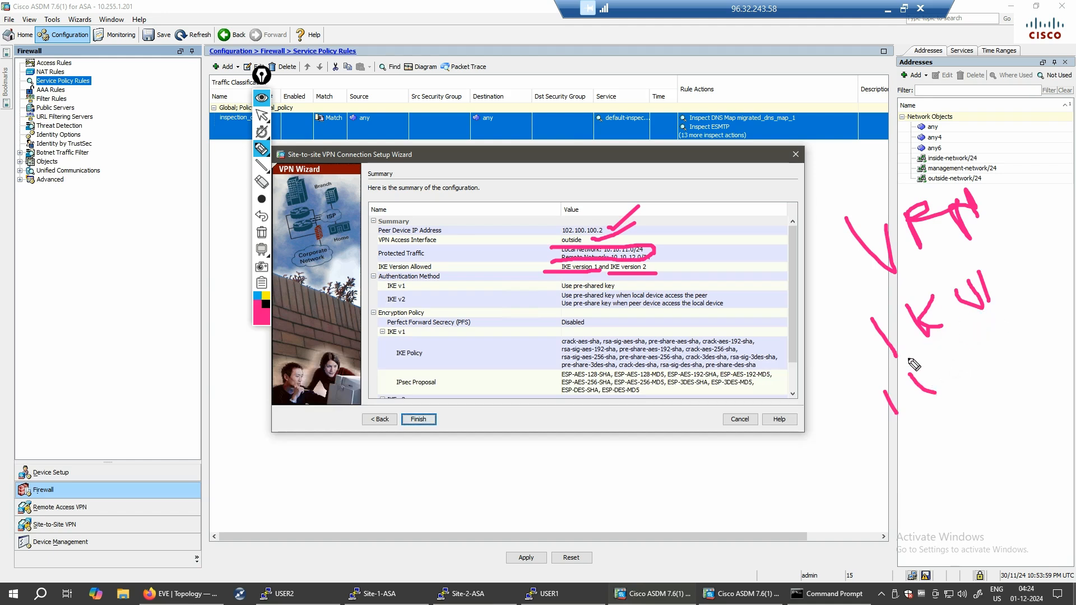
pyautogui.moveTo(909, 360); pyautogui.dragTo(983, 305)
pyautogui.moveTo(882, 451); pyautogui.dragTo(954, 379)
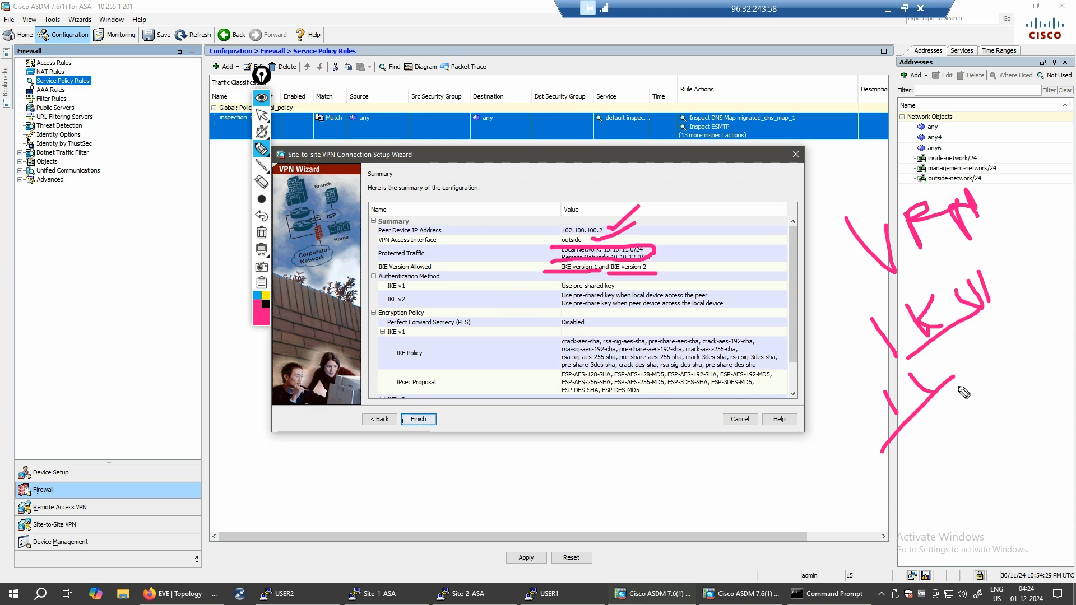
pyautogui.click(931, 359)
pyautogui.moveTo(929, 385)
pyautogui.mouseDown()
pyautogui.moveTo(949, 382)
pyautogui.moveTo(961, 363)
pyautogui.moveTo(956, 346)
pyautogui.moveTo(997, 333)
pyautogui.mouseUp()
pyautogui.moveTo(1002, 323); pyautogui.dragTo(1025, 336)
pyautogui.moveTo(880, 443)
pyautogui.mouseDown()
pyautogui.moveTo(1025, 302)
pyautogui.moveTo(875, 385)
pyautogui.mouseUp()
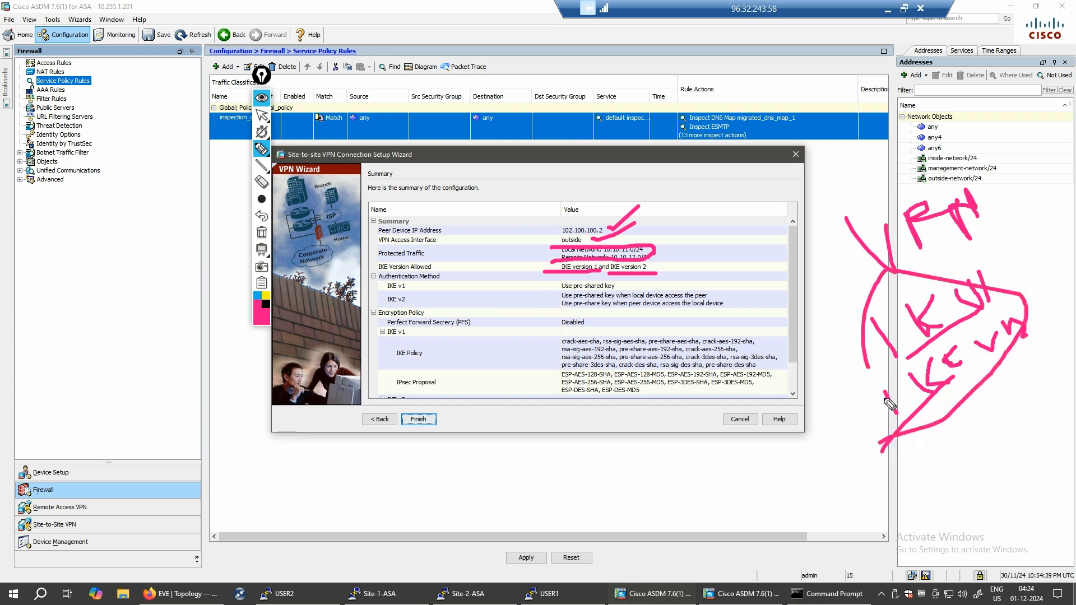
pyautogui.click(261, 232)
pyautogui.click(259, 318)
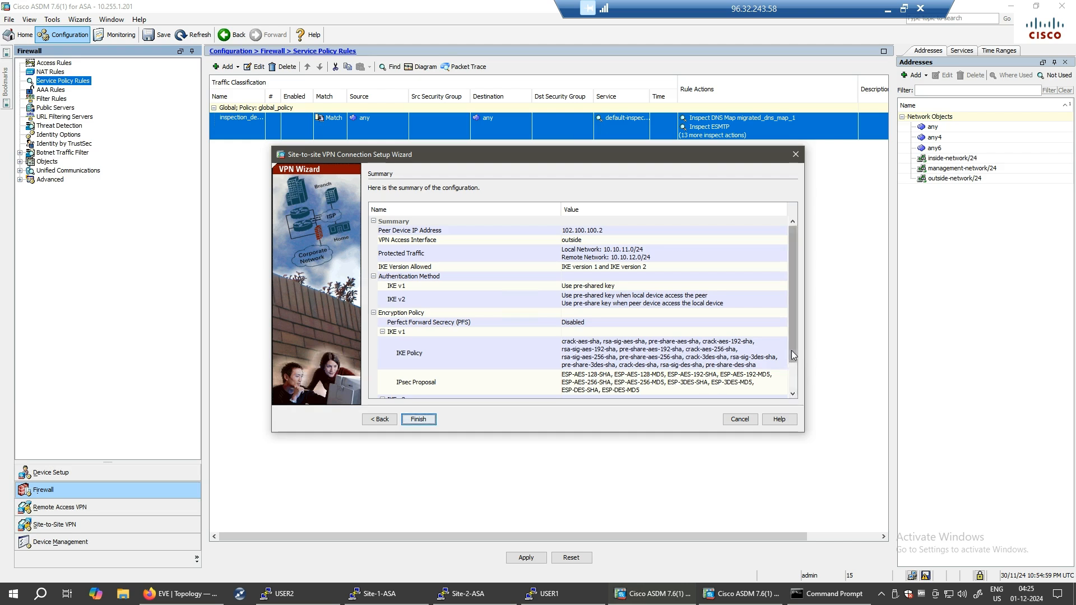
# - Scroll the Summary down to the IKE v2 policy and NAT exemption rows
pyautogui.click(792, 390)
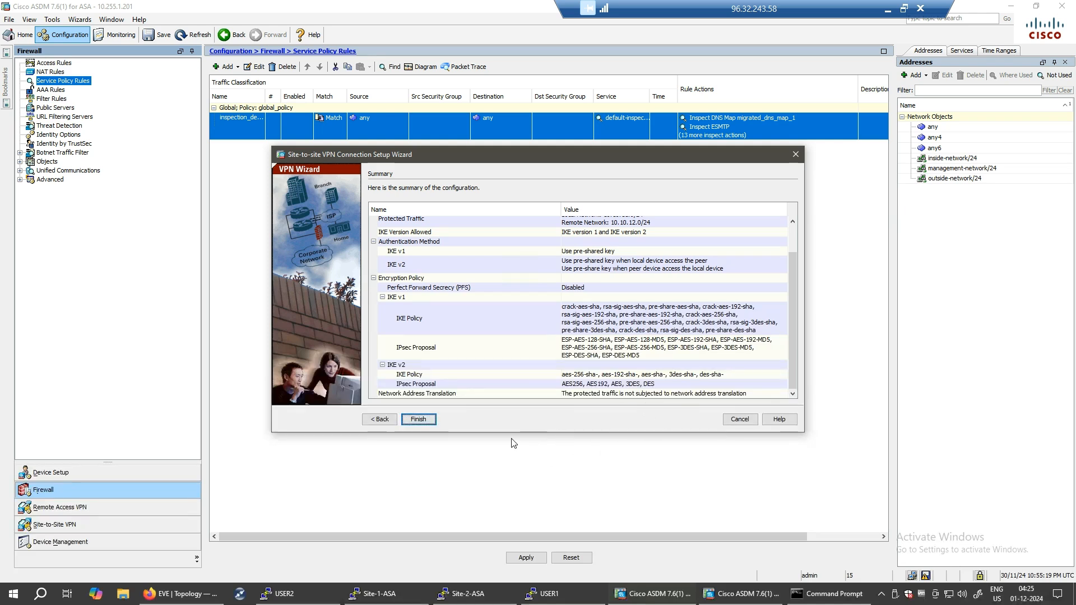
# - Send the VPN configuration to the ASA and scroll through the command results
pyautogui.click(427, 420)
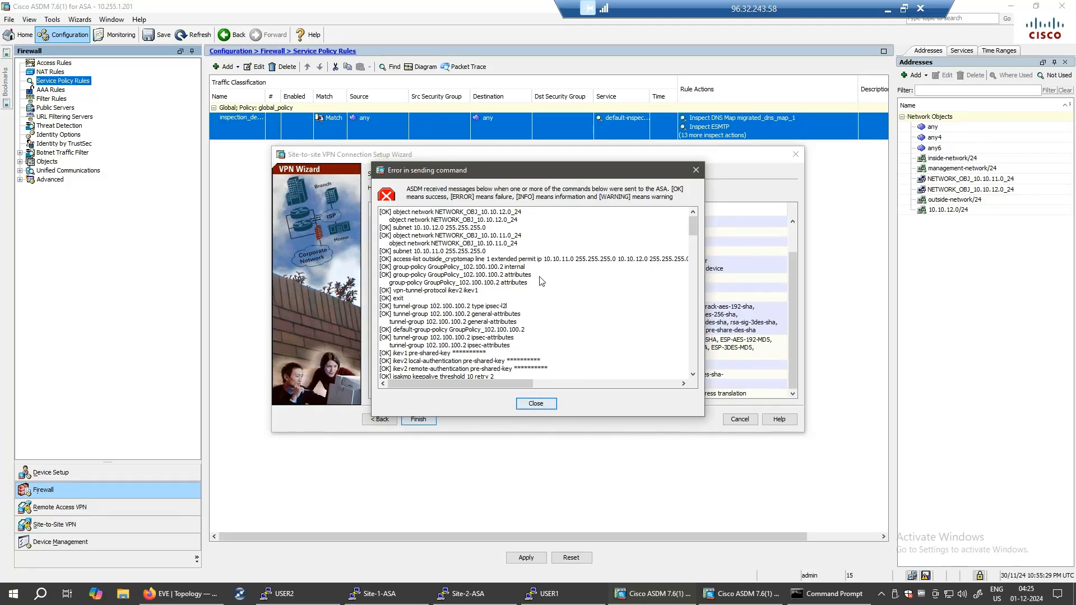
pyautogui.scroll(-10, 543, 291)
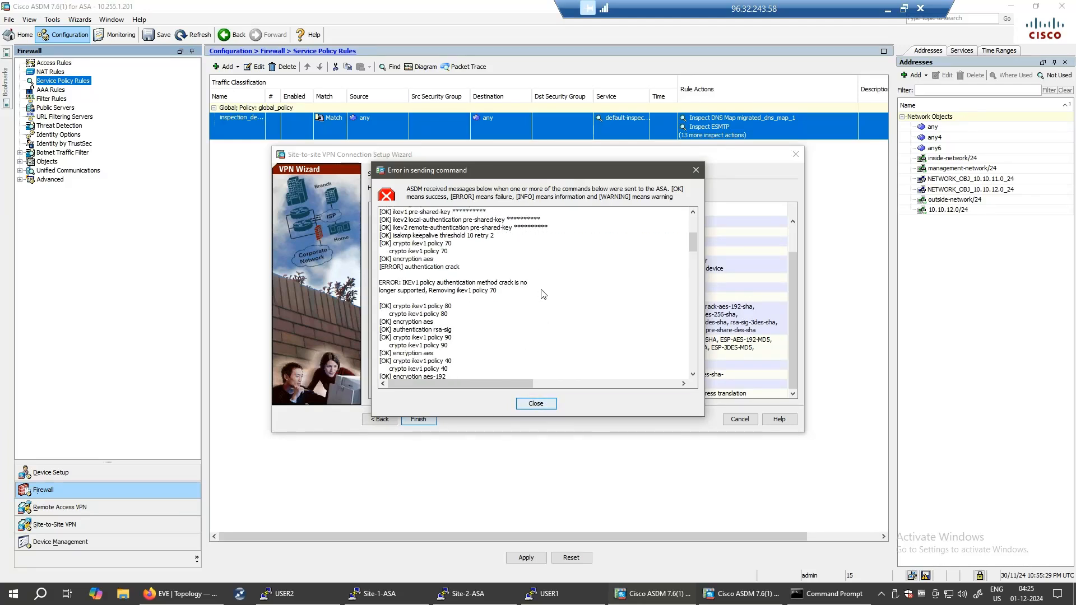
pyautogui.scroll(-5, 546, 302)
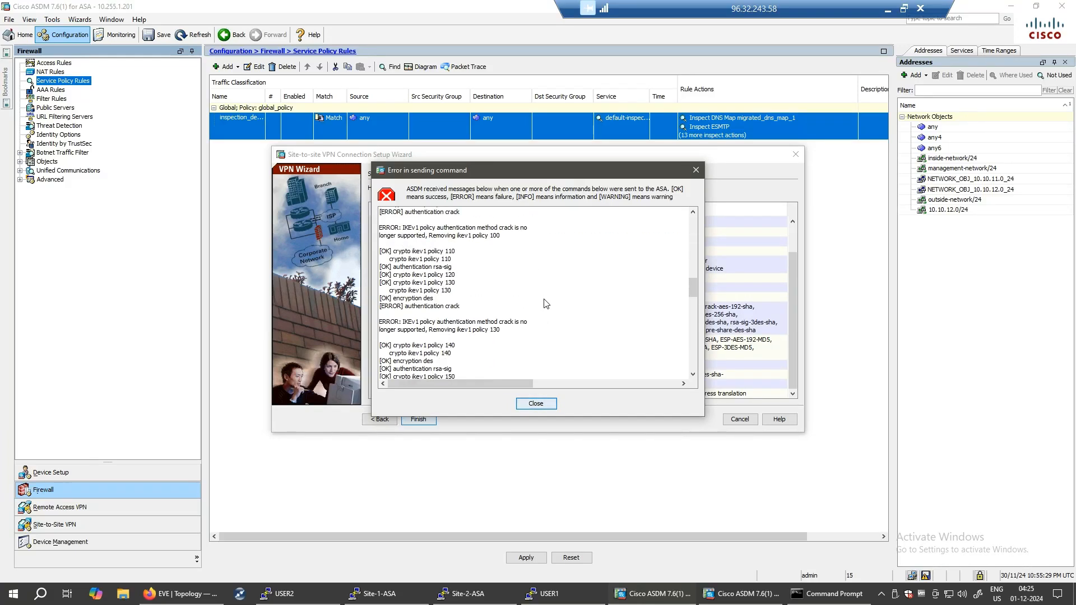
pyautogui.scroll(-15, 546, 303)
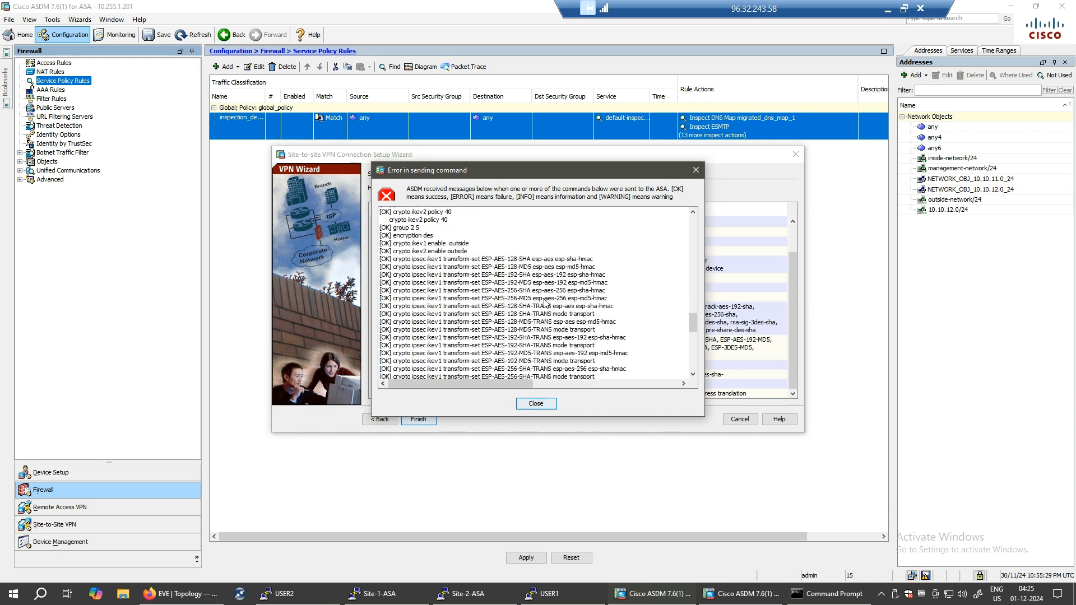
pyautogui.scroll(-3, 543, 302)
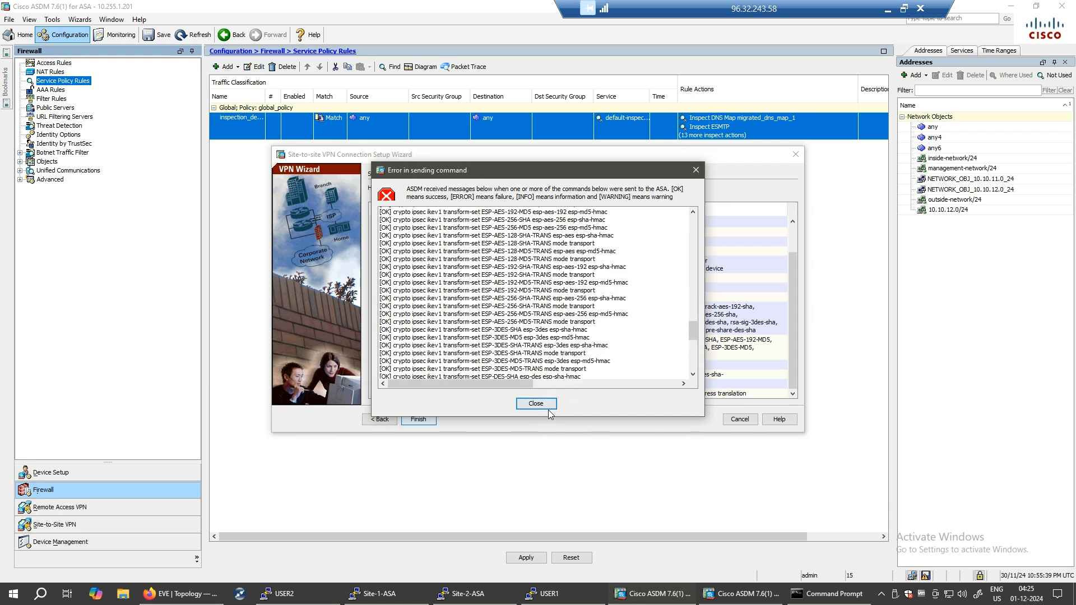
pyautogui.scroll(5, 581, 336)
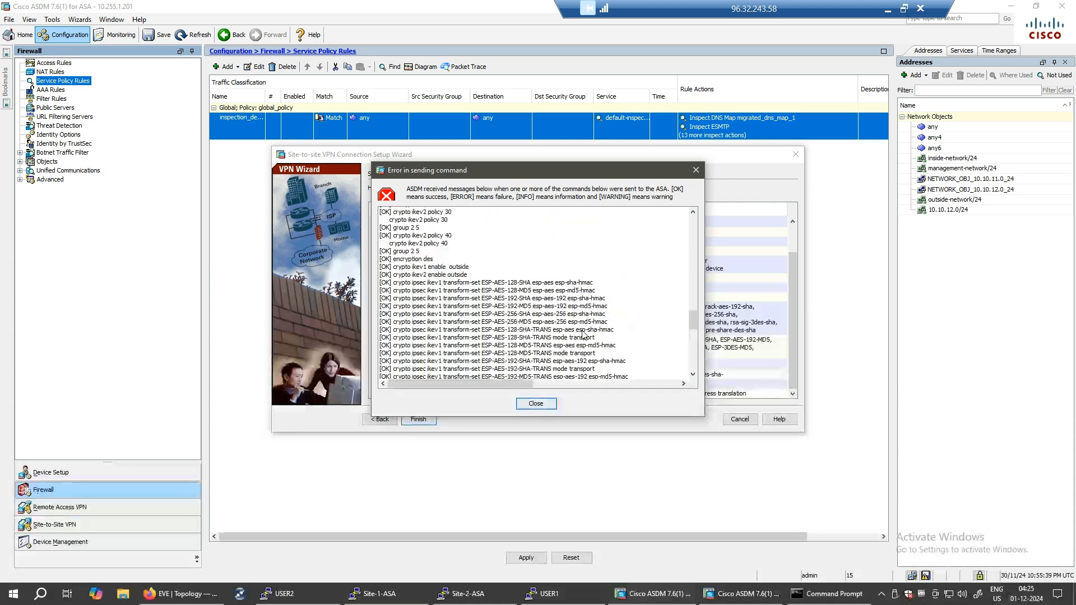
pyautogui.scroll(3, 583, 332)
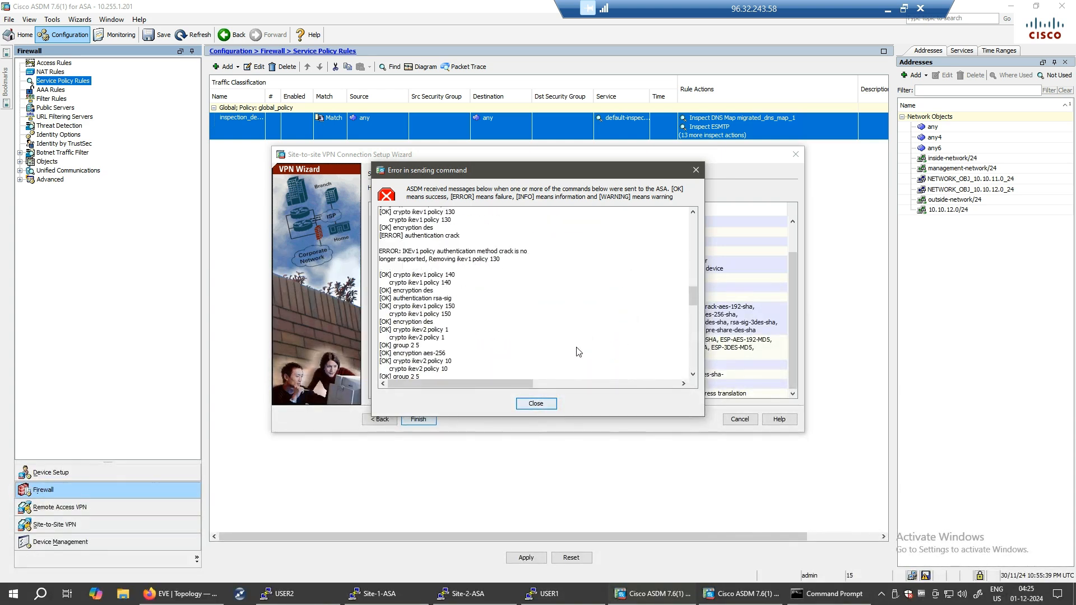
# - Dismiss the results and licence warning, then finish the wizard to create the 102.100.100.2 profile
pyautogui.click(534, 404)
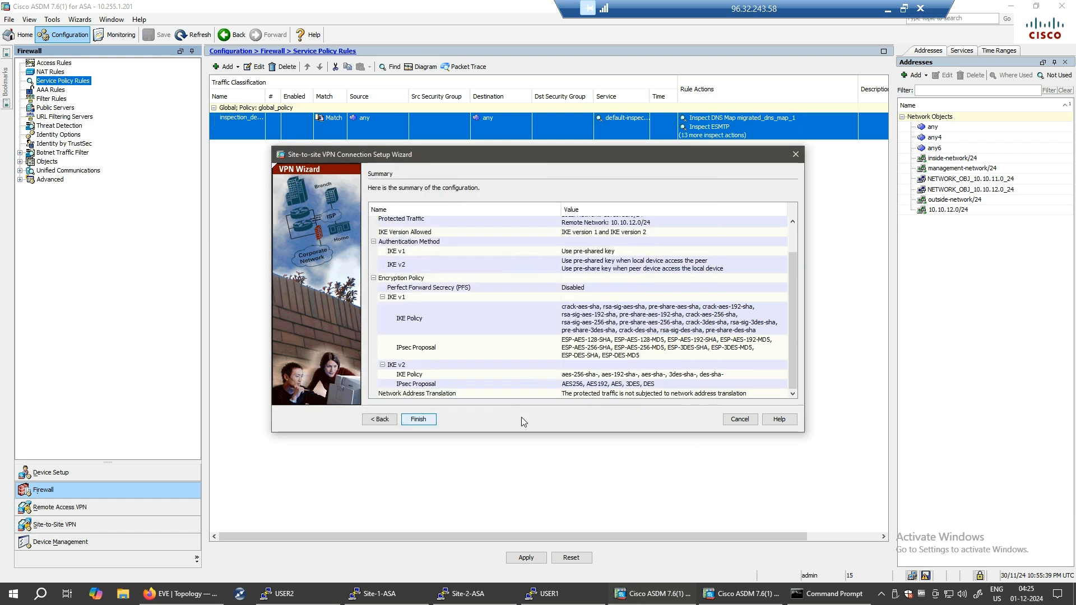
pyautogui.click(541, 340)
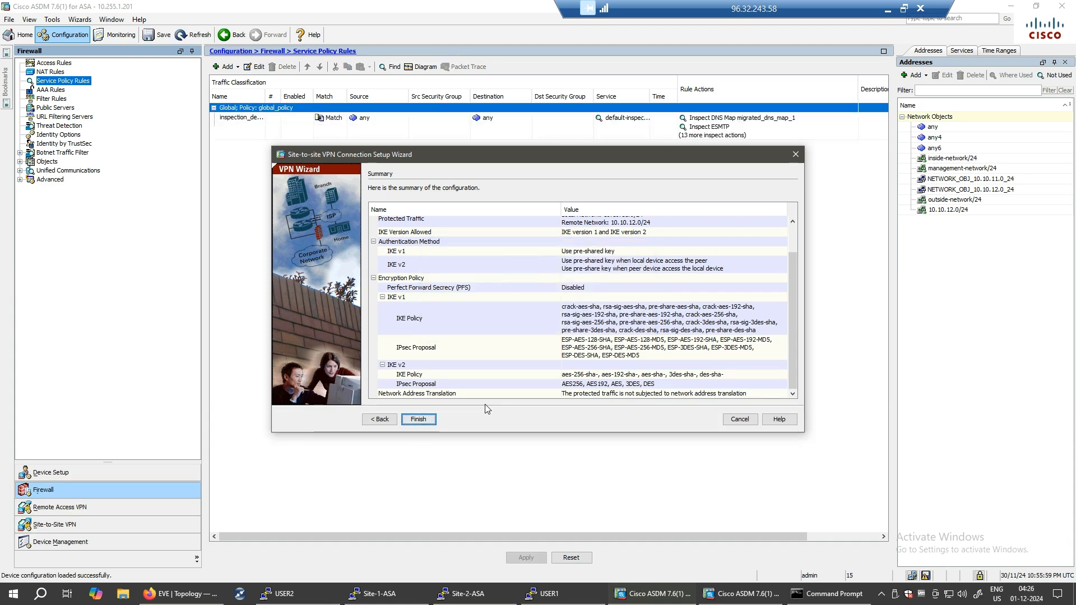
pyautogui.click(410, 425)
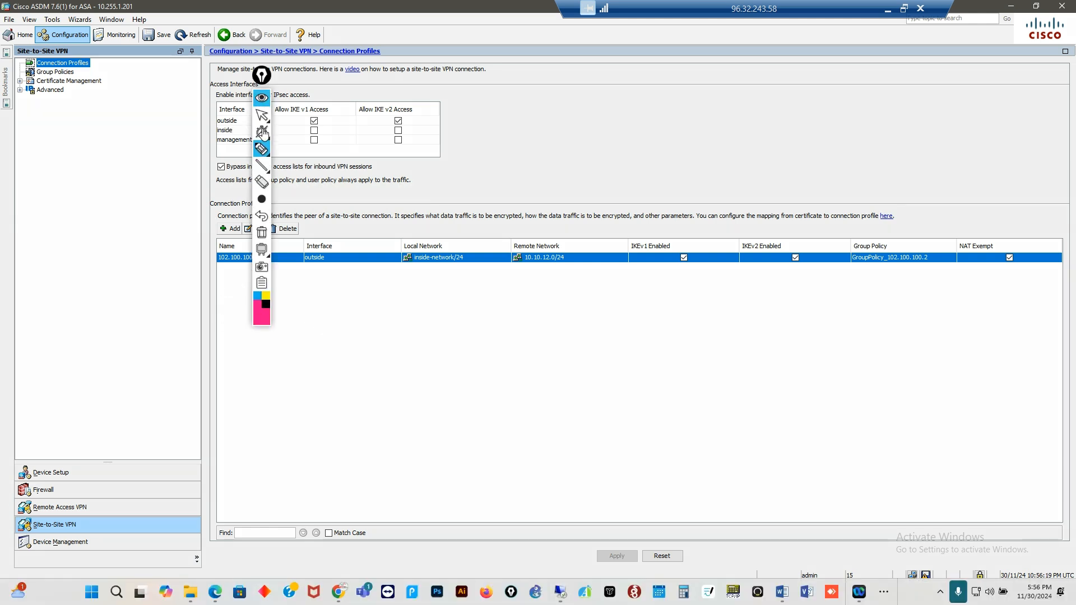
pyautogui.moveTo(264, 77); pyautogui.dragTo(58, 137)
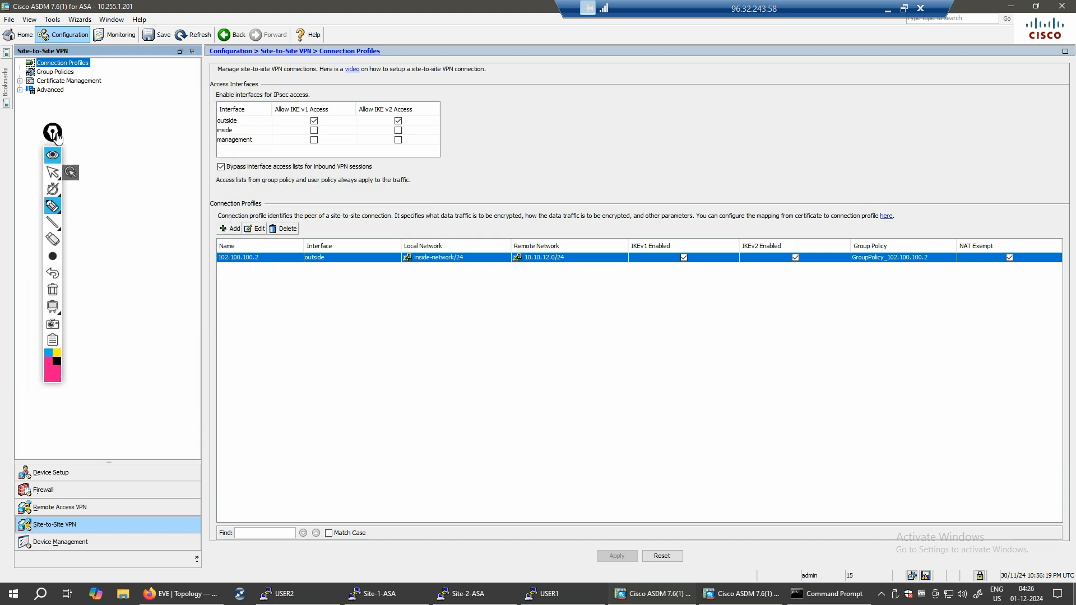
pyautogui.moveTo(216, 273)
pyautogui.mouseDown()
pyautogui.moveTo(480, 253)
pyautogui.moveTo(407, 268)
pyautogui.moveTo(413, 285)
pyautogui.mouseUp()
pyautogui.click(411, 269)
pyautogui.moveTo(503, 235)
pyautogui.mouseDown()
pyautogui.moveTo(597, 250)
pyautogui.moveTo(532, 230)
pyautogui.mouseUp()
pyautogui.moveTo(519, 267)
pyautogui.mouseDown()
pyautogui.moveTo(560, 268)
pyautogui.moveTo(524, 267)
pyautogui.mouseUp()
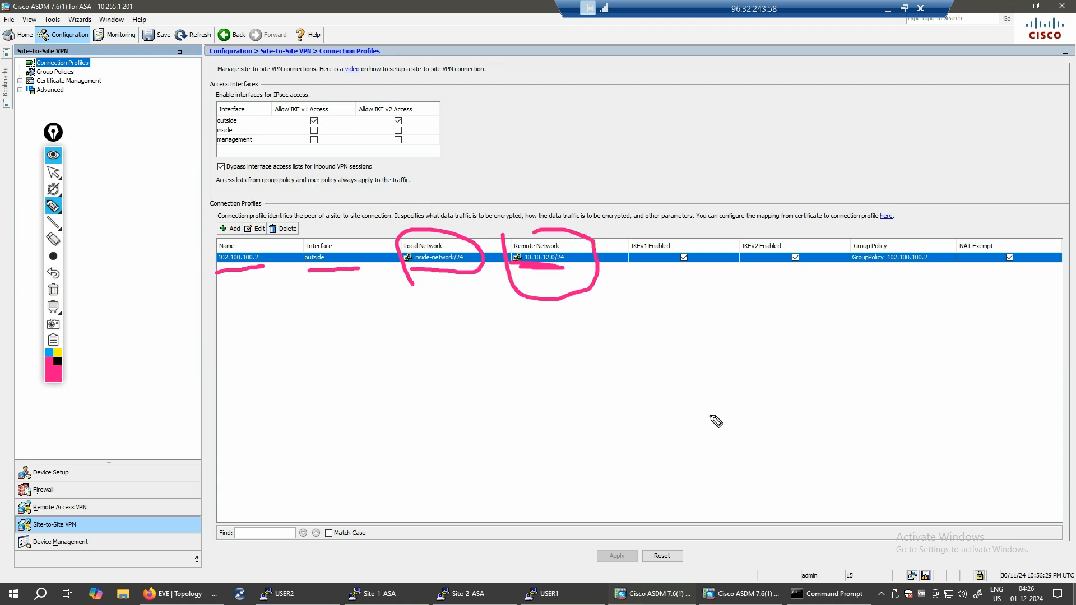
pyautogui.click(713, 256)
pyautogui.moveTo(613, 236); pyautogui.dragTo(700, 262)
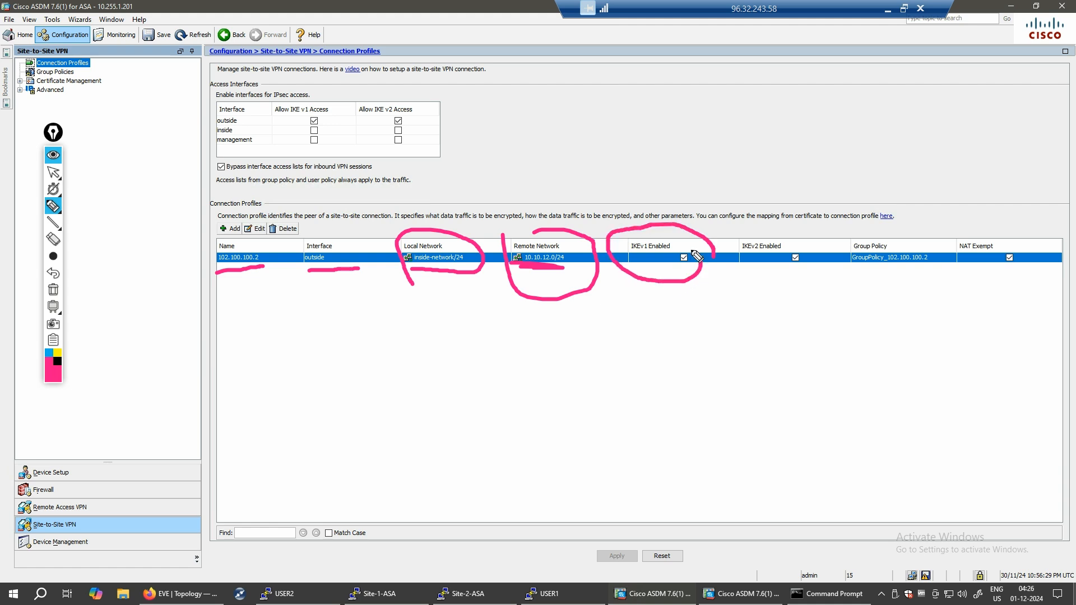
pyautogui.moveTo(783, 219)
pyautogui.mouseDown()
pyautogui.moveTo(807, 304)
pyautogui.moveTo(789, 215)
pyautogui.mouseUp()
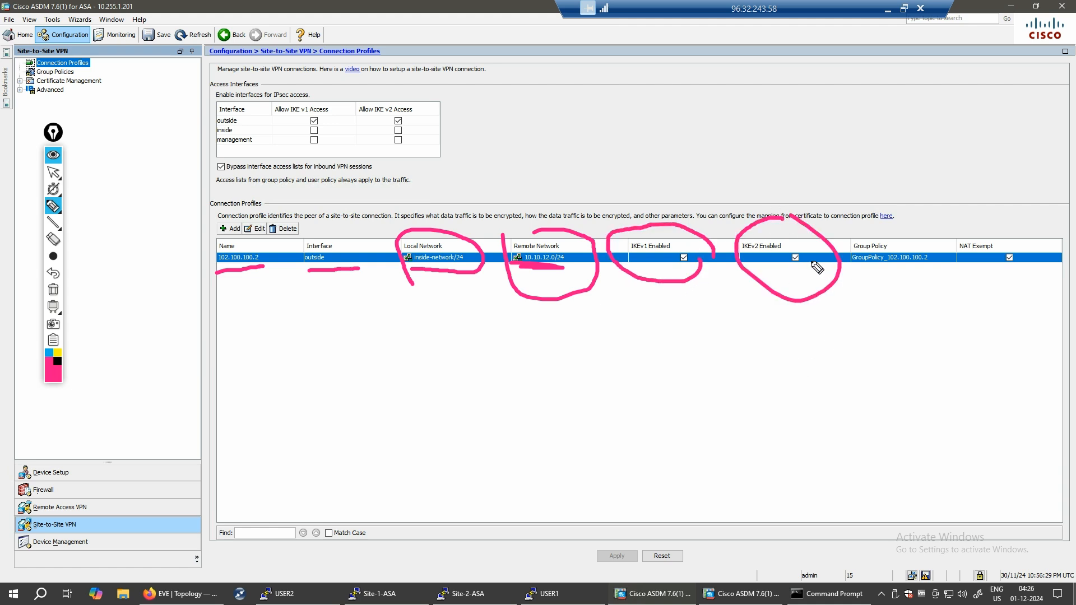
pyautogui.moveTo(798, 251); pyautogui.dragTo(789, 275)
pyautogui.moveTo(790, 256); pyautogui.dragTo(808, 276)
pyautogui.moveTo(996, 224)
pyautogui.mouseDown()
pyautogui.moveTo(987, 287)
pyautogui.moveTo(1017, 216)
pyautogui.moveTo(978, 229)
pyautogui.mouseUp()
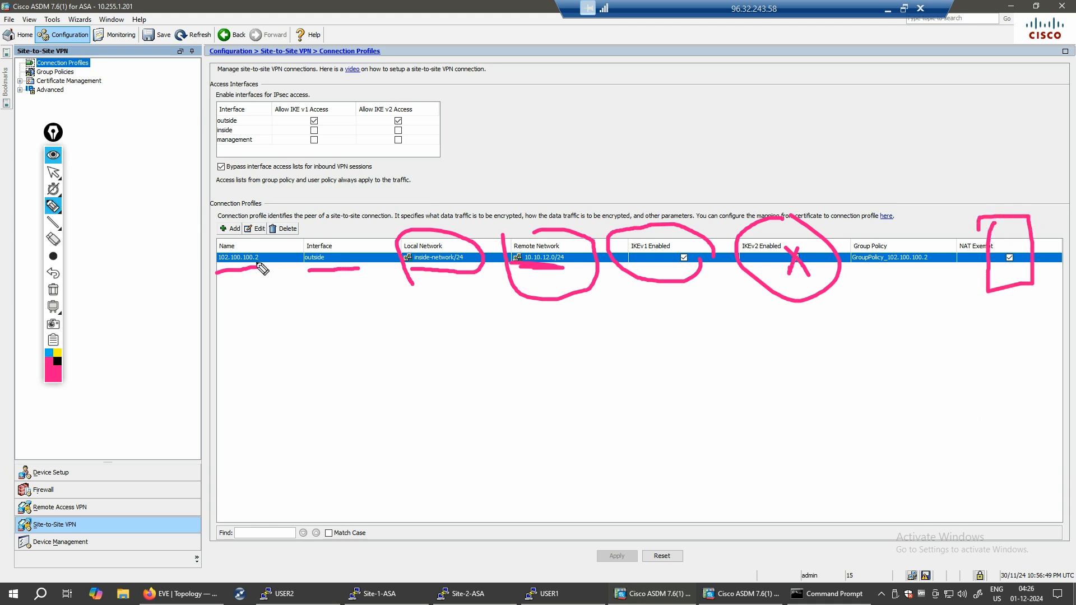
pyautogui.click(52, 291)
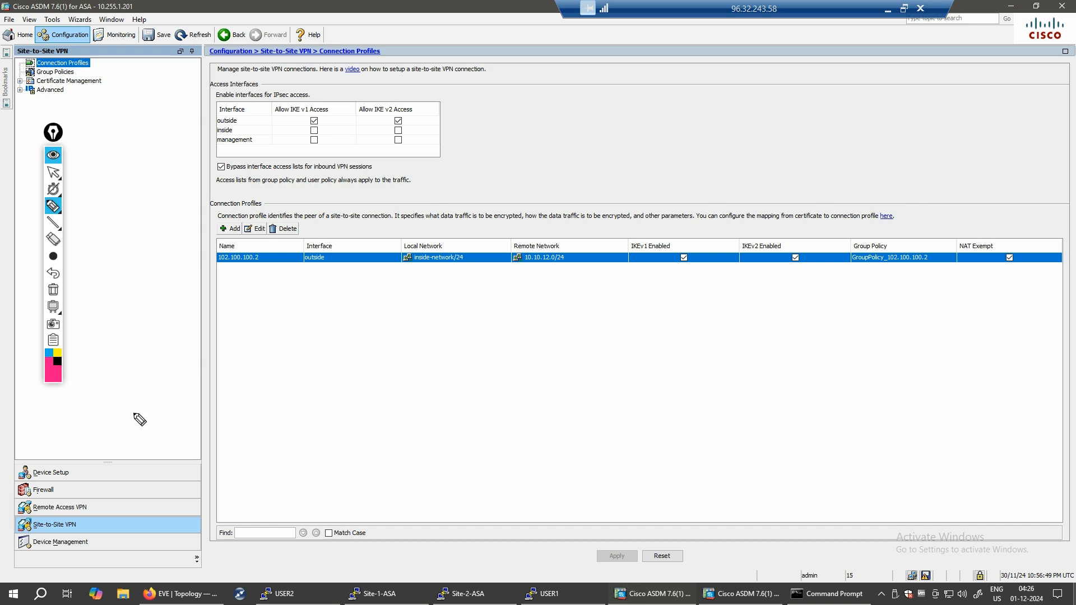
pyautogui.click(93, 376)
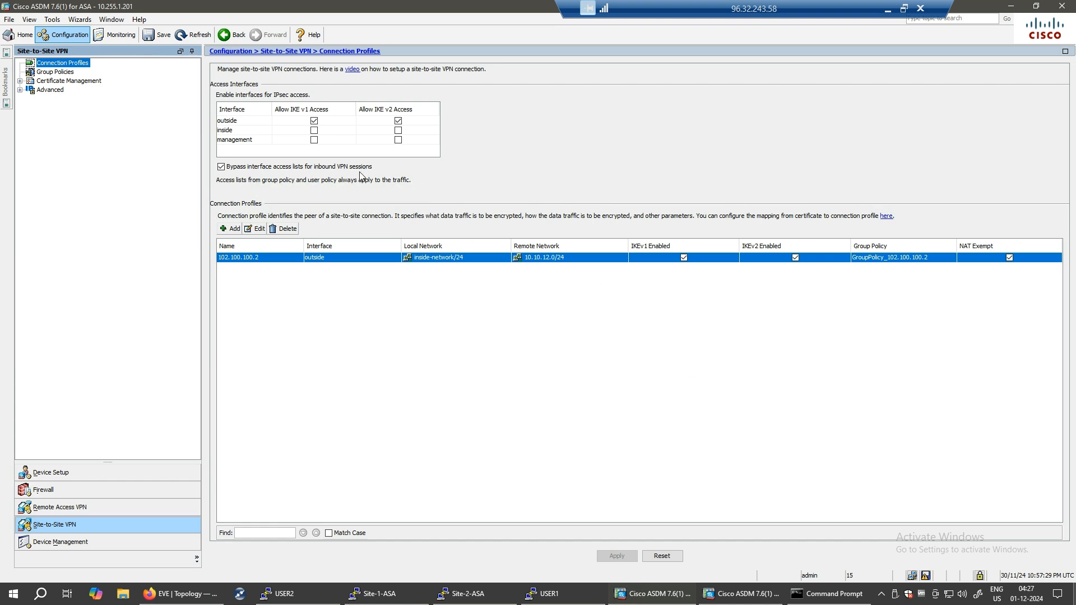
pyautogui.click(752, 596)
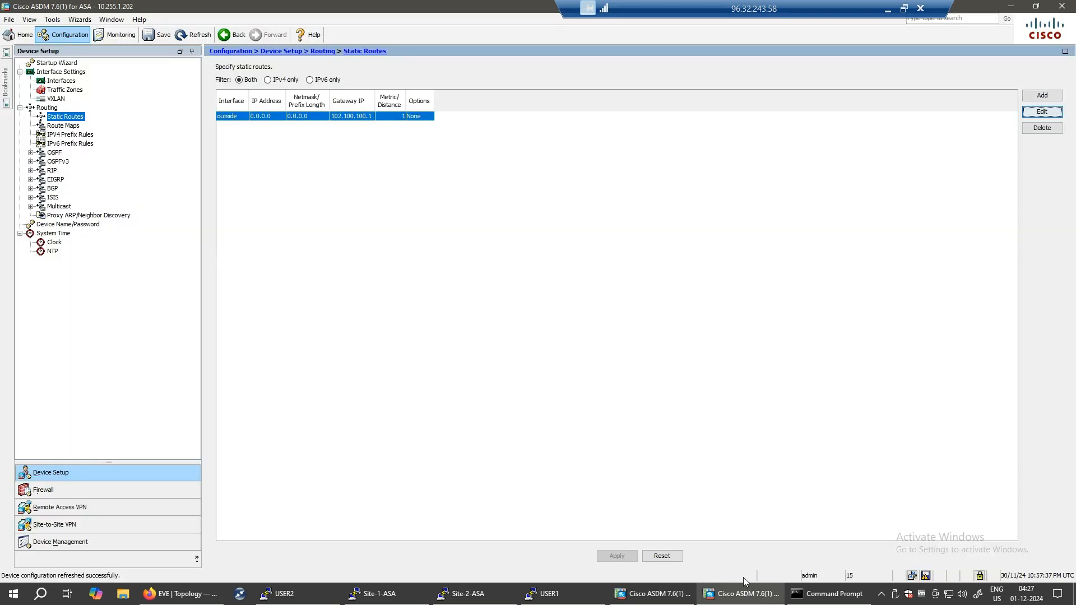
# - On ASA 10.255.1.202, launch the Site-to-site VPN Wizard with peer 102.100.100.1 on outside
pyautogui.click(80, 19)
pyautogui.moveTo(132, 45)
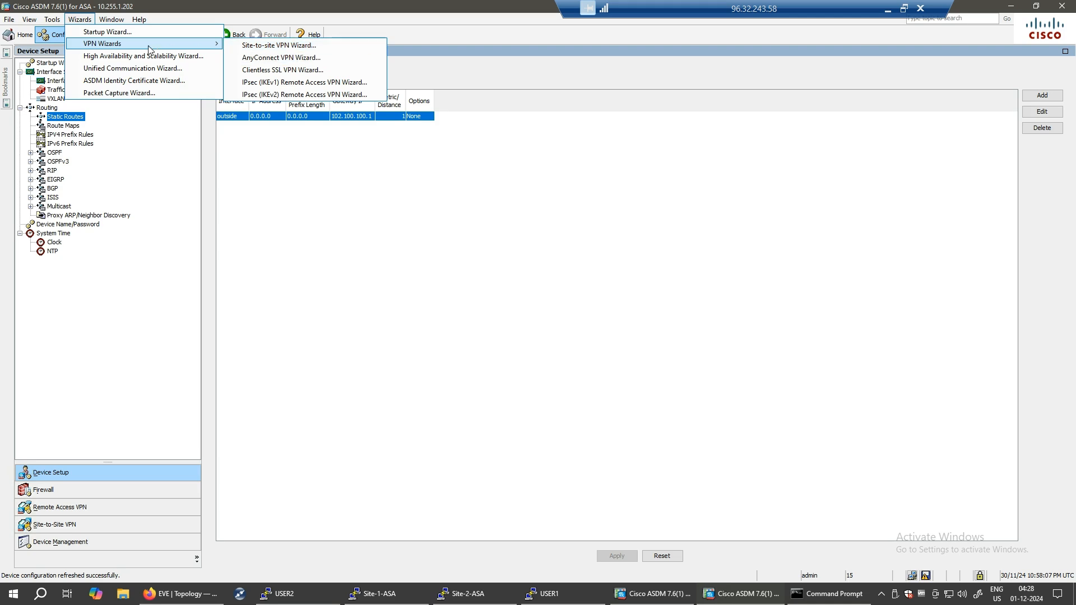
pyautogui.click(279, 45)
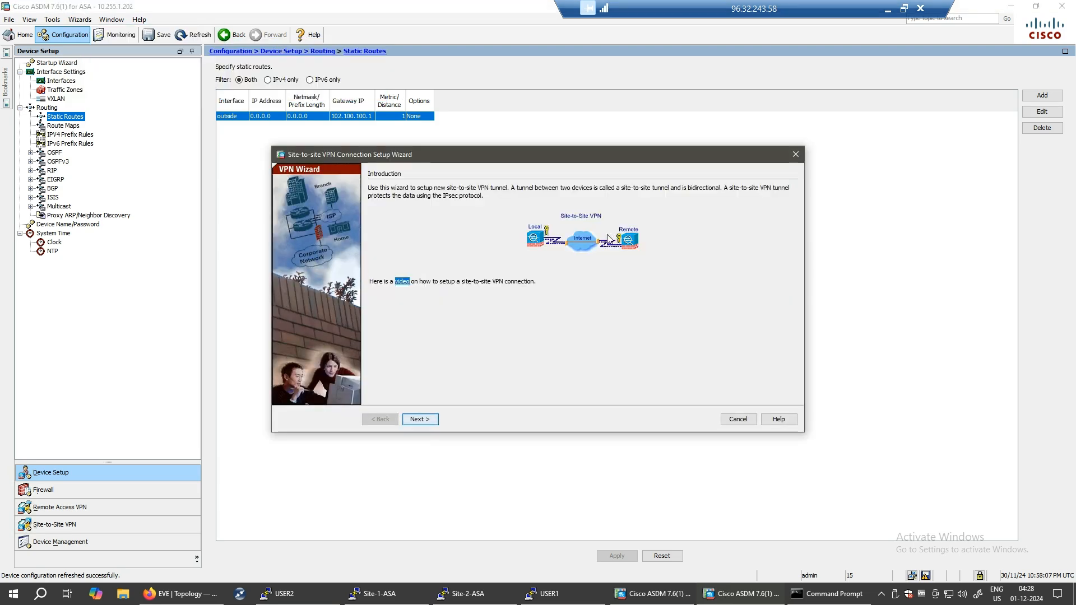
pyautogui.click(419, 419)
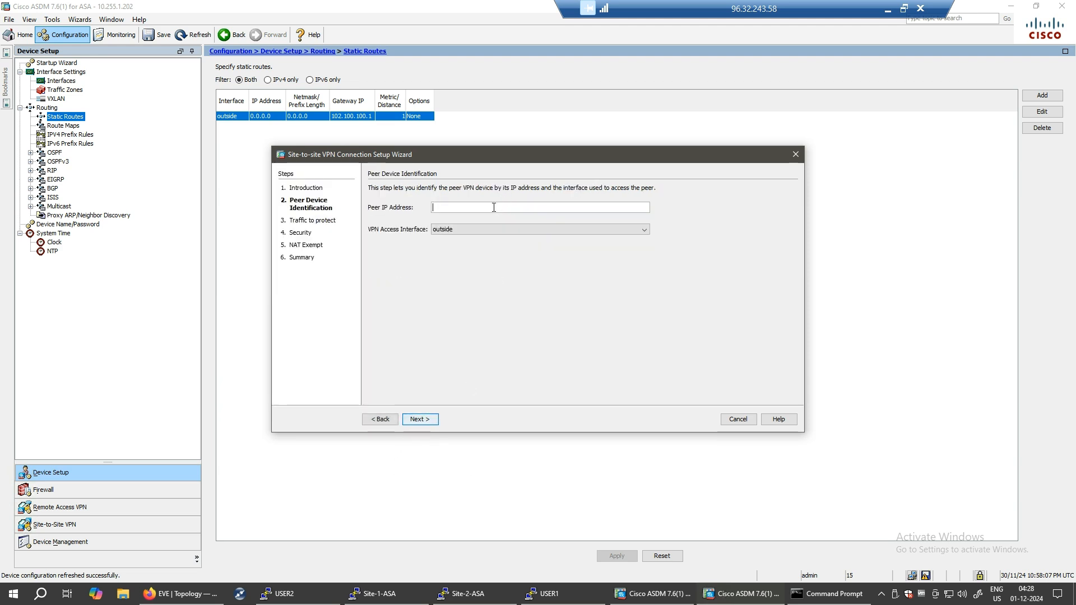
pyautogui.write('102.100.100.1')
pyautogui.click(643, 230)
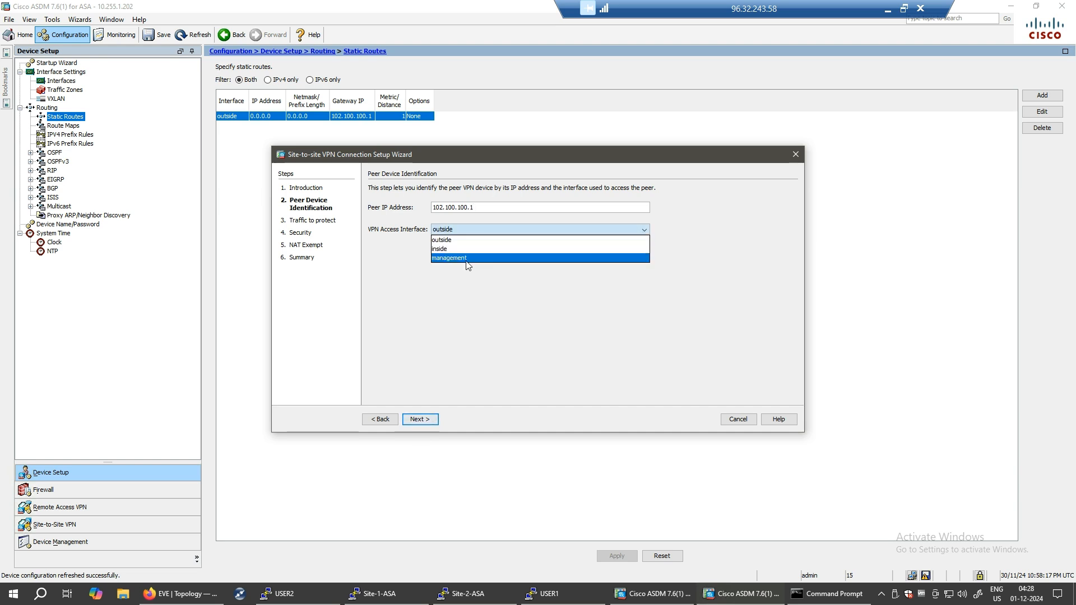
pyautogui.click(504, 240)
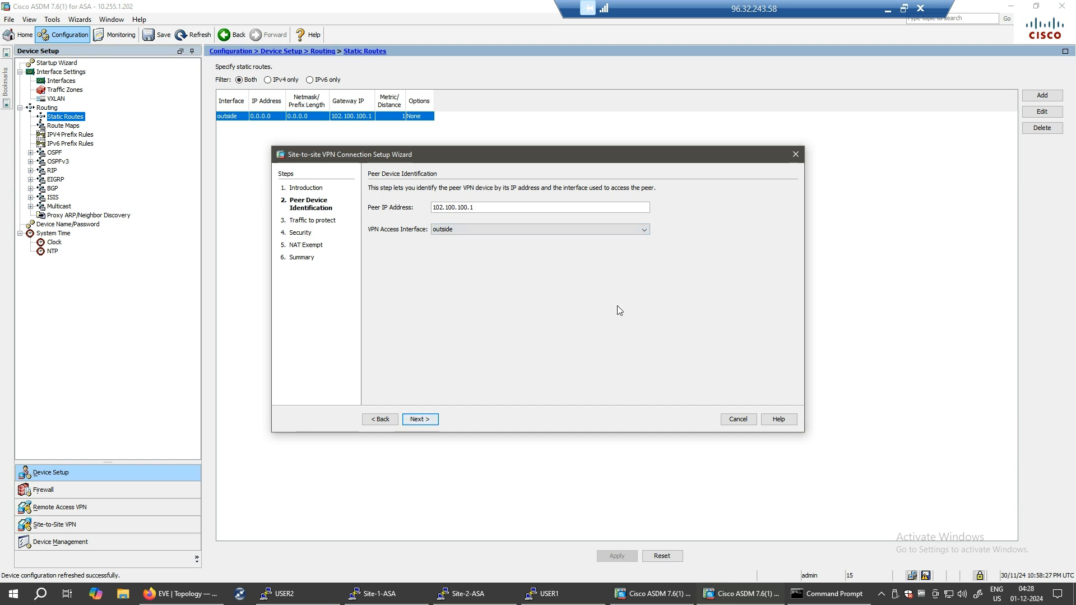
# - Protect traffic from local inside-network (10.10.12.0/24) to remote network 10.10.11.0/24
pyautogui.click(419, 420)
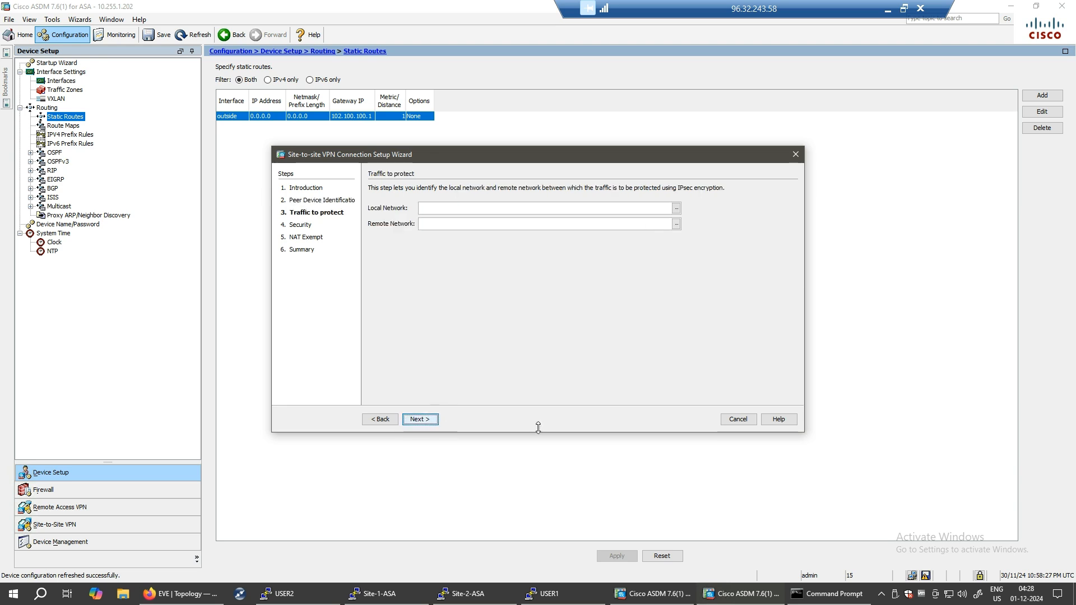
pyautogui.click(676, 209)
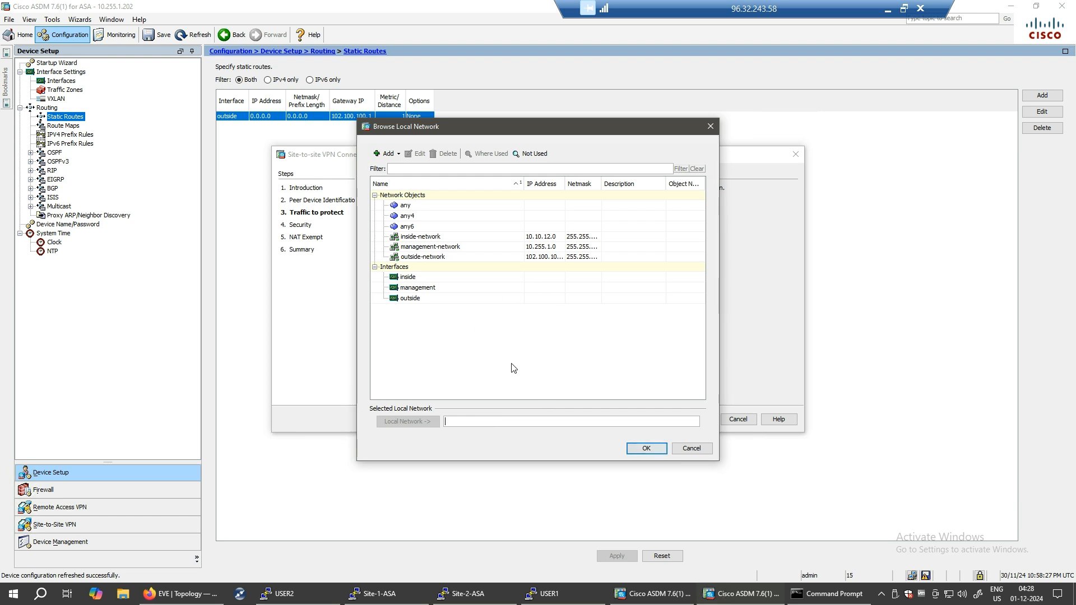
pyautogui.click(544, 239)
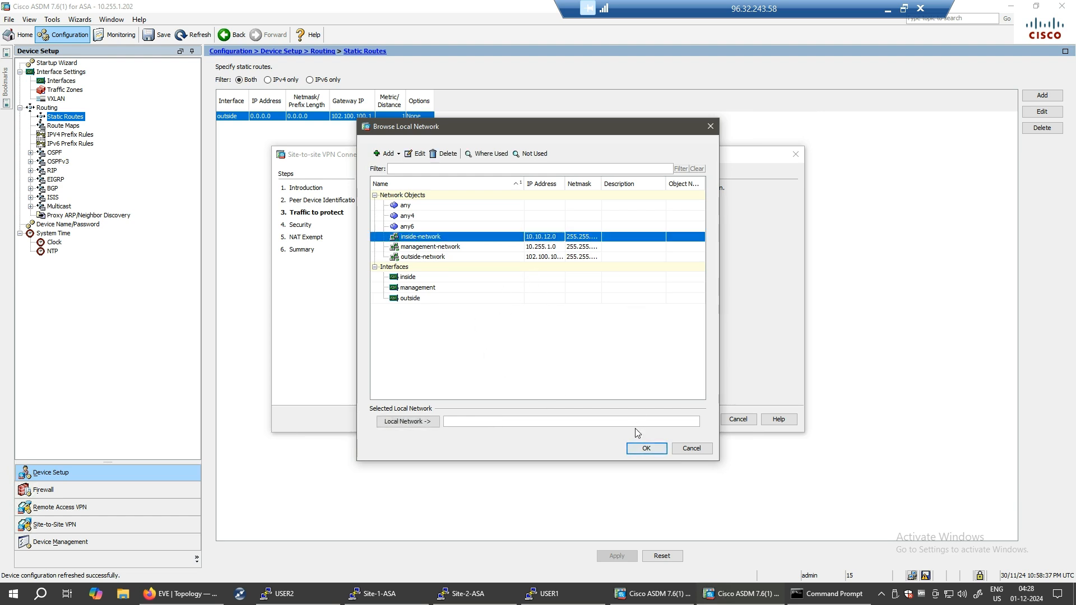
pyautogui.click(645, 449)
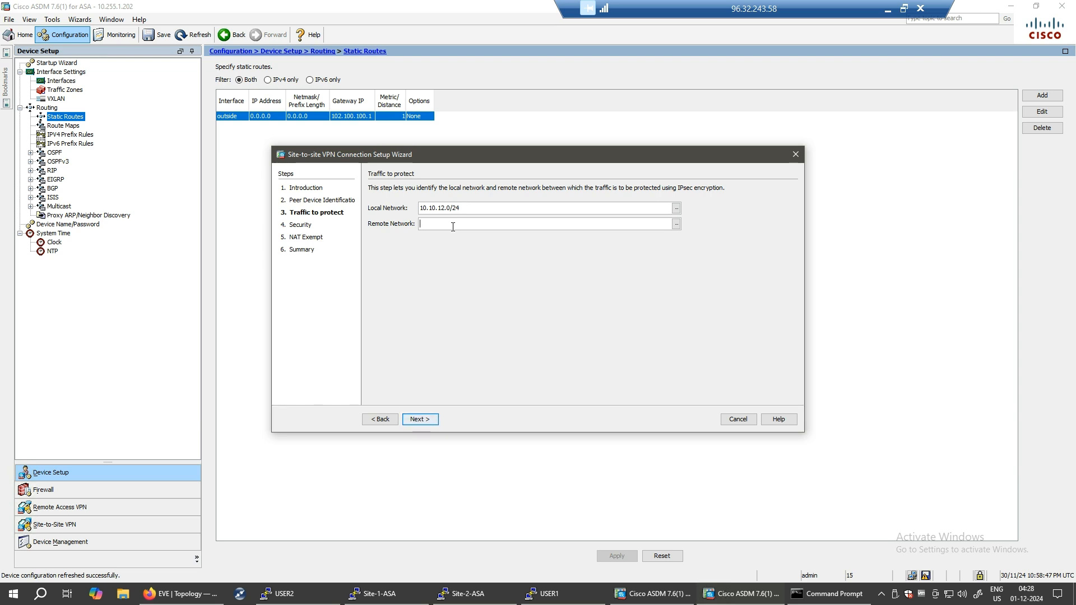
pyautogui.write('10.')
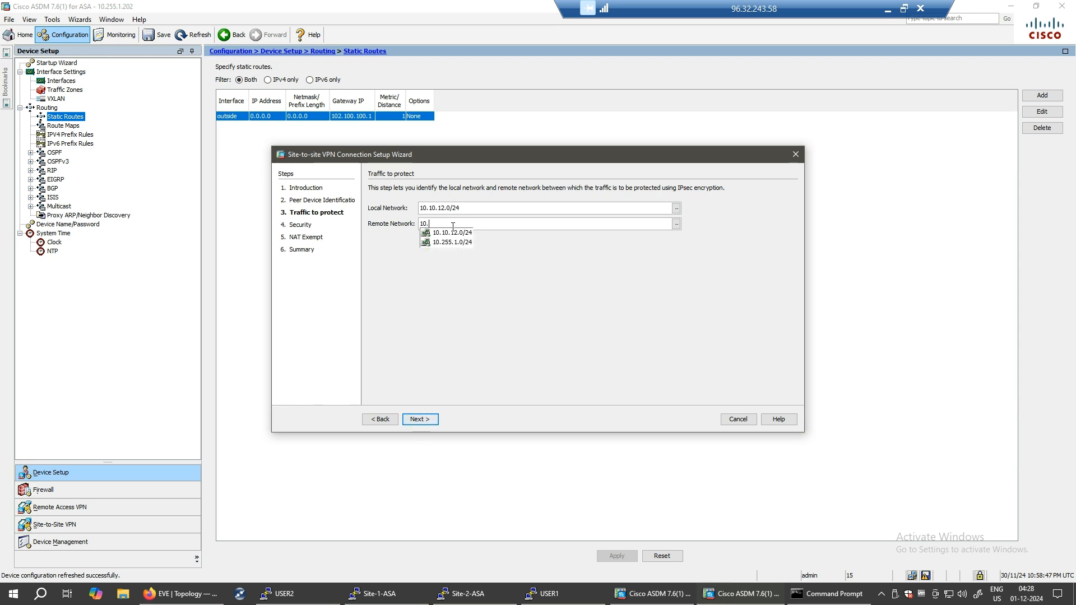
pyautogui.write('10.10.')
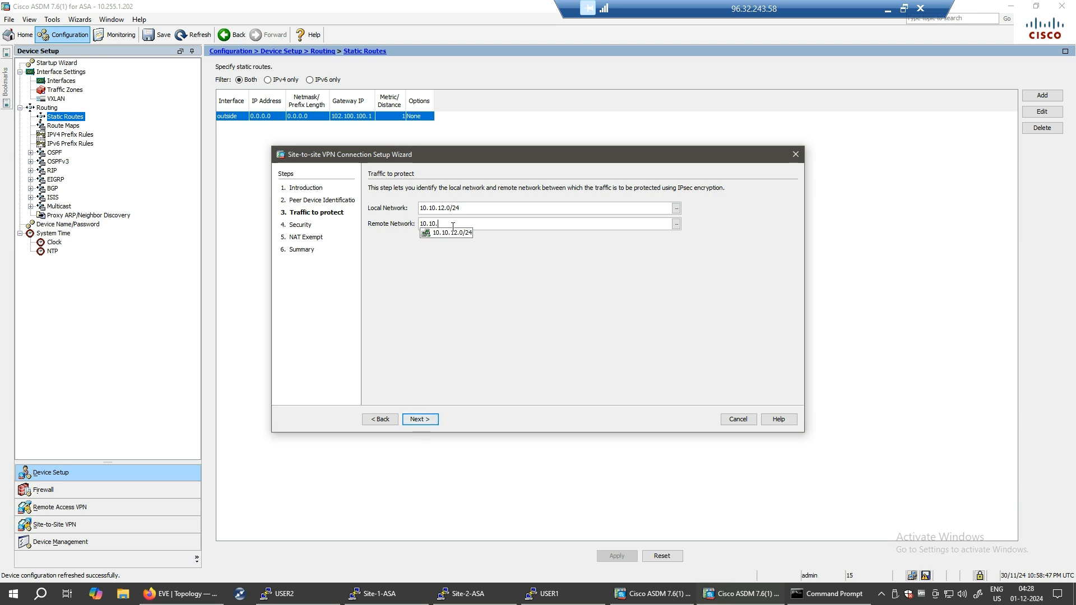
pyautogui.write('1.0/24')
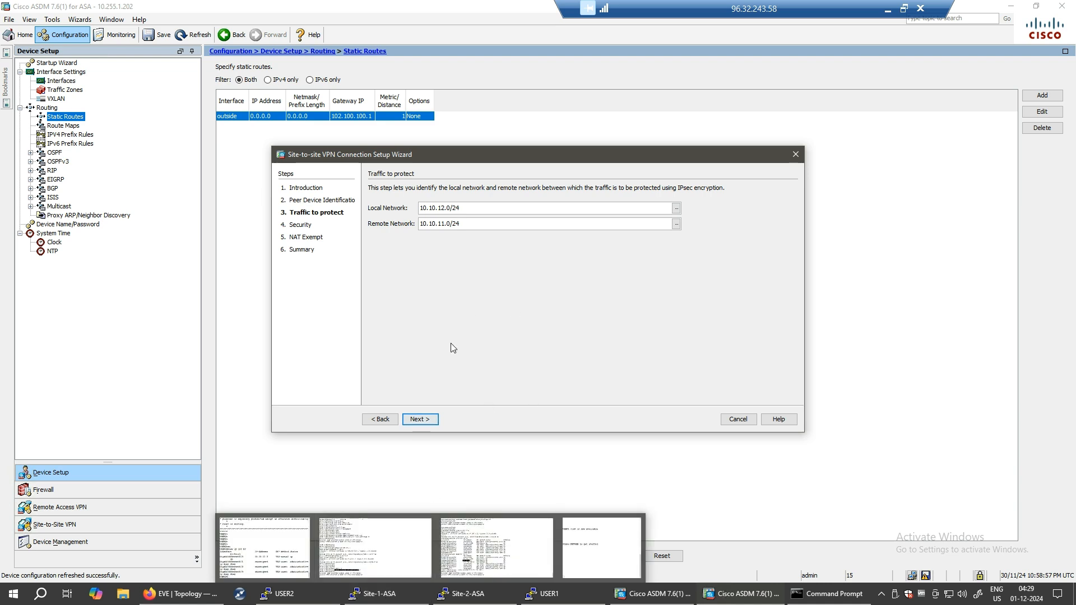
pyautogui.click(420, 419)
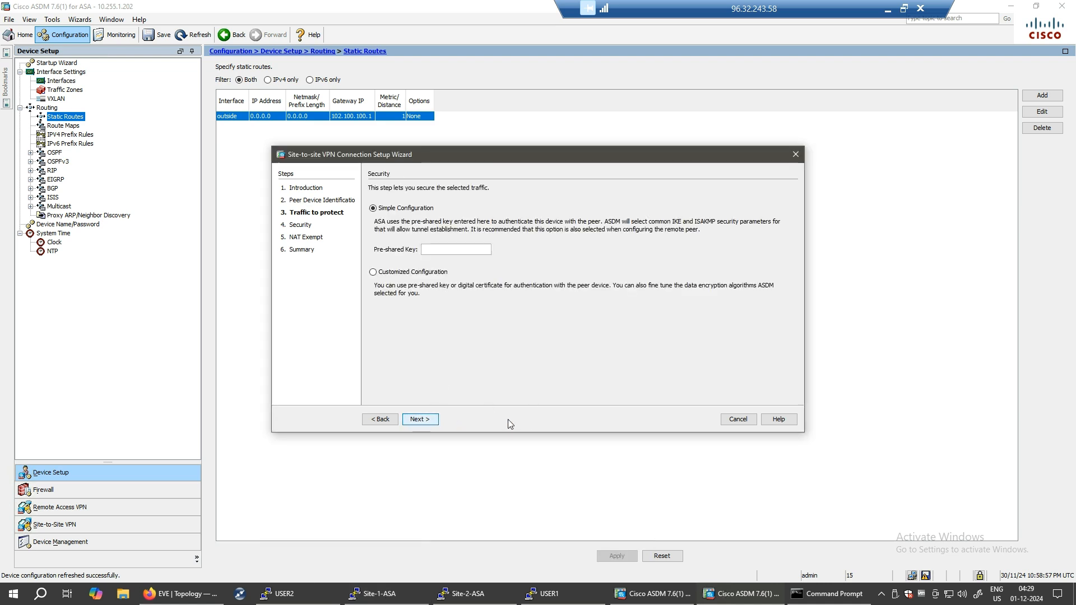
# - Enter the pre-shared key, keep Simple Configuration after checking Customized, and advance to NAT Exempt
pyautogui.click(430, 252)
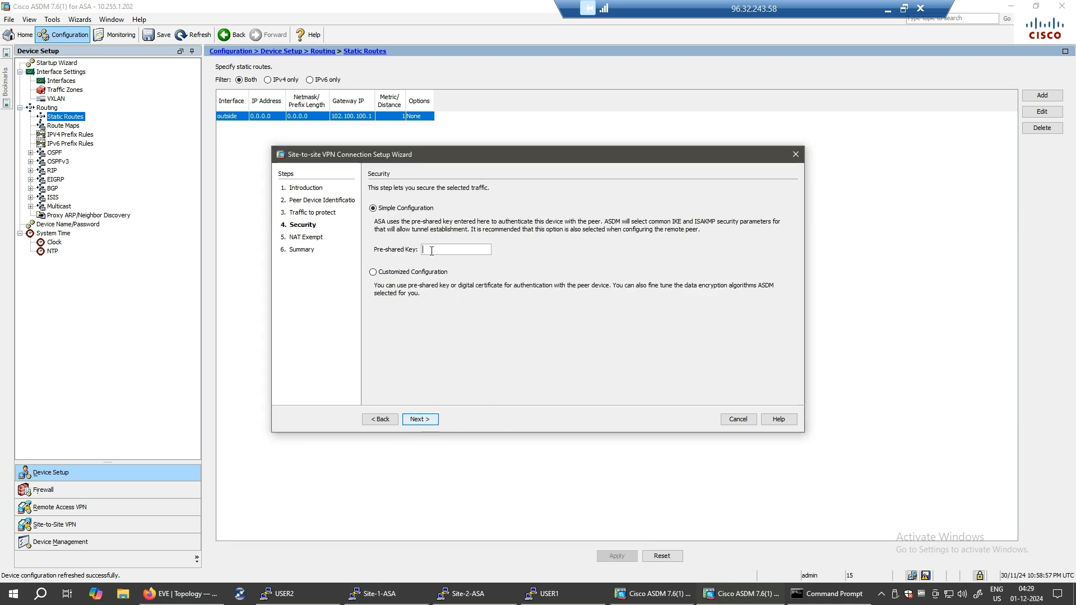
pyautogui.write('•••••')
pyautogui.click(373, 272)
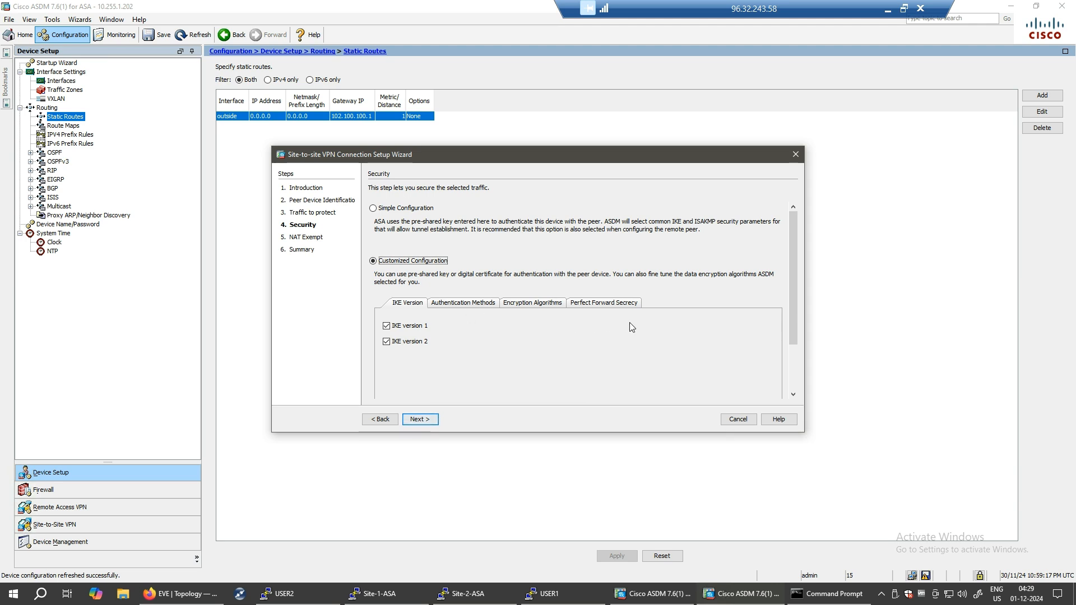
pyautogui.click(372, 208)
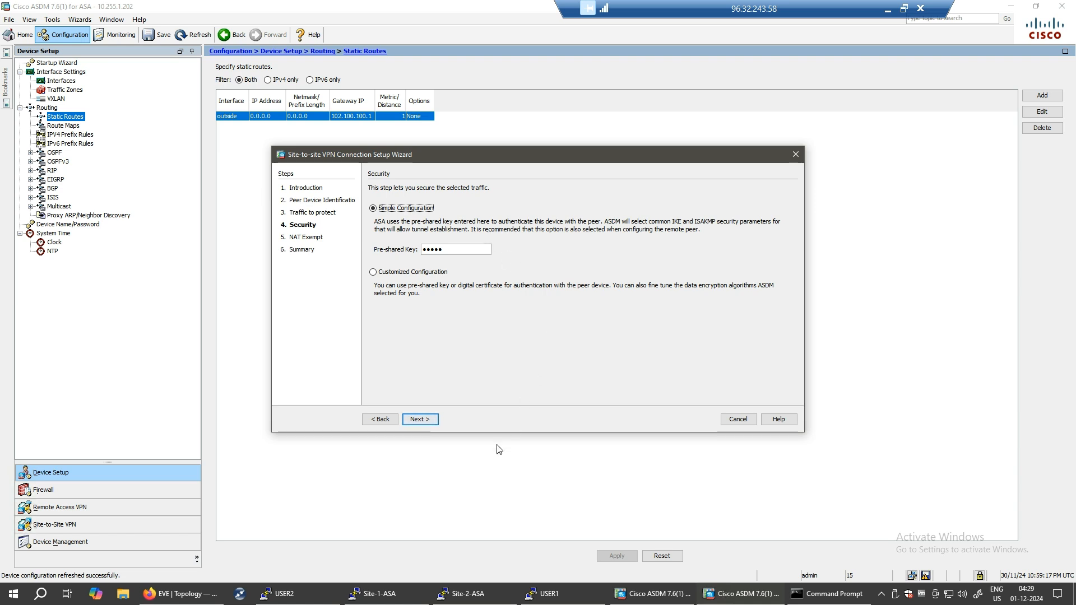
pyautogui.click(422, 424)
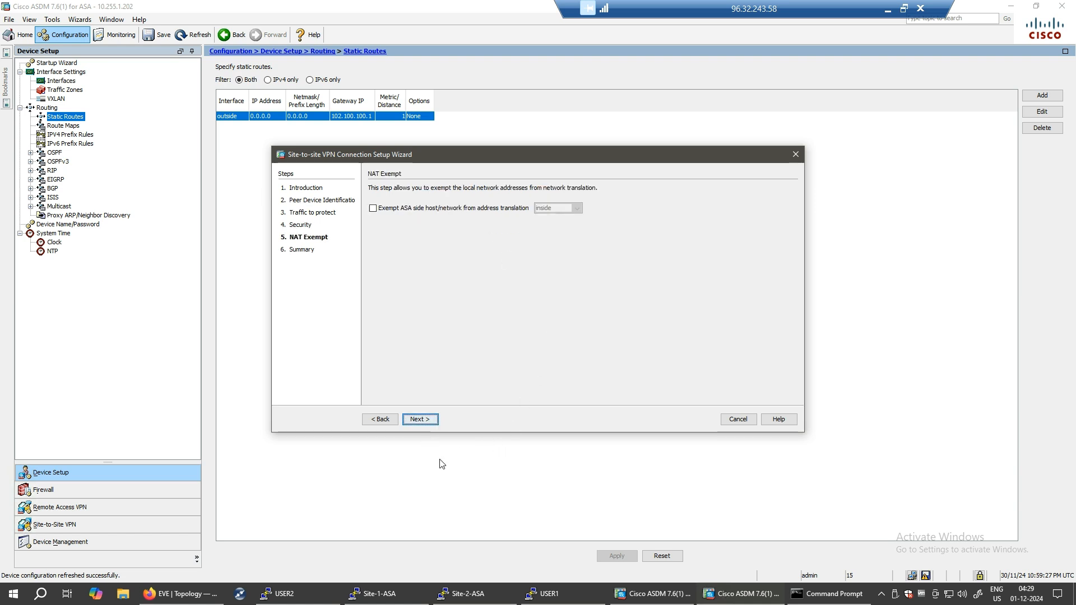
# - Tick the inside-network exemption, then go back and annotate the local and remote networks to protect
pyautogui.click(373, 209)
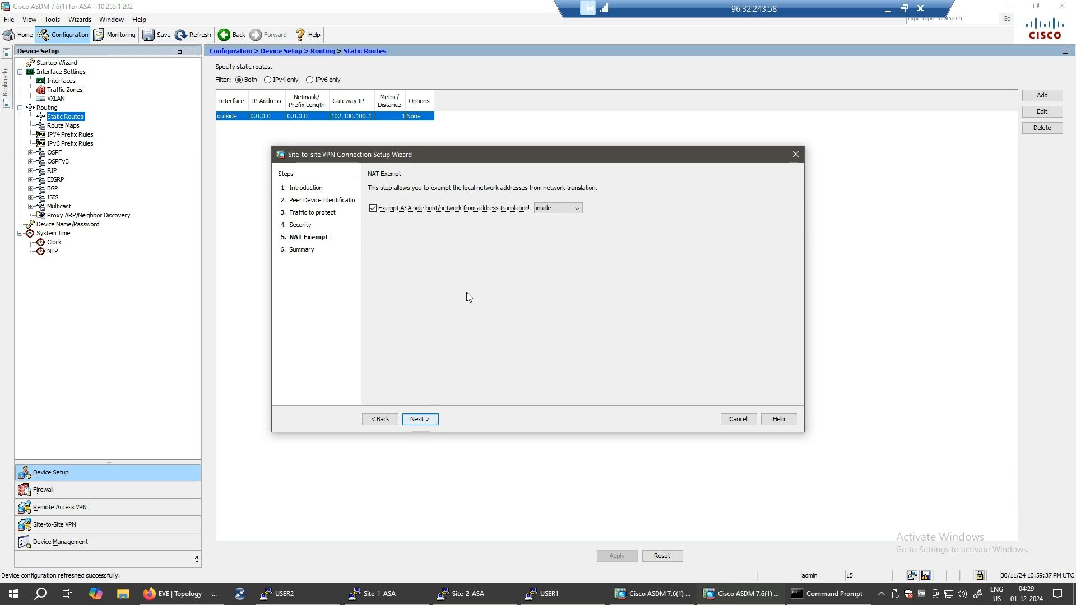
pyautogui.click(381, 425)
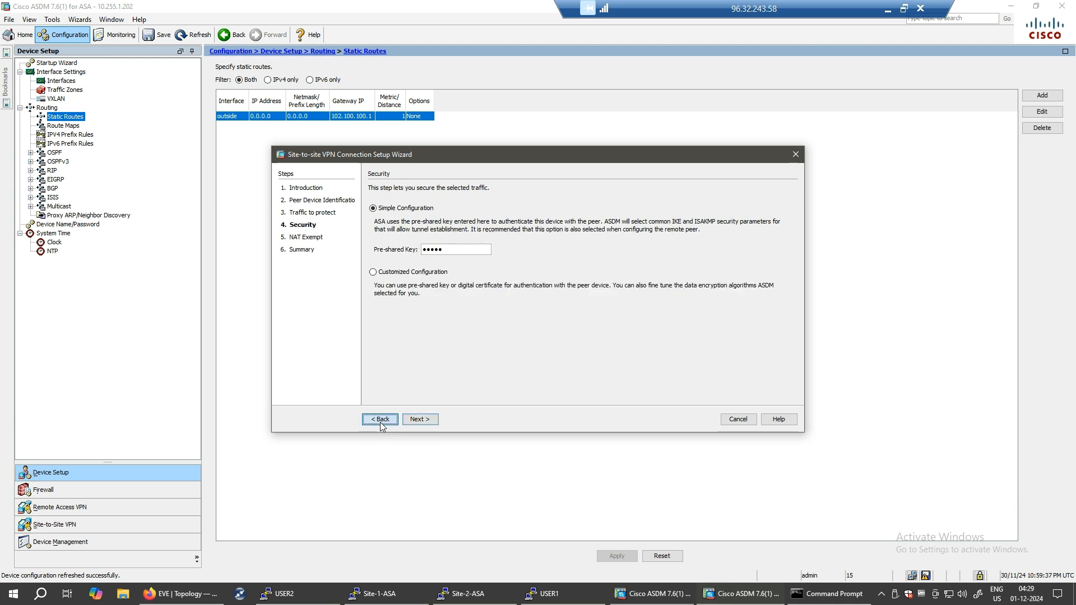
pyautogui.click(380, 420)
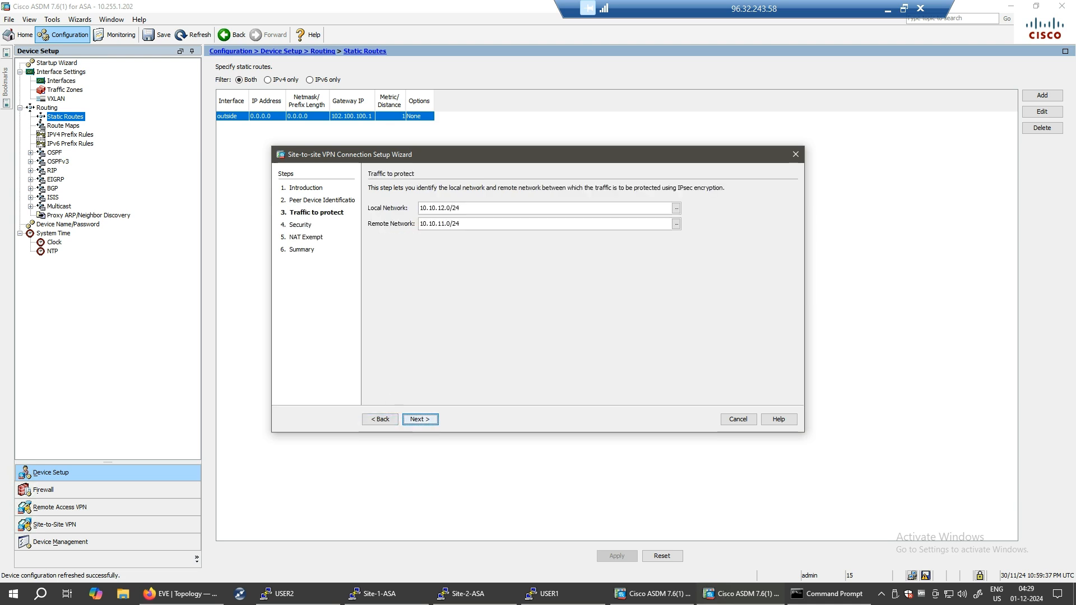
pyautogui.moveTo(479, 203)
pyautogui.mouseDown()
pyautogui.moveTo(491, 205)
pyautogui.moveTo(474, 230)
pyautogui.mouseUp()
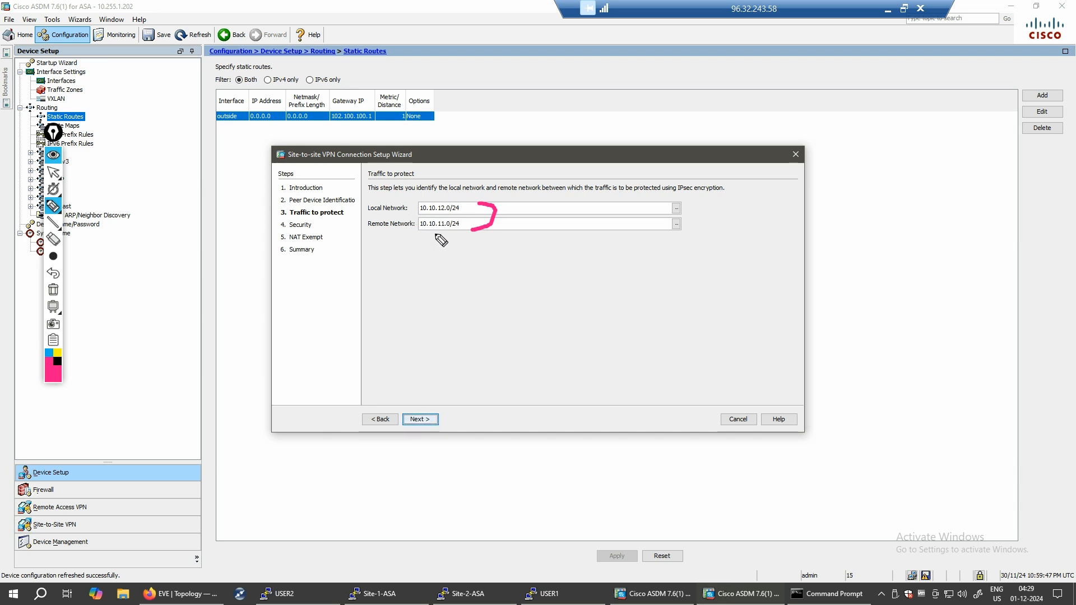
pyautogui.click(54, 291)
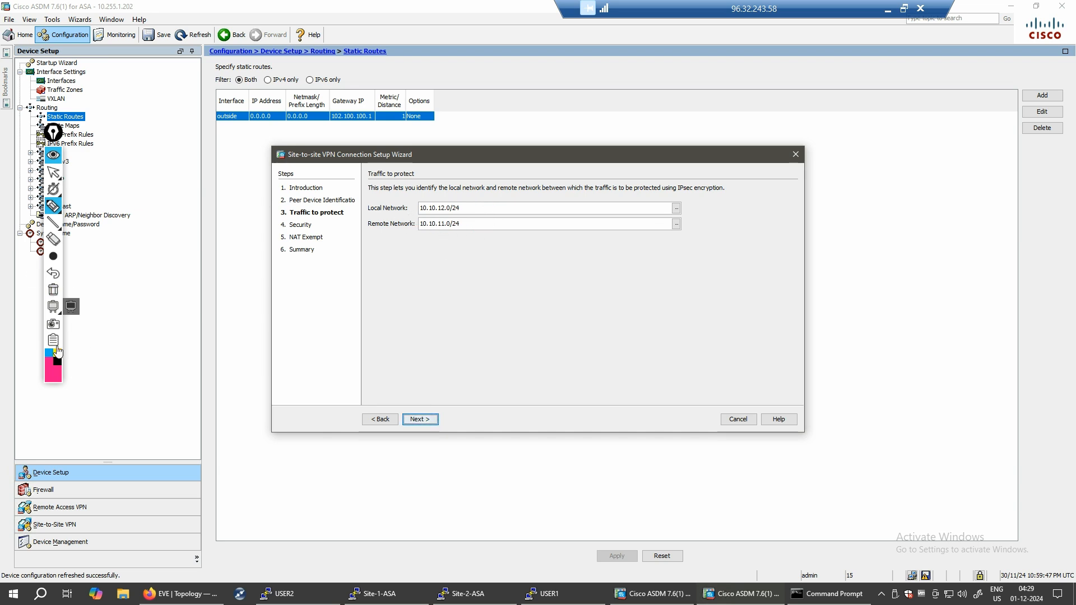
pyautogui.click(54, 349)
pyautogui.click(95, 375)
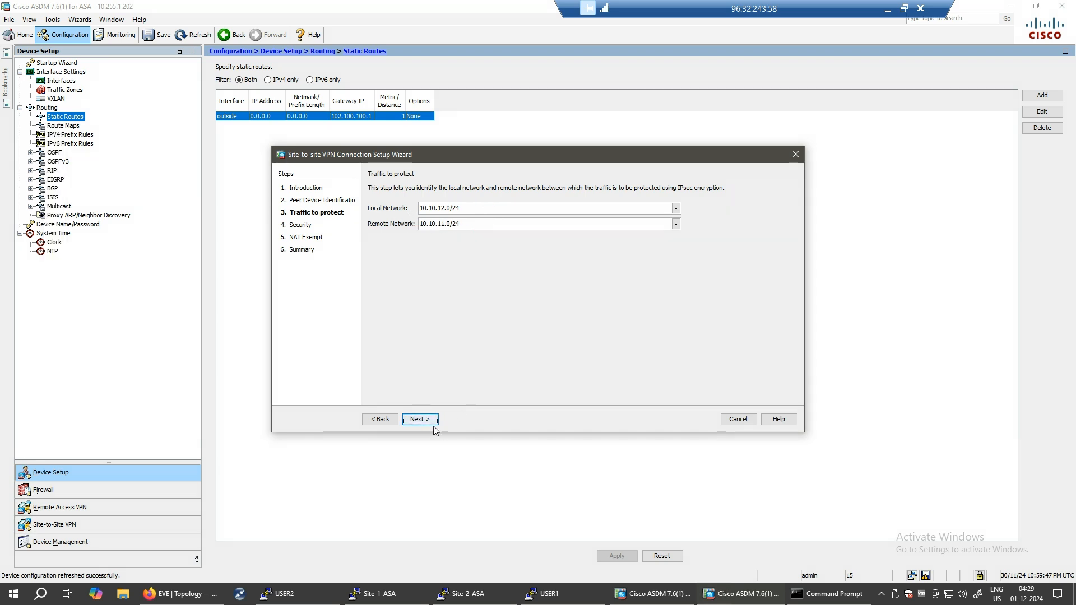
# - Return to NAT Exempt, exempt the inside network again, and advance to the Summary
pyautogui.click(421, 420)
pyautogui.click(421, 421)
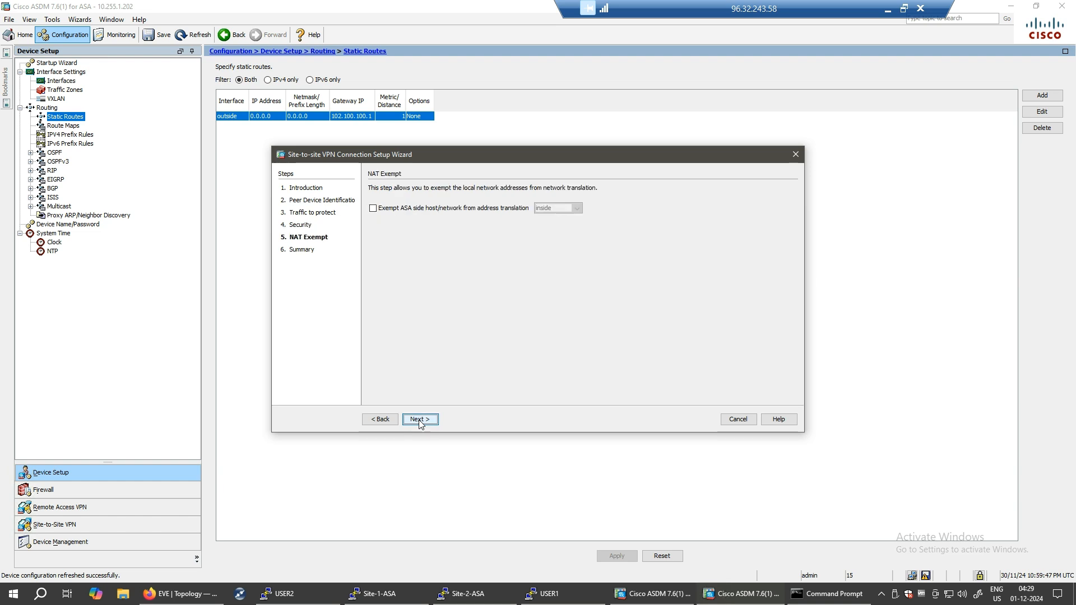
pyautogui.click(374, 209)
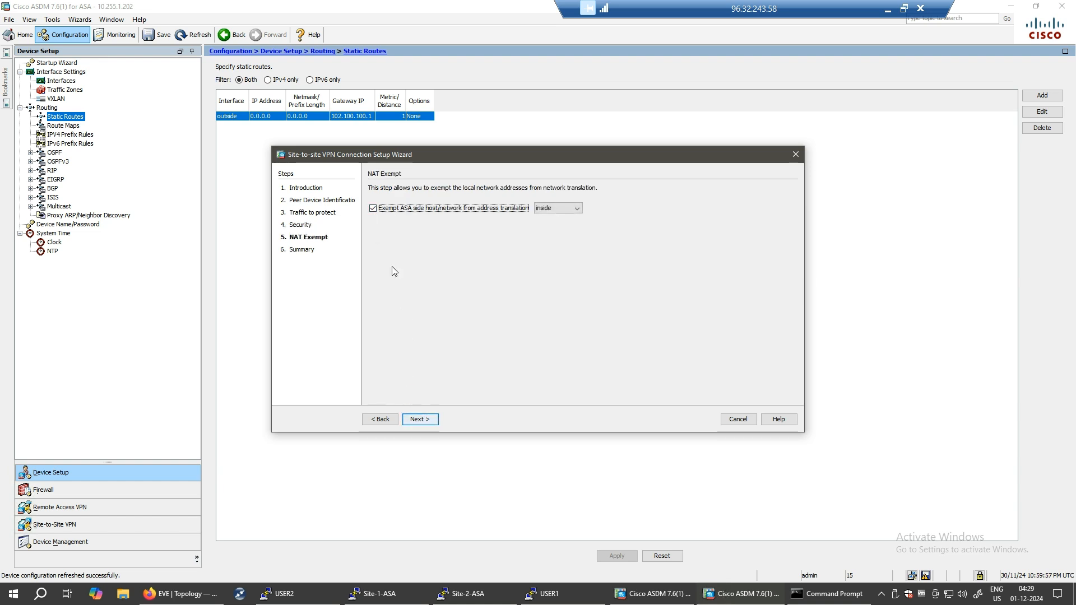
pyautogui.click(421, 421)
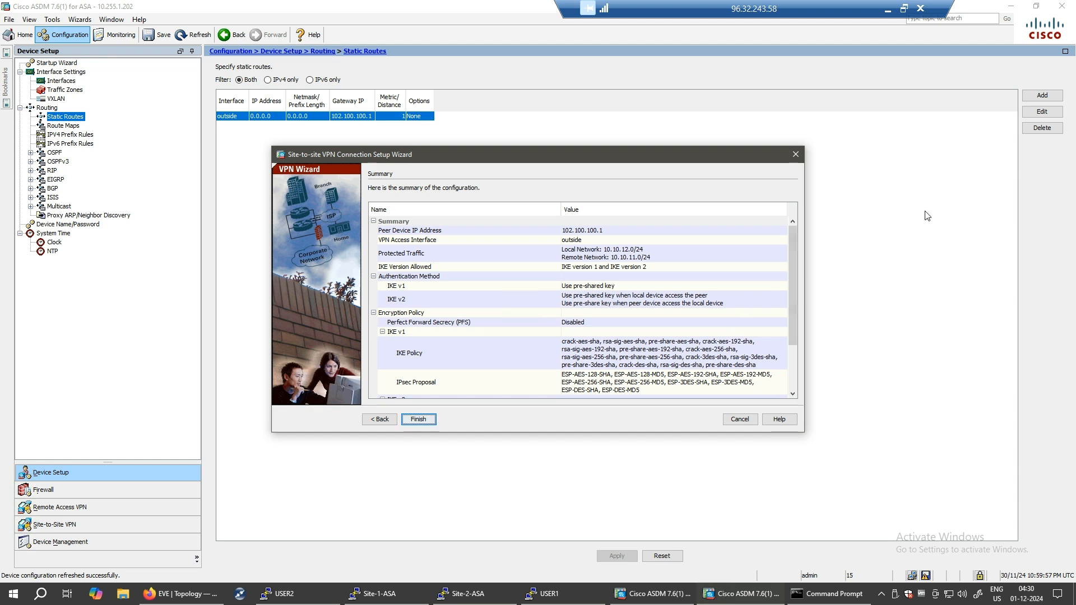
# - Finish the wizard, dismiss the command error and unlicensed-platform warning, then deliver the configuration
pyautogui.moveTo(795, 290); pyautogui.dragTo(798, 389)
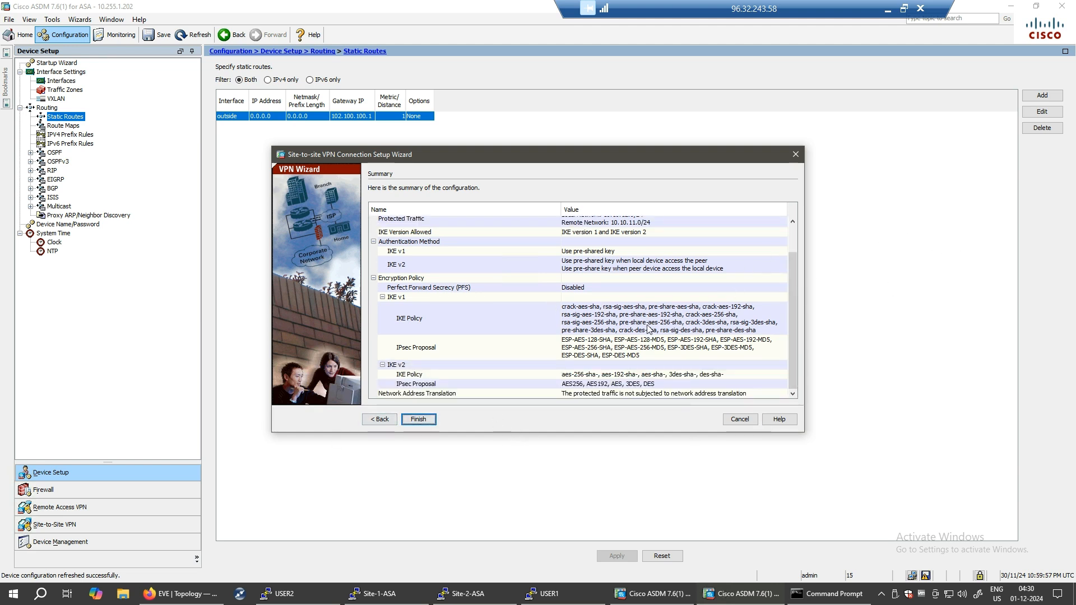
pyautogui.click(418, 420)
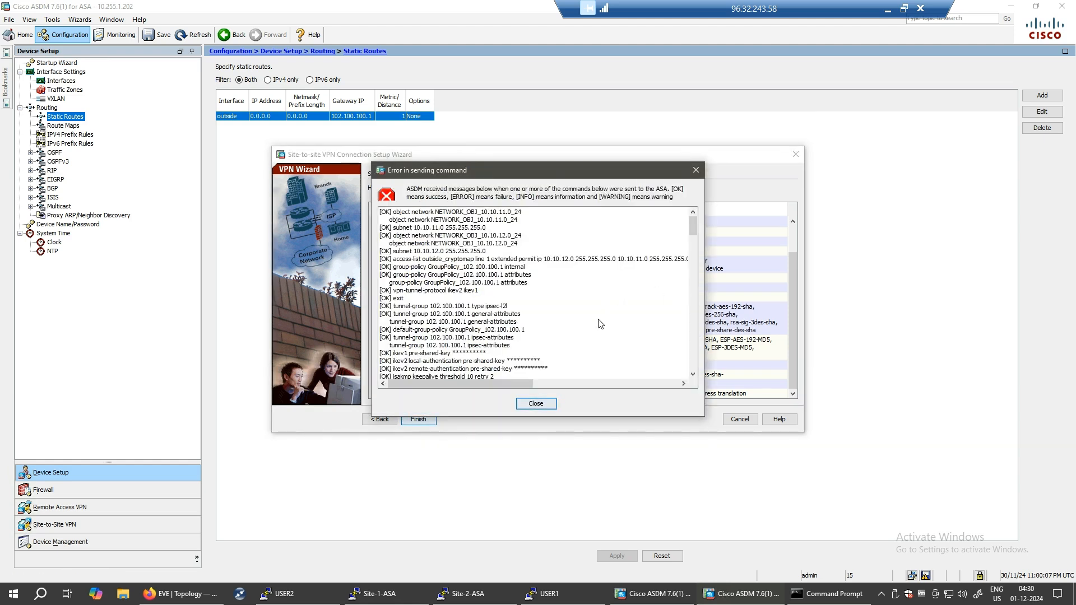
pyautogui.scroll(-8, 605, 316)
pyautogui.scroll(10, 538, 314)
pyautogui.click(535, 406)
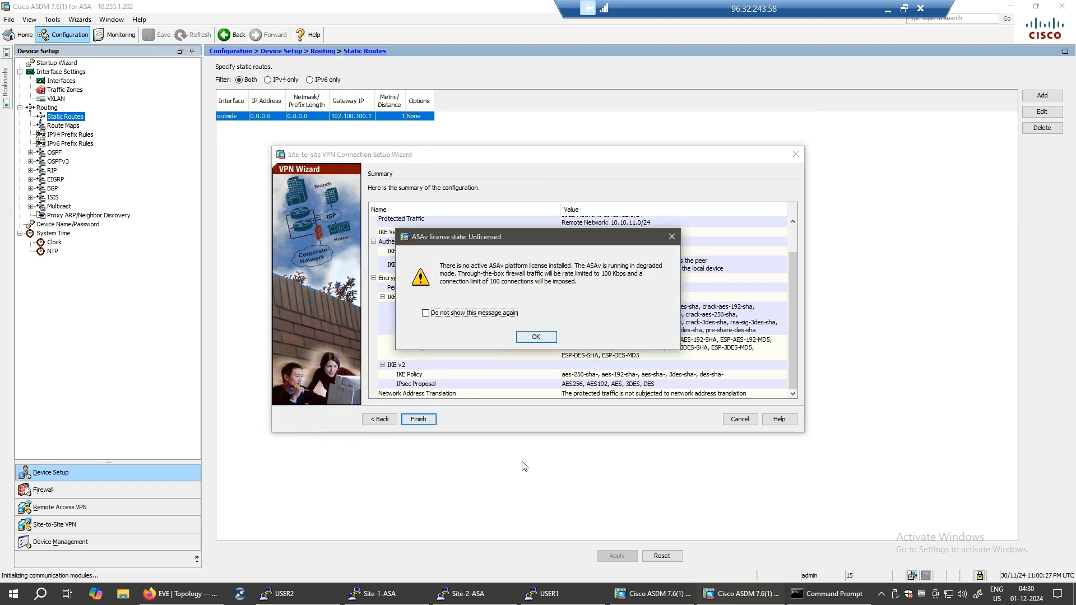
pyautogui.click(547, 338)
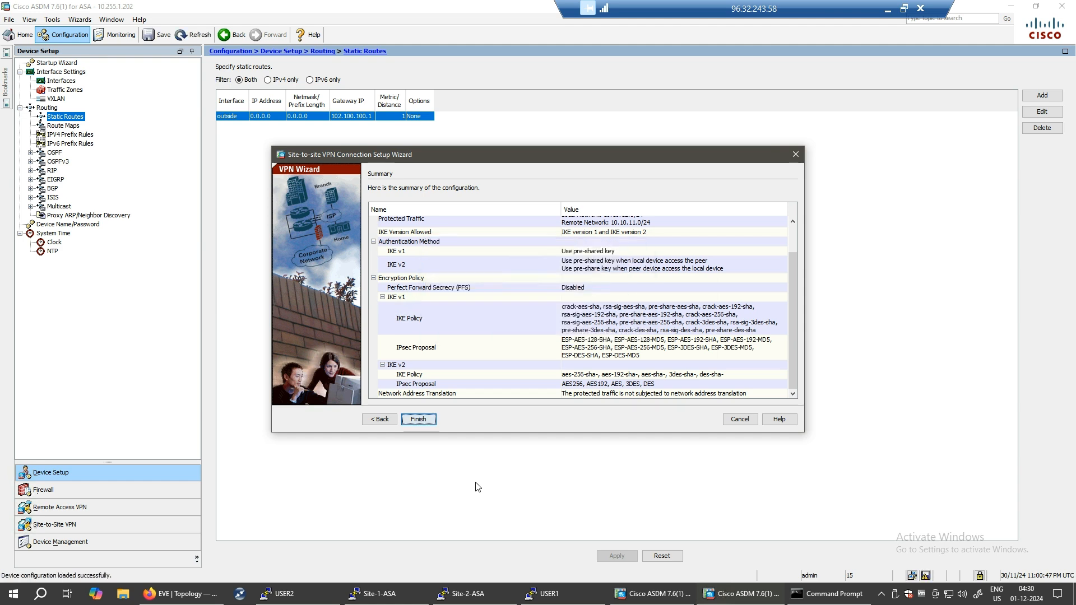
pyautogui.click(425, 421)
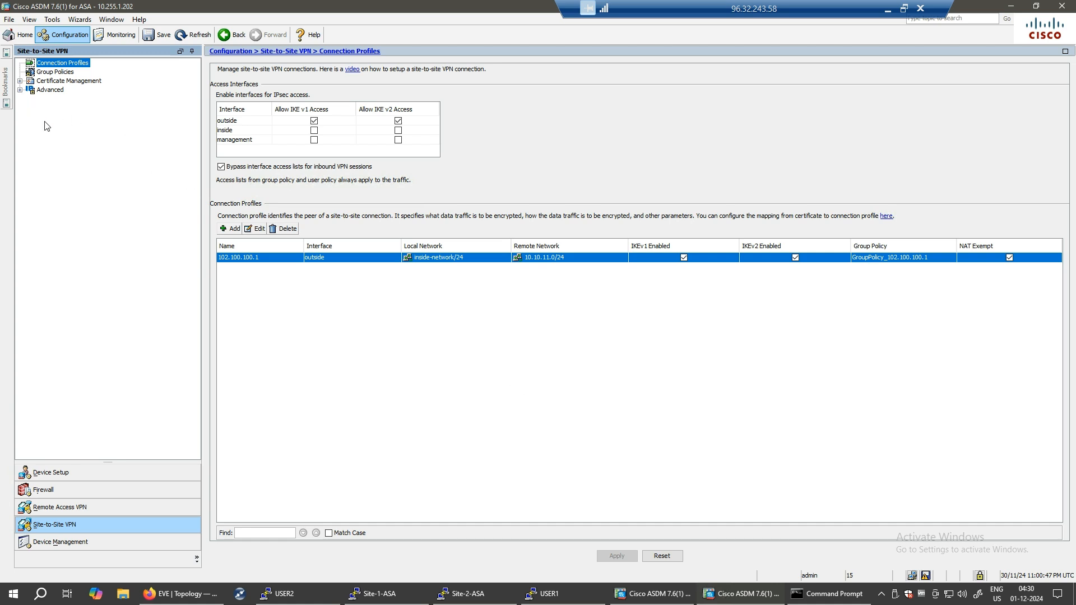
# - Expand Advanced and view Tunnel Groups, then the outside-interface Crypto Maps for peer 102.100.100.1
pyautogui.click(20, 90)
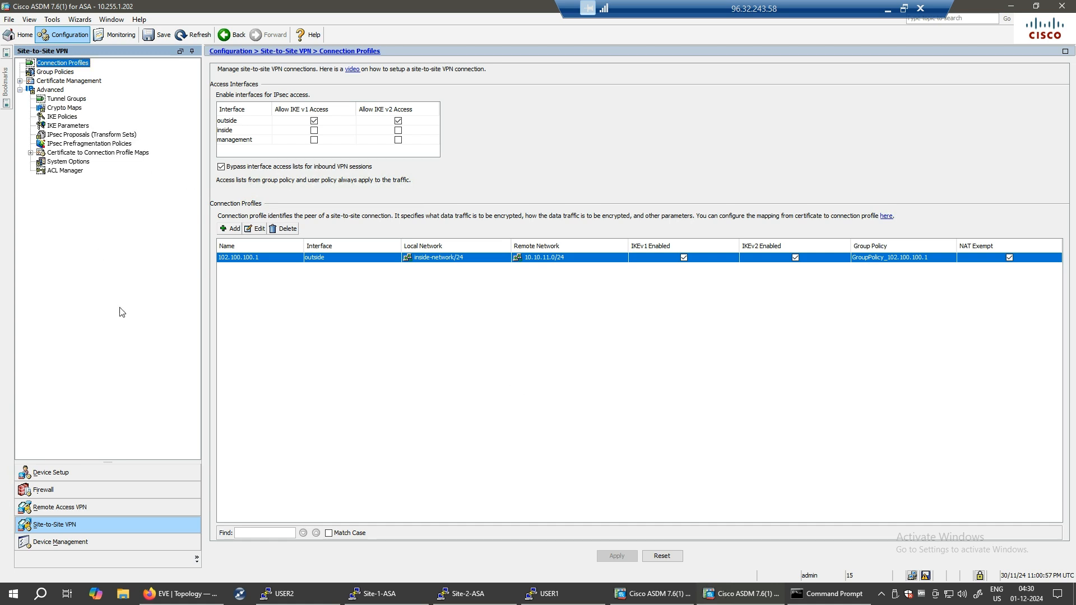
pyautogui.click(67, 99)
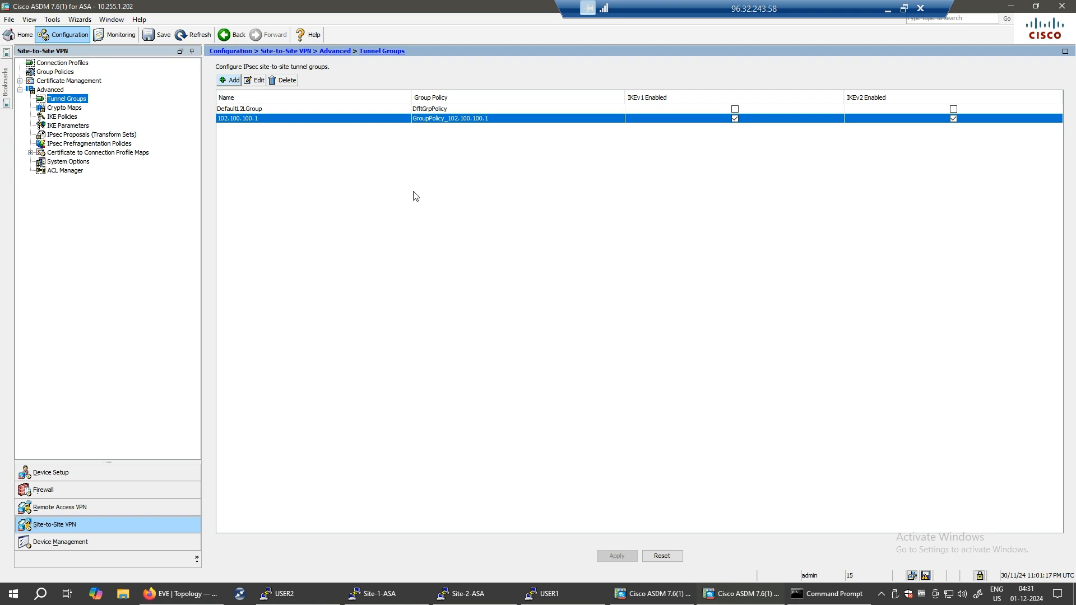
pyautogui.press('Down')
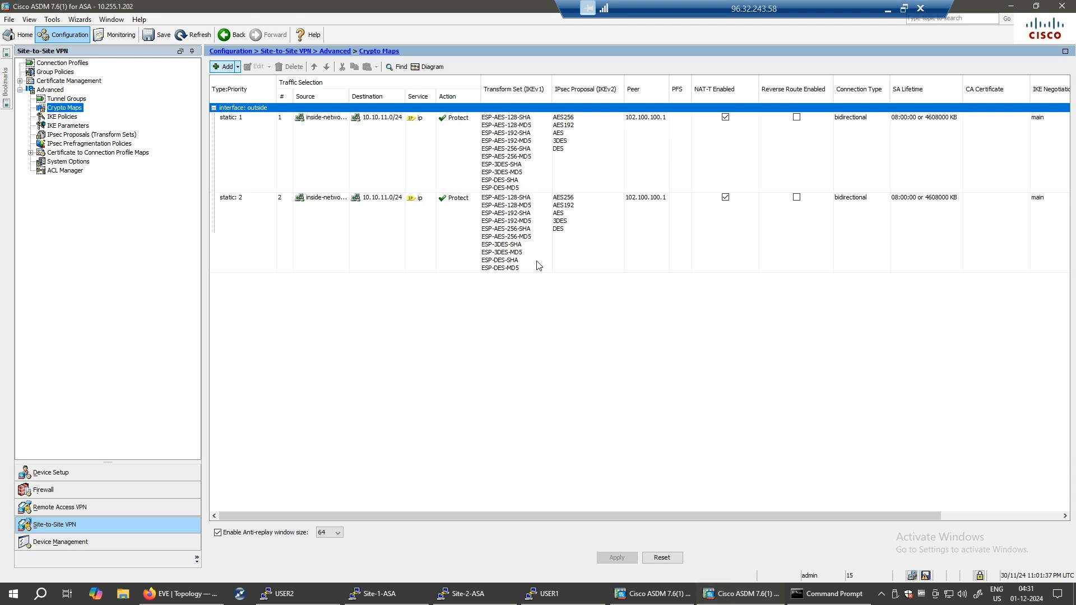
# - Open IKE Policies under Advanced to list the IKEv1 and IKEv2 policies
pyautogui.click(65, 118)
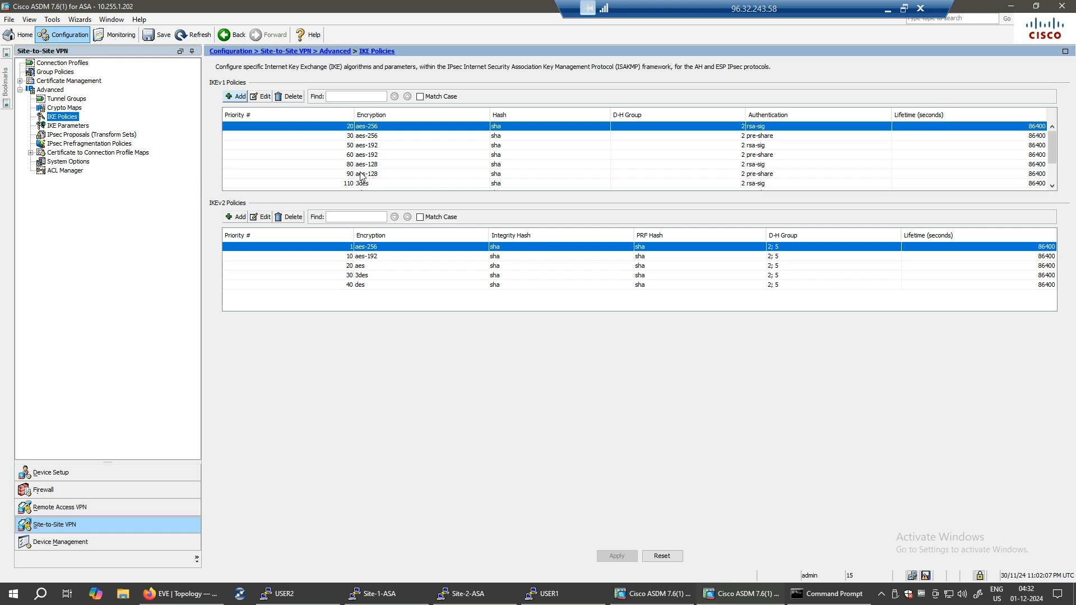
# - Inspect IKEv1 policies from priority 20 through 110, then open IPsec Proposals (Transform Sets)
pyautogui.click(377, 138)
pyautogui.click(371, 148)
pyautogui.click(372, 156)
pyautogui.click(373, 164)
pyautogui.click(374, 173)
pyautogui.click(369, 182)
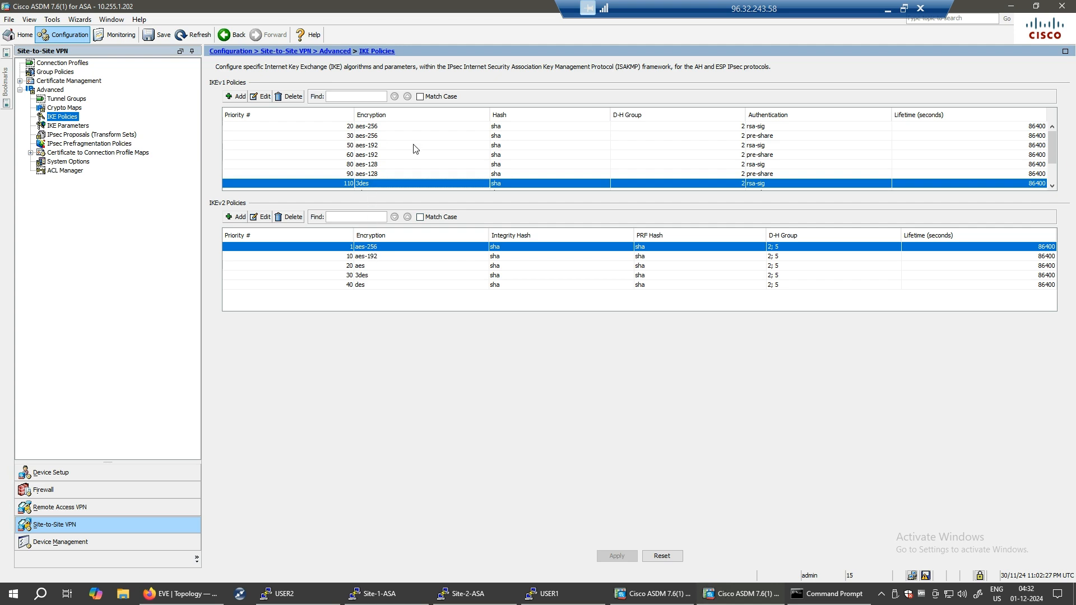
pyautogui.click(401, 127)
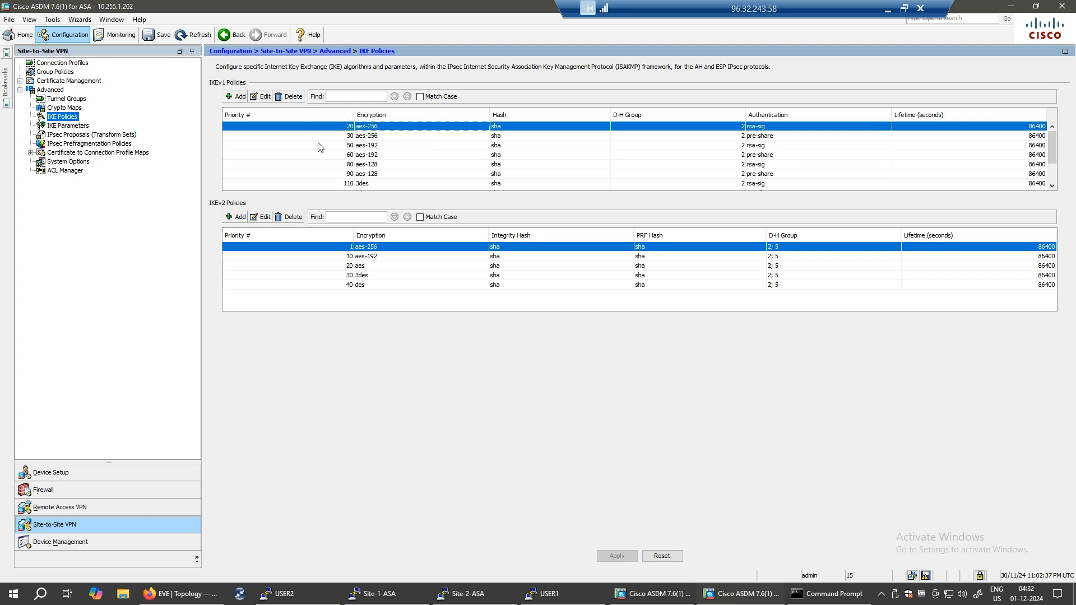
pyautogui.click(90, 136)
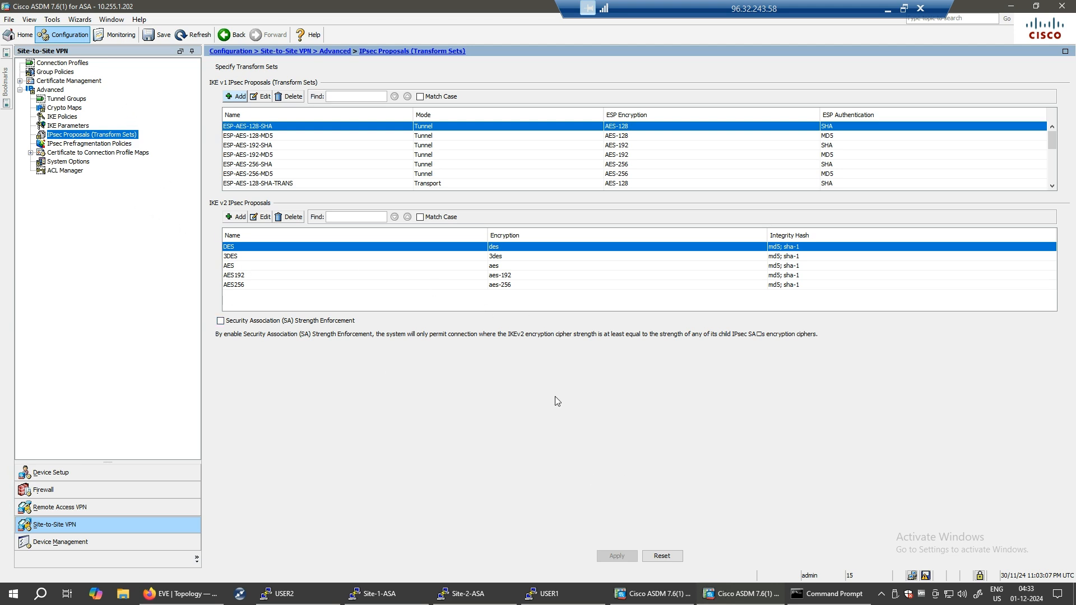
# - Switch to the 10.255.1.201 ASDM session and bring up the USER2 and USER1 consoles
pyautogui.click(741, 593)
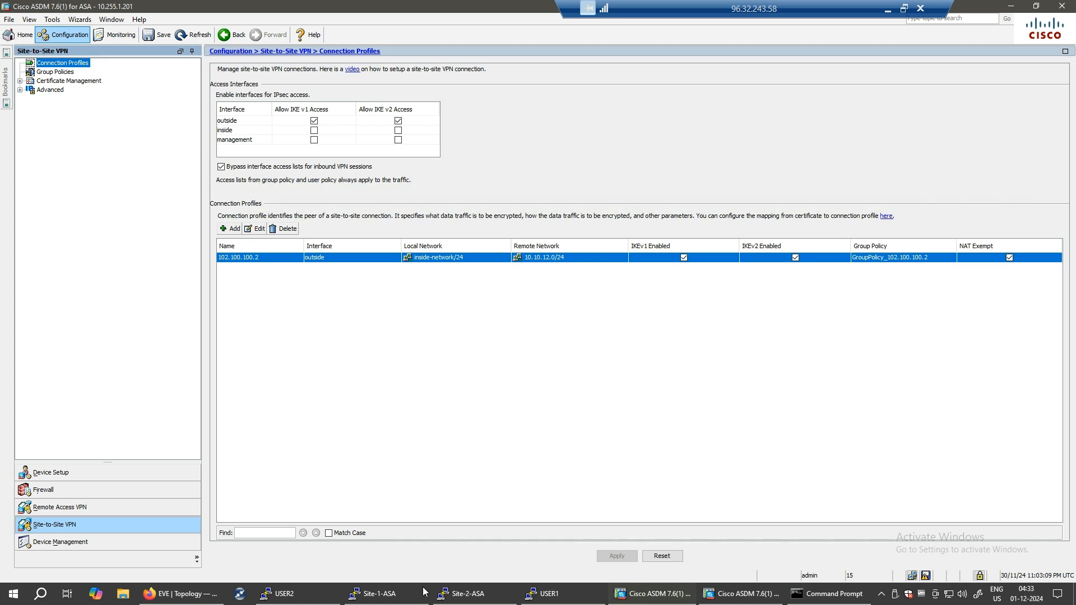
pyautogui.click(278, 593)
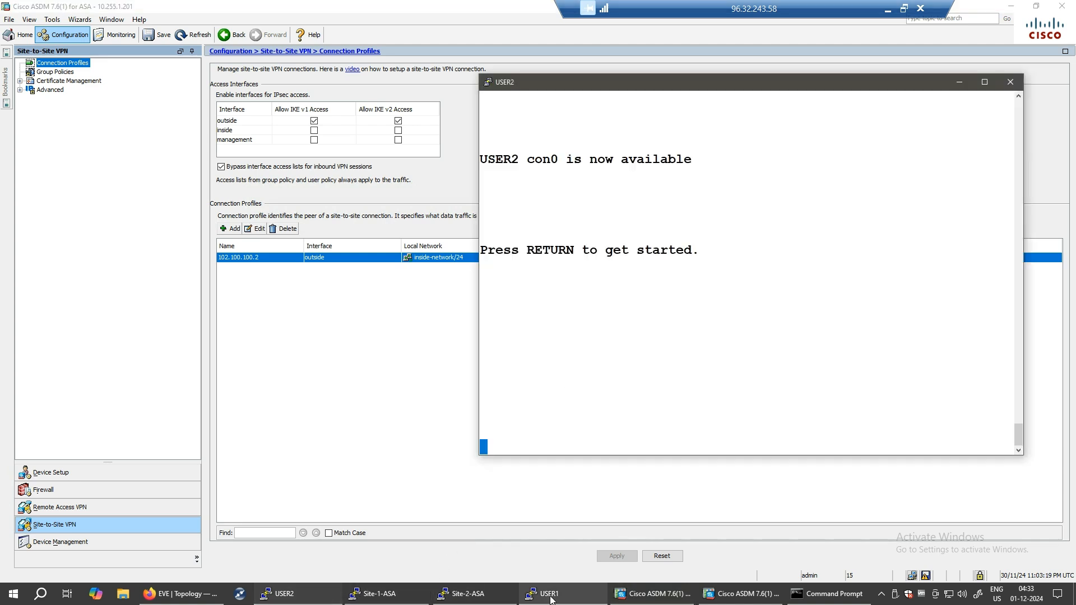
pyautogui.click(546, 594)
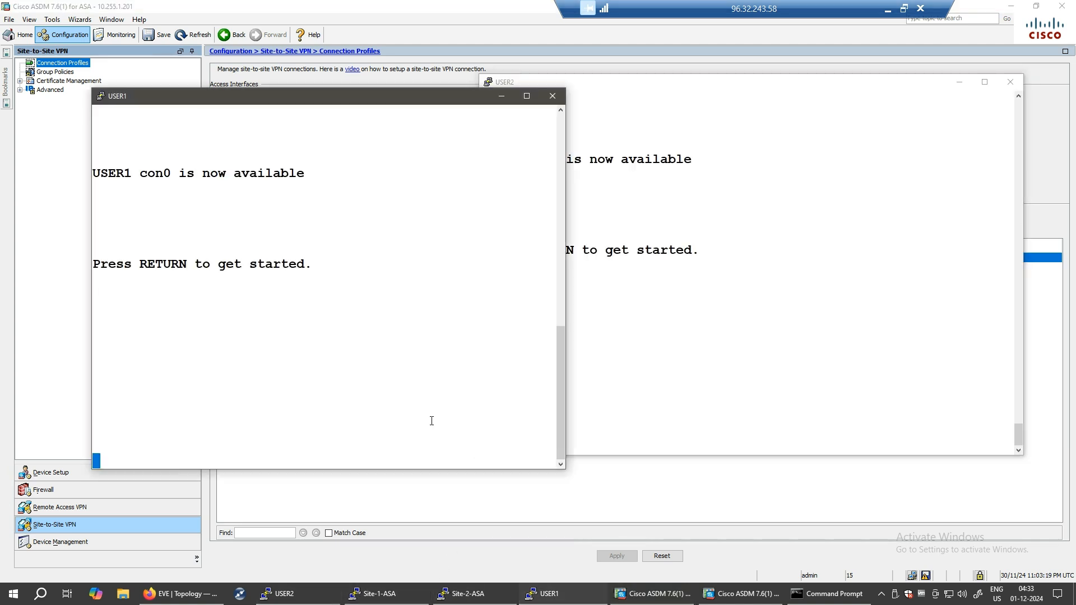
# - On USER1, enter privileged mode with en and type ping 10.10.12.2
pyautogui.press('Return')
pyautogui.press('Return')
pyautogui.press('Return')
pyautogui.press('Return')
pyautogui.press('Return')
pyautogui.press('Return')
pyautogui.press('Return')
pyautogui.press('Return')
pyautogui.write('en')
pyautogui.press('Return')
pyautogui.write('ping 10.10.12.2')
# - Run the ping to 10.10.12.2, then leave configuration mode on the Site-1-ASA console
pyautogui.press('Return')
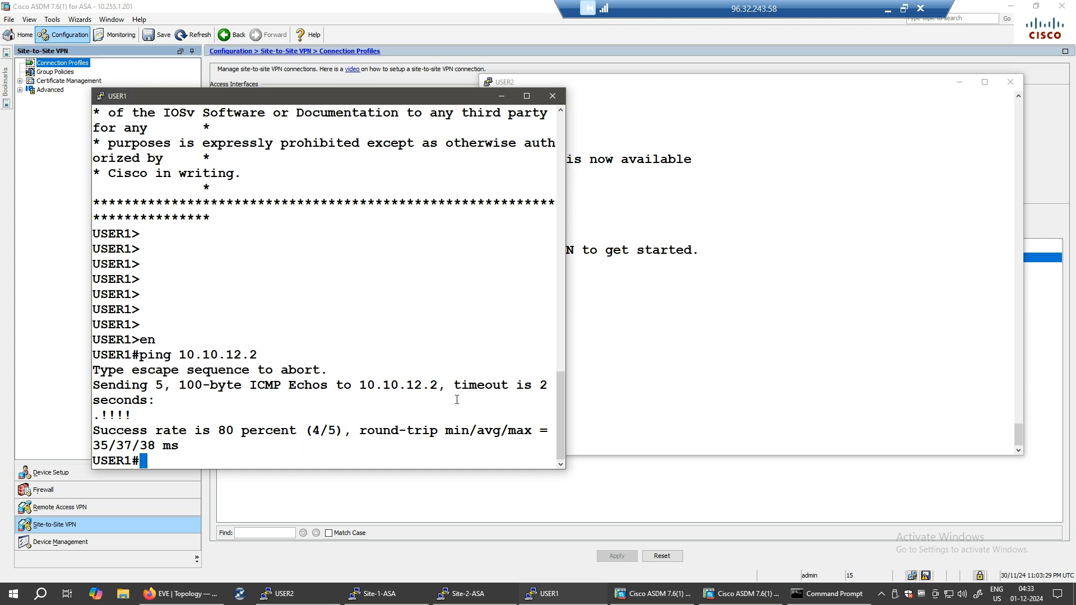
pyautogui.click(381, 594)
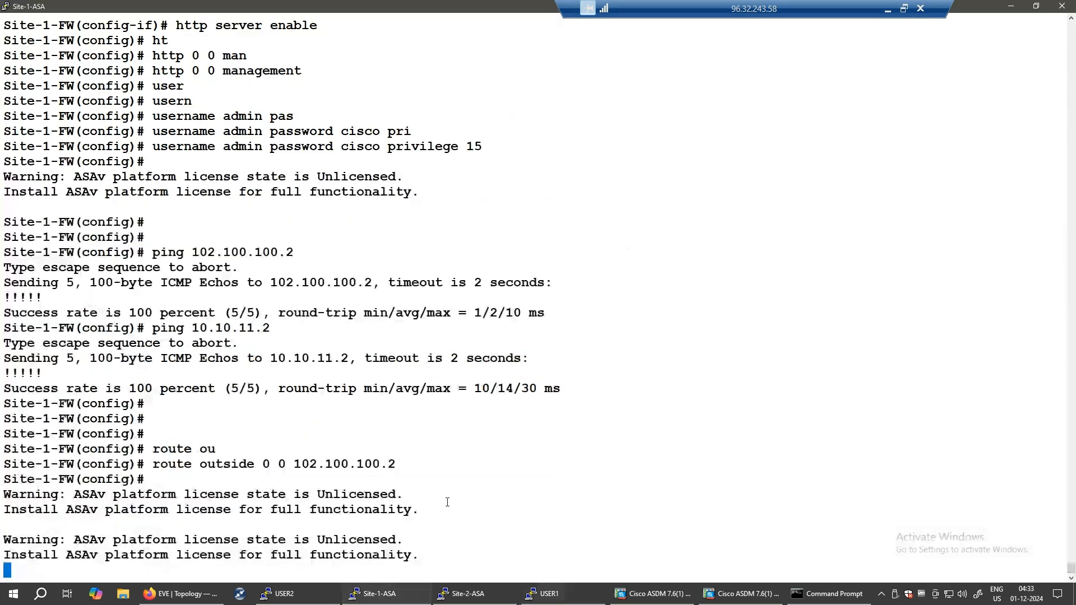
pyautogui.press('Return')
pyautogui.press('Return')
pyautogui.press('Return')
pyautogui.press('Return')
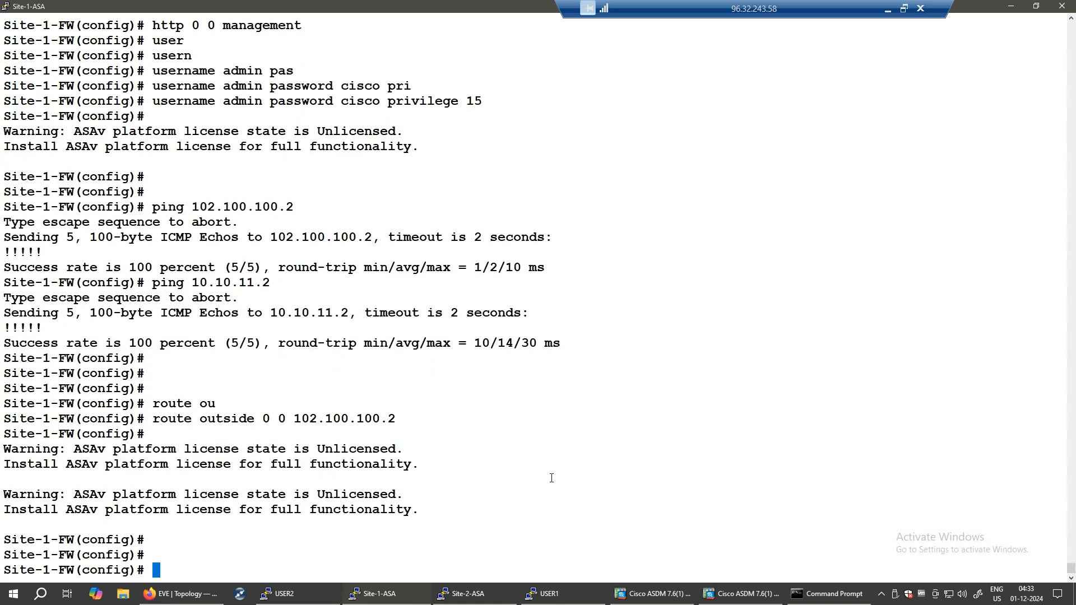
pyautogui.write('end')
pyautogui.press('Return')
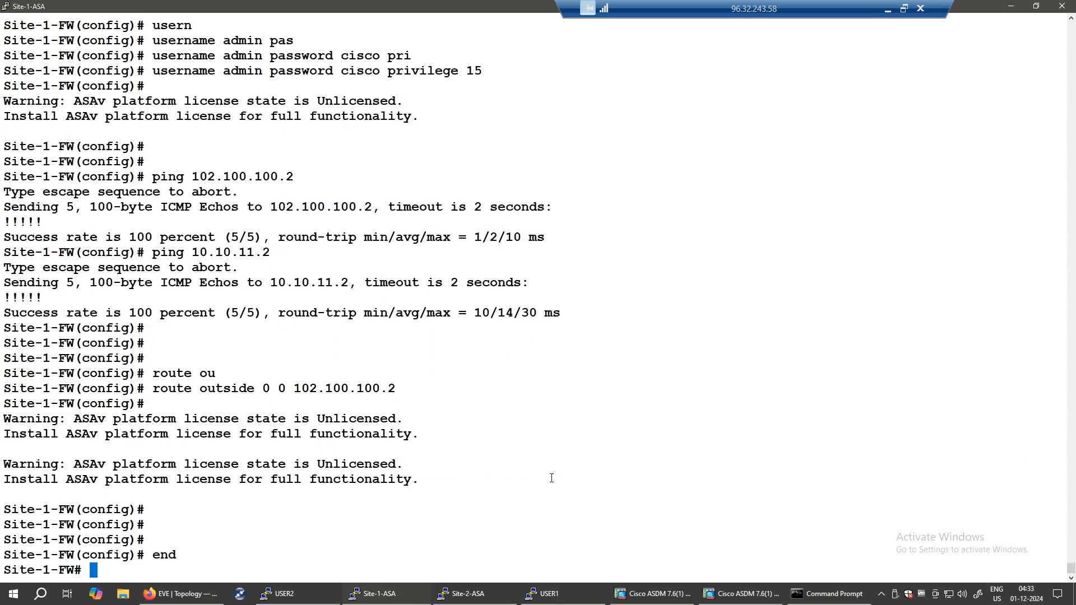
# - Display the ISAKMP security associations with show crypto isakmp sa
pyautogui.write('show cry')
pyautogui.press('Tab')
pyautogui.write('is')
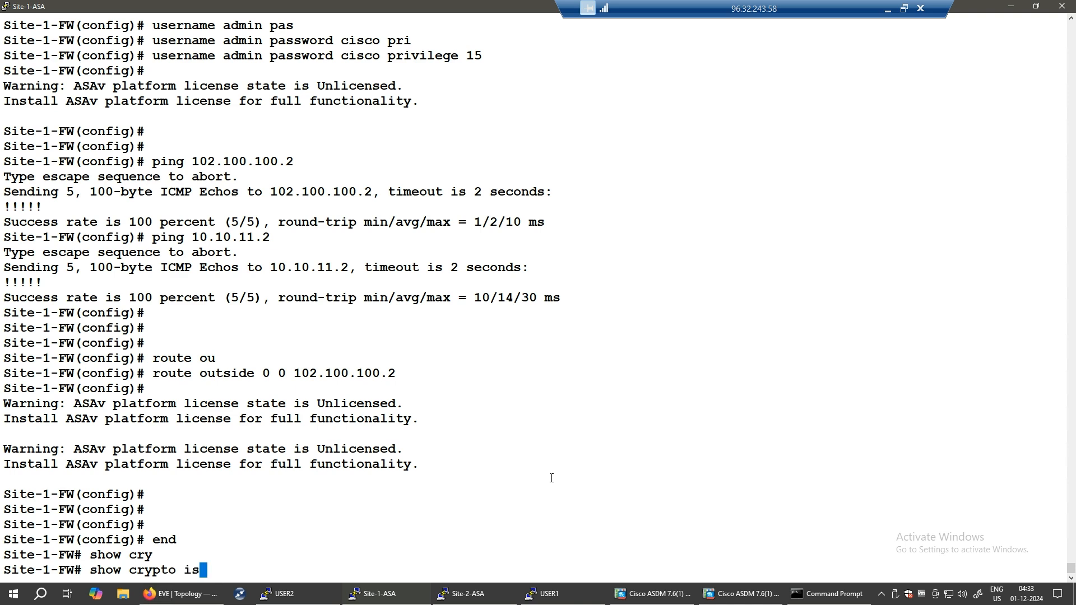
pyautogui.press('Tab')
pyautogui.write('sa')
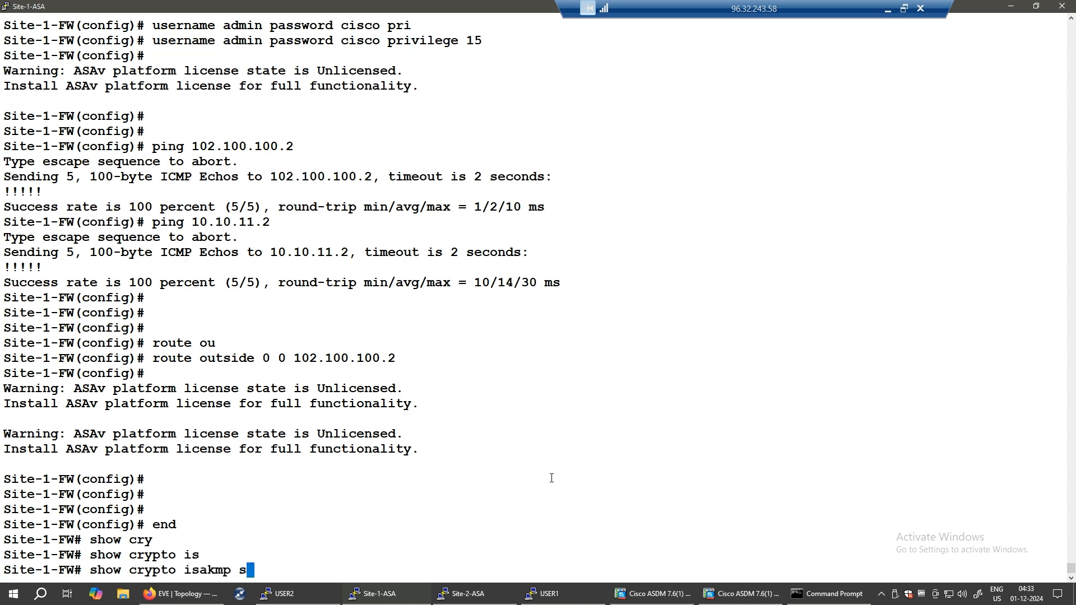
pyautogui.press('Return')
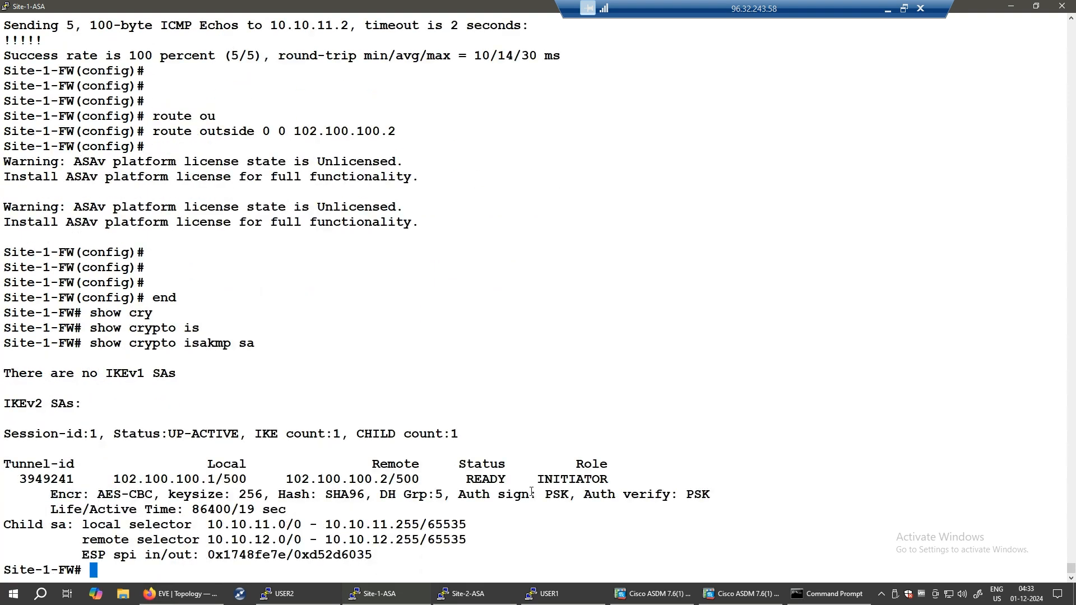
pyautogui.moveTo(454, 466); pyautogui.dragTo(505, 479)
pyautogui.moveTo(614, 458); pyautogui.dragTo(620, 481)
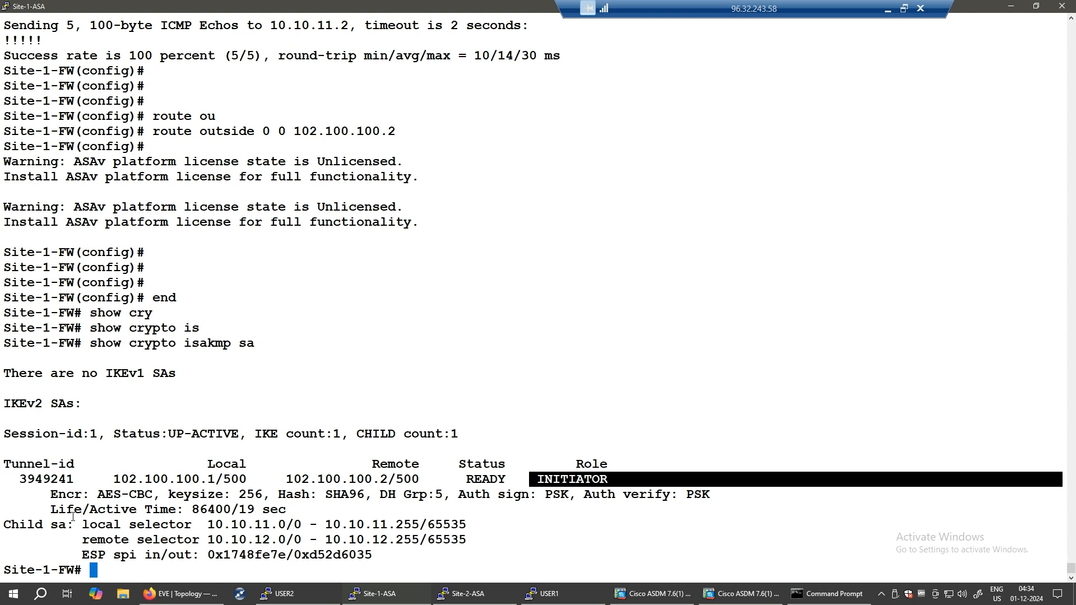
pyautogui.moveTo(42, 495); pyautogui.dragTo(720, 494)
pyautogui.click(126, 407)
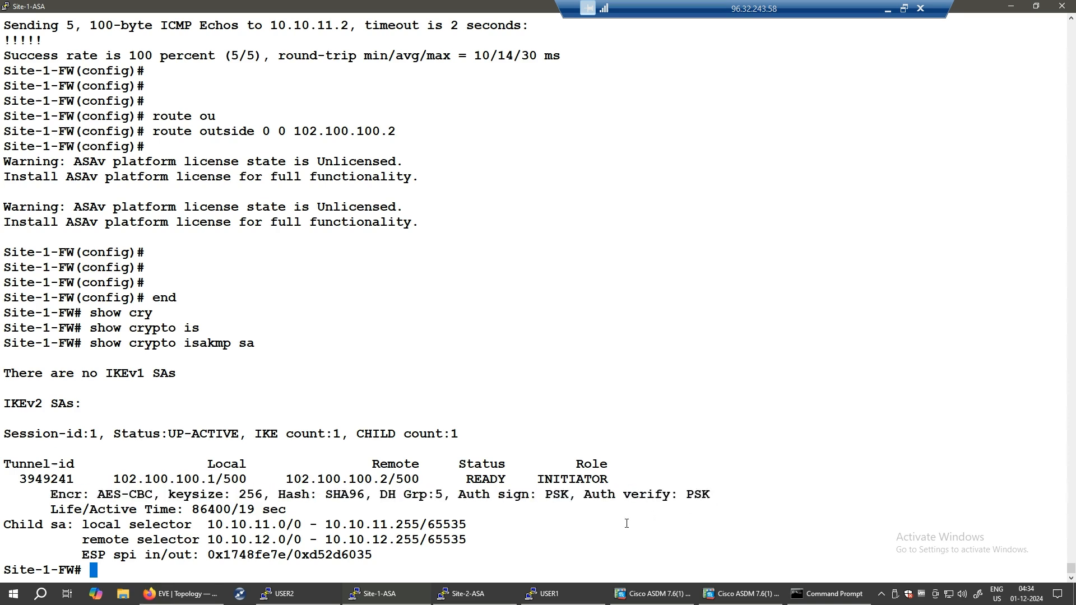
pyautogui.moveTo(65, 374); pyautogui.dragTo(176, 374)
pyautogui.moveTo(115, 343); pyautogui.dragTo(264, 344)
pyautogui.click(373, 536)
pyautogui.moveTo(51, 494); pyautogui.dragTo(269, 495)
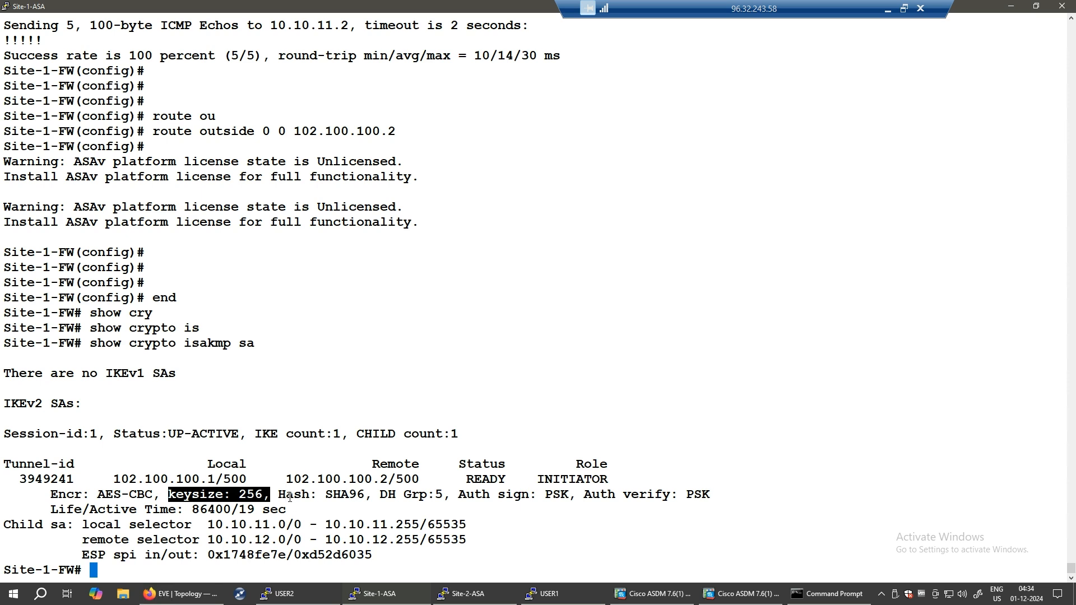
pyautogui.moveTo(279, 495); pyautogui.dragTo(332, 496)
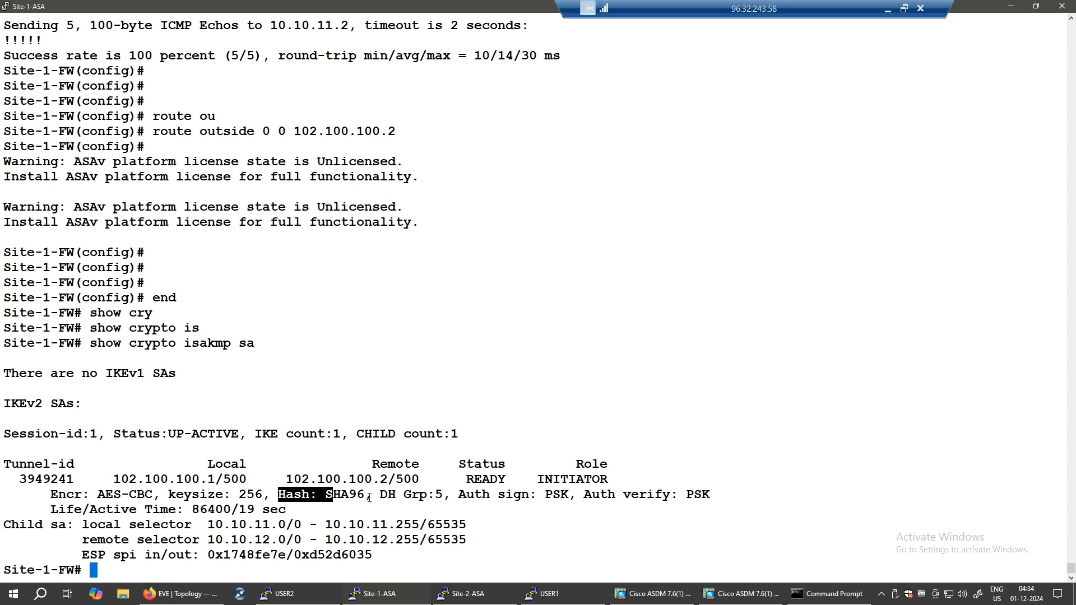
pyautogui.moveTo(379, 495); pyautogui.dragTo(450, 495)
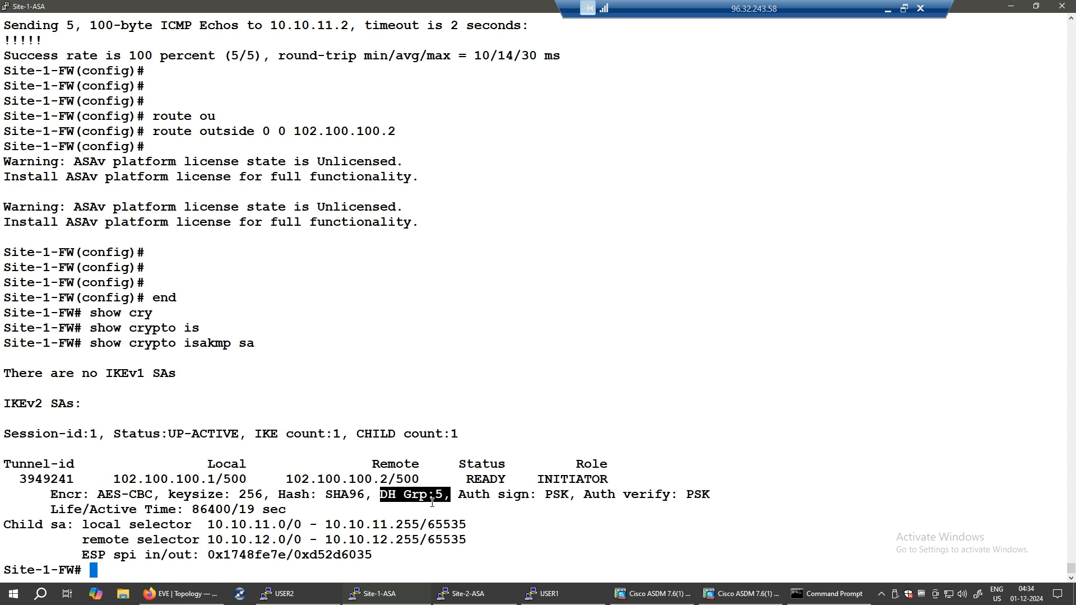
pyautogui.click(581, 504)
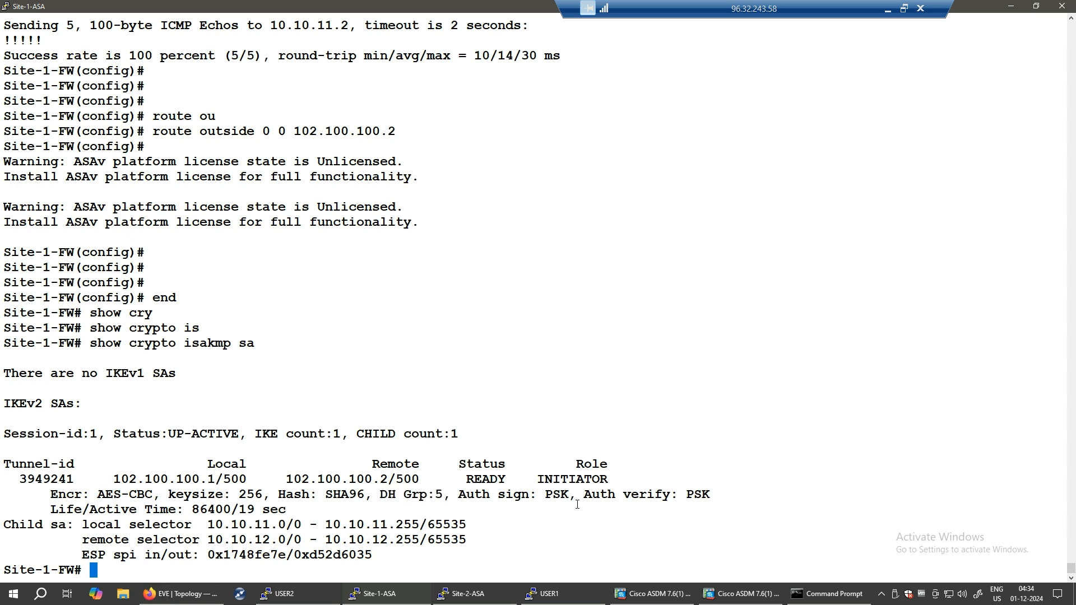
pyautogui.moveTo(570, 499); pyautogui.dragTo(712, 494)
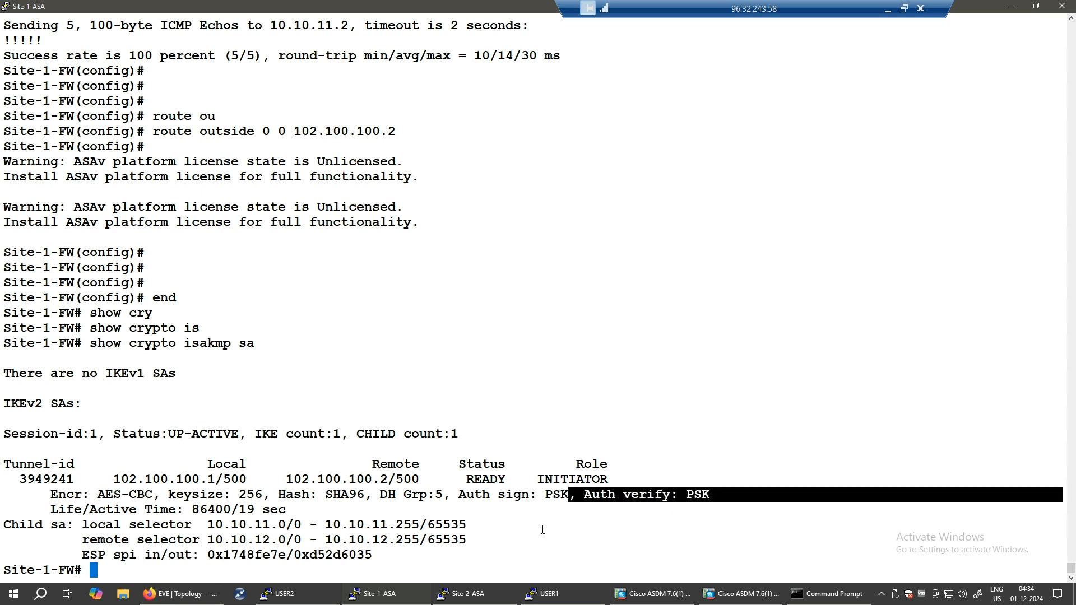
pyautogui.click(534, 540)
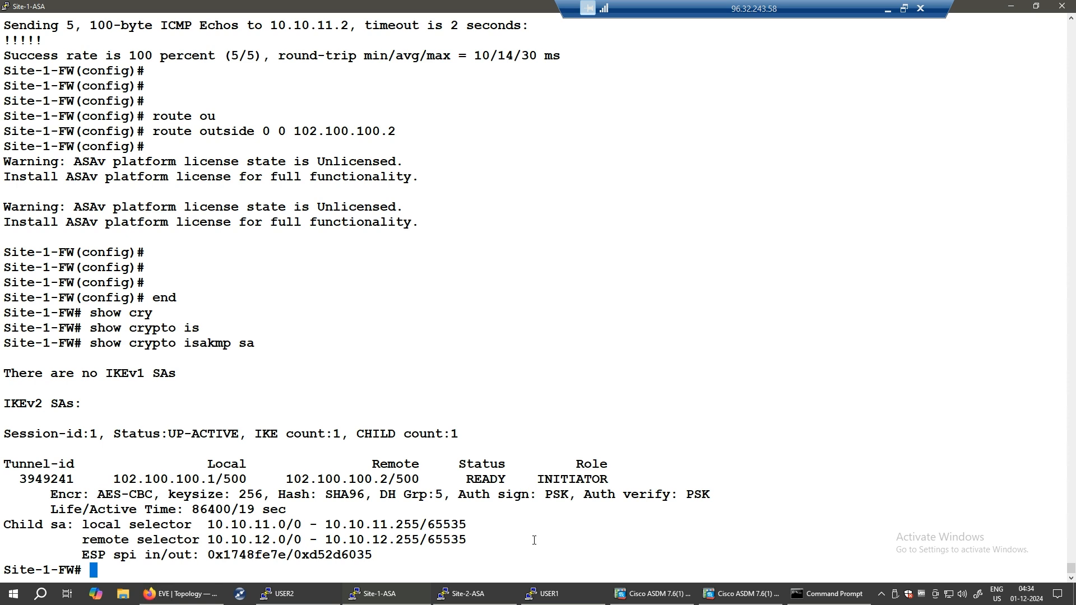
# - Edit the recalled command into show crypto ipsec sa and run it
pyautogui.press('Up')
pyautogui.press('BackSpace')
pyautogui.press('BackSpace')
pyautogui.press('BackSpace')
pyautogui.press('BackSpace')
pyautogui.press('BackSpace')
pyautogui.press('BackSpace')
pyautogui.press('BackSpace')
pyautogui.press('BackSpace')
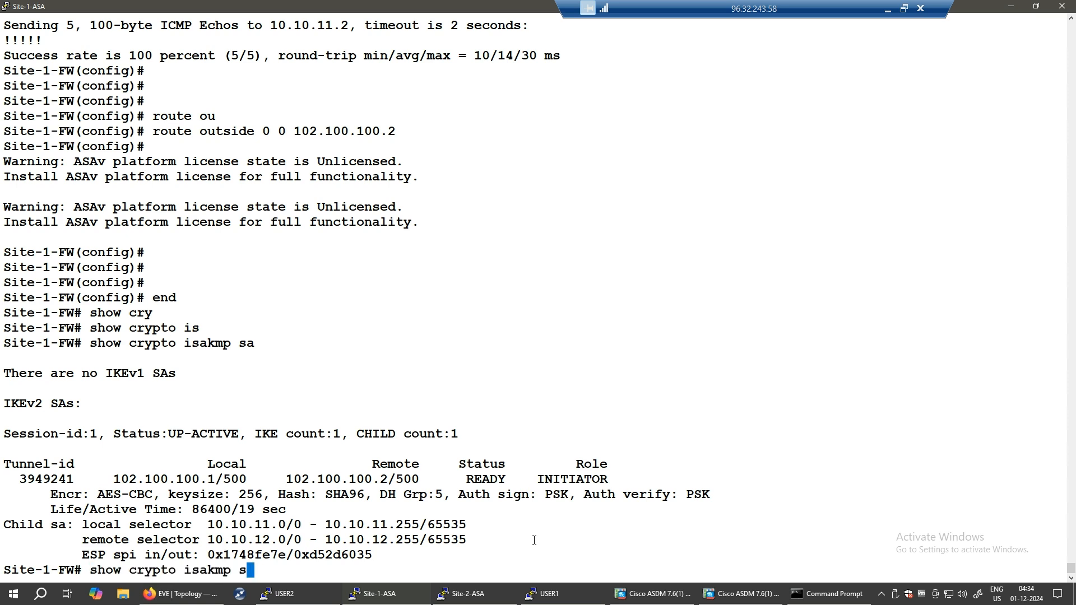
pyautogui.write('psec sa')
pyautogui.press('Return')
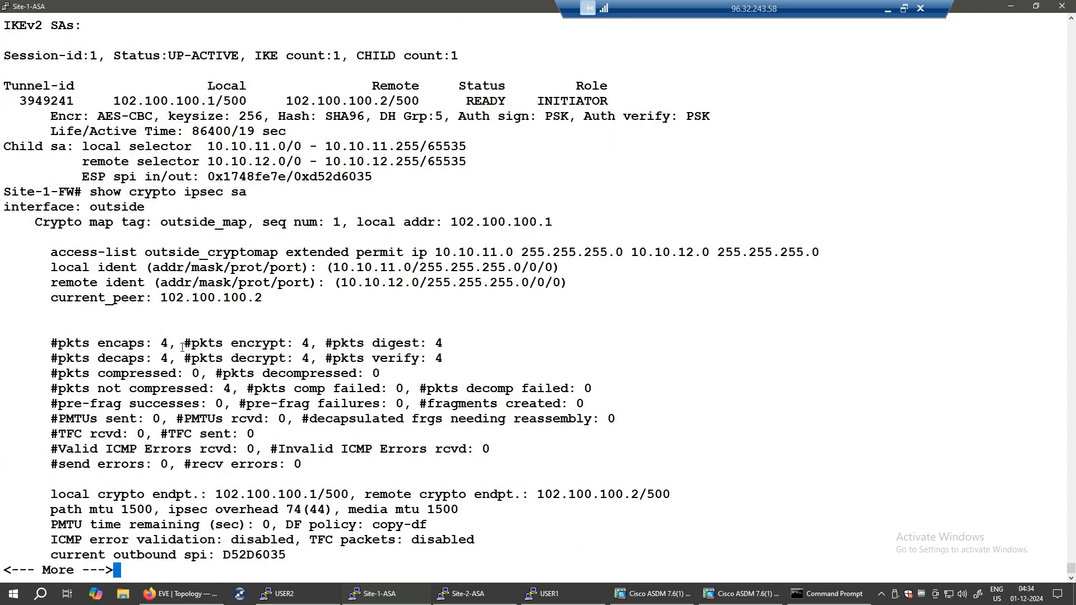
# - Highlight the #pkts encrypt and decrypt counters showing 4 packets each
pyautogui.moveTo(169, 342); pyautogui.dragTo(278, 341)
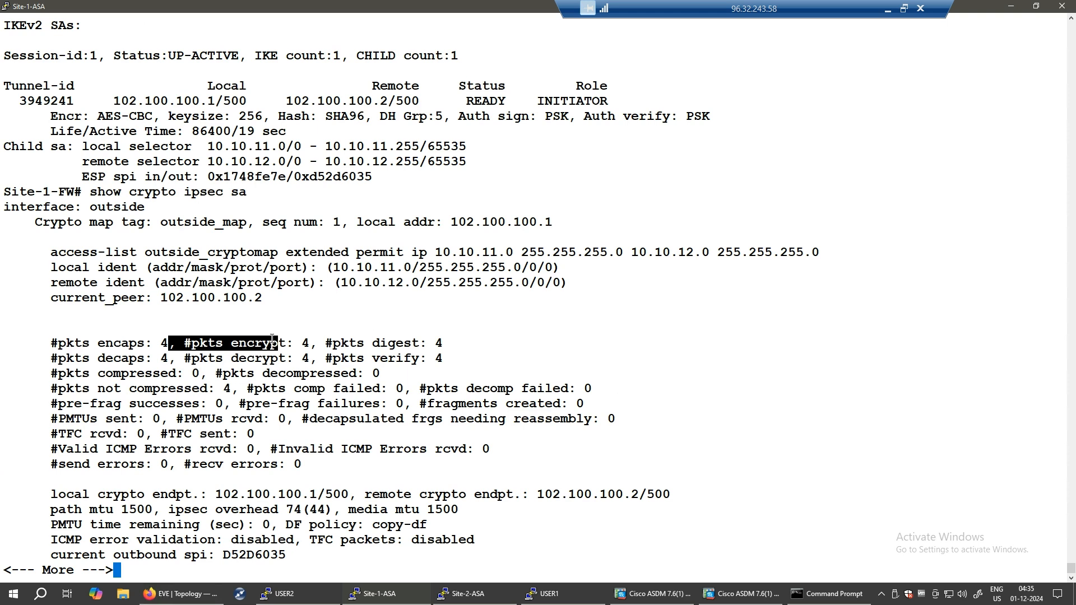
pyautogui.moveTo(144, 341); pyautogui.dragTo(302, 341)
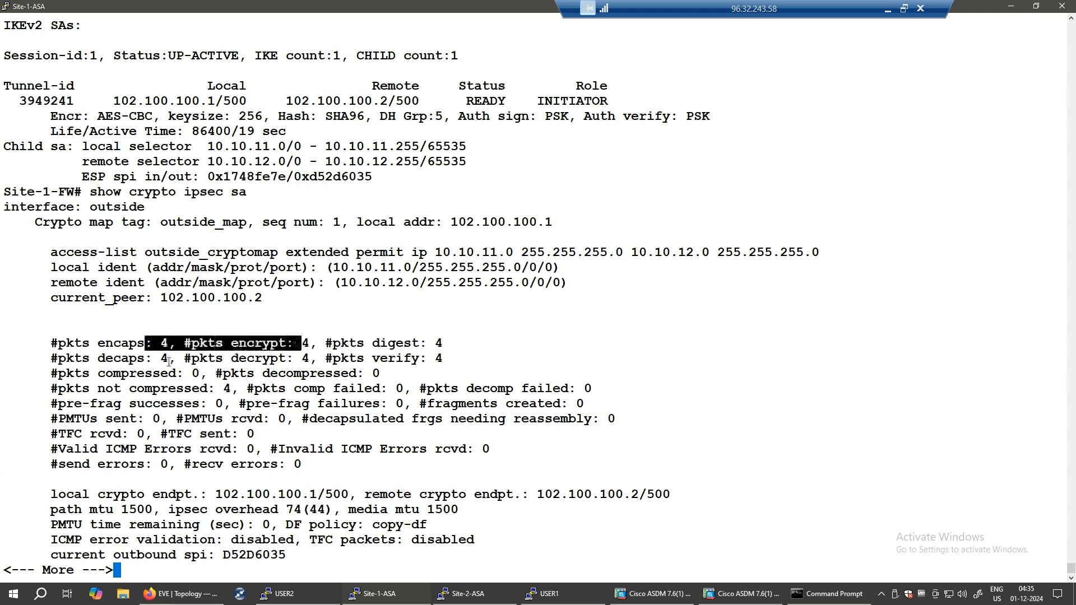
pyautogui.moveTo(163, 359); pyautogui.dragTo(283, 360)
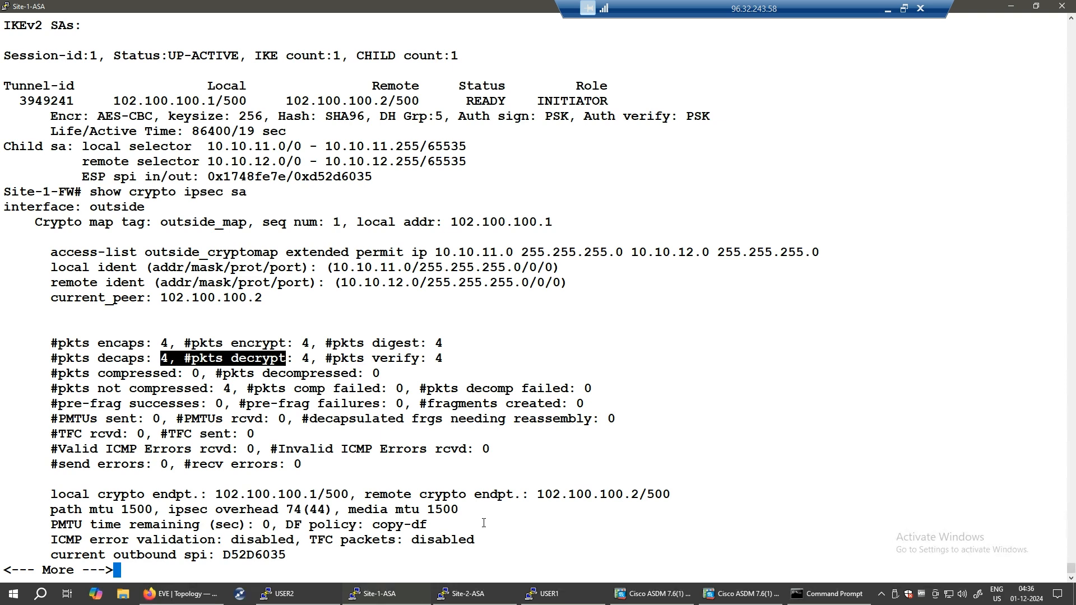
# - Launch Wizards > VPN Wizards > Site-to-site VPN Wizard, then maximize the Word lab guide over it
pyautogui.click(670, 595)
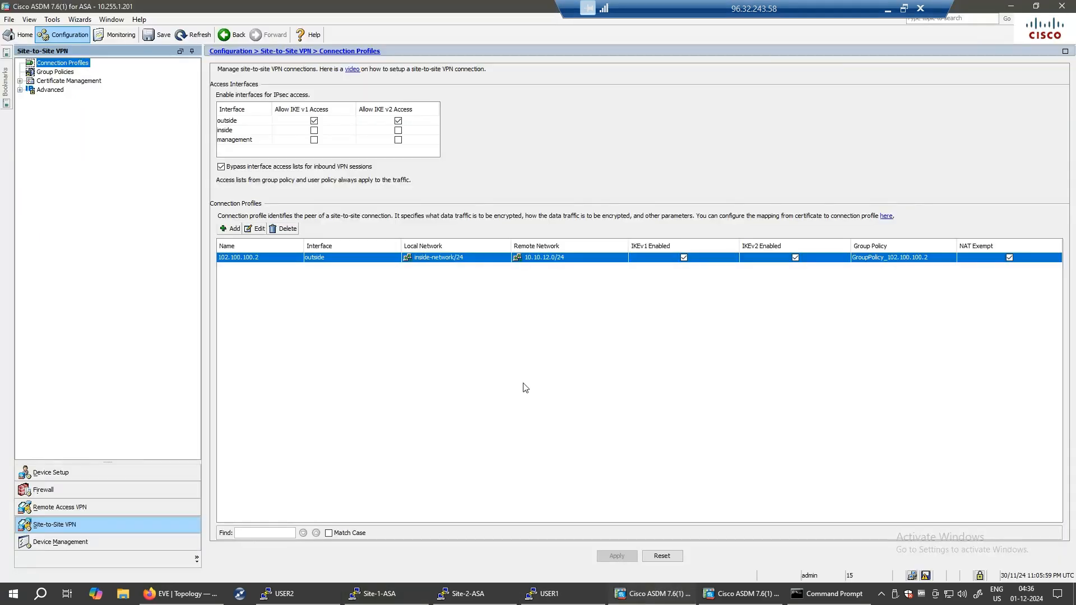
pyautogui.click(80, 20)
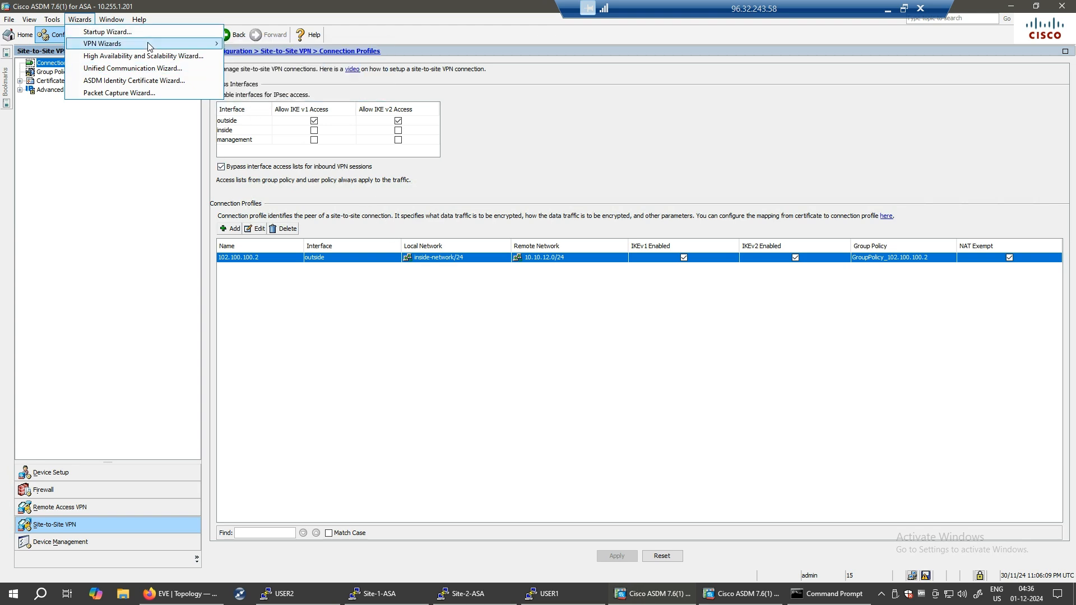
pyautogui.moveTo(150, 45)
pyautogui.click(286, 43)
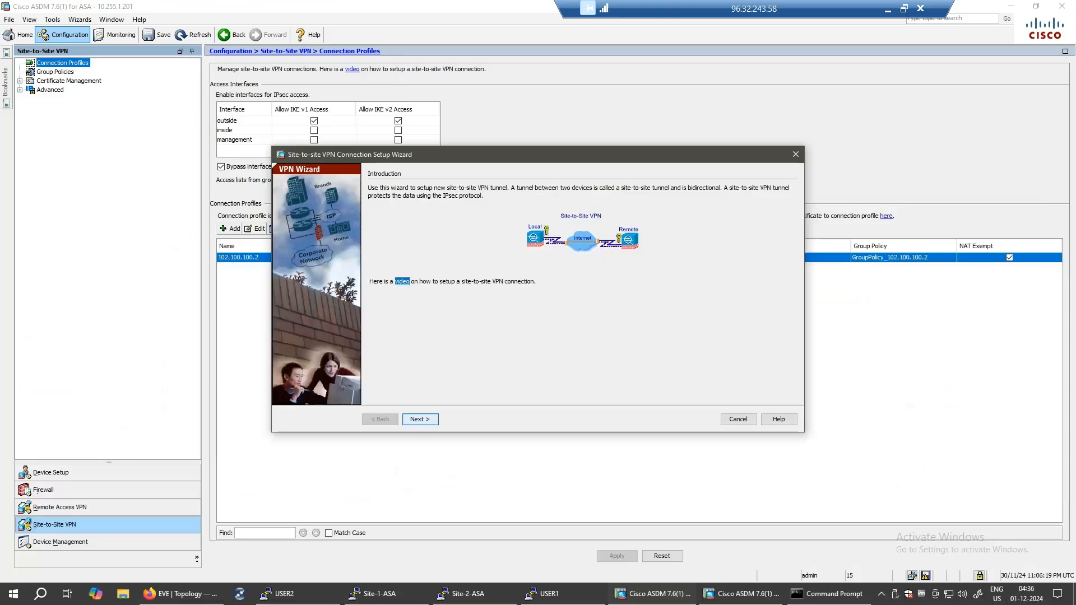
pyautogui.moveTo(560, 604); pyautogui.dragTo(510, 111)
pyautogui.click(876, 111)
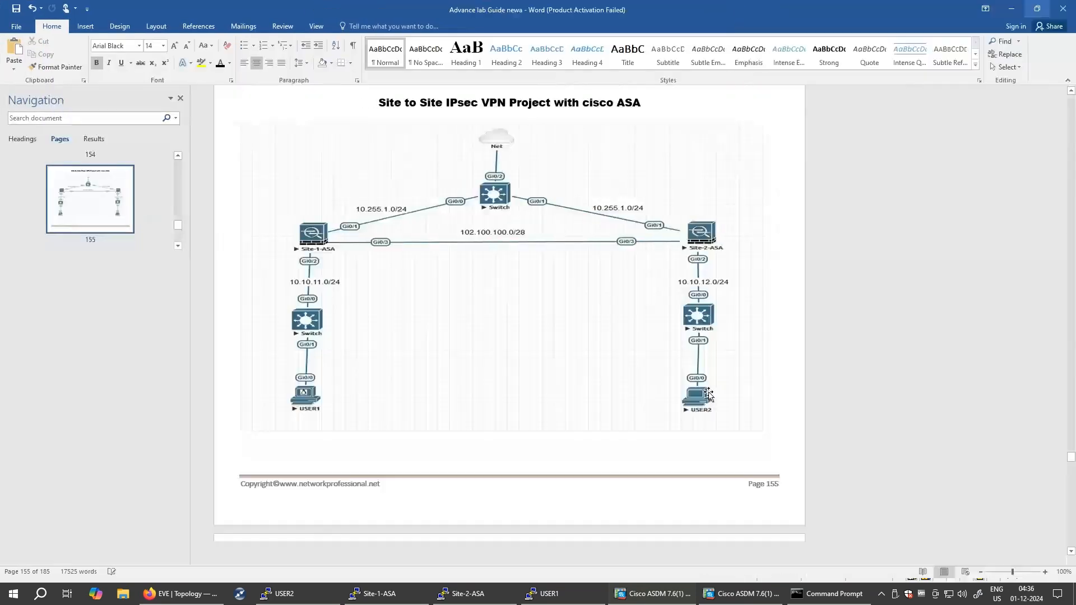
# - Scroll the lab guide from page 155 to page 160's show crypto ipsec sa output, 4 packets encrypted/decrypted
pyautogui.scroll(-5, 639, 370)
pyautogui.scroll(-5, 646, 384)
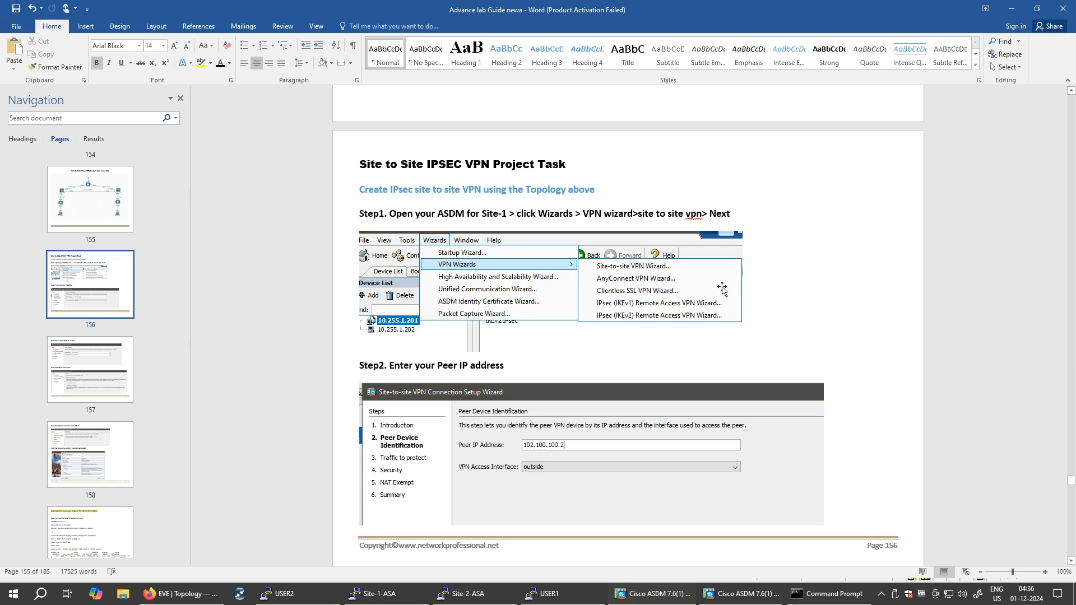
pyautogui.scroll(-3, 729, 336)
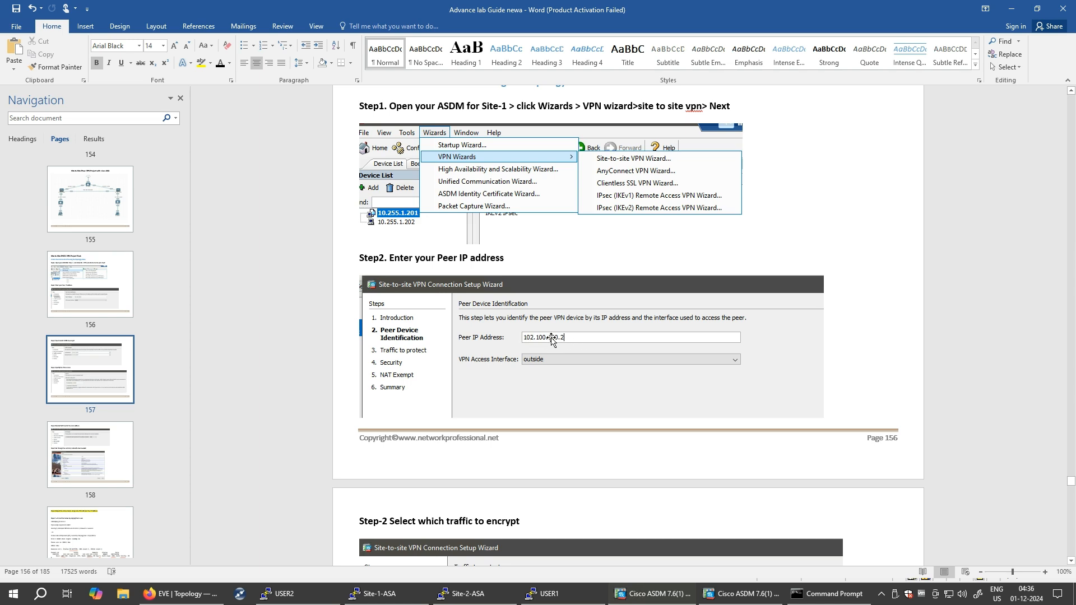
pyautogui.scroll(-5, 558, 345)
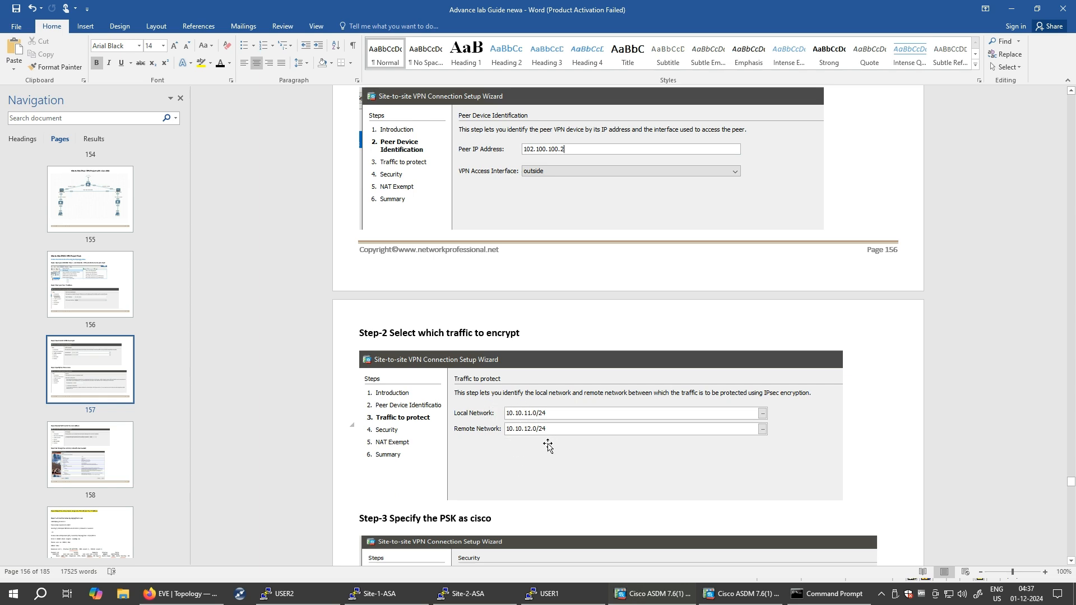
pyautogui.scroll(-5, 546, 446)
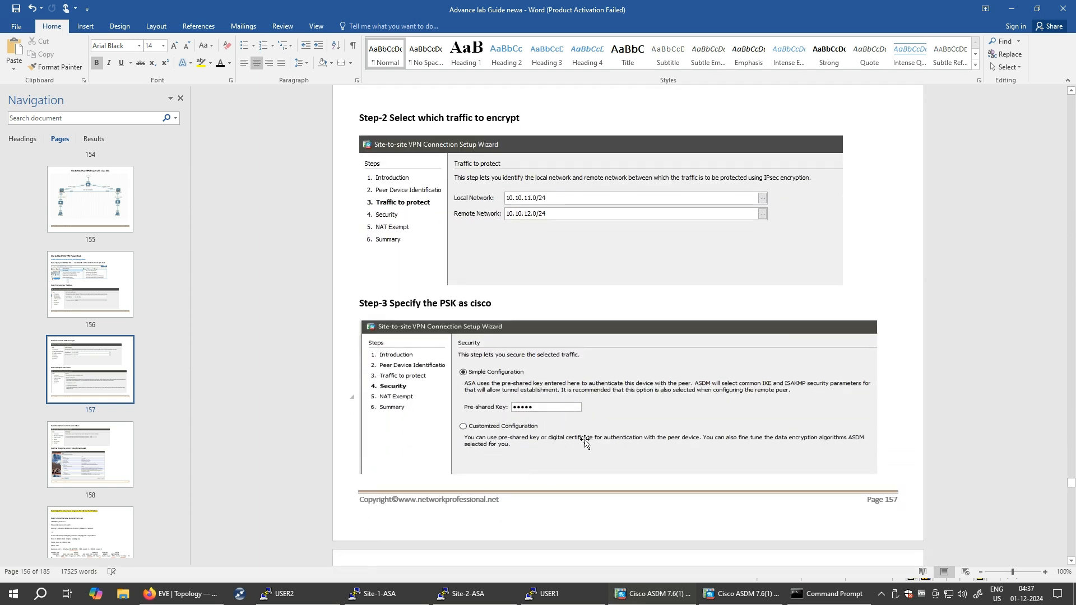
pyautogui.scroll(-6, 637, 454)
pyautogui.scroll(-2, 636, 452)
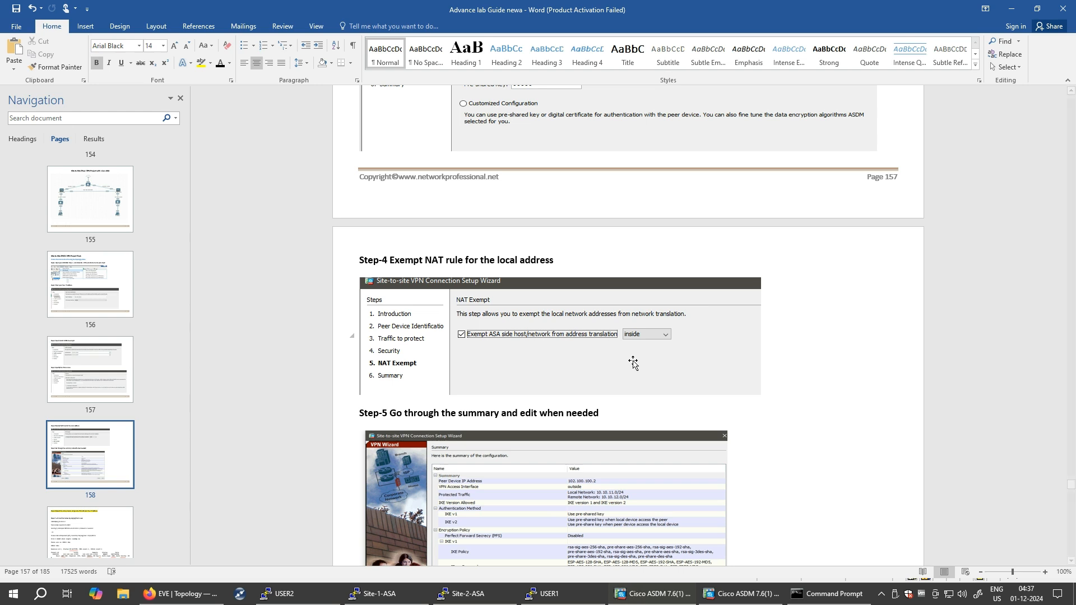
pyautogui.scroll(-3, 662, 390)
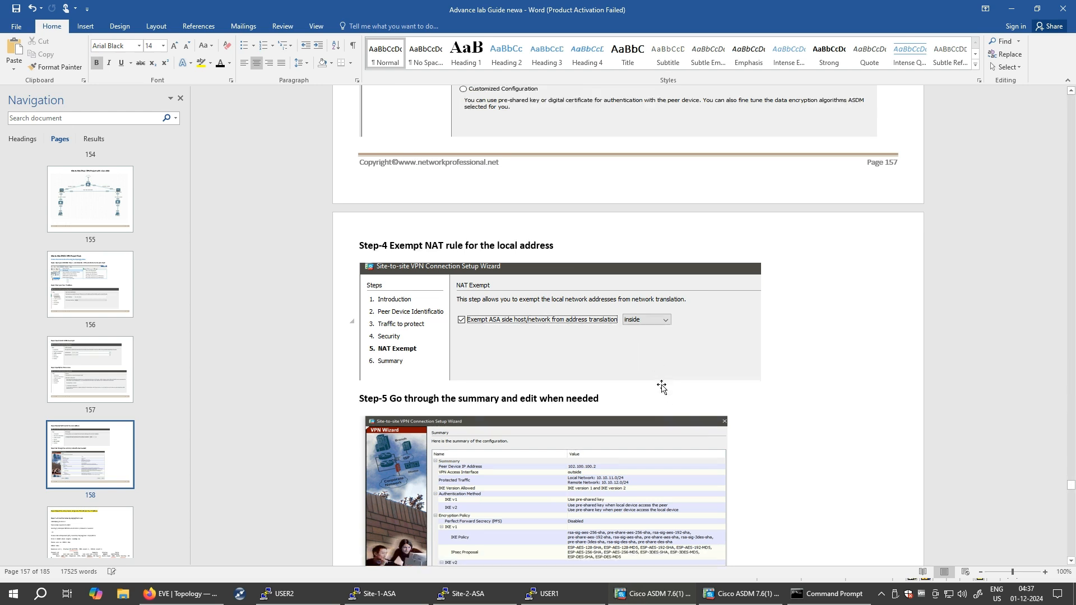
pyautogui.scroll(-2, 662, 387)
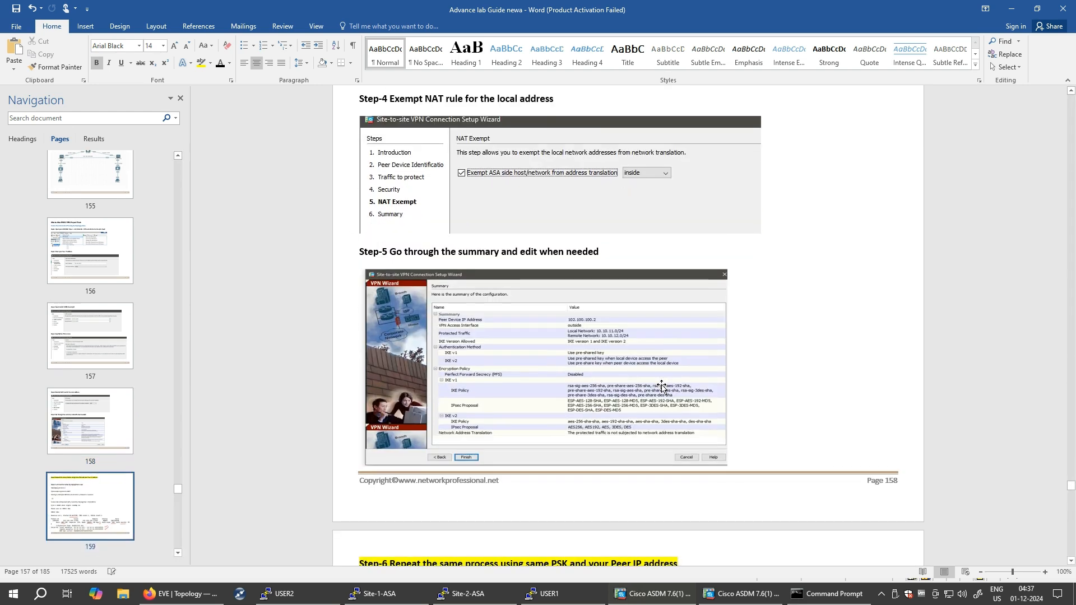
pyautogui.scroll(-3, 688, 426)
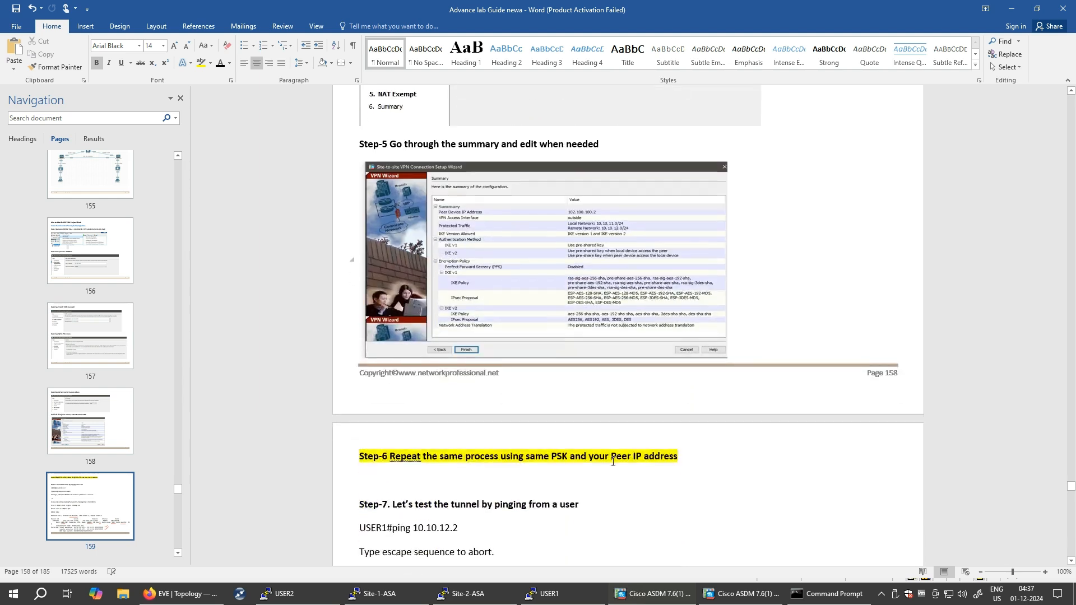
pyautogui.scroll(-3, 734, 454)
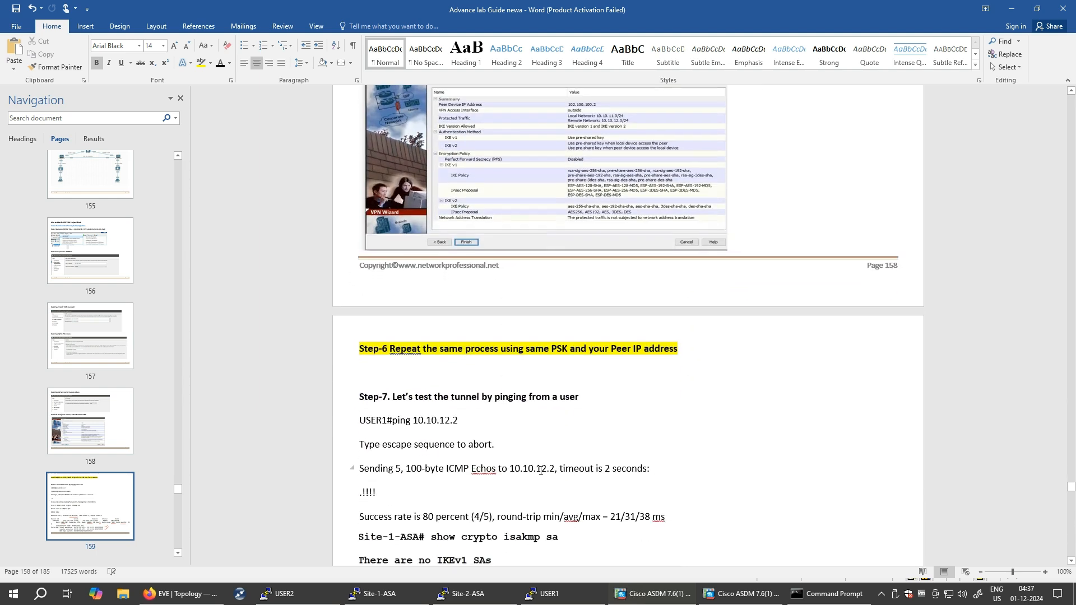
pyautogui.scroll(-3, 520, 422)
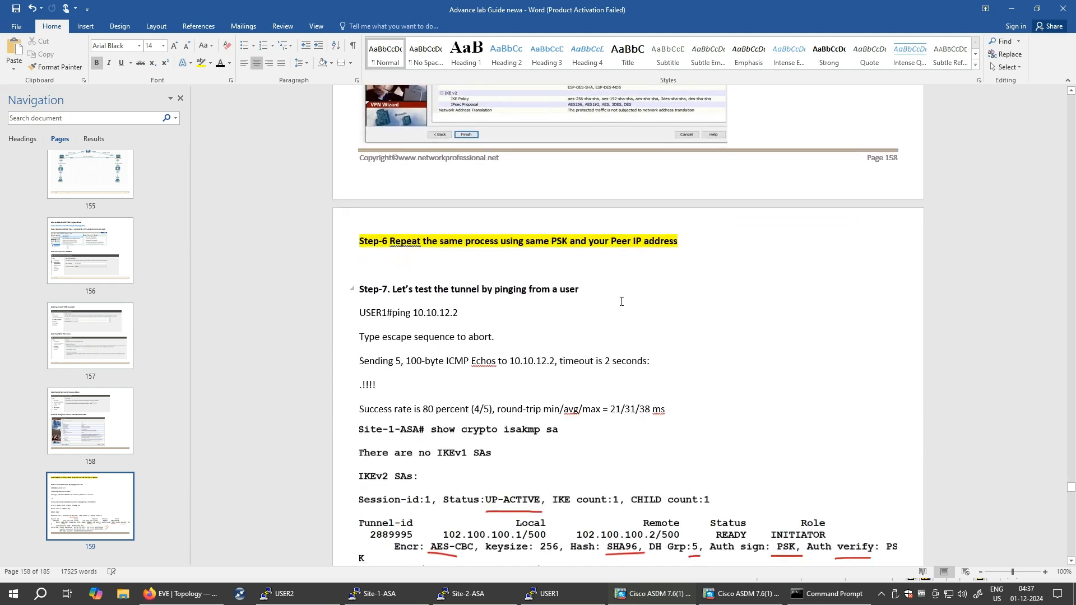
pyautogui.scroll(-3, 627, 324)
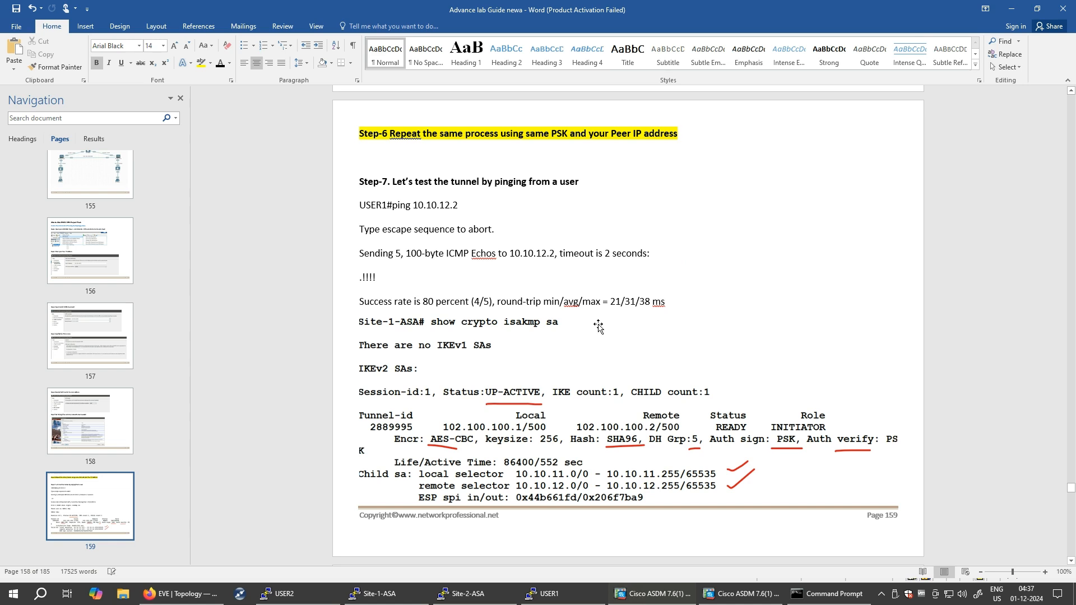
pyautogui.scroll(-8, 599, 328)
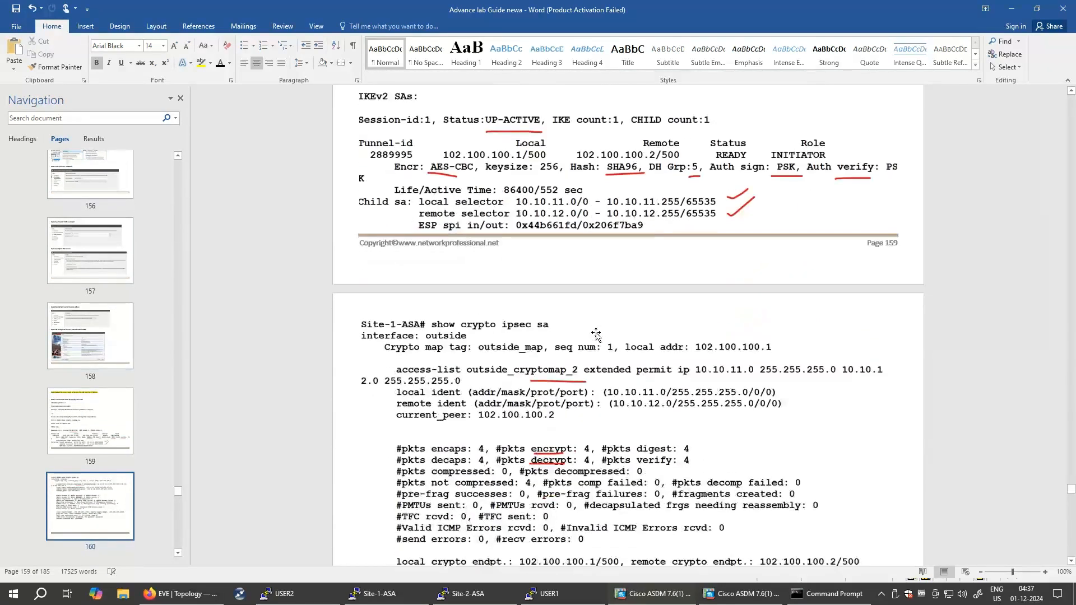